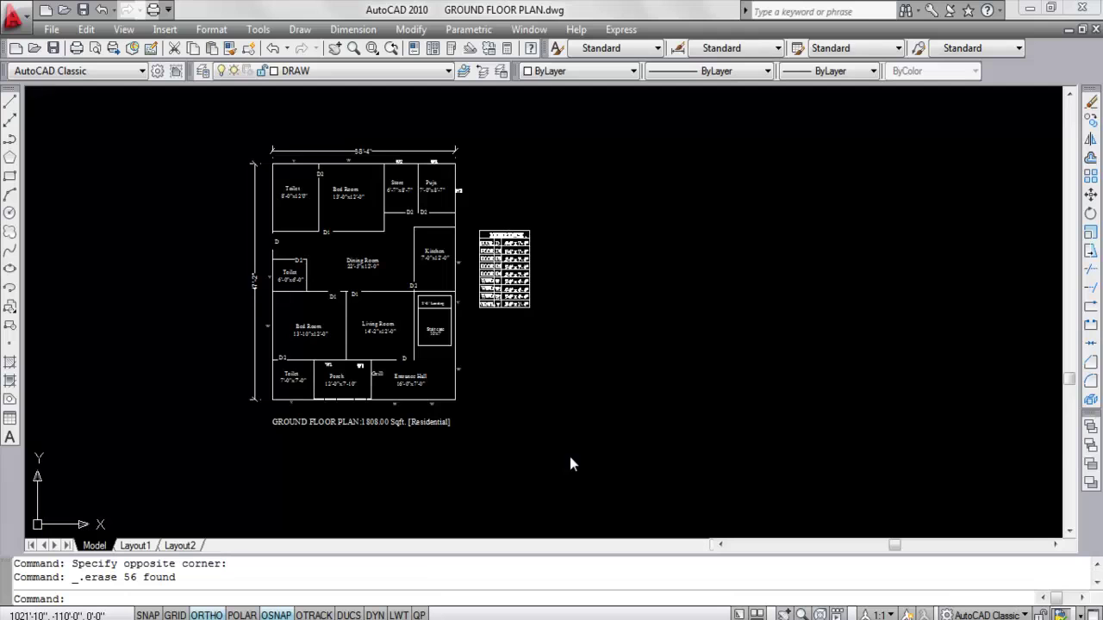
Draw the outer wall outline as a closed 38'4 by 47'2 rectangle of lines in the empty space beside the existing plan
{"action": "scroll", "coordinate": [356, 215], "scroll_direction": "up", "scroll_amount": 2}
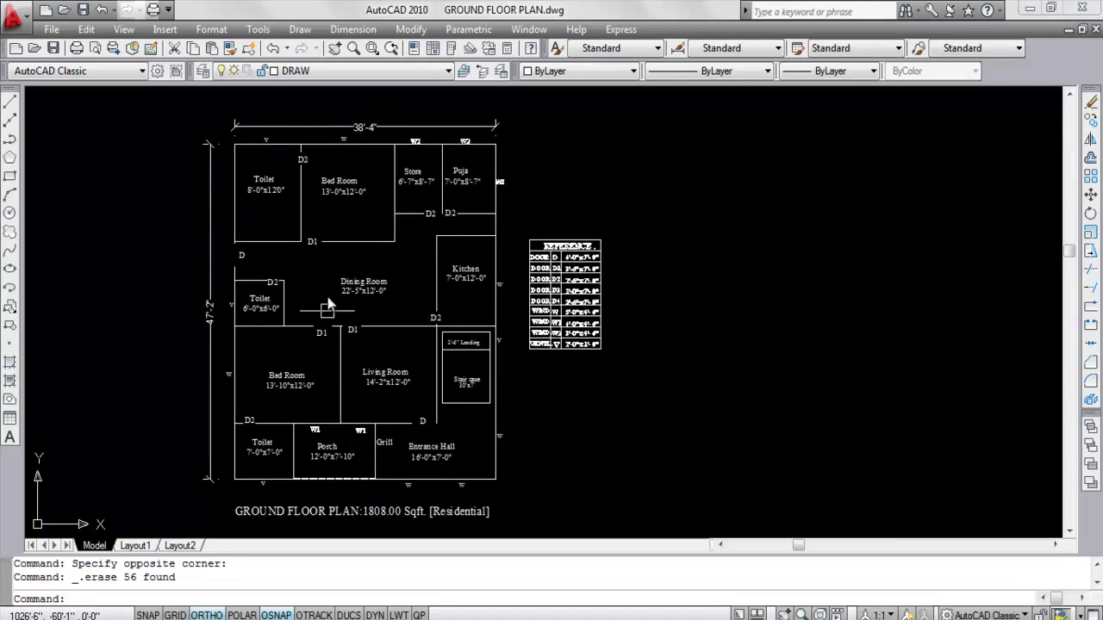
{"action": "left_click", "coordinate": [328, 126]}
{"action": "scroll", "coordinate": [219, 349], "scroll_direction": "up", "scroll_amount": 3}
{"action": "scroll", "coordinate": [196, 300], "scroll_direction": "down", "scroll_amount": 4}
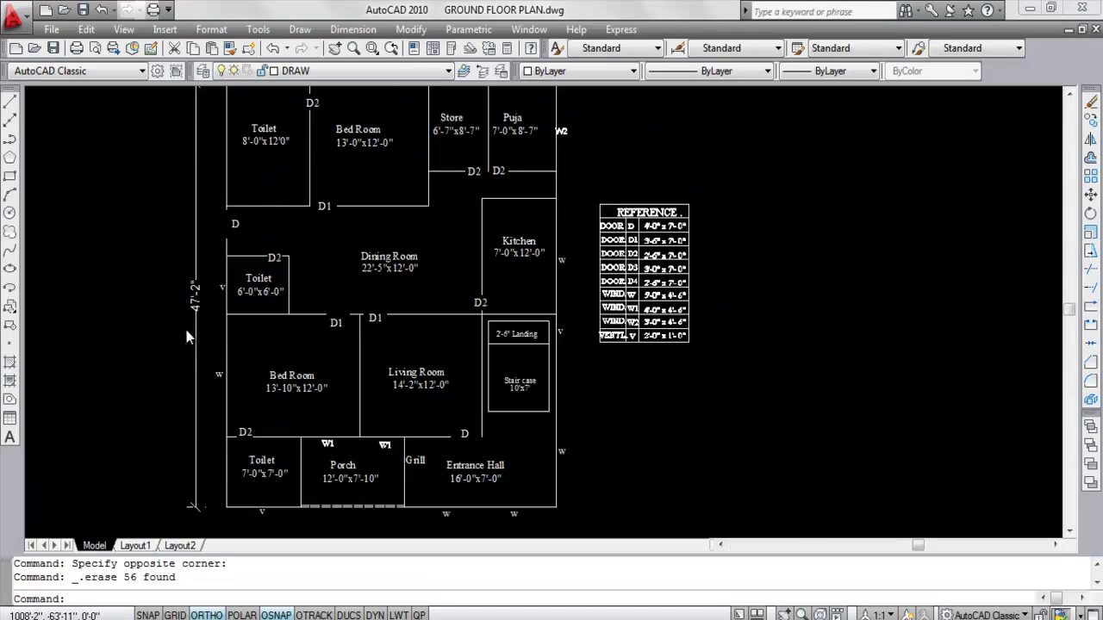
{"action": "middle_click_drag", "start_coordinate": [723, 327], "coordinate": [632, 263]}
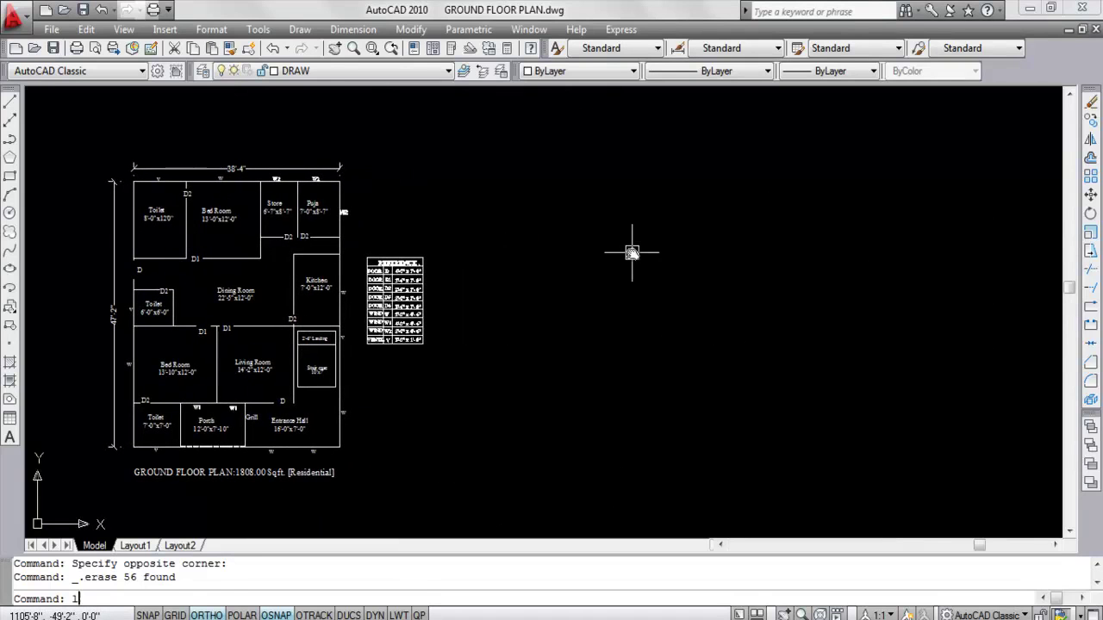
{"action": "key", "text": "Return"}
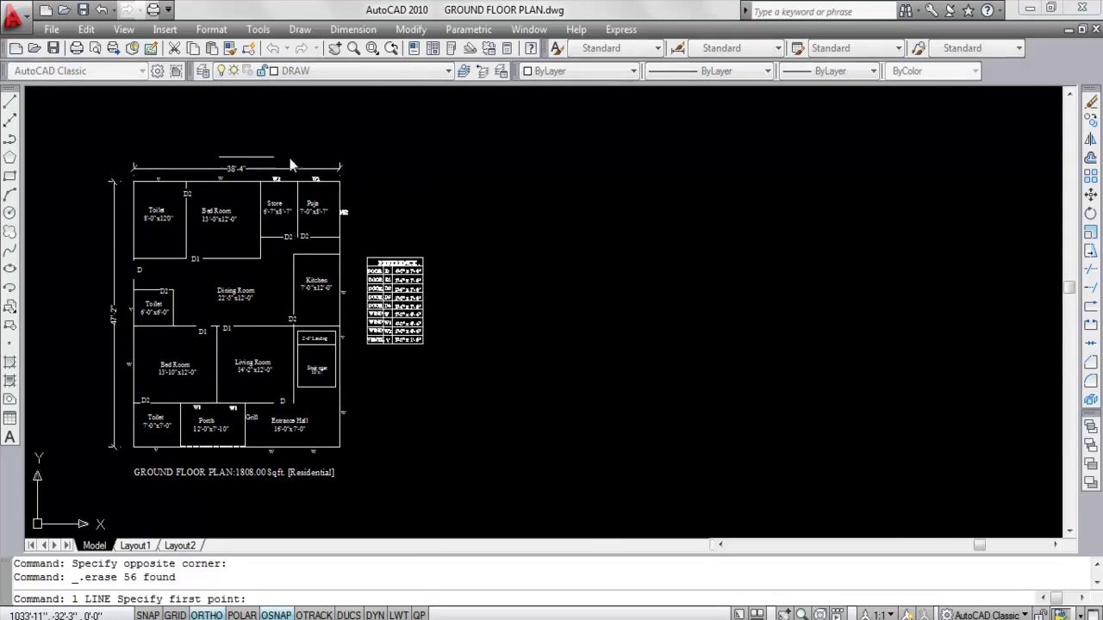
{"action": "left_click", "coordinate": [564, 171]}
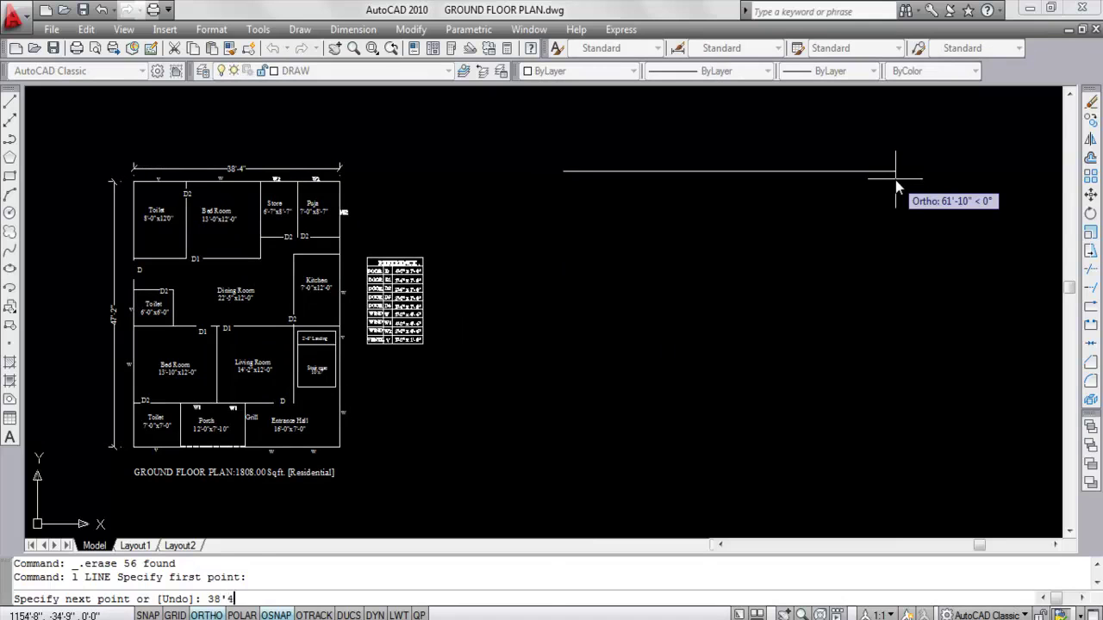
{"action": "type", "text": "38'4"}
{"action": "key", "text": "Return"}
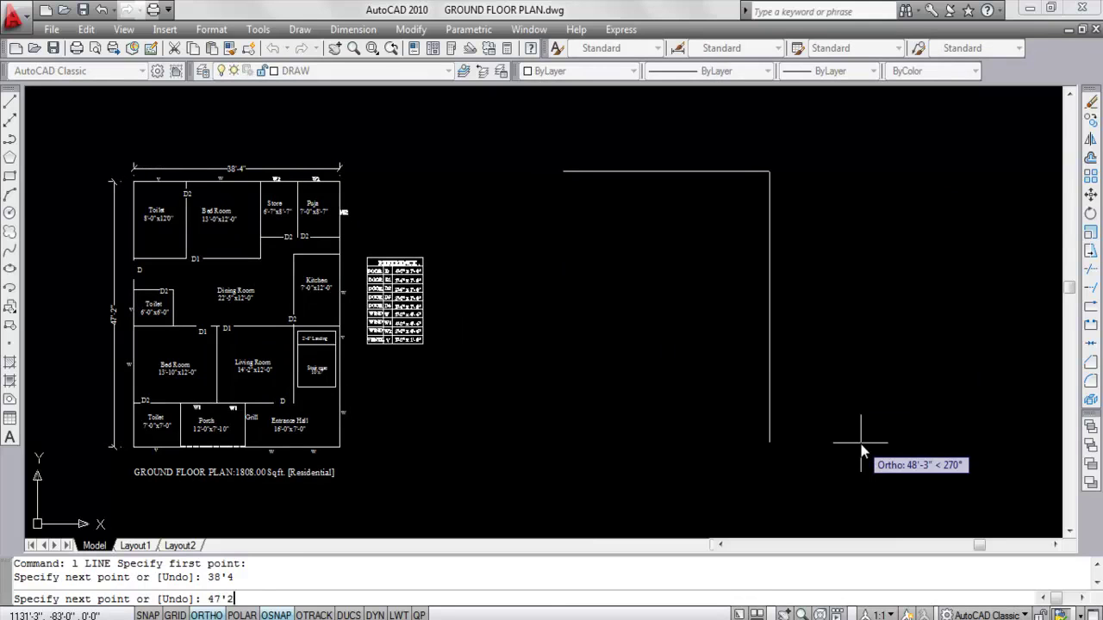
{"action": "type", "text": "47'2"}
{"action": "key", "text": "Return"}
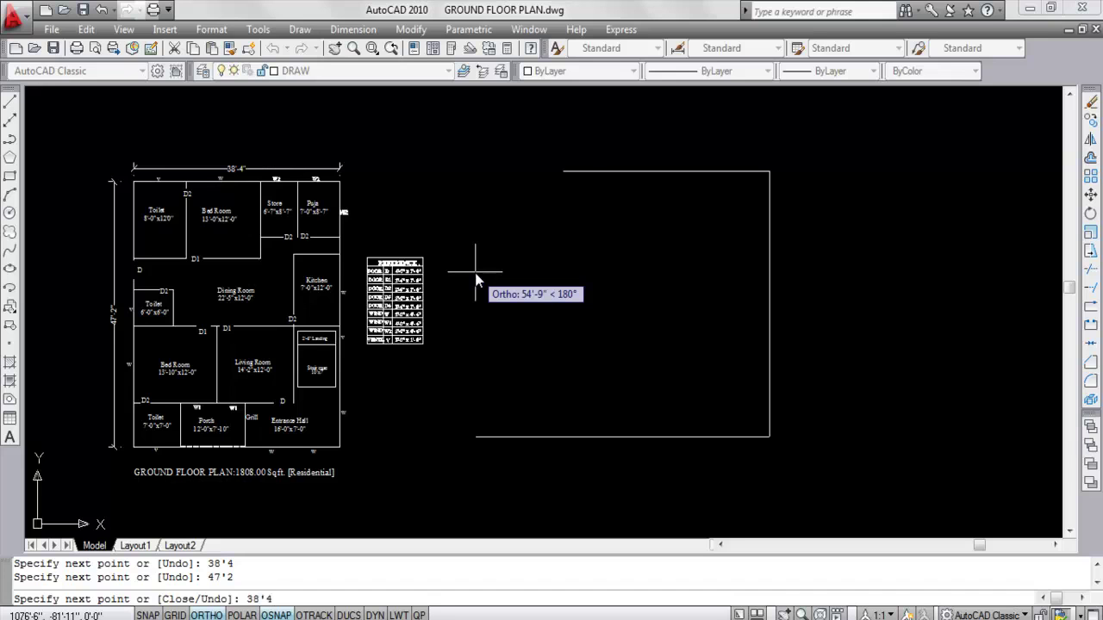
{"action": "key", "text": "Return"}
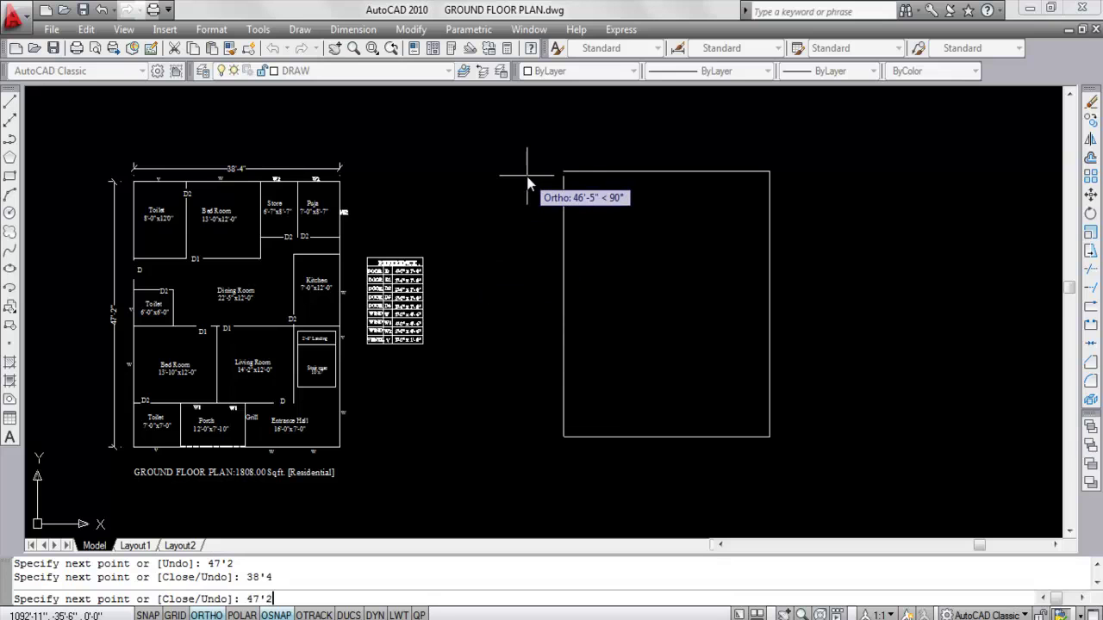
{"action": "key", "text": "Return"}
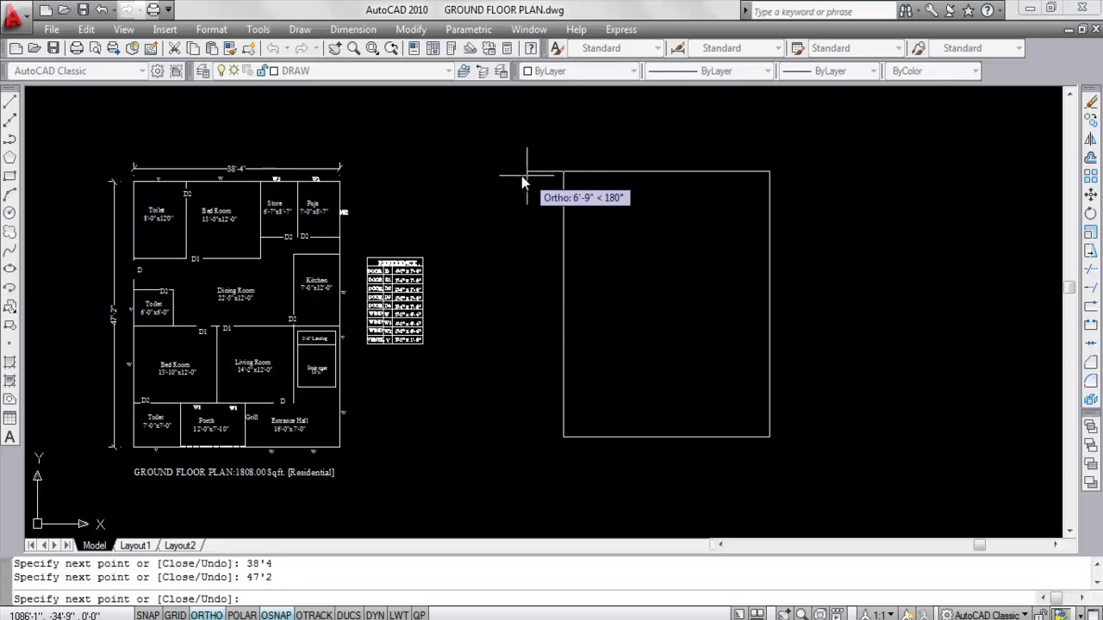
{"action": "key", "text": "Escape"}
Offset all four lines of the new outline 10 inches inward to form the wall thickness
{"action": "scroll", "coordinate": [646, 186], "scroll_direction": "down", "scroll_amount": 3}
{"action": "middle_click_drag", "start_coordinate": [687, 230], "coordinate": [643, 230]}
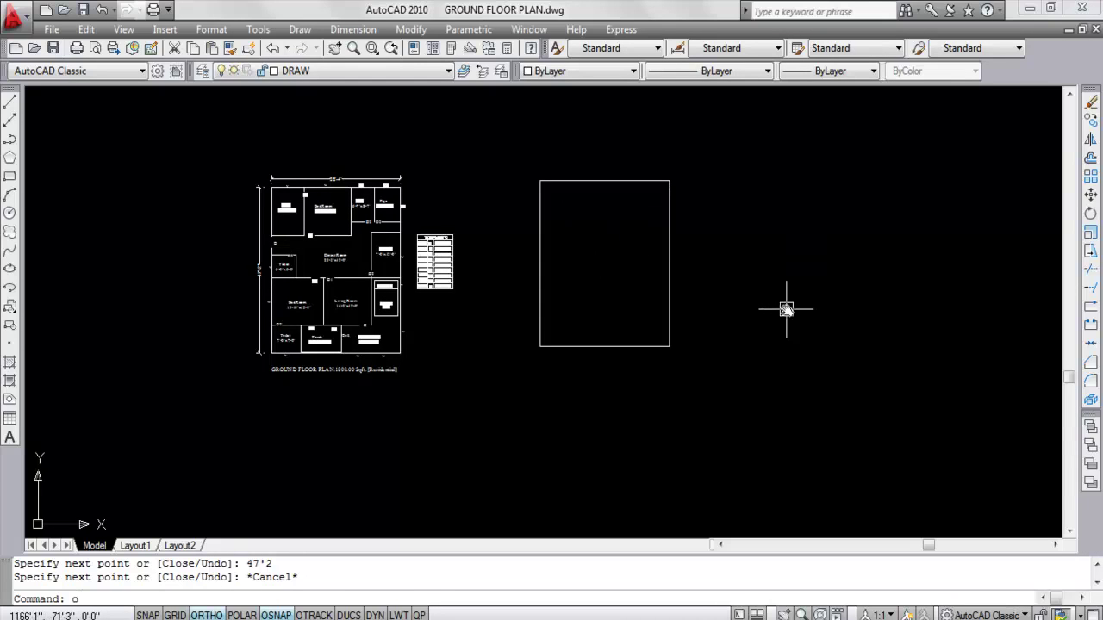
{"action": "key", "text": "Return"}
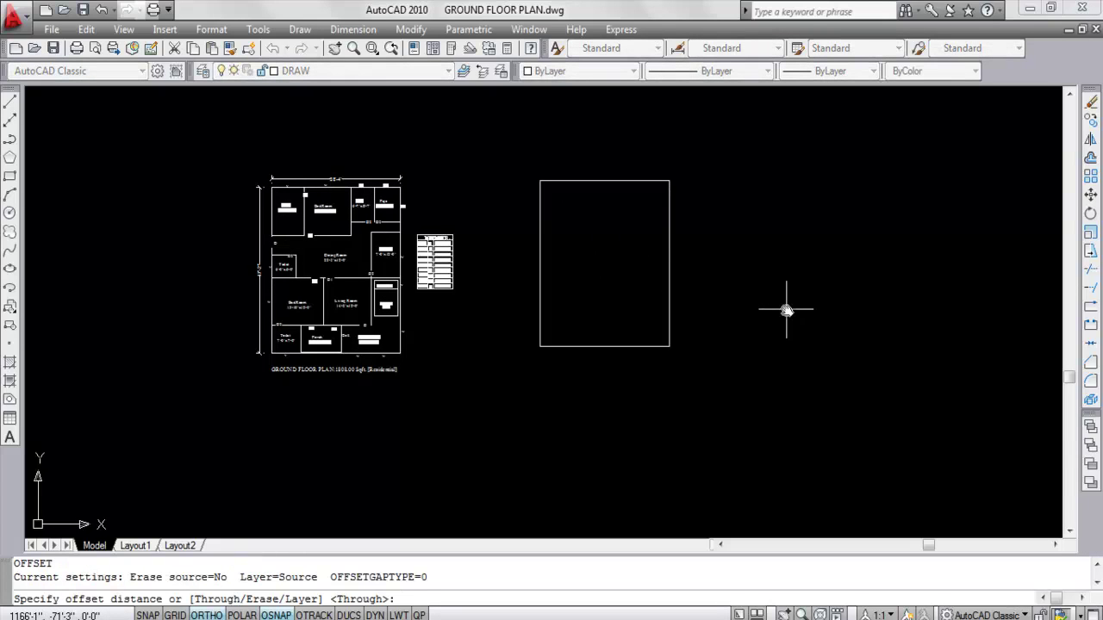
{"action": "type", "text": "10"}
{"action": "key", "text": "Return"}
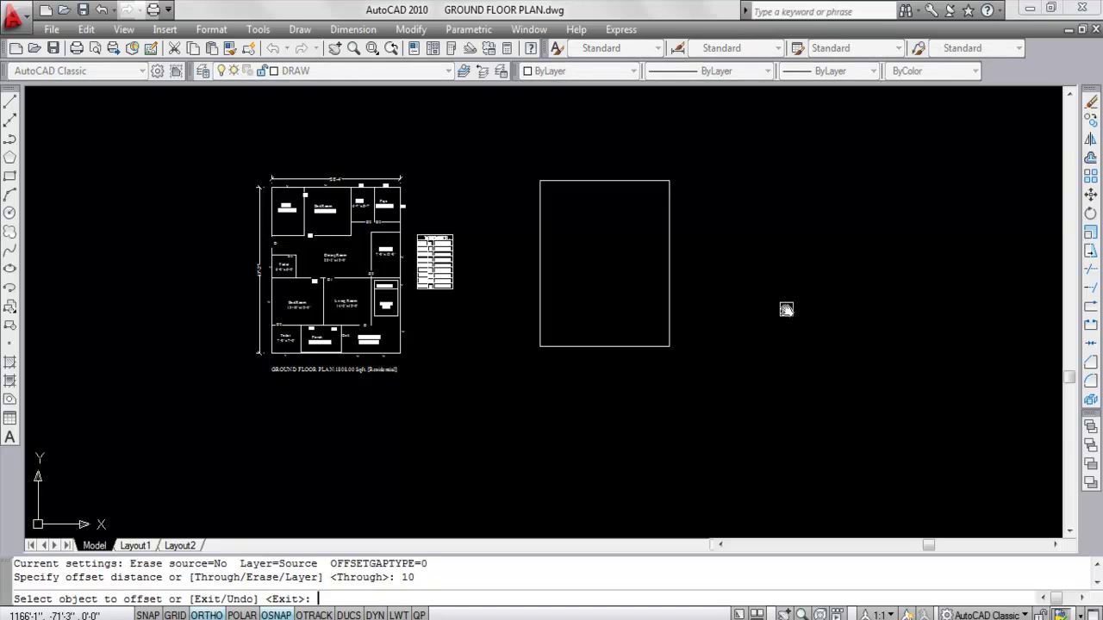
{"action": "left_click", "coordinate": [630, 184]}
{"action": "left_click", "coordinate": [615, 233]}
{"action": "left_click", "coordinate": [540, 231]}
{"action": "left_click", "coordinate": [590, 250]}
{"action": "left_click", "coordinate": [606, 346]}
{"action": "left_click", "coordinate": [612, 276]}
{"action": "left_click", "coordinate": [665, 272]}
{"action": "left_click", "coordinate": [604, 268]}
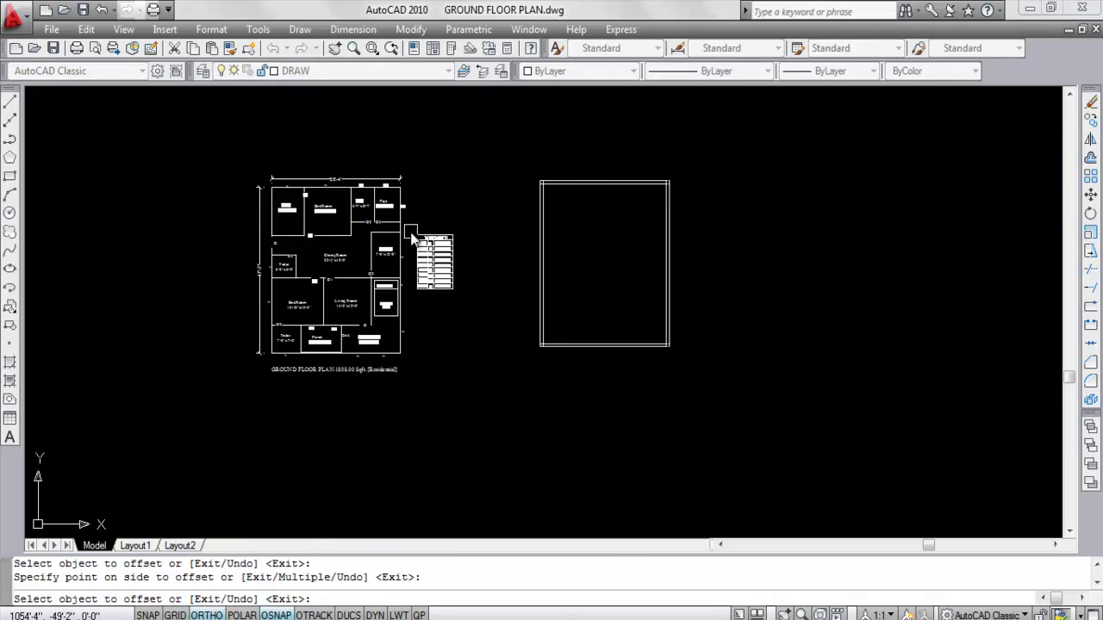
{"action": "key", "text": "Escape"}
Trim the overlapping ends of the inner wall lines at all four corners of the new outline
{"action": "scroll", "coordinate": [531, 188], "scroll_direction": "up", "scroll_amount": 5}
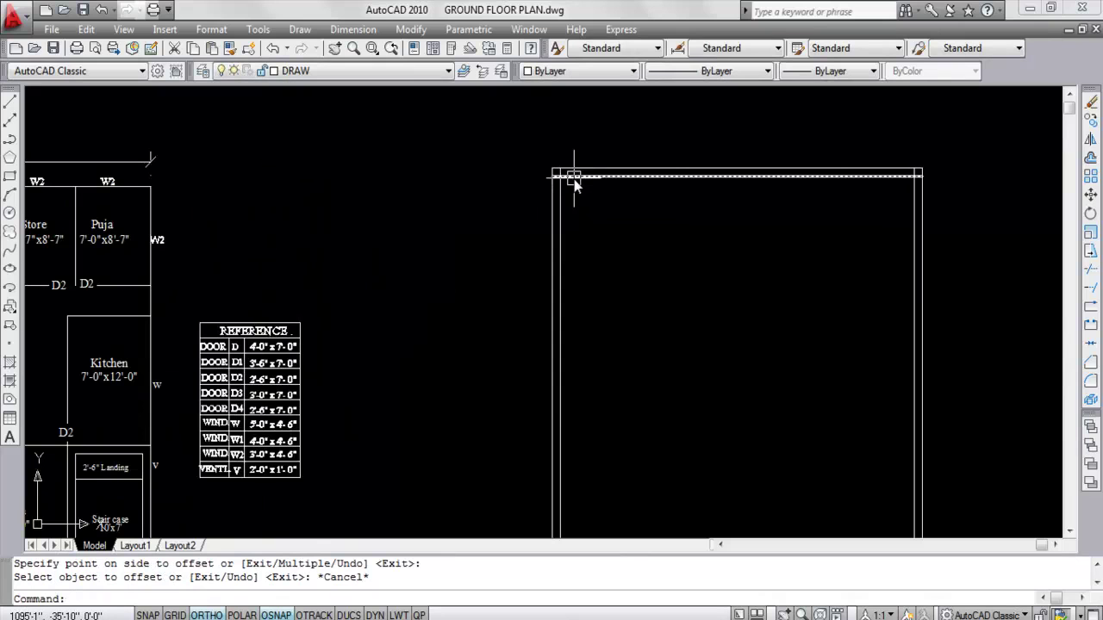
{"action": "type", "text": "tr"}
{"action": "key", "text": "Return"}
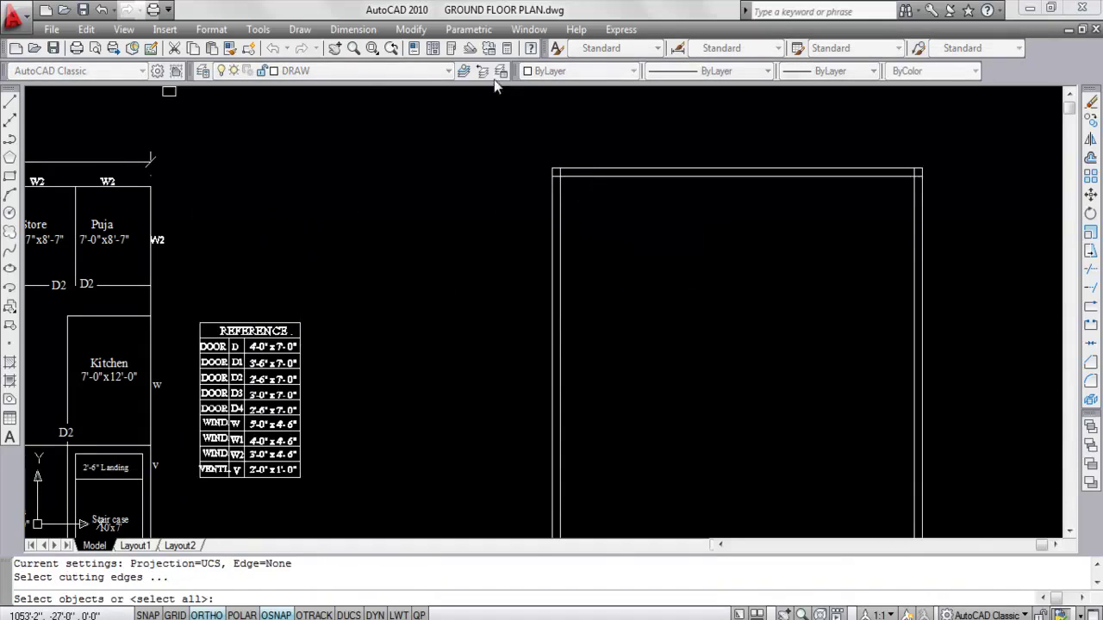
{"action": "scroll", "coordinate": [593, 212], "scroll_direction": "up", "scroll_amount": 3}
{"action": "key", "text": "Return"}
{"action": "scroll", "coordinate": [603, 217], "scroll_direction": "down", "scroll_amount": 8}
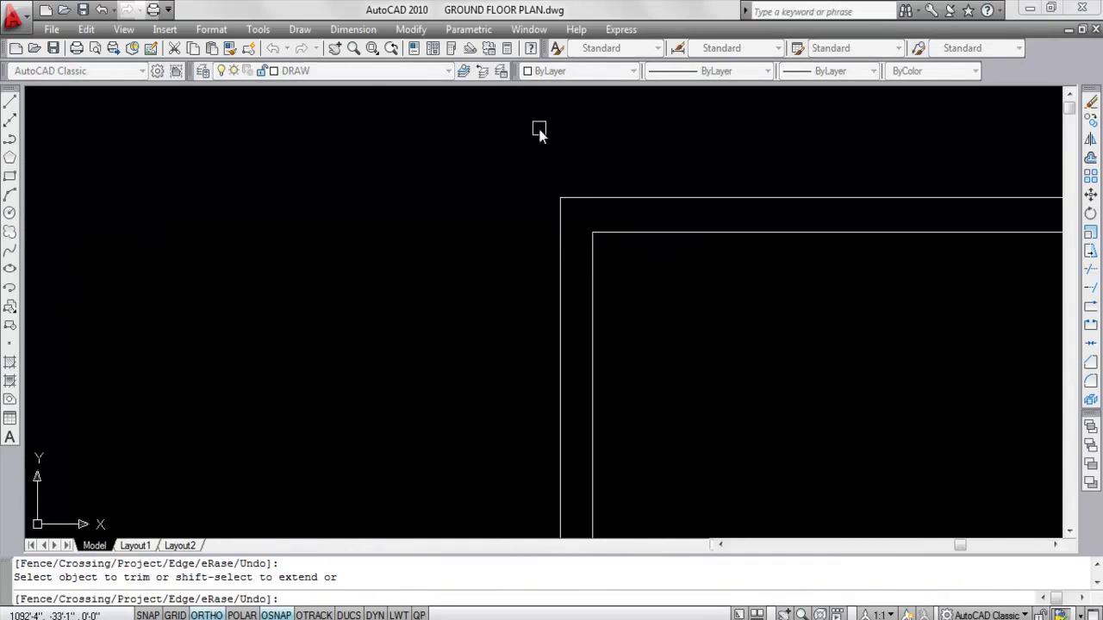
{"action": "scroll", "coordinate": [538, 357], "scroll_direction": "up", "scroll_amount": 8}
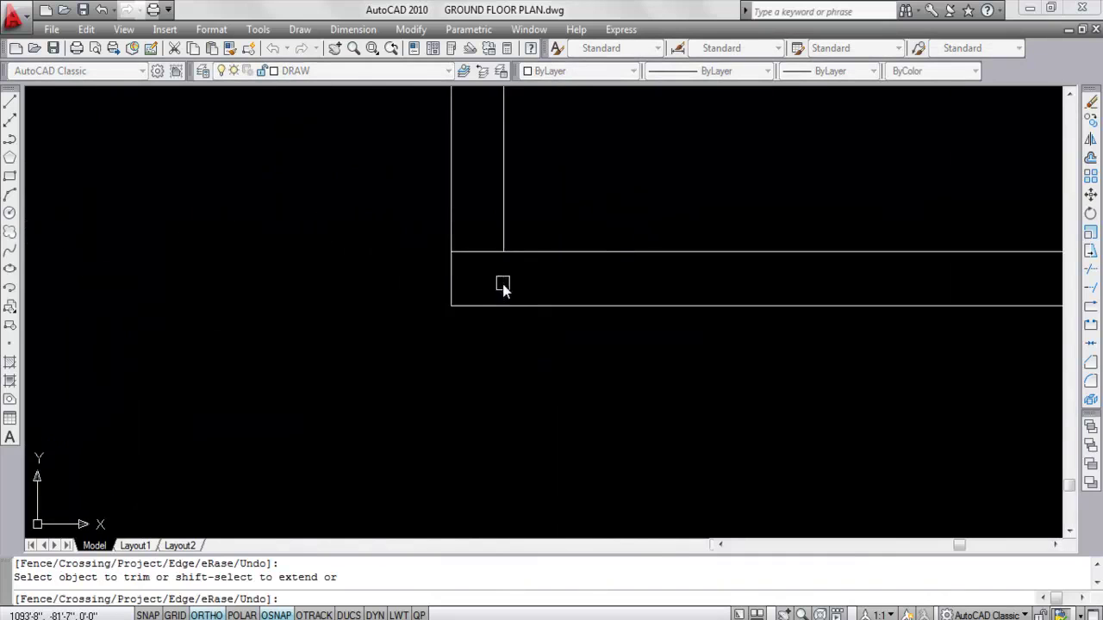
{"action": "scroll", "coordinate": [465, 260], "scroll_direction": "down", "scroll_amount": 5}
{"action": "scroll", "coordinate": [813, 305], "scroll_direction": "up", "scroll_amount": 4}
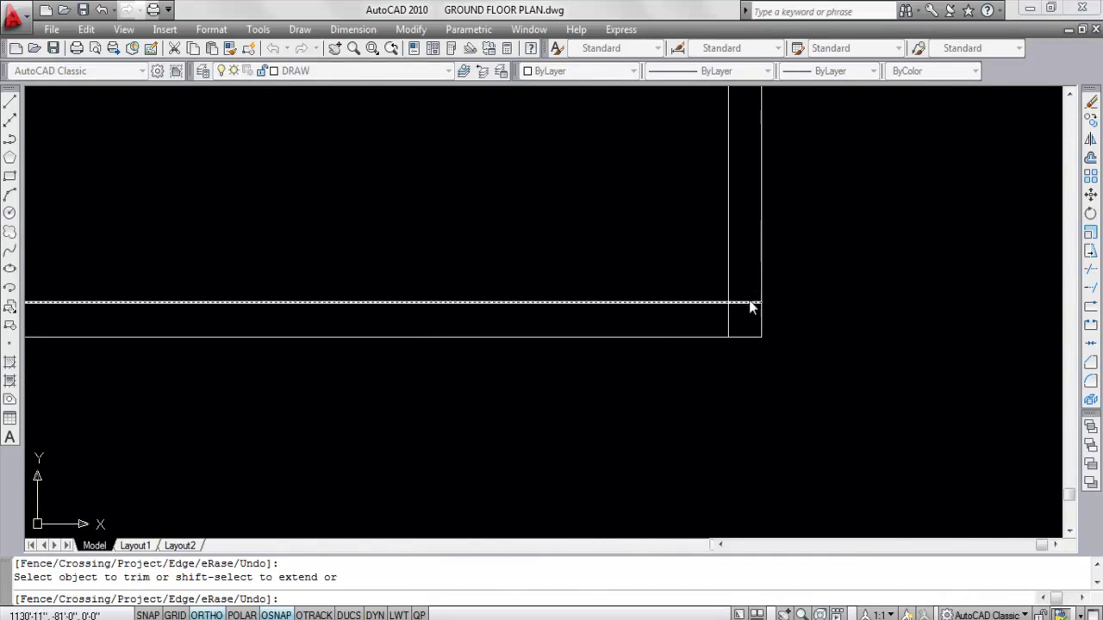
{"action": "scroll", "coordinate": [731, 423], "scroll_direction": "down", "scroll_amount": 6}
{"action": "scroll", "coordinate": [704, 244], "scroll_direction": "up", "scroll_amount": 5}
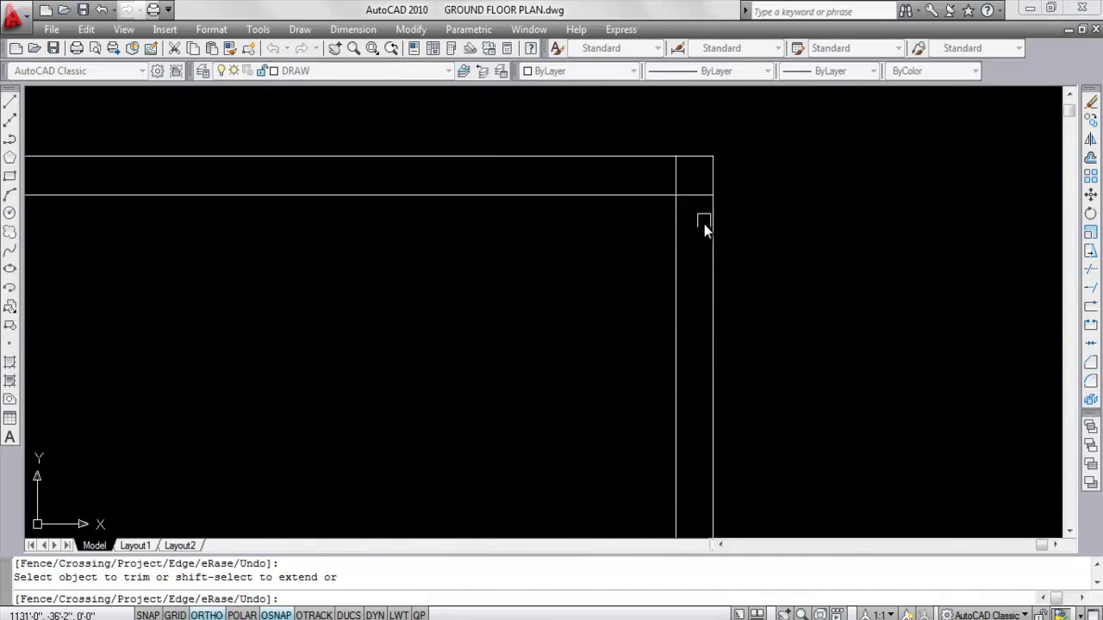
{"action": "left_click", "coordinate": [696, 194]}
{"action": "left_click", "coordinate": [680, 153]}
{"action": "scroll", "coordinate": [678, 165], "scroll_direction": "down", "scroll_amount": 5}
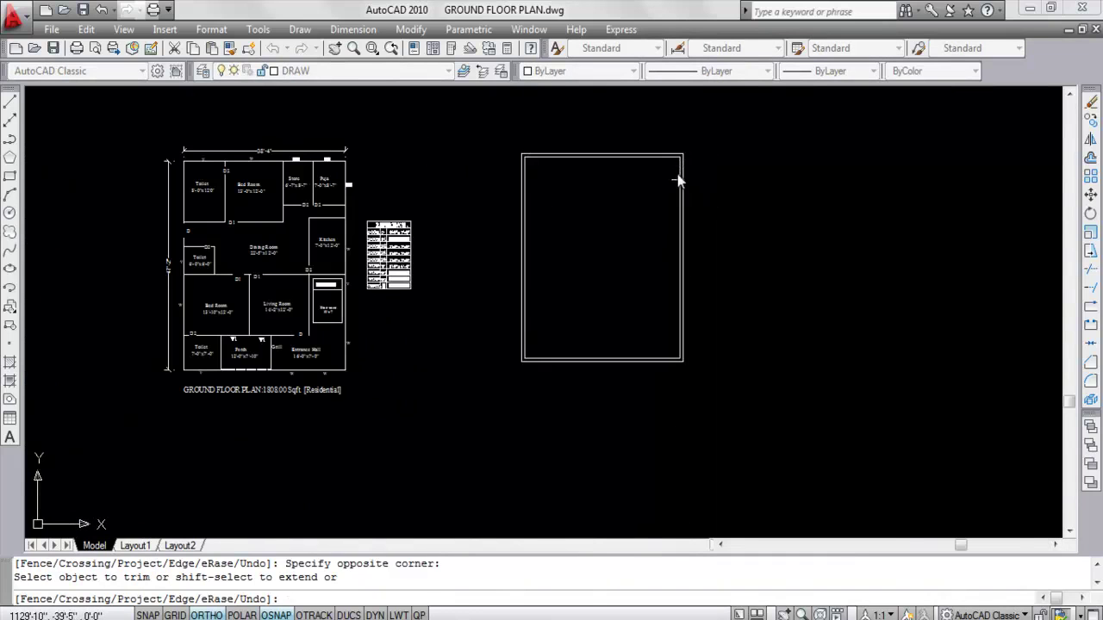
{"action": "key", "text": "Escape"}
Add a linear dimension for the overall width above the outline's upper wall, measured between its outer corners
{"action": "scroll", "coordinate": [529, 190], "scroll_direction": "up", "scroll_amount": 2}
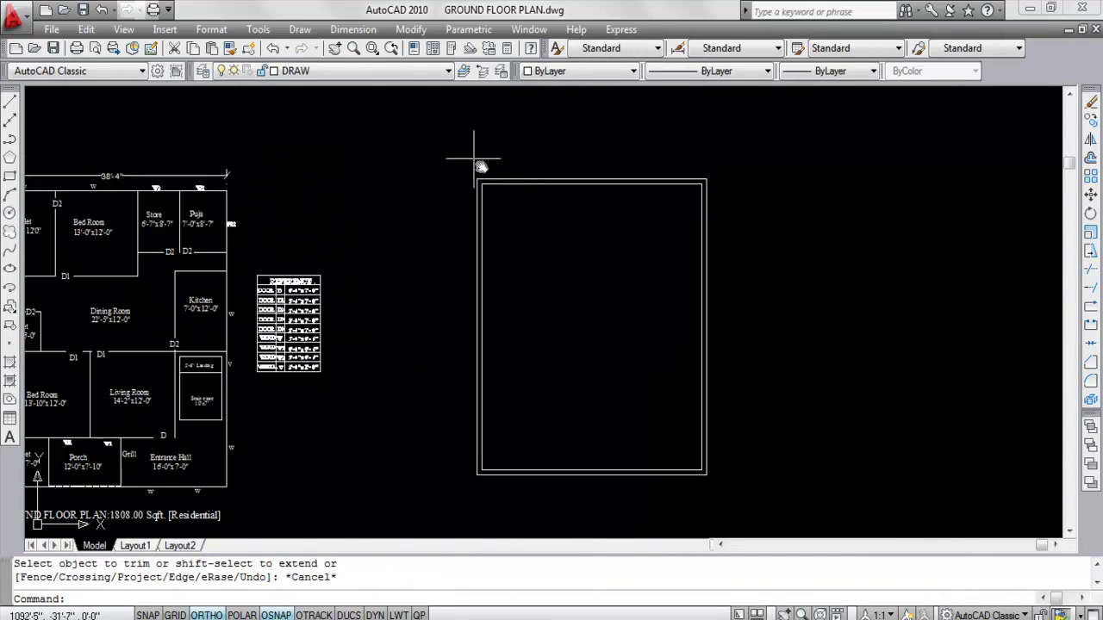
{"action": "left_click", "coordinate": [372, 29]}
{"action": "left_click", "coordinate": [368, 75]}
{"action": "scroll", "coordinate": [487, 199], "scroll_direction": "up", "scroll_amount": 3}
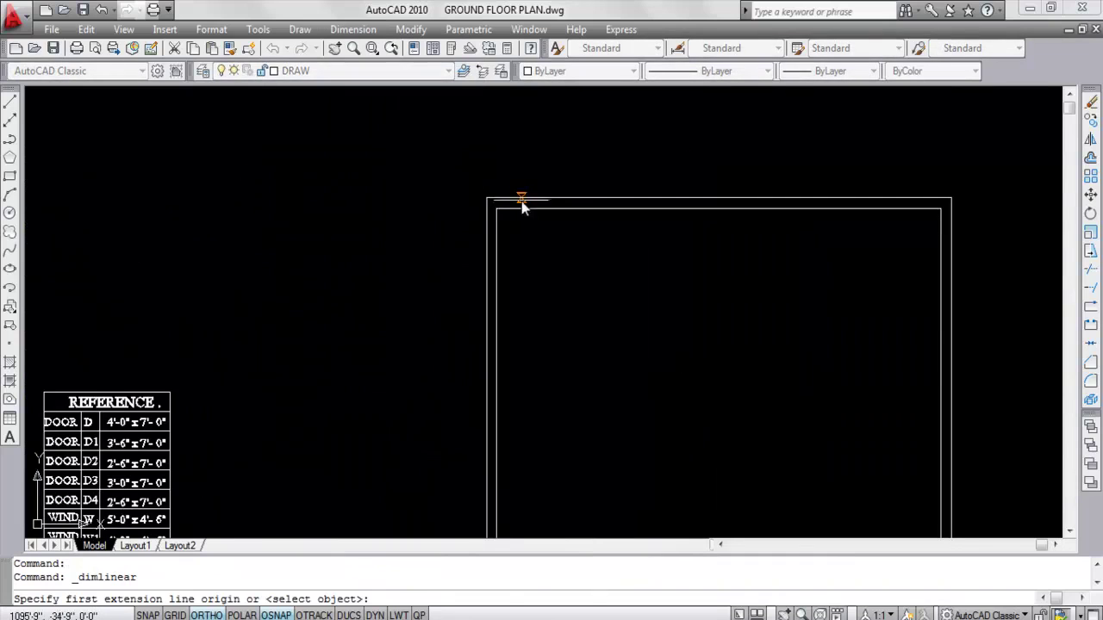
{"action": "left_click", "coordinate": [487, 198]}
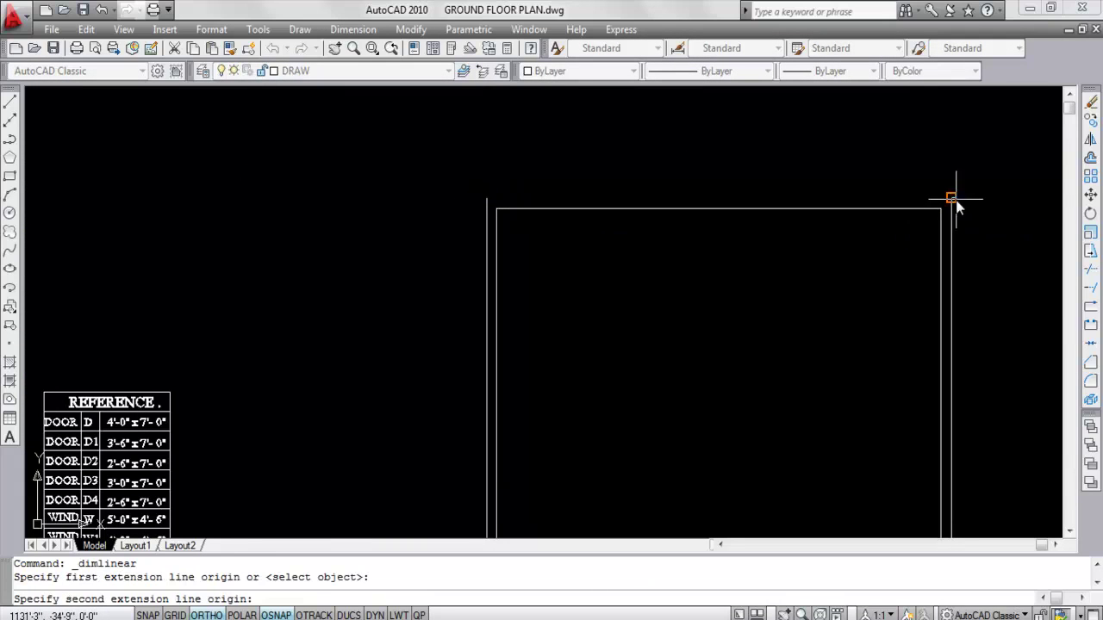
{"action": "left_click", "coordinate": [952, 198]}
{"action": "left_click", "coordinate": [948, 174]}
Move the overall width dimension straight up, slightly farther from the upper wall
{"action": "left_click", "coordinate": [778, 174]}
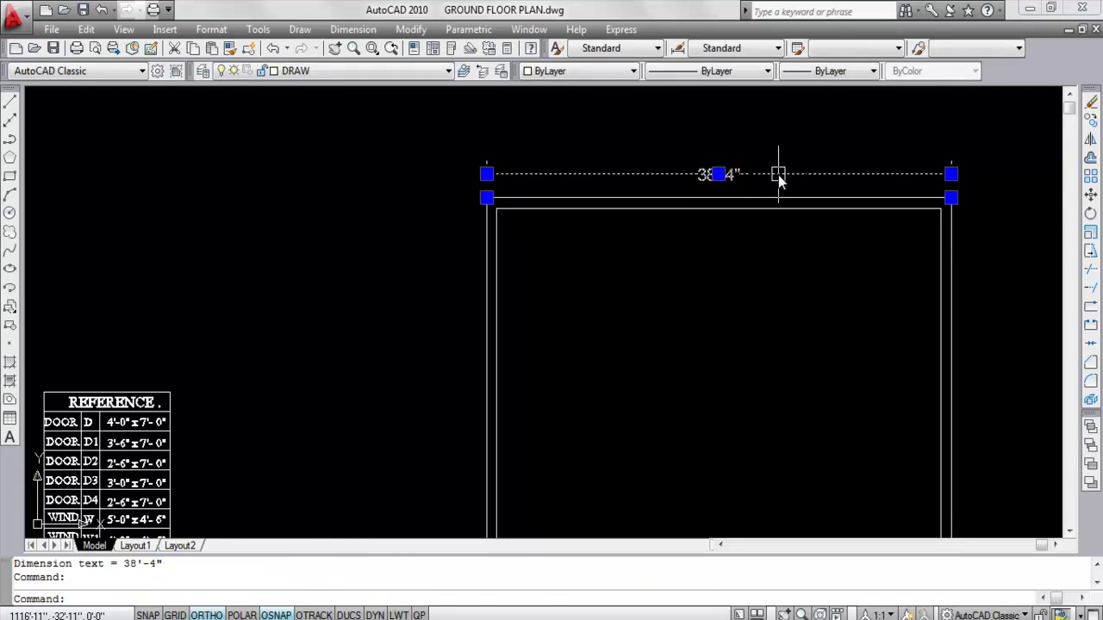
{"action": "type", "text": "m"}
{"action": "key", "text": "Return"}
{"action": "left_click", "coordinate": [779, 143]}
{"action": "left_click", "coordinate": [778, 127]}
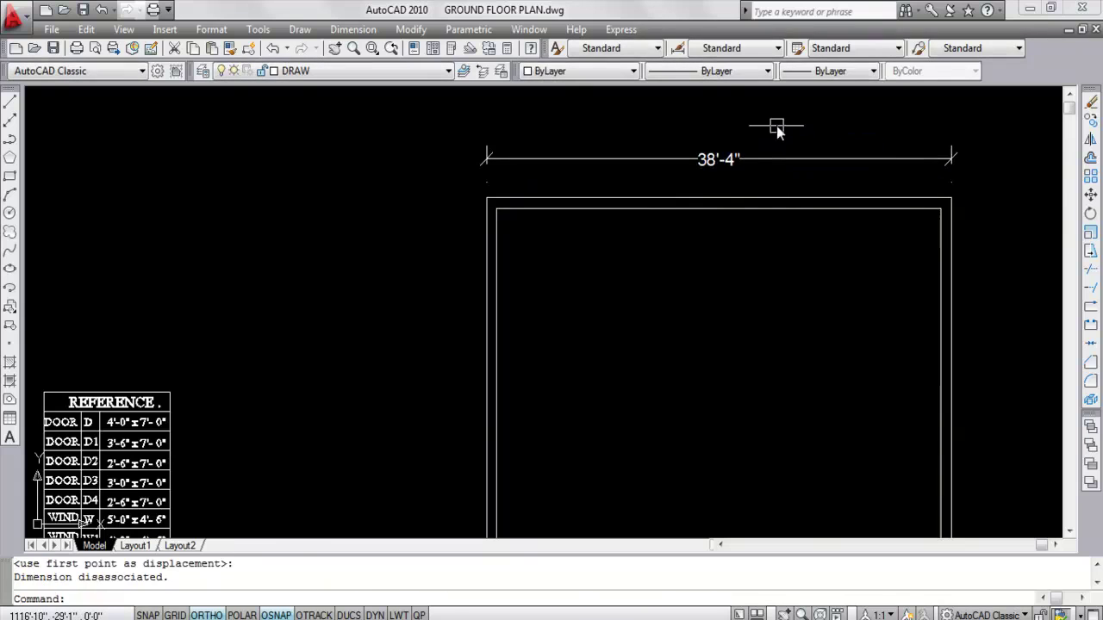
Add a vertical linear dimension for the overall height beside the left wall, measured between its outer corners
{"action": "scroll", "coordinate": [606, 121], "scroll_direction": "down", "scroll_amount": 4}
{"action": "left_click", "coordinate": [353, 30]}
{"action": "left_click", "coordinate": [376, 76]}
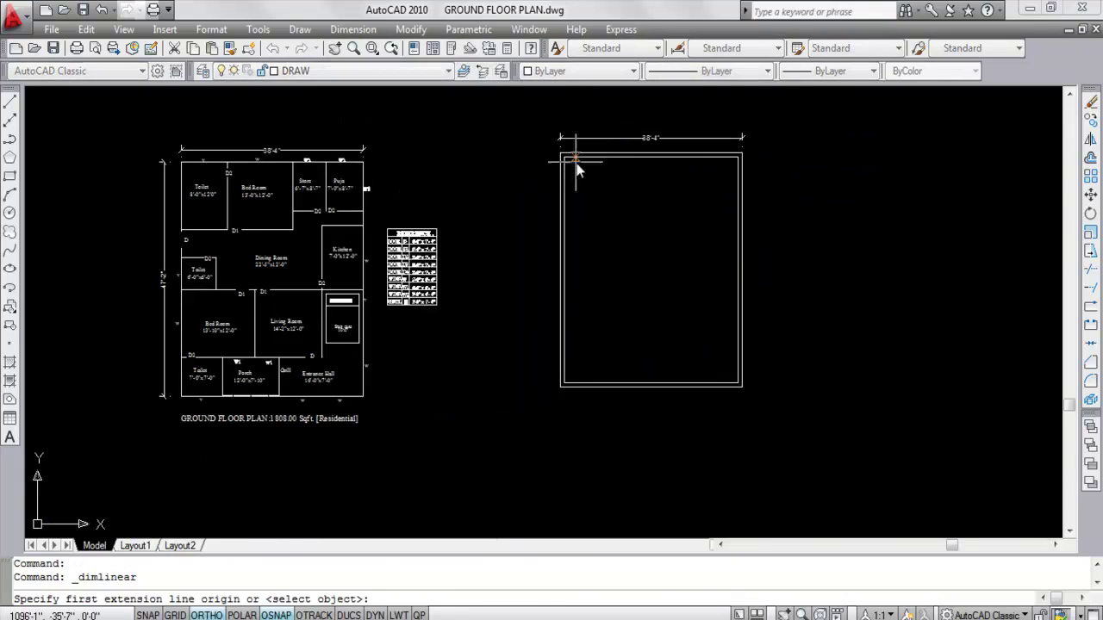
{"action": "scroll", "coordinate": [573, 160], "scroll_direction": "up", "scroll_amount": 3}
{"action": "left_click", "coordinate": [521, 132]}
{"action": "scroll", "coordinate": [530, 147], "scroll_direction": "down", "scroll_amount": 3}
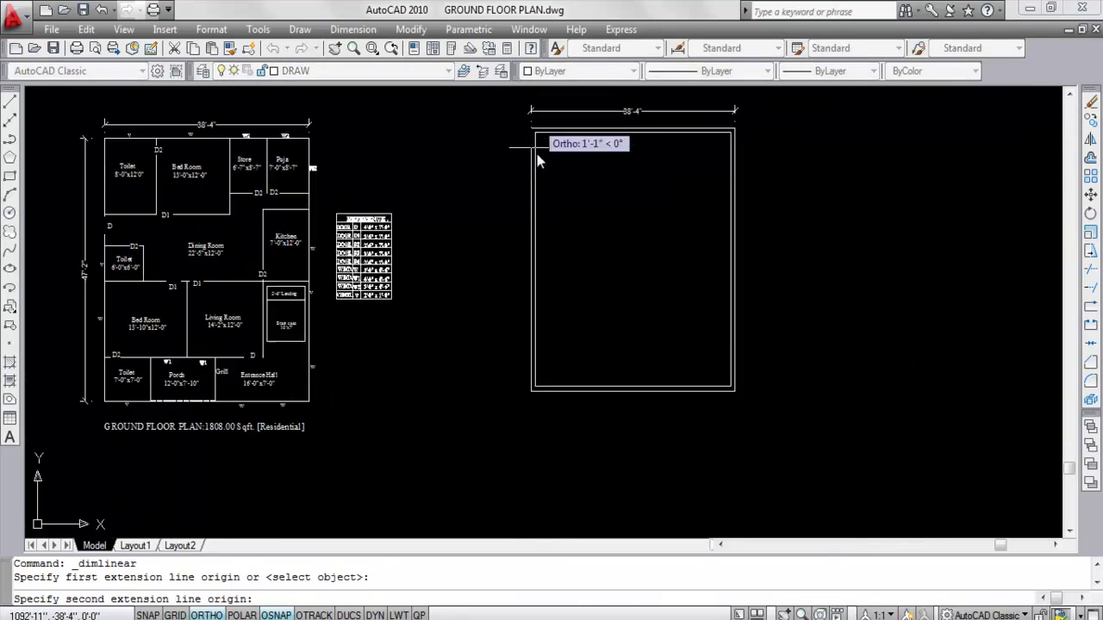
{"action": "scroll", "coordinate": [532, 392], "scroll_direction": "up", "scroll_amount": 4}
{"action": "left_click", "coordinate": [522, 379]}
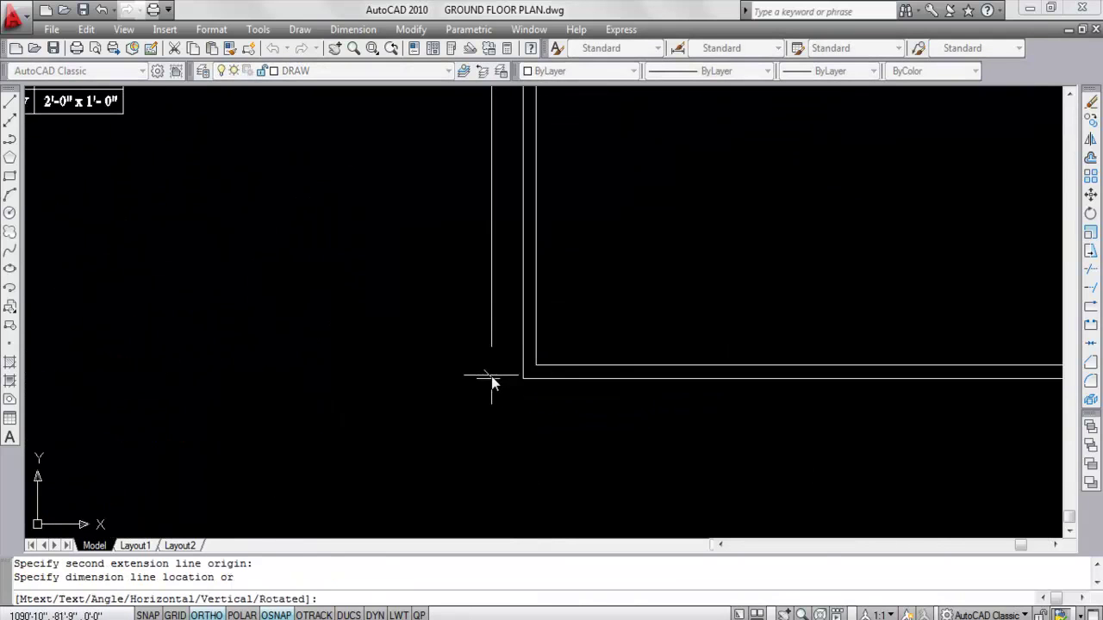
{"action": "left_click", "coordinate": [491, 374]}
Move the overall height dimension slightly farther outward from the left wall
{"action": "scroll", "coordinate": [534, 408], "scroll_direction": "down", "scroll_amount": 4}
{"action": "left_click", "coordinate": [517, 283]}
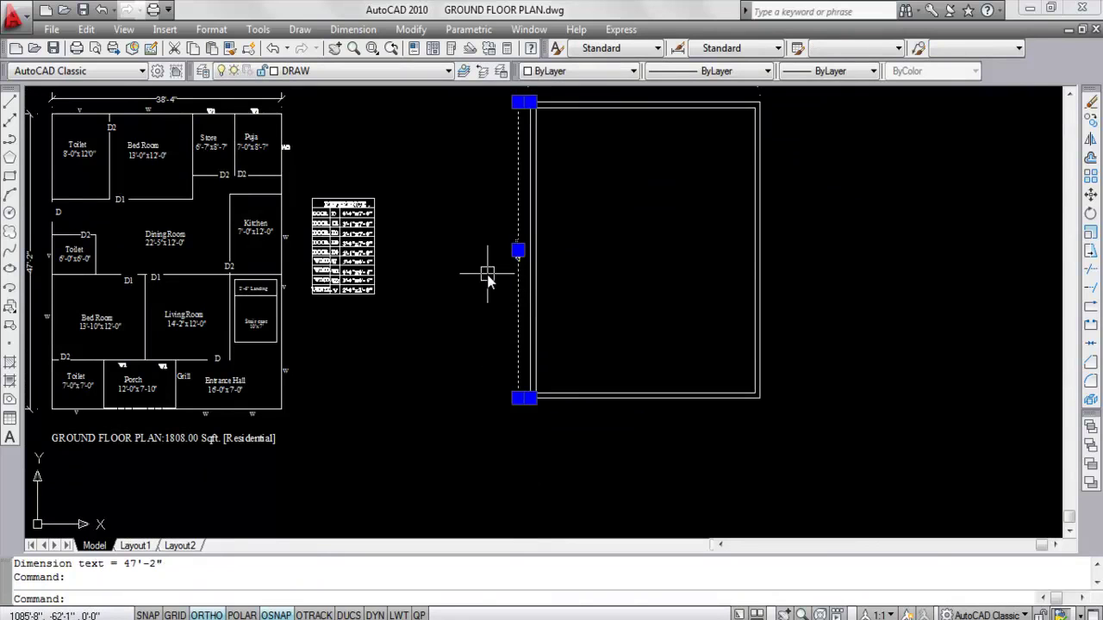
{"action": "type", "text": "m"}
{"action": "key", "text": "Return"}
{"action": "left_click", "coordinate": [462, 250]}
{"action": "left_click", "coordinate": [456, 247]}
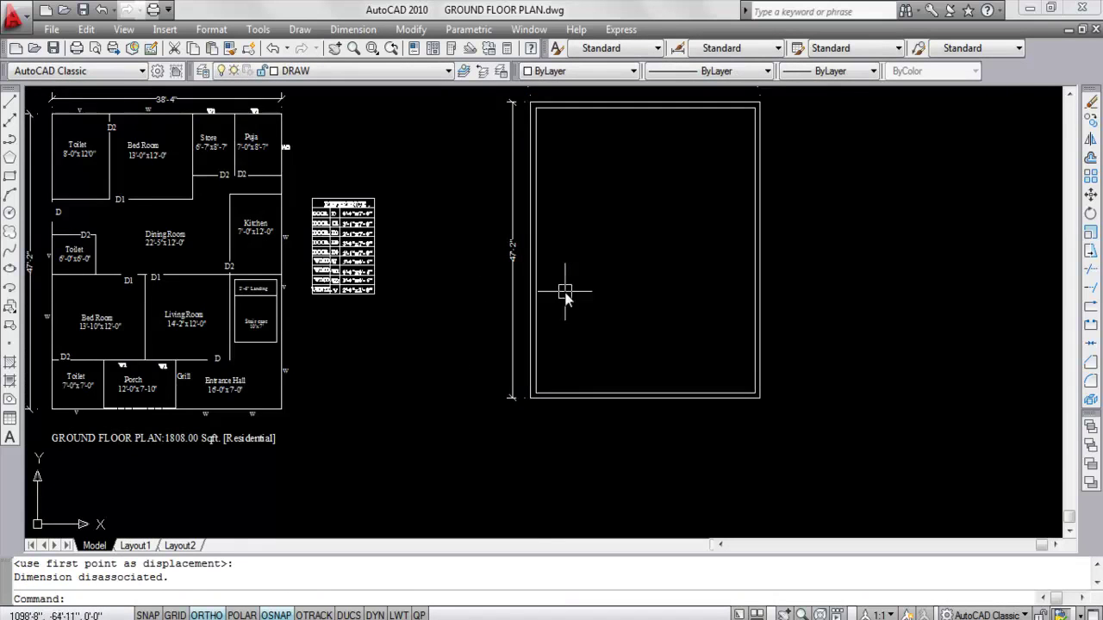
Examine the upper-left toilet and neighbouring rooms in the existing plan for their labelled sizes
{"action": "scroll", "coordinate": [570, 294], "scroll_direction": "up", "scroll_amount": 2}
{"action": "scroll", "coordinate": [517, 310], "scroll_direction": "down", "scroll_amount": 2}
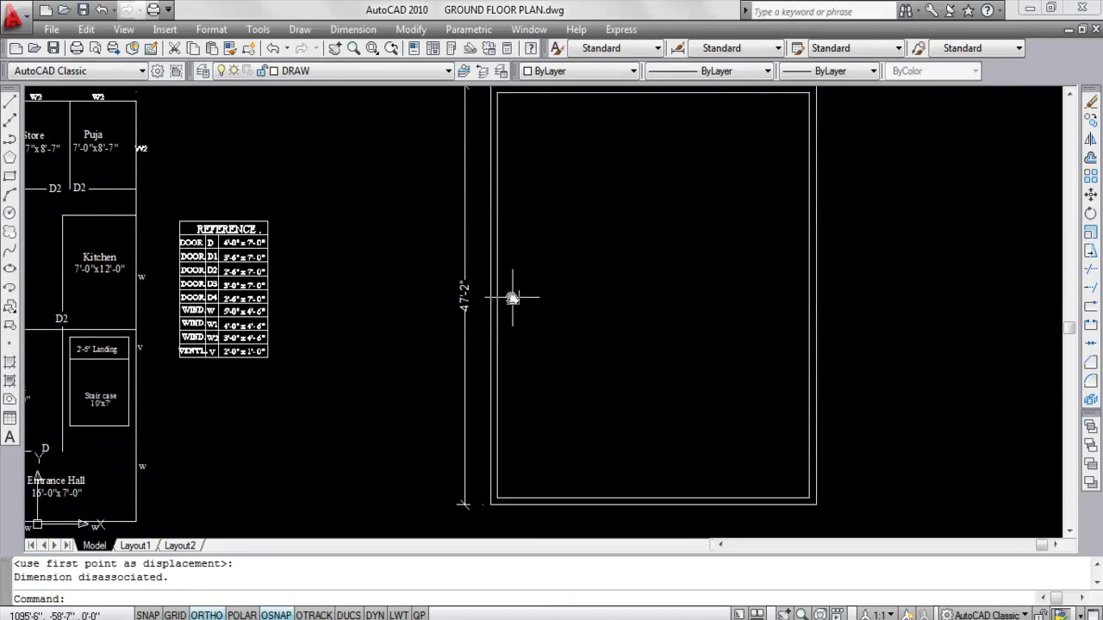
{"action": "scroll", "coordinate": [534, 298], "scroll_direction": "down", "scroll_amount": 1}
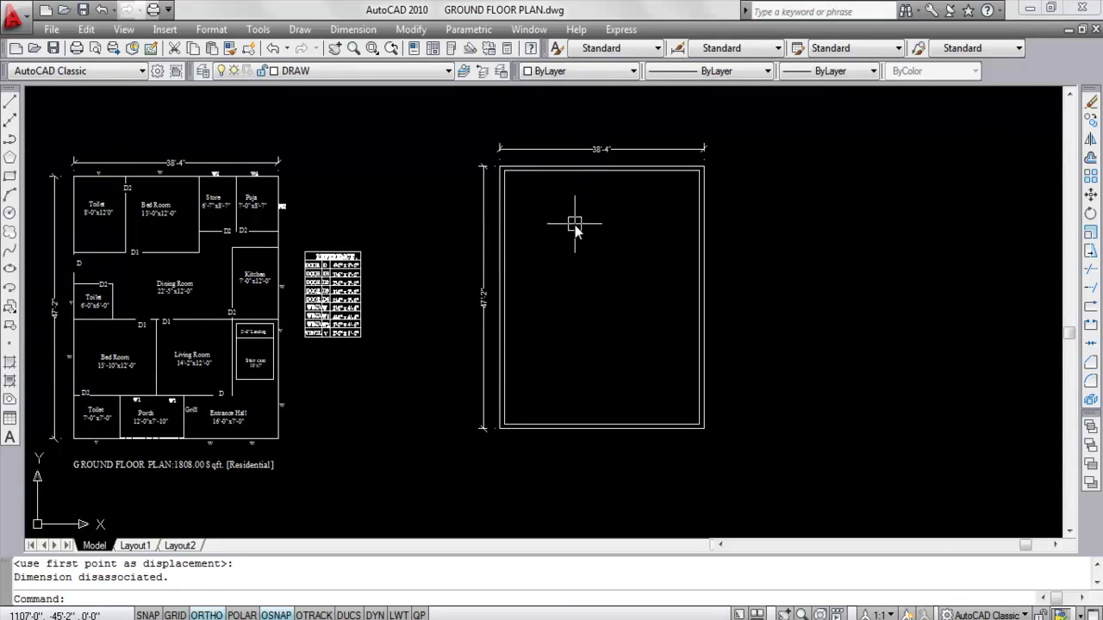
{"action": "scroll", "coordinate": [575, 226], "scroll_direction": "down", "scroll_amount": 2}
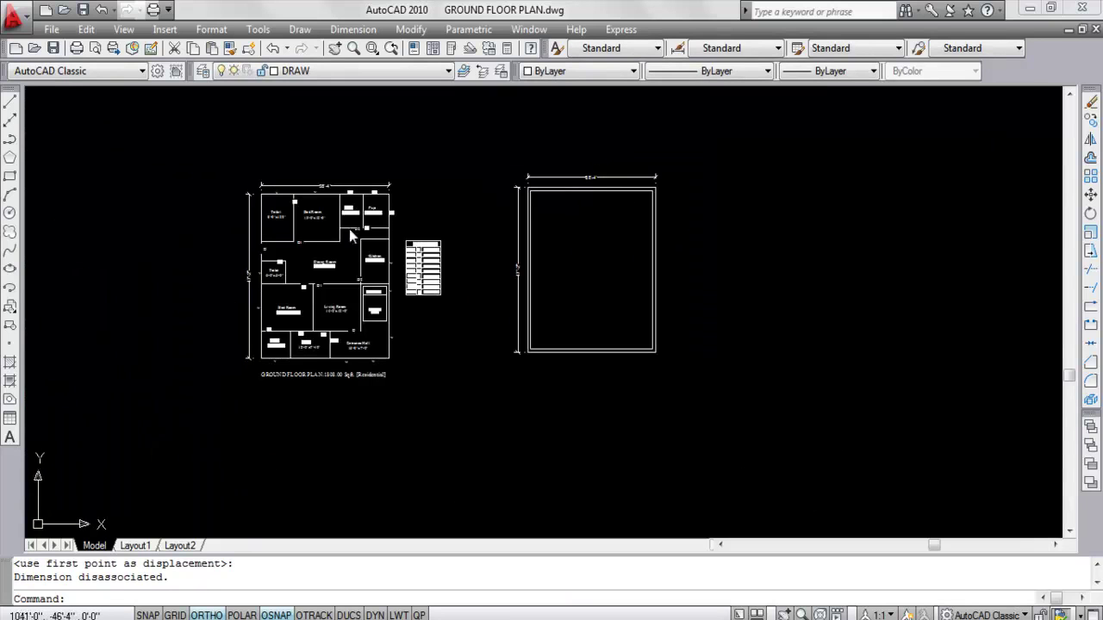
{"action": "scroll", "coordinate": [256, 208], "scroll_direction": "up", "scroll_amount": 6}
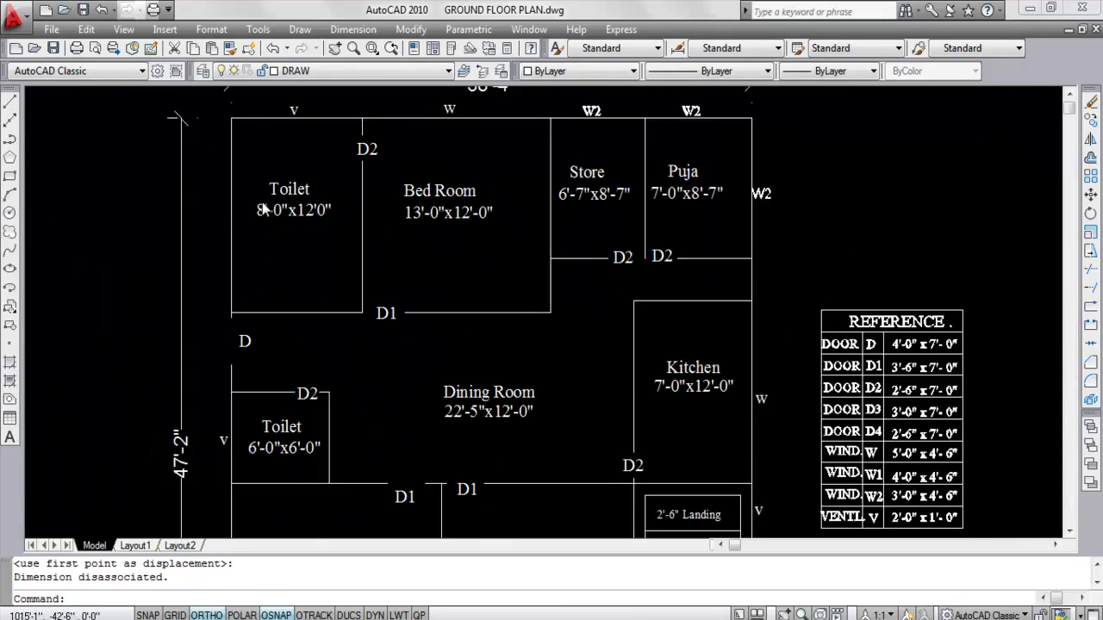
{"action": "scroll", "coordinate": [261, 209], "scroll_direction": "down", "scroll_amount": 3}
{"action": "scroll", "coordinate": [261, 210], "scroll_direction": "up", "scroll_amount": 4}
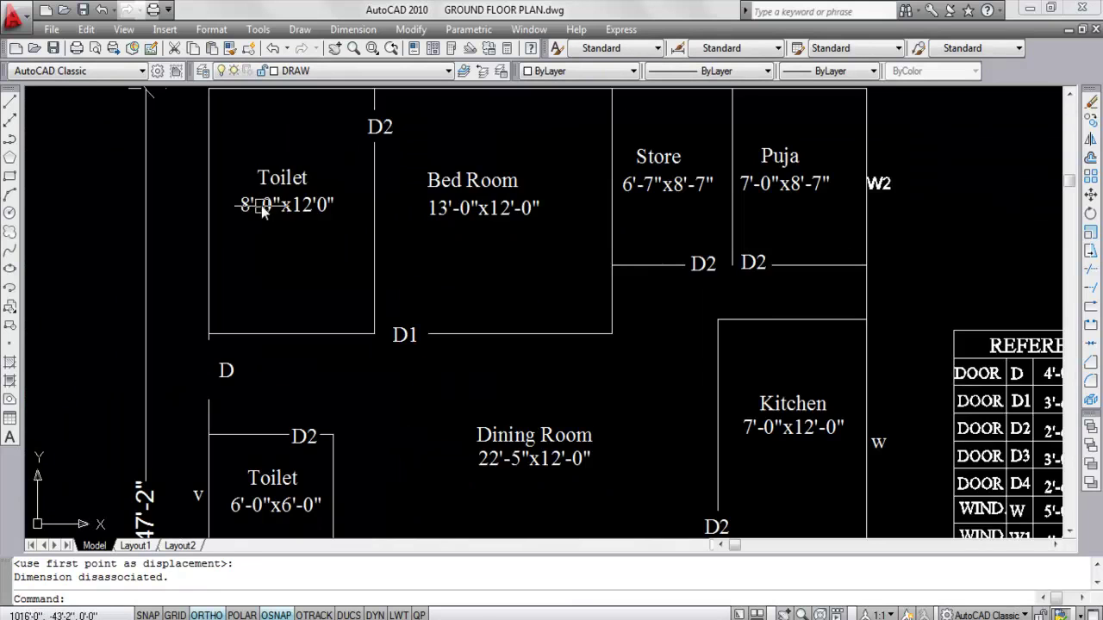
Copy the upper-left Toilet name and size labels from the existing plan into the new outline's upper-left corner
{"action": "scroll", "coordinate": [367, 244], "scroll_direction": "down", "scroll_amount": 1}
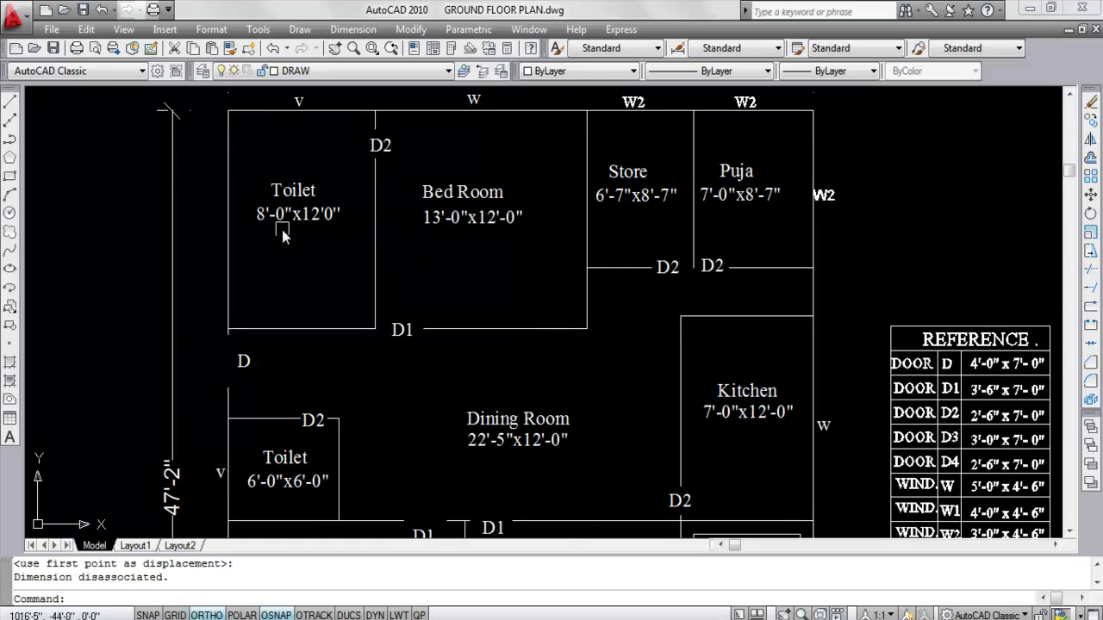
{"action": "scroll", "coordinate": [265, 222], "scroll_direction": "down", "scroll_amount": 5}
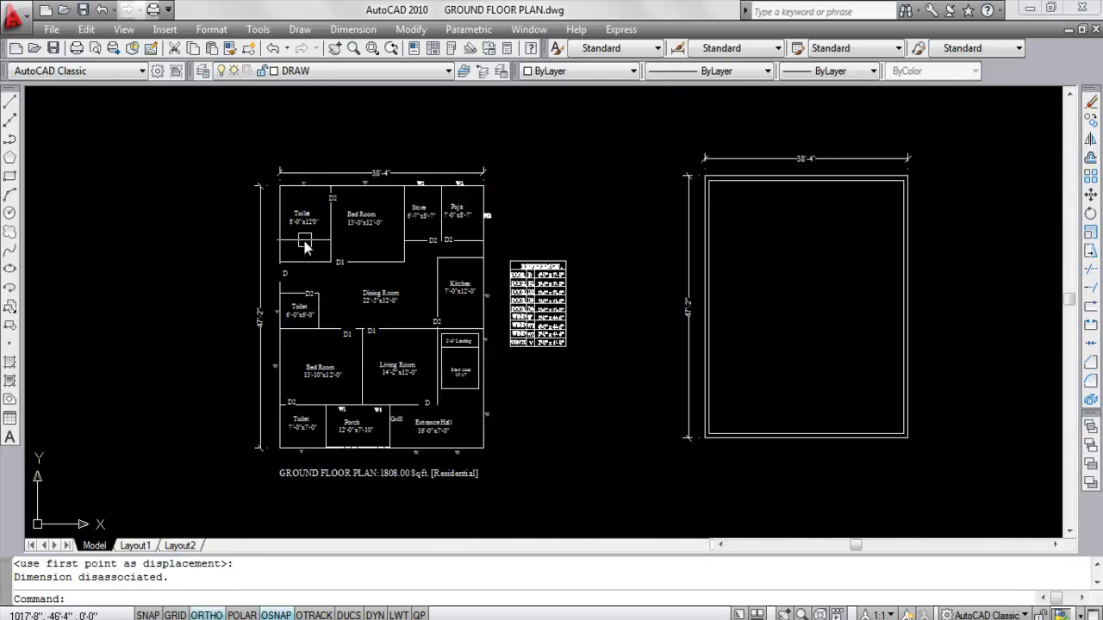
{"action": "scroll", "coordinate": [303, 244], "scroll_direction": "up", "scroll_amount": 4}
{"action": "left_click", "coordinate": [305, 226]}
{"action": "left_click", "coordinate": [280, 177]}
{"action": "key", "text": "ctrl+c"}
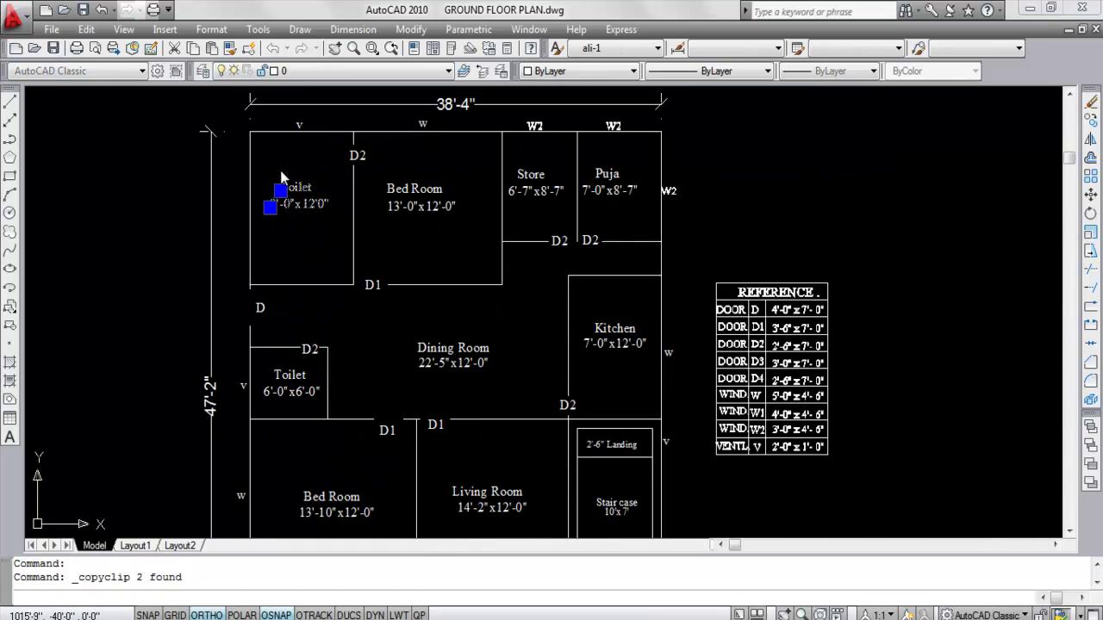
{"action": "key", "text": "ctrl+v"}
{"action": "scroll", "coordinate": [370, 207], "scroll_direction": "down", "scroll_amount": 4}
{"action": "scroll", "coordinate": [686, 196], "scroll_direction": "up", "scroll_amount": 5}
{"action": "left_click", "coordinate": [655, 203]}
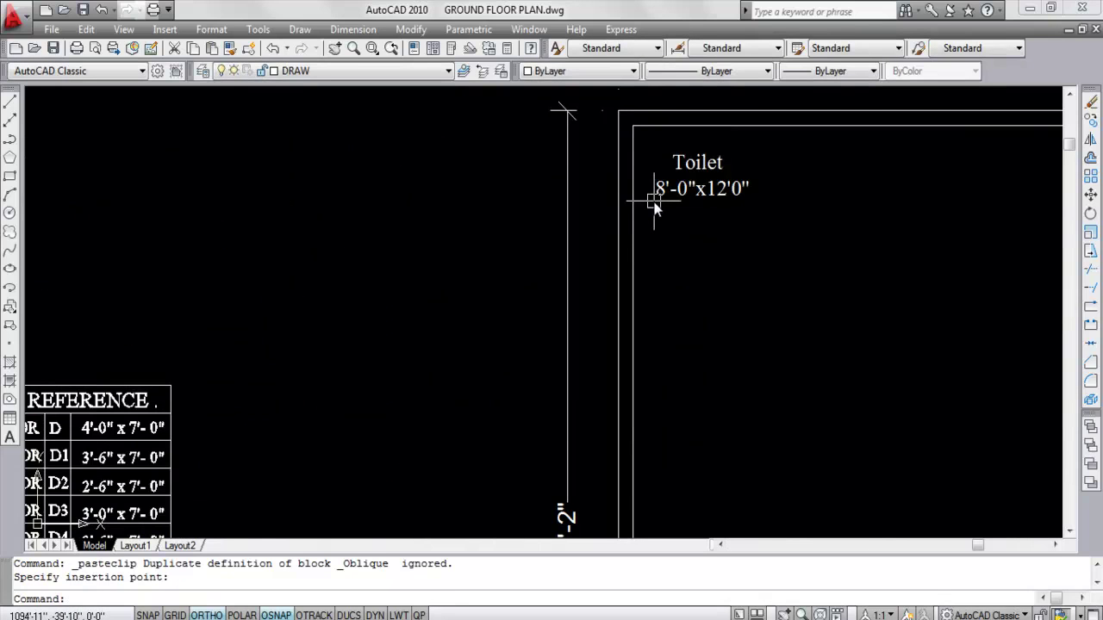
Offset the new plan's inner left wall line 8' inward to set the toilet's width
{"action": "scroll", "coordinate": [672, 206], "scroll_direction": "down", "scroll_amount": 5}
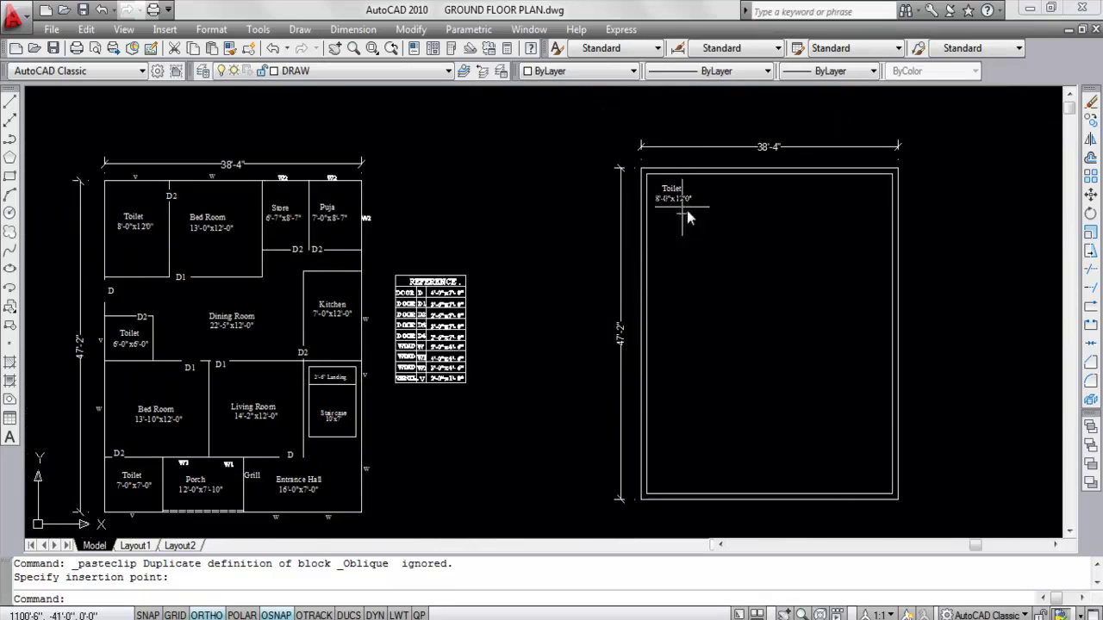
{"action": "scroll", "coordinate": [672, 231], "scroll_direction": "up", "scroll_amount": 2}
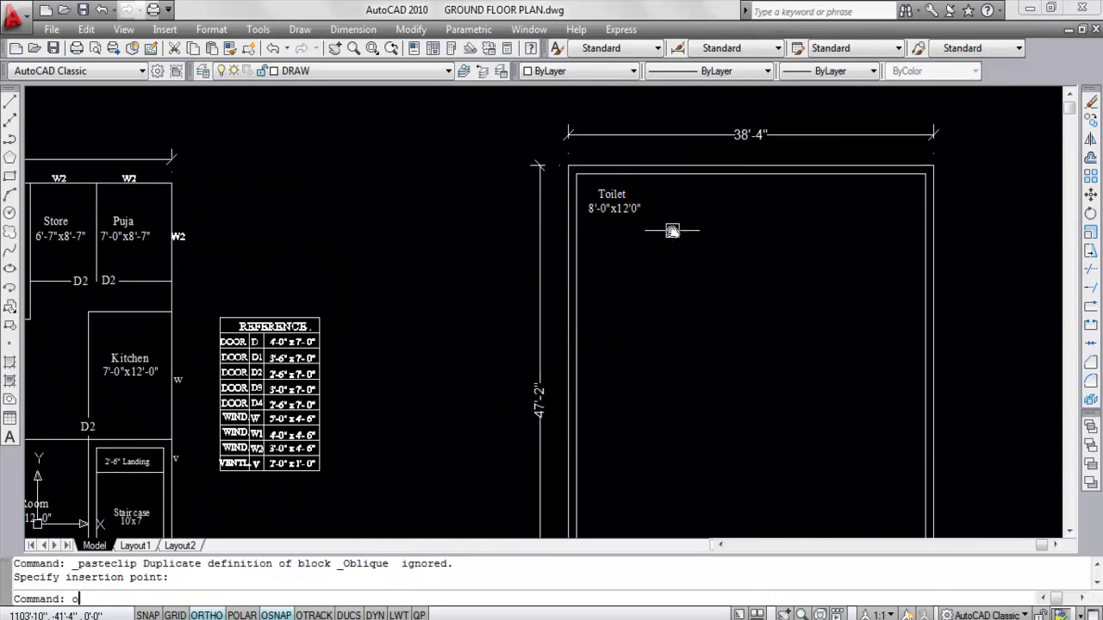
{"action": "key", "text": "Return"}
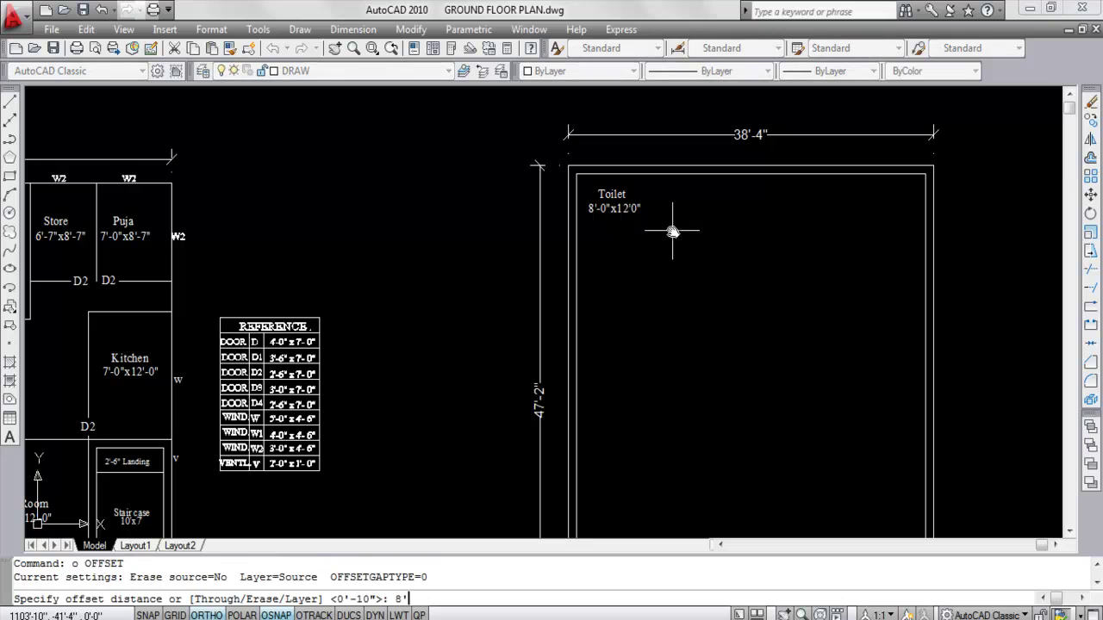
{"action": "type", "text": "8'"}
{"action": "key", "text": "Return"}
{"action": "left_click", "coordinate": [584, 210]}
{"action": "left_click", "coordinate": [712, 211]}
{"action": "key", "text": "Return"}
Offset the new plan's inner upper wall line 12' downward to set the toilet's depth
{"action": "key", "text": "Return"}
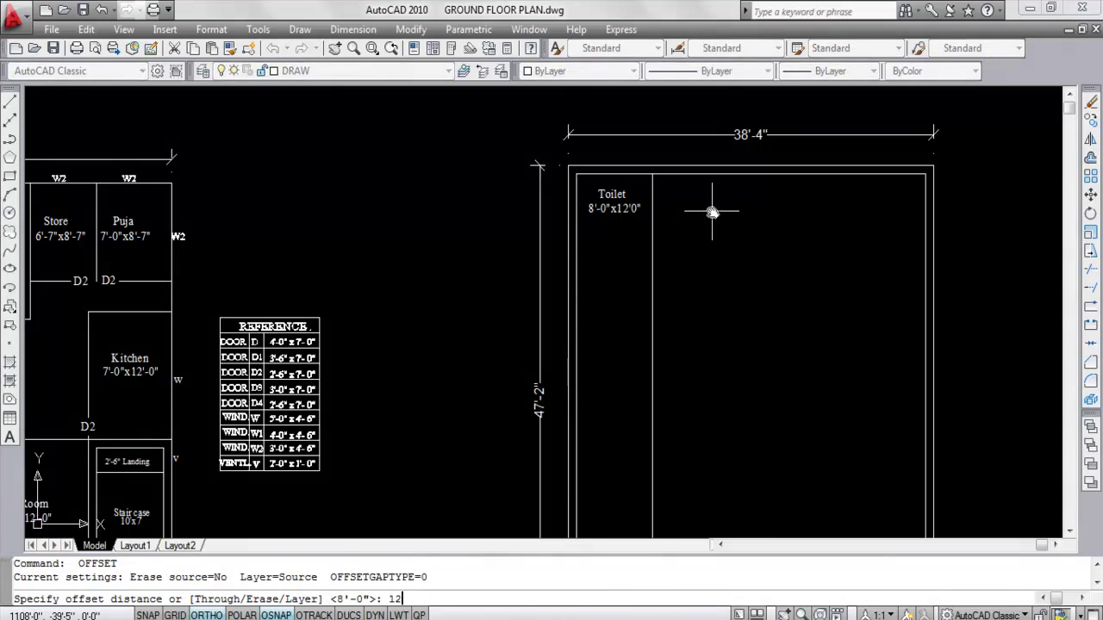
{"action": "type", "text": "12'"}
{"action": "key", "text": "Return"}
{"action": "left_click", "coordinate": [683, 176]}
{"action": "left_click", "coordinate": [693, 264]}
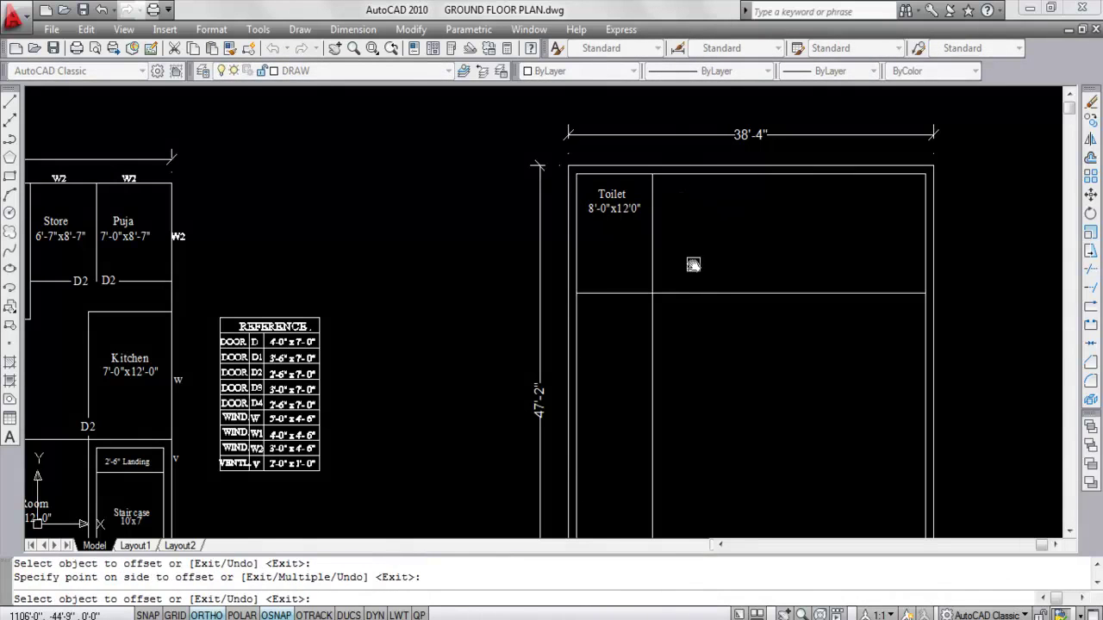
{"action": "key", "text": "Return"}
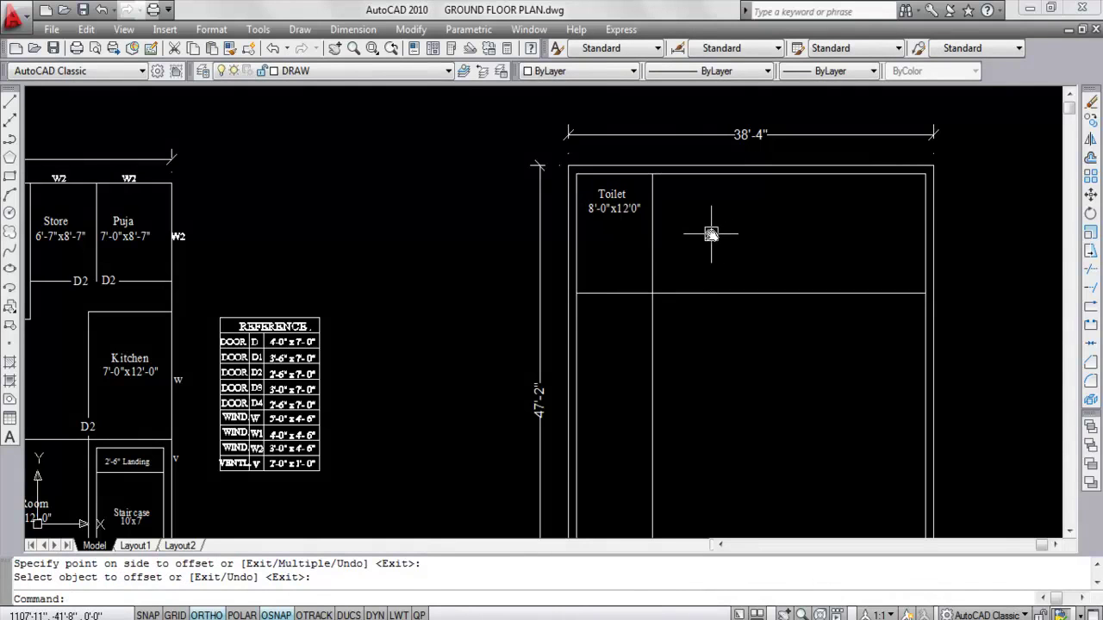
Offset the toilet's right wall line outward and its lower wall line downward by 10 inches for the wall thickness
{"action": "type", "text": "o"}
{"action": "key", "text": "Return"}
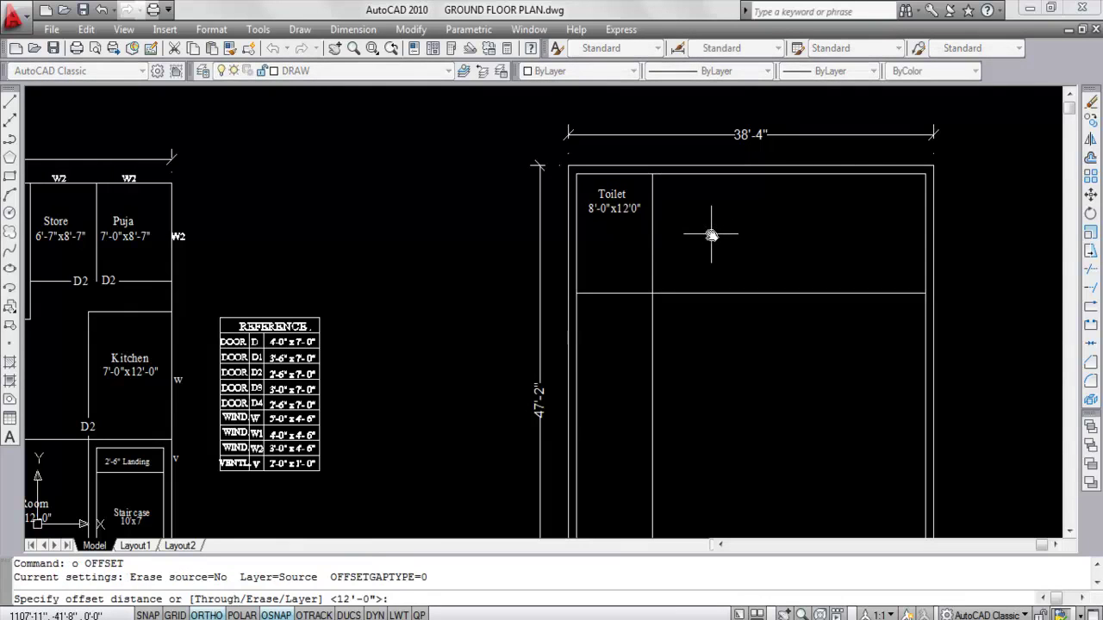
{"action": "type", "text": "10"}
{"action": "key", "text": "Return"}
{"action": "left_click", "coordinate": [653, 233]}
{"action": "left_click", "coordinate": [732, 242]}
{"action": "left_click", "coordinate": [713, 294]}
{"action": "left_click", "coordinate": [715, 357]}
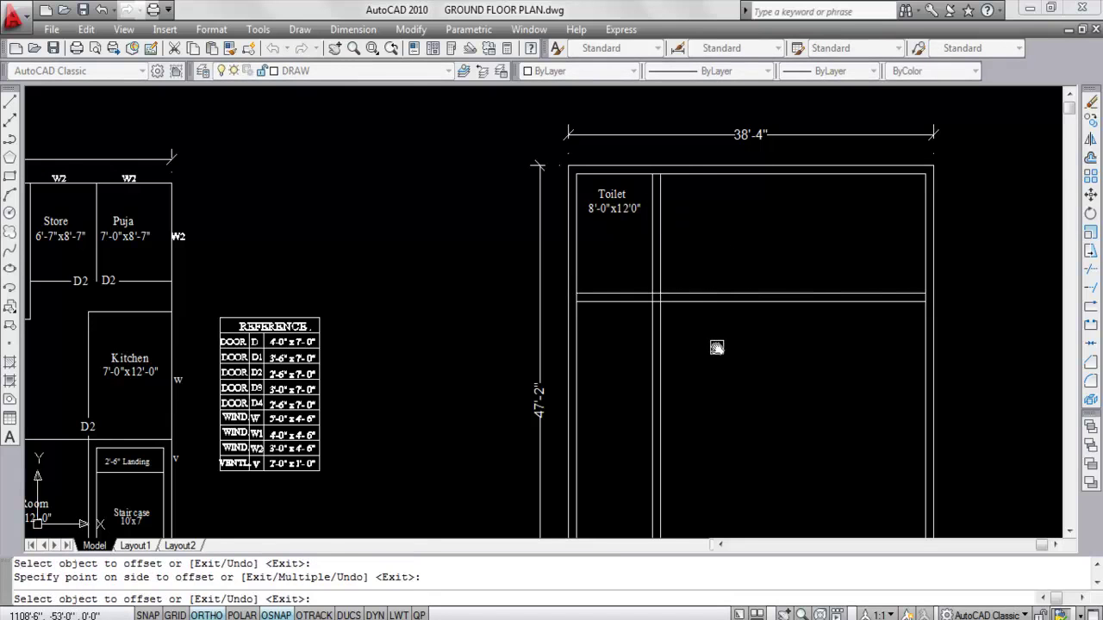
{"action": "key", "text": "Escape"}
Move the copied Toilet name and size labels down to the middle of the new toilet room
{"action": "left_click", "coordinate": [617, 215]}
{"action": "left_click", "coordinate": [600, 188]}
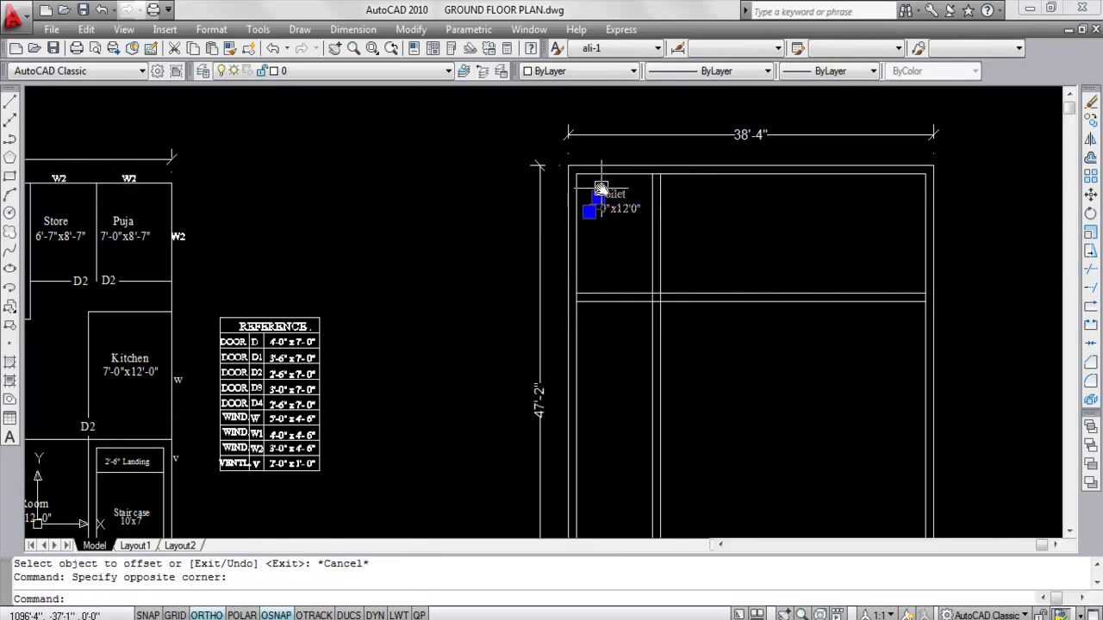
{"action": "type", "text": "m"}
{"action": "key", "text": "Return"}
{"action": "scroll", "coordinate": [601, 188], "scroll_direction": "up", "scroll_amount": 3}
{"action": "left_click", "coordinate": [611, 198]}
{"action": "left_click", "coordinate": [619, 254]}
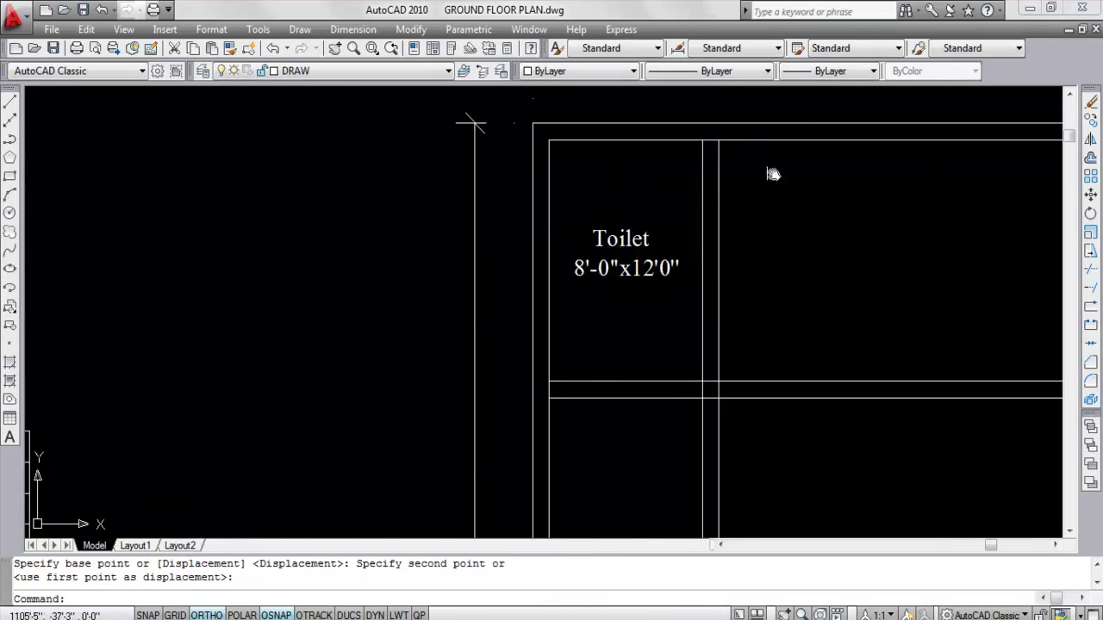
Copy the upper Bed Room name and size labels from the existing plan into the space right of the new toilet
{"action": "scroll", "coordinate": [771, 176], "scroll_direction": "down", "scroll_amount": 3}
{"action": "middle_click_drag", "start_coordinate": [499, 214], "coordinate": [525, 215]}
{"action": "scroll", "coordinate": [378, 221], "scroll_direction": "up", "scroll_amount": 3}
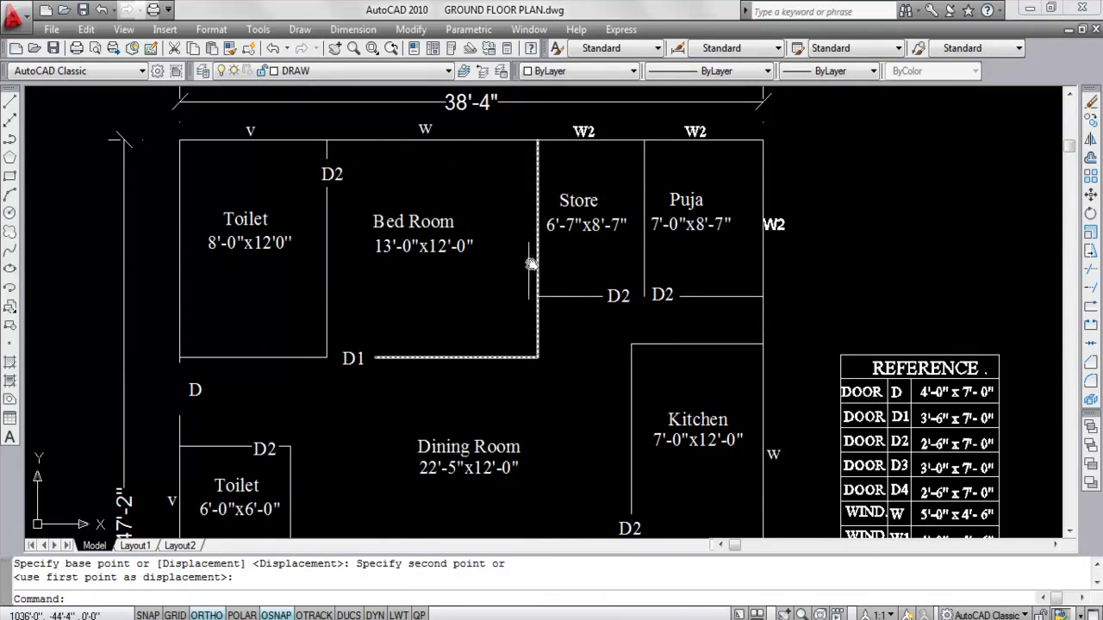
{"action": "left_click", "coordinate": [441, 273]}
{"action": "left_click", "coordinate": [385, 207]}
{"action": "key", "text": "ctrl+c"}
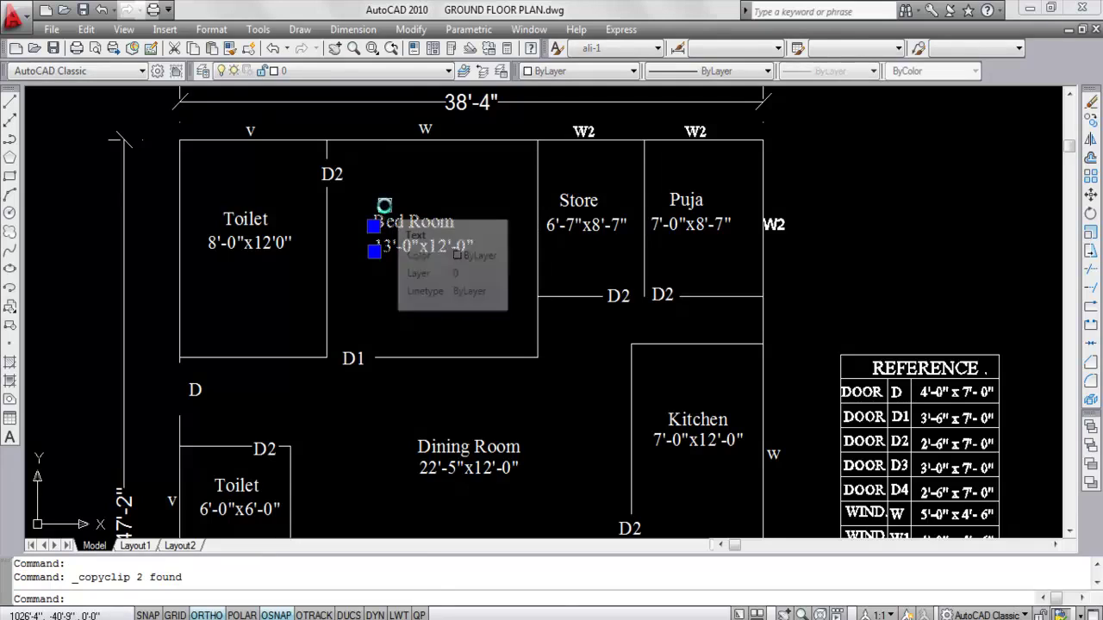
{"action": "key", "text": "ctrl+v"}
{"action": "scroll", "coordinate": [293, 189], "scroll_direction": "down", "scroll_amount": 5}
{"action": "scroll", "coordinate": [604, 205], "scroll_direction": "up", "scroll_amount": 5}
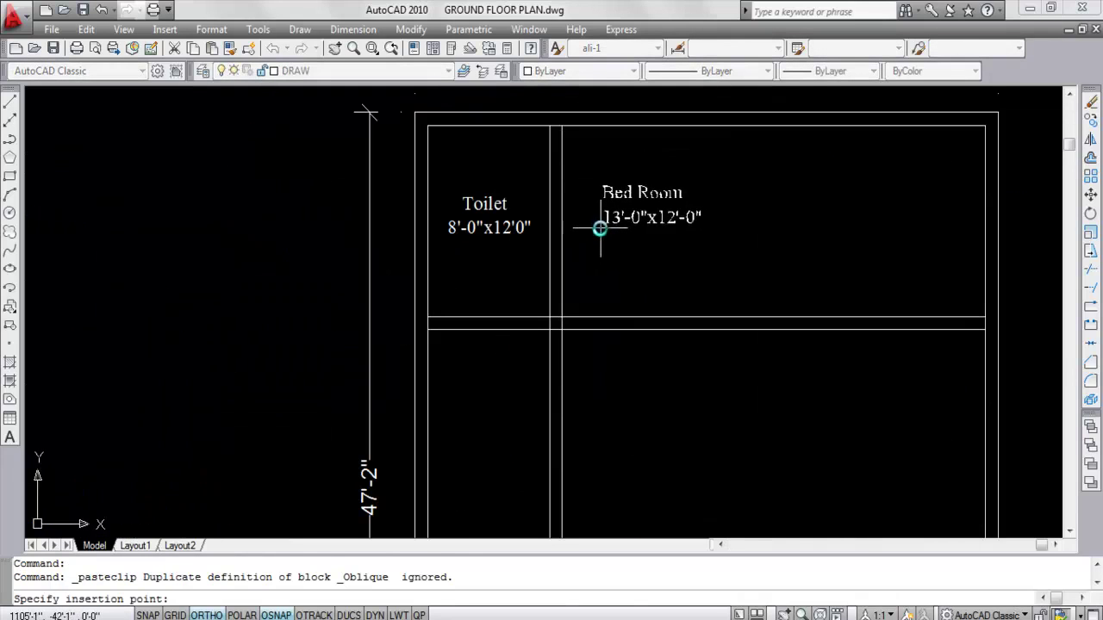
{"action": "left_click", "coordinate": [605, 231]}
Offset the bedroom-side line of the toilet partition 13' to the right for the bedroom's width
{"action": "type", "text": "o"}
{"action": "key", "text": "Return"}
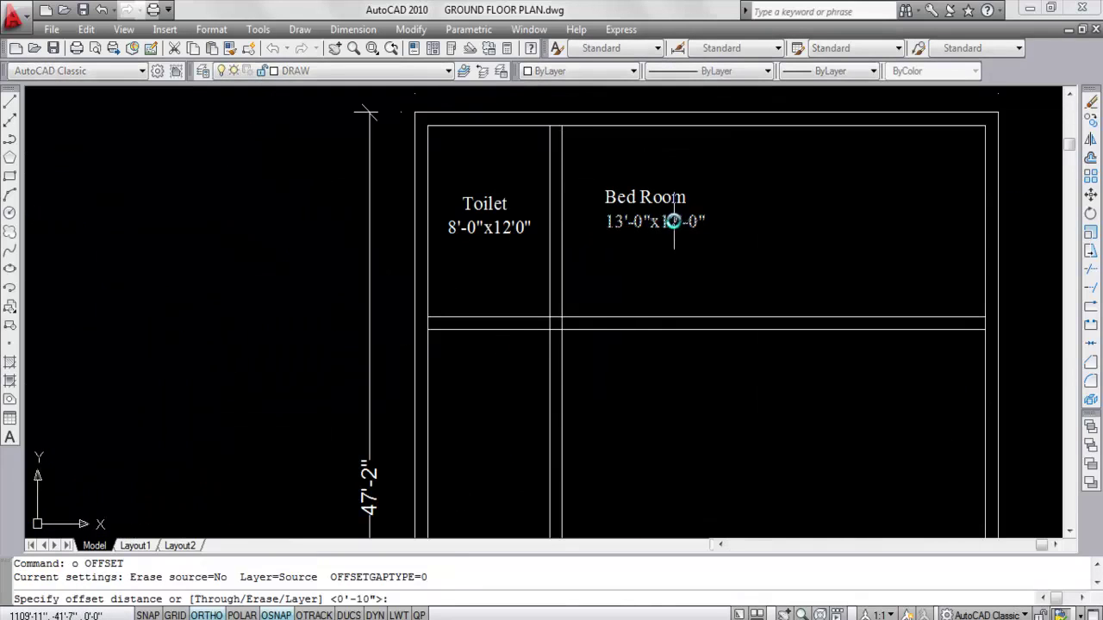
{"action": "type", "text": "13'"}
{"action": "key", "text": "Return"}
{"action": "left_click", "coordinate": [564, 187]}
{"action": "left_click", "coordinate": [760, 217]}
{"action": "key", "text": "Return"}
Offset the bedroom's right wall line outward by 10 inches for the wall thickness
{"action": "key", "text": "Return"}
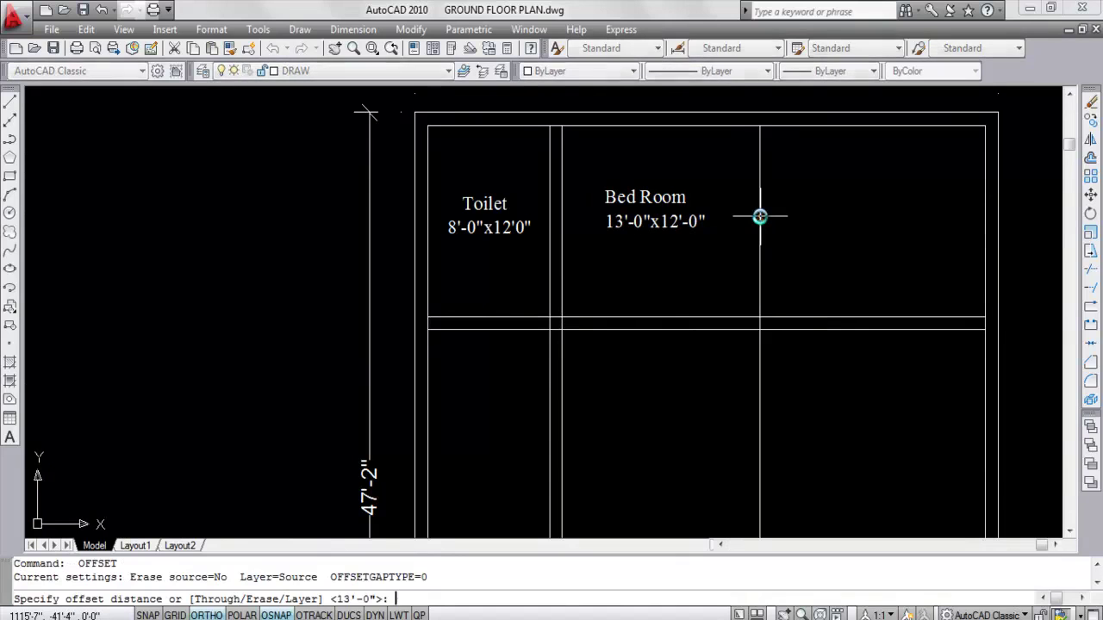
{"action": "type", "text": "10"}
{"action": "key", "text": "Return"}
{"action": "left_click", "coordinate": [760, 217]}
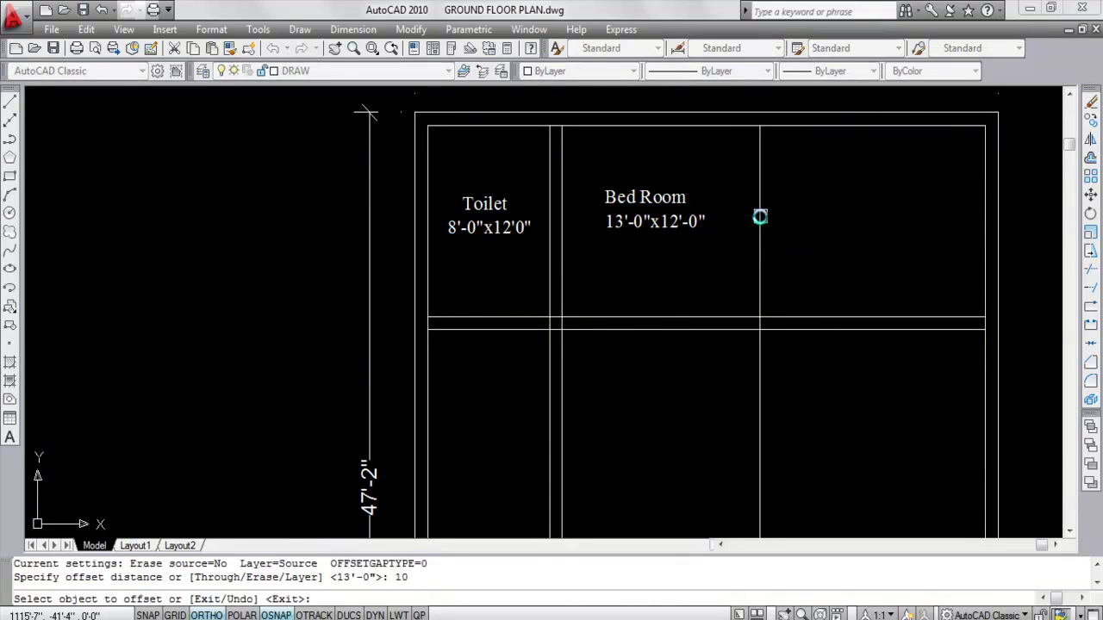
{"action": "left_click", "coordinate": [814, 223]}
{"action": "key", "text": "Escape"}
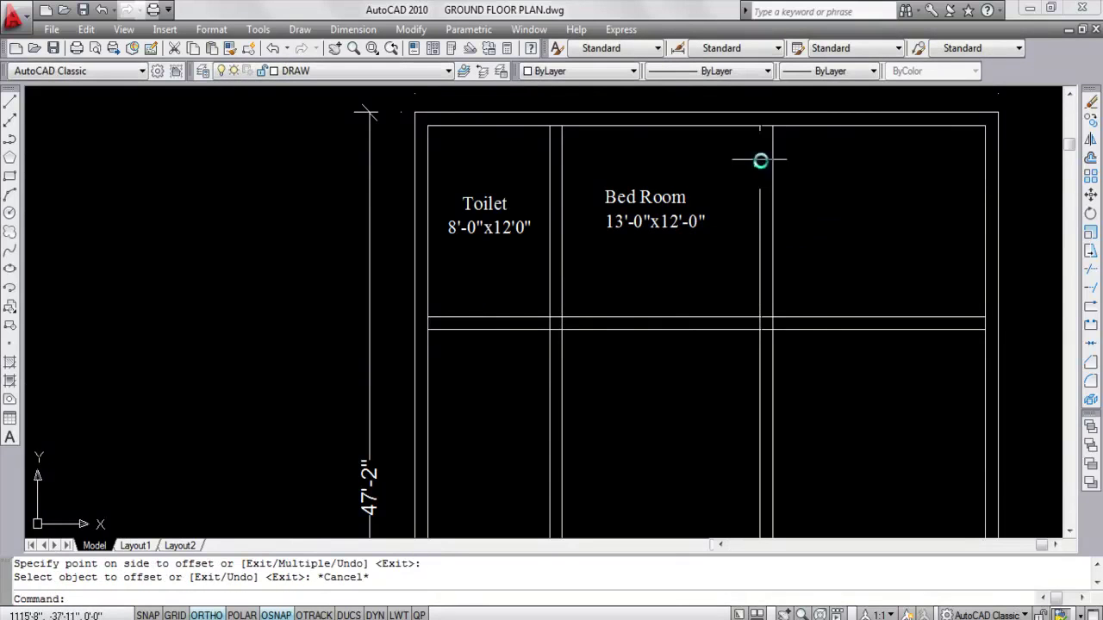
Measure the bedroom's inner depth along its right wall with a temporary linear dimension, without placing it
{"action": "left_click", "coordinate": [353, 29]}
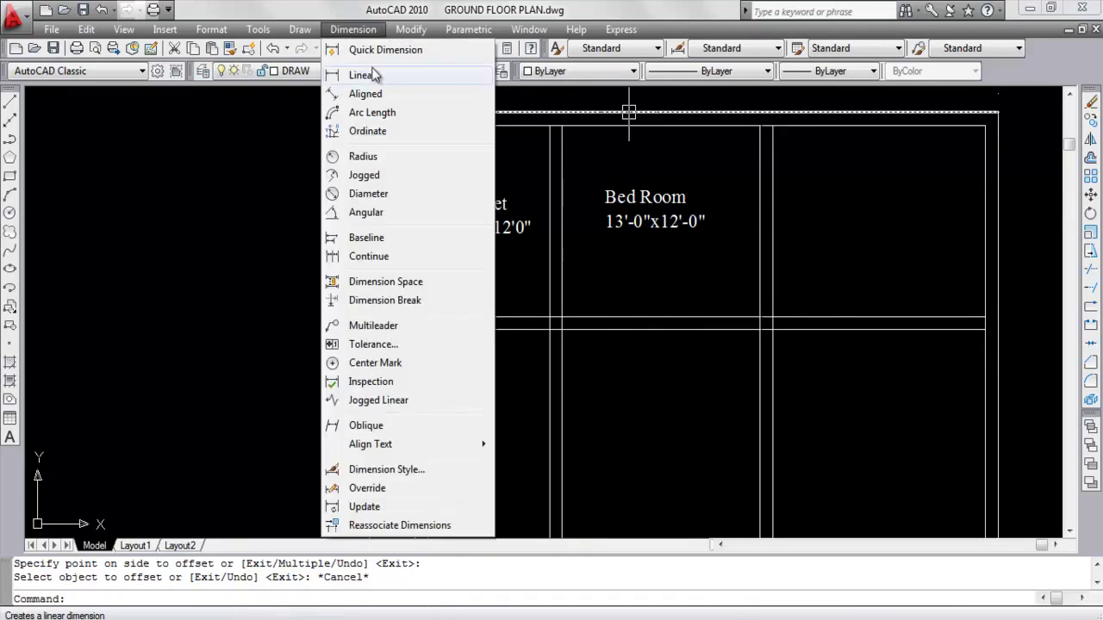
{"action": "left_click", "coordinate": [374, 75]}
{"action": "left_click", "coordinate": [760, 126]}
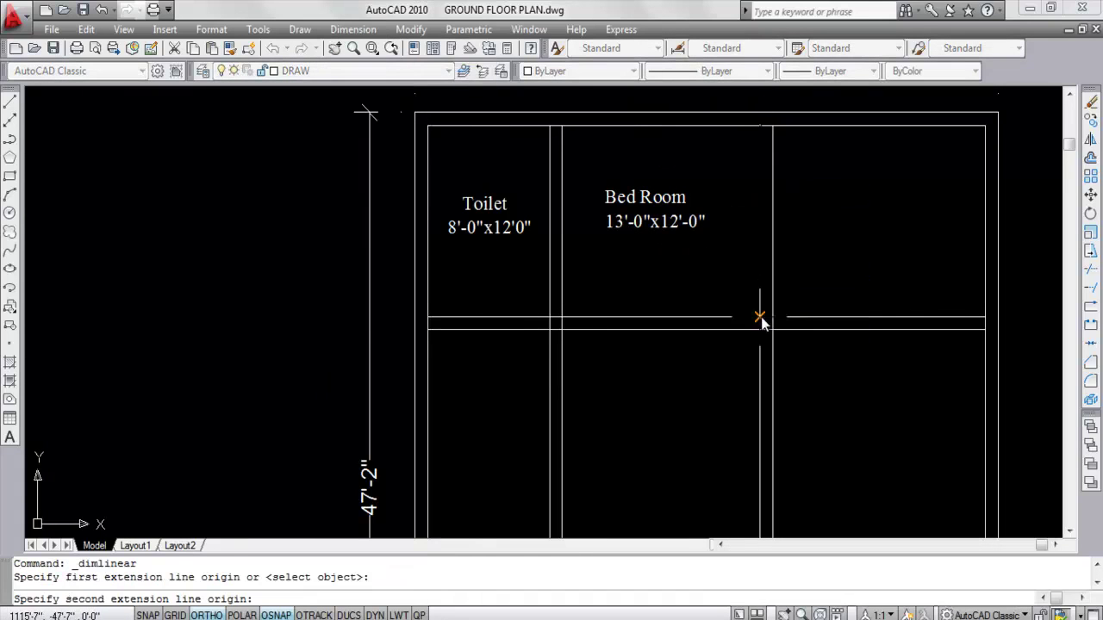
{"action": "left_click", "coordinate": [760, 318]}
{"action": "key", "text": "Escape"}
Add a linear dimension across the clear width of the upper-right space, from the bedroom wall to the inner right wall
{"action": "scroll", "coordinate": [599, 224], "scroll_direction": "down", "scroll_amount": 4}
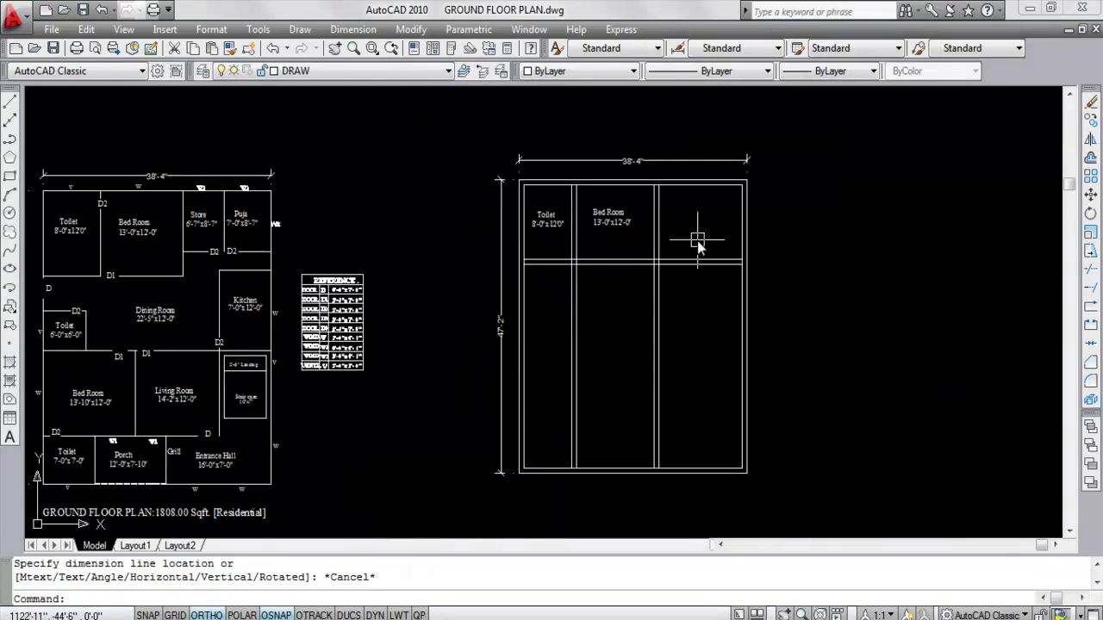
{"action": "scroll", "coordinate": [186, 226], "scroll_direction": "up", "scroll_amount": 3}
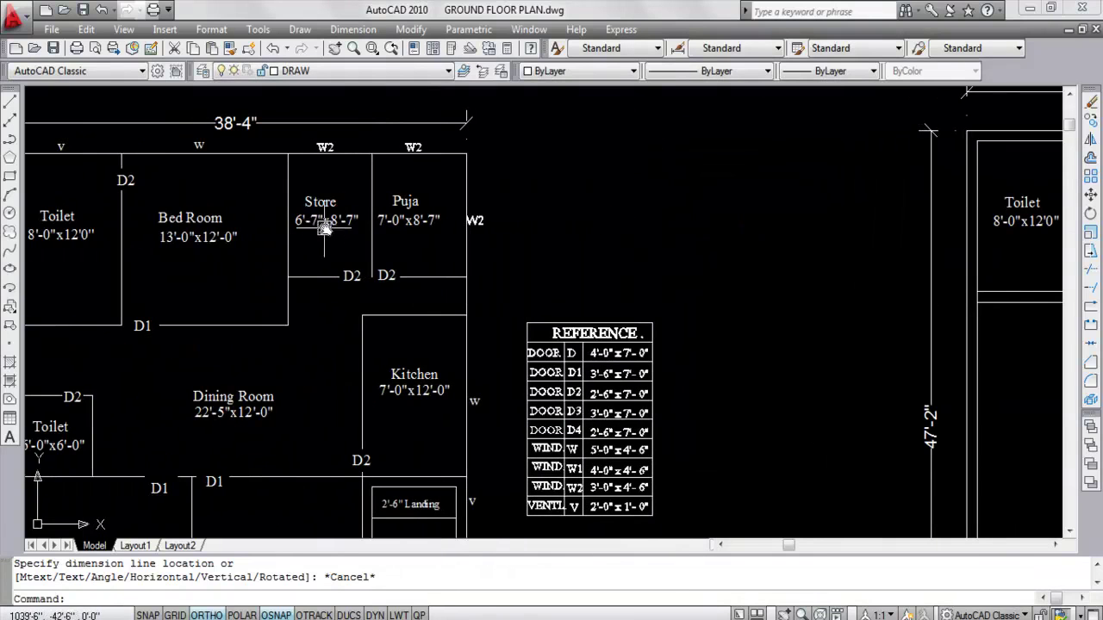
{"action": "scroll", "coordinate": [313, 237], "scroll_direction": "up", "scroll_amount": 2}
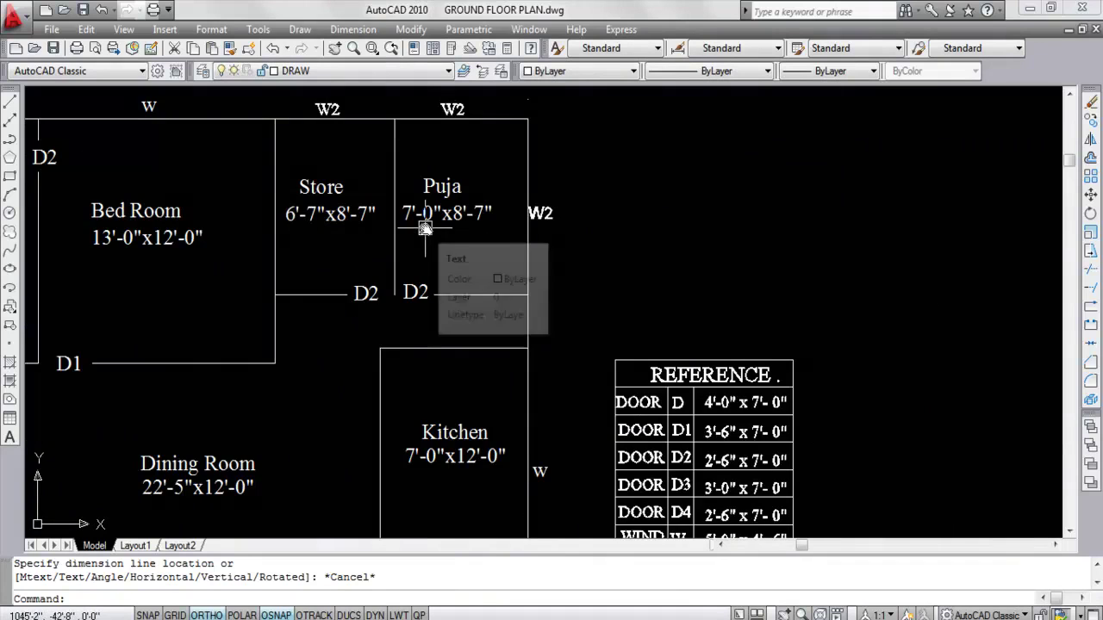
{"action": "scroll", "coordinate": [272, 176], "scroll_direction": "down", "scroll_amount": 4}
{"action": "left_click", "coordinate": [354, 30]}
{"action": "left_click", "coordinate": [361, 74]}
{"action": "scroll", "coordinate": [794, 164], "scroll_direction": "up", "scroll_amount": 3}
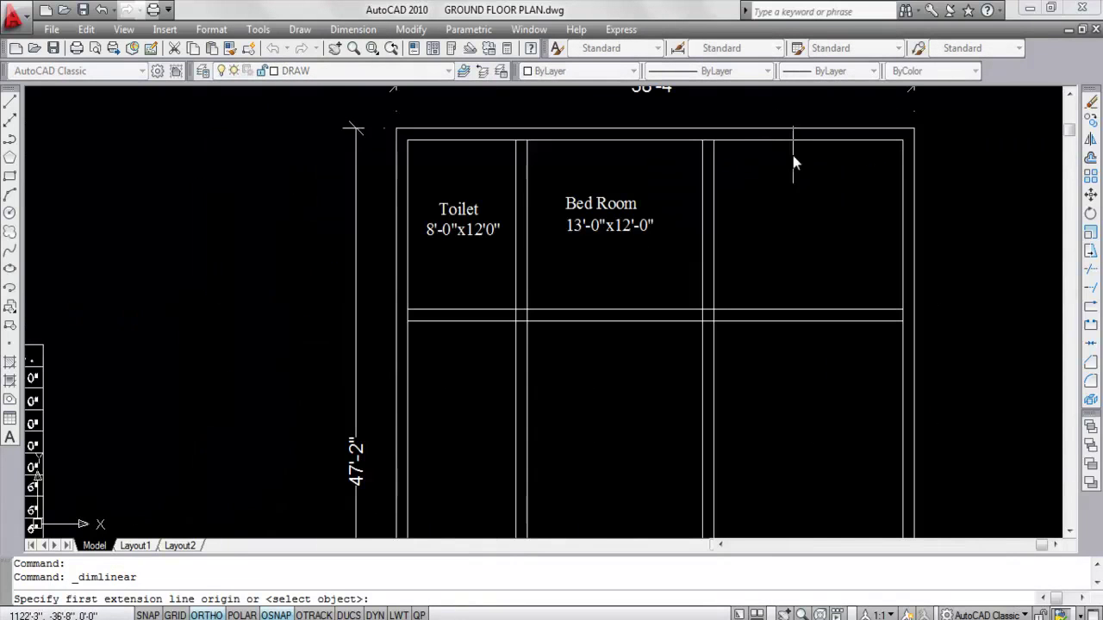
{"action": "left_click", "coordinate": [714, 141]}
{"action": "left_click", "coordinate": [902, 141]}
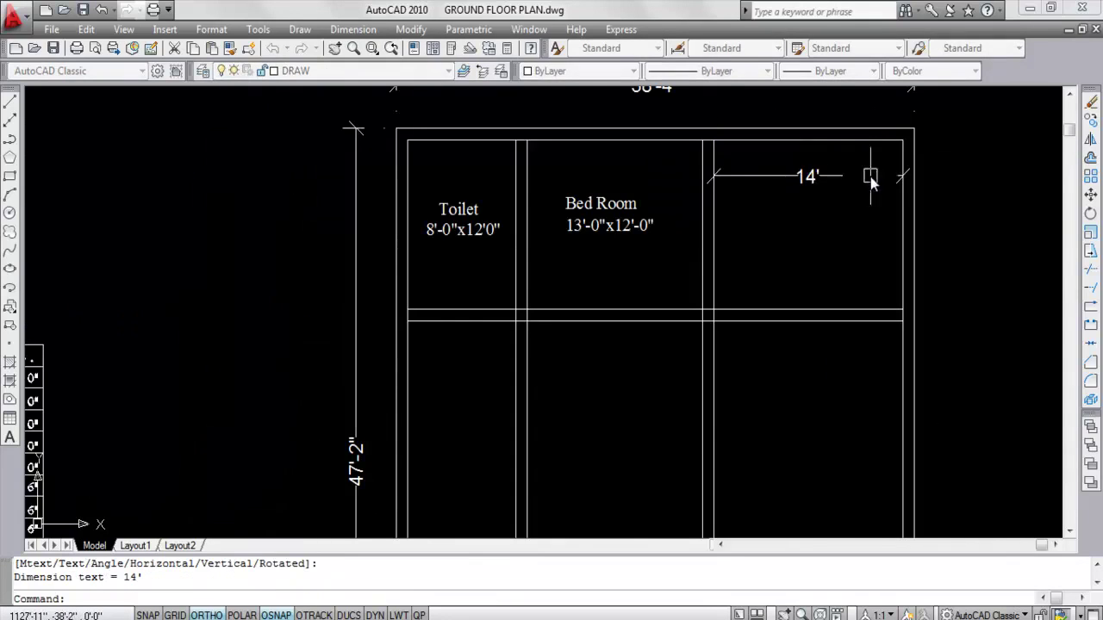
{"action": "left_click", "coordinate": [866, 176]}
Copy the Store and Puja name and size labels from the existing plan into the new plan's upper-right space
{"action": "scroll", "coordinate": [829, 177], "scroll_direction": "down", "scroll_amount": 4}
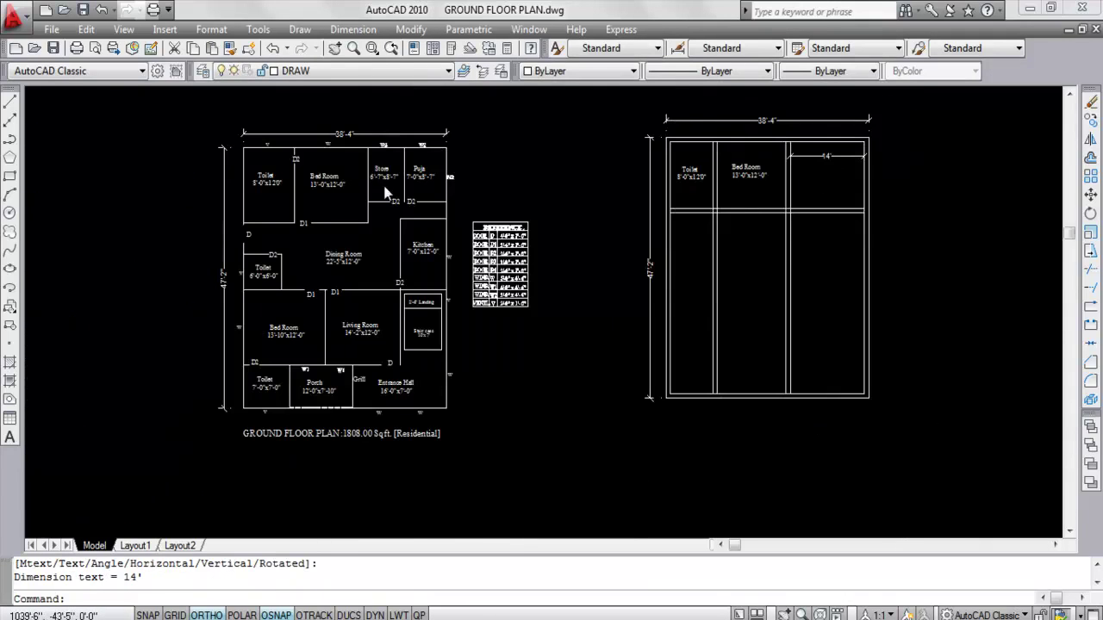
{"action": "scroll", "coordinate": [389, 178], "scroll_direction": "up", "scroll_amount": 3}
{"action": "scroll", "coordinate": [409, 128], "scroll_direction": "up", "scroll_amount": 3}
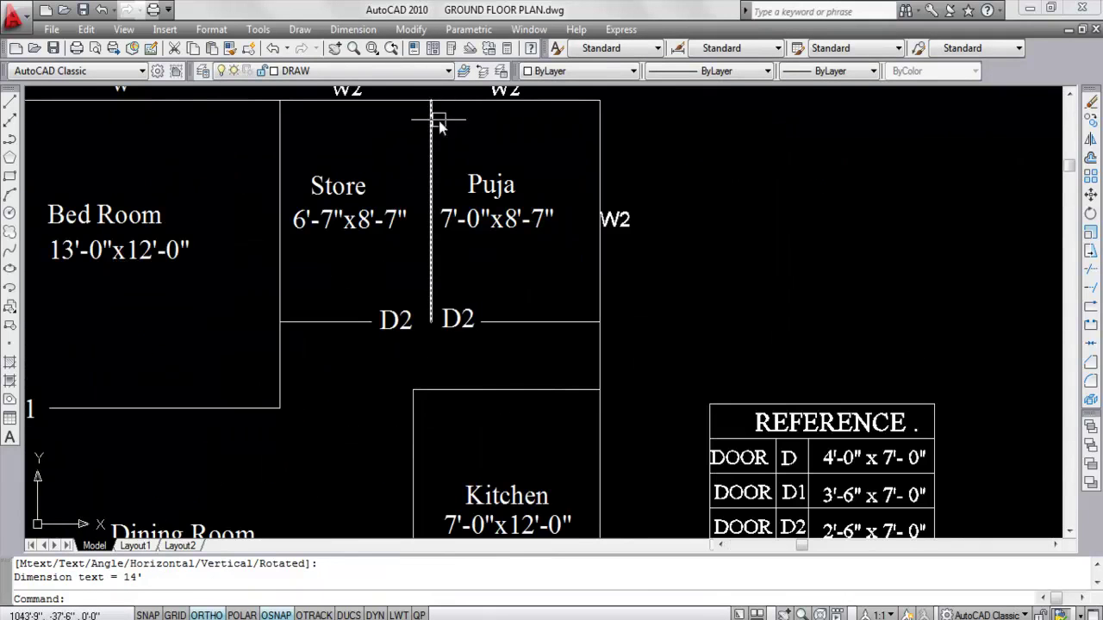
{"action": "scroll", "coordinate": [419, 175], "scroll_direction": "down", "scroll_amount": 2}
{"action": "left_click", "coordinate": [402, 231]}
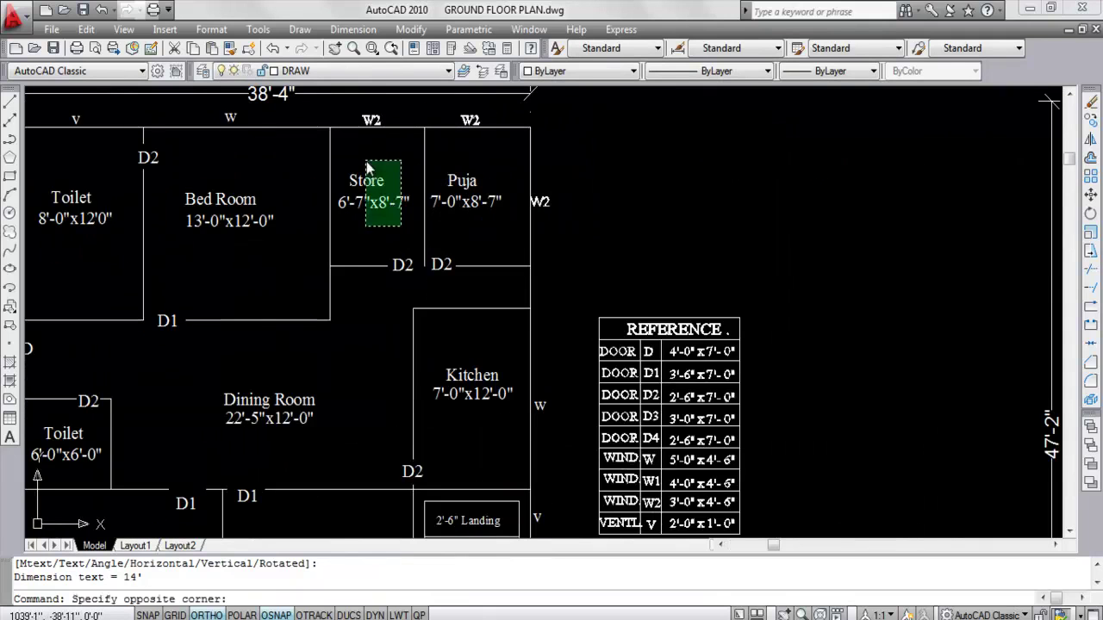
{"action": "left_click", "coordinate": [344, 162]}
{"action": "left_click", "coordinate": [467, 220]}
{"action": "left_click", "coordinate": [443, 163]}
{"action": "key", "text": "ctrl+c"}
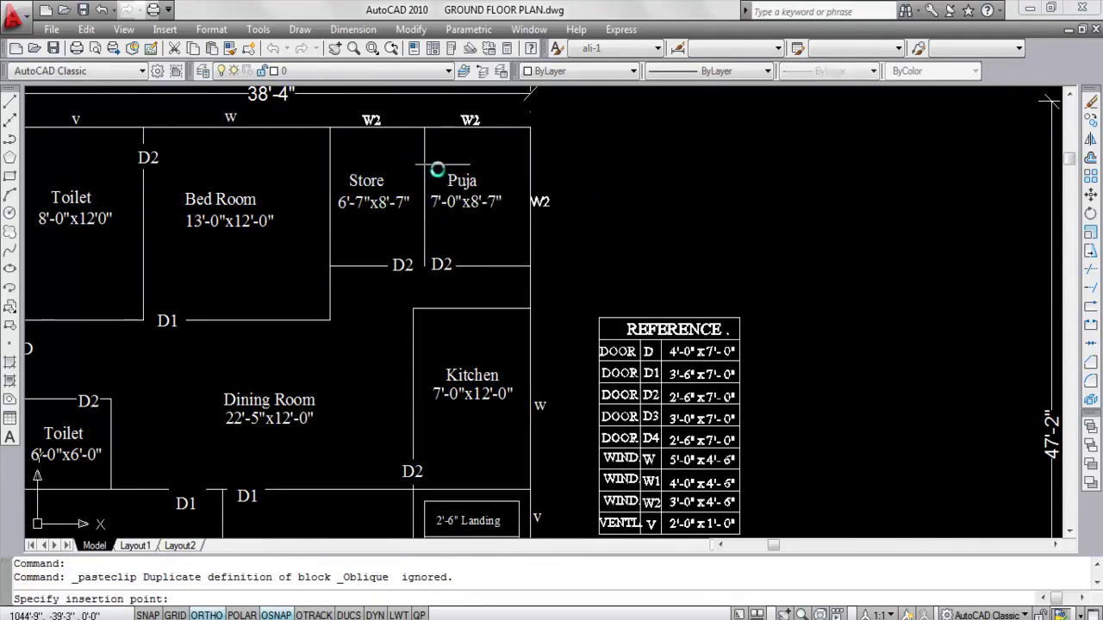
{"action": "key", "text": "ctrl+v"}
{"action": "scroll", "coordinate": [414, 227], "scroll_direction": "down", "scroll_amount": 5}
{"action": "scroll", "coordinate": [689, 217], "scroll_direction": "up", "scroll_amount": 4}
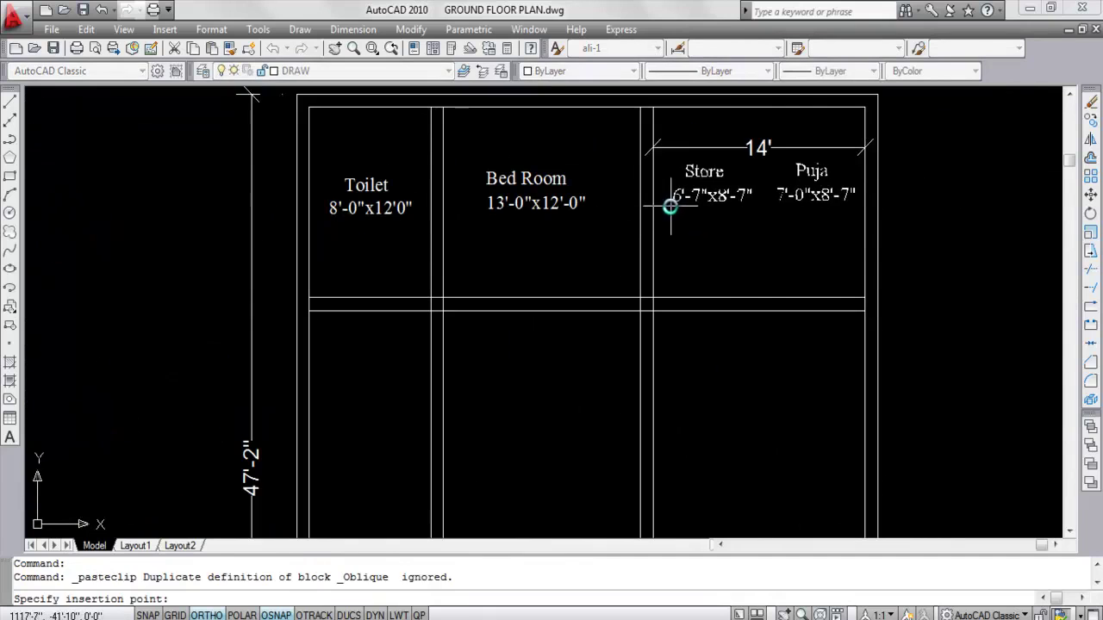
{"action": "left_click", "coordinate": [666, 207]}
Erase the horizontal dimension above the copied Store and Puja labels
{"action": "left_click", "coordinate": [749, 136]}
{"action": "key", "text": "Delete"}
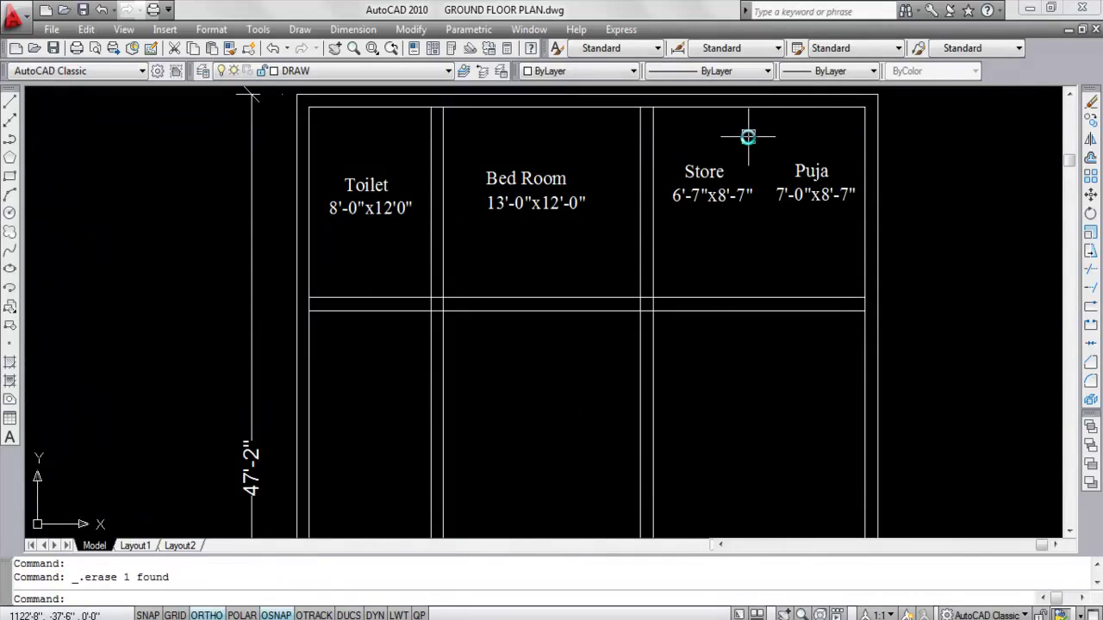
Offset the right face of the wall between Bed Room and Store by 6'7" towards the Puja side
{"action": "type", "text": "o"}
{"action": "key", "text": "Return"}
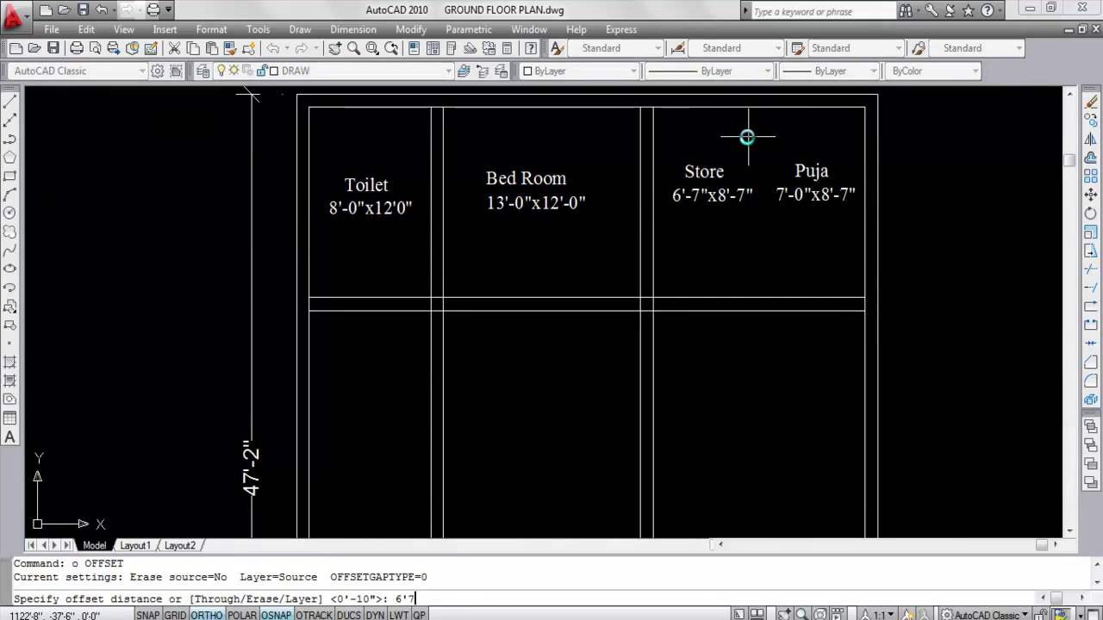
{"action": "key", "text": "Return"}
{"action": "left_click", "coordinate": [652, 152]}
{"action": "left_click", "coordinate": [761, 199]}
Offset the new vertical line 5" to the right to form the partition between Store and Puja
{"action": "key", "text": "Return"}
{"action": "key", "text": "Return"}
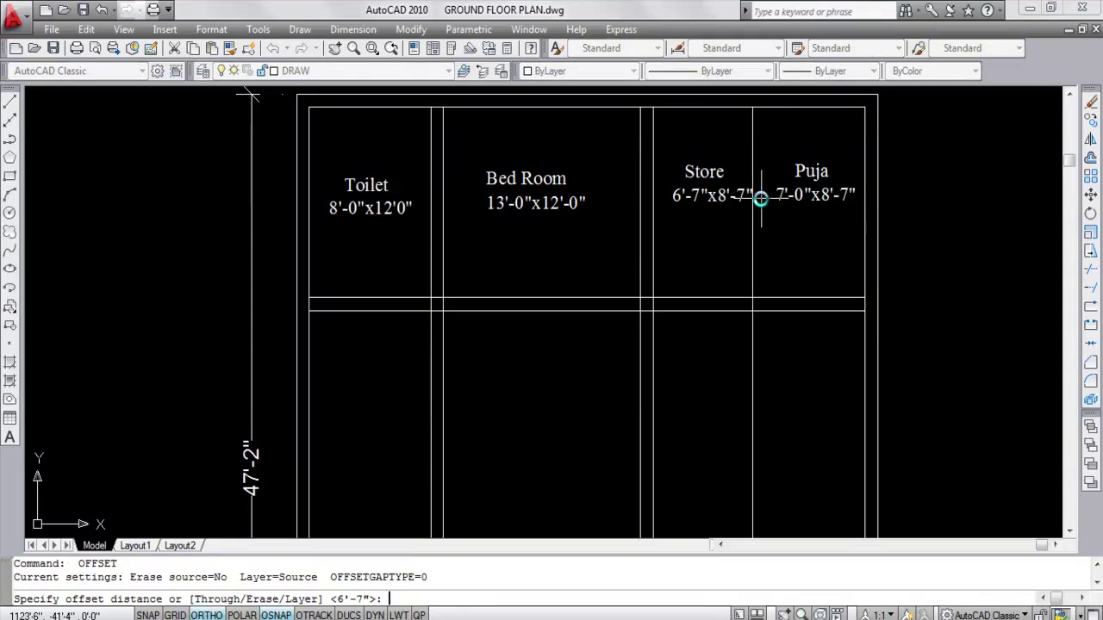
{"action": "type", "text": "5"}
{"action": "key", "text": "Return"}
{"action": "left_click", "coordinate": [752, 234]}
{"action": "left_click", "coordinate": [798, 256]}
{"action": "key", "text": "Escape"}
Check the Puja room's clear width with a linear dimension and erase that dimension
{"action": "left_click", "coordinate": [352, 30]}
{"action": "left_click", "coordinate": [366, 74]}
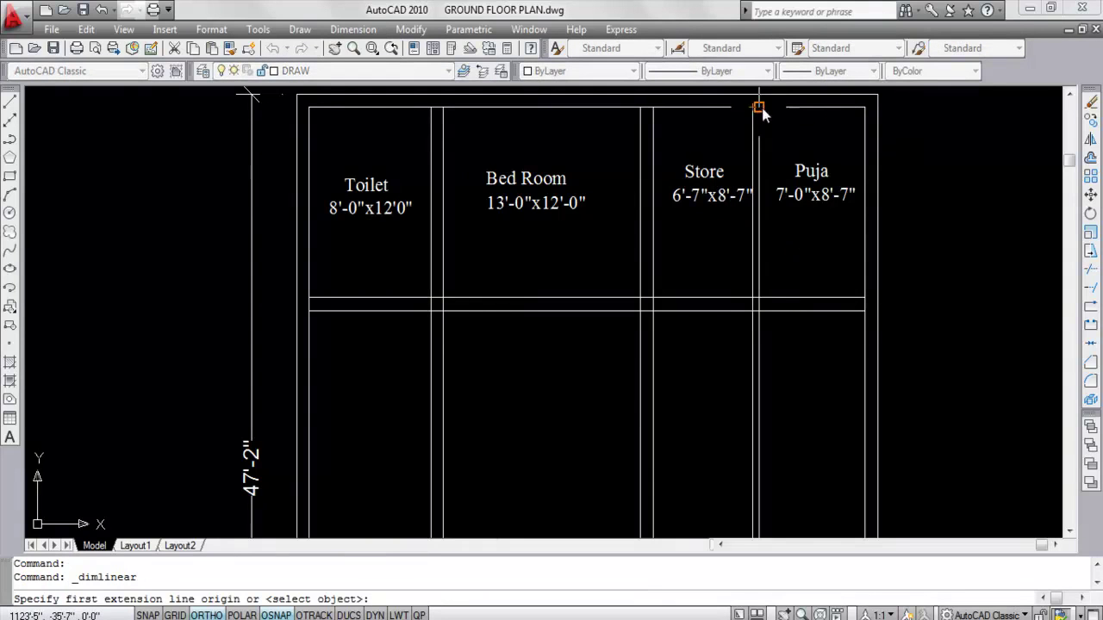
{"action": "left_click", "coordinate": [758, 107]}
{"action": "left_click", "coordinate": [865, 106]}
{"action": "left_click", "coordinate": [852, 125]}
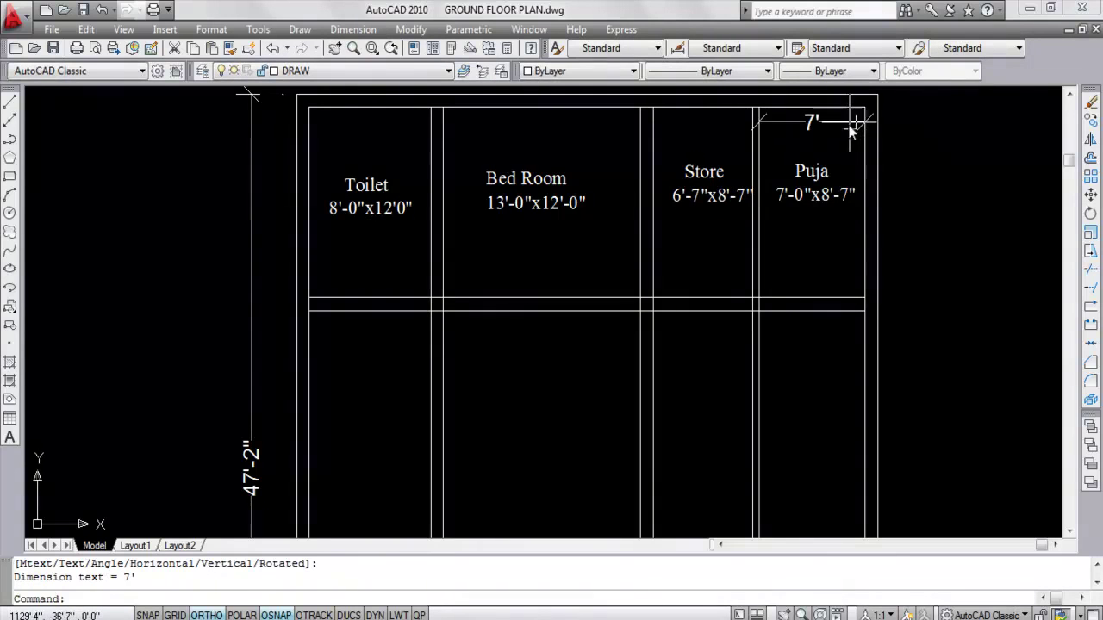
{"action": "middle_click_drag", "start_coordinate": [822, 200], "coordinate": [798, 248]}
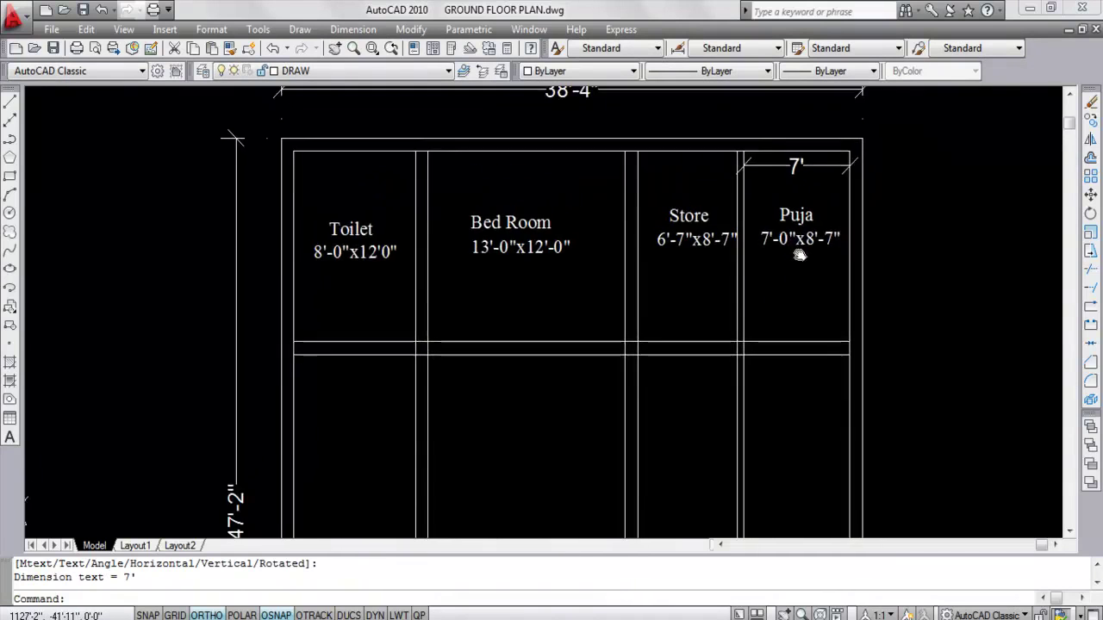
{"action": "scroll", "coordinate": [797, 248], "scroll_direction": "up", "scroll_amount": 2}
{"action": "scroll", "coordinate": [812, 176], "scroll_direction": "down", "scroll_amount": 2}
{"action": "left_click", "coordinate": [812, 176]}
{"action": "key", "text": "Delete"}
{"action": "scroll", "coordinate": [724, 165], "scroll_direction": "down", "scroll_amount": 2}
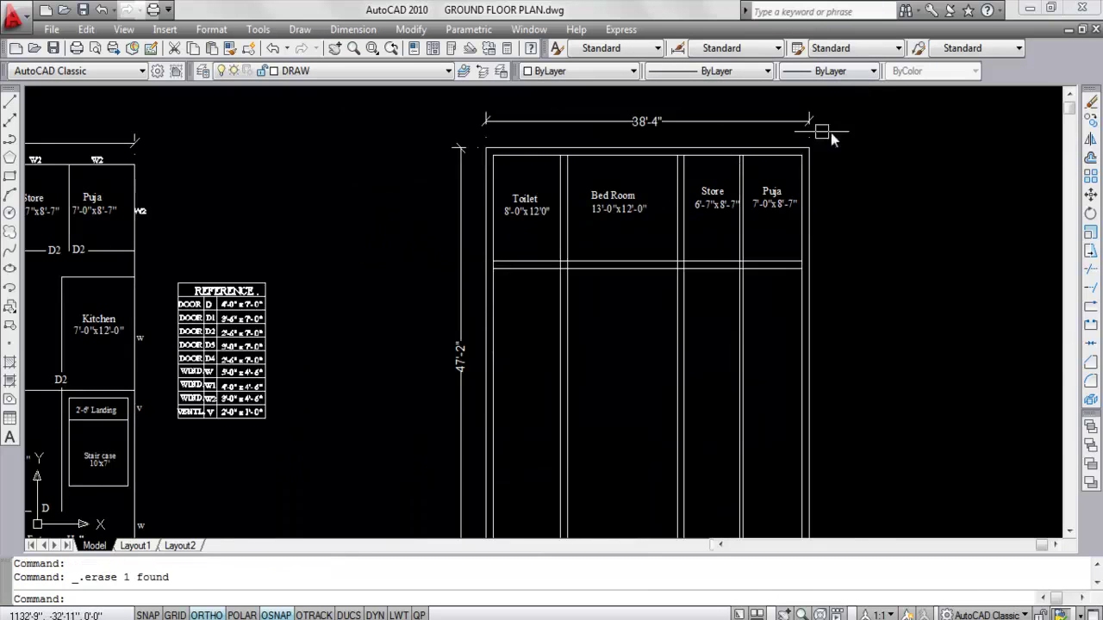
Offset the inner line of the top outer wall 8'7" downward to mark the Store and Puja depth
{"action": "scroll", "coordinate": [749, 184], "scroll_direction": "up", "scroll_amount": 3}
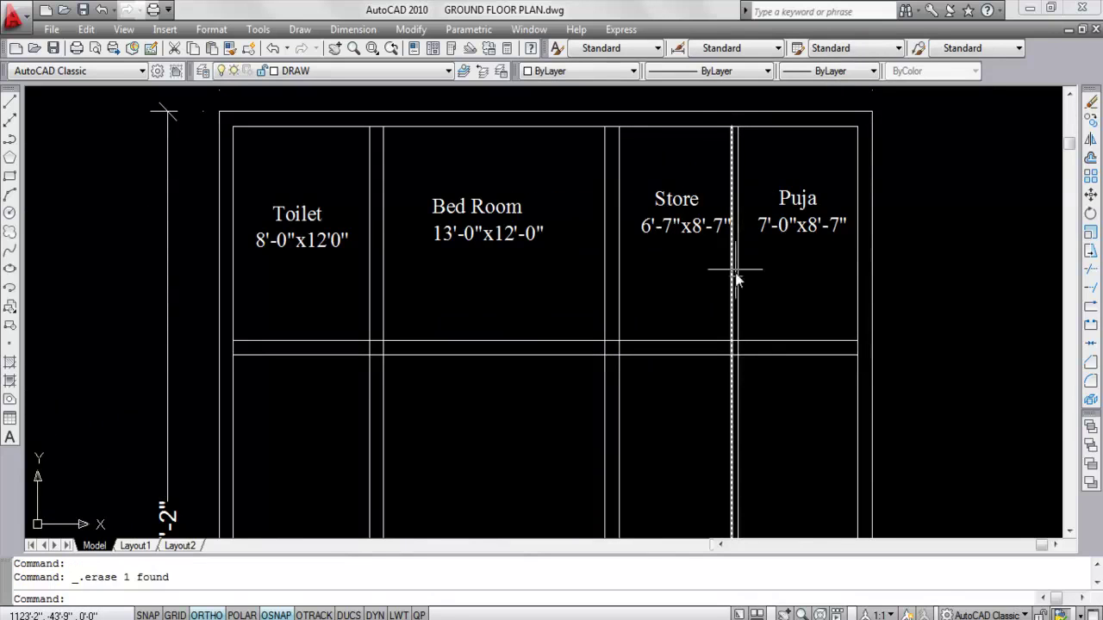
{"action": "key", "text": "Return"}
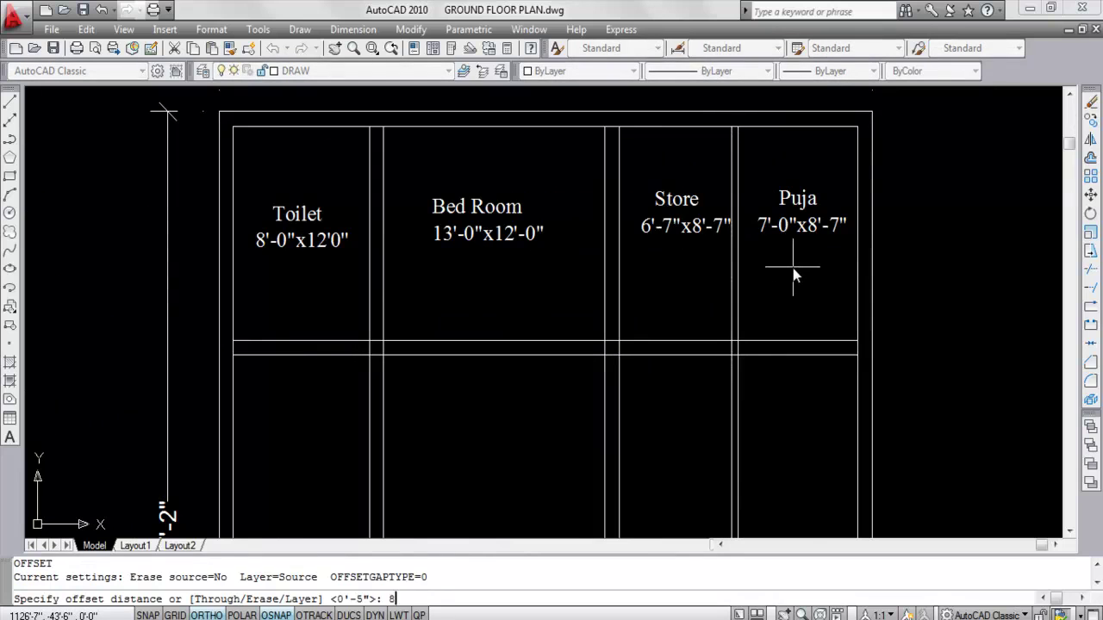
{"action": "key", "text": "Return"}
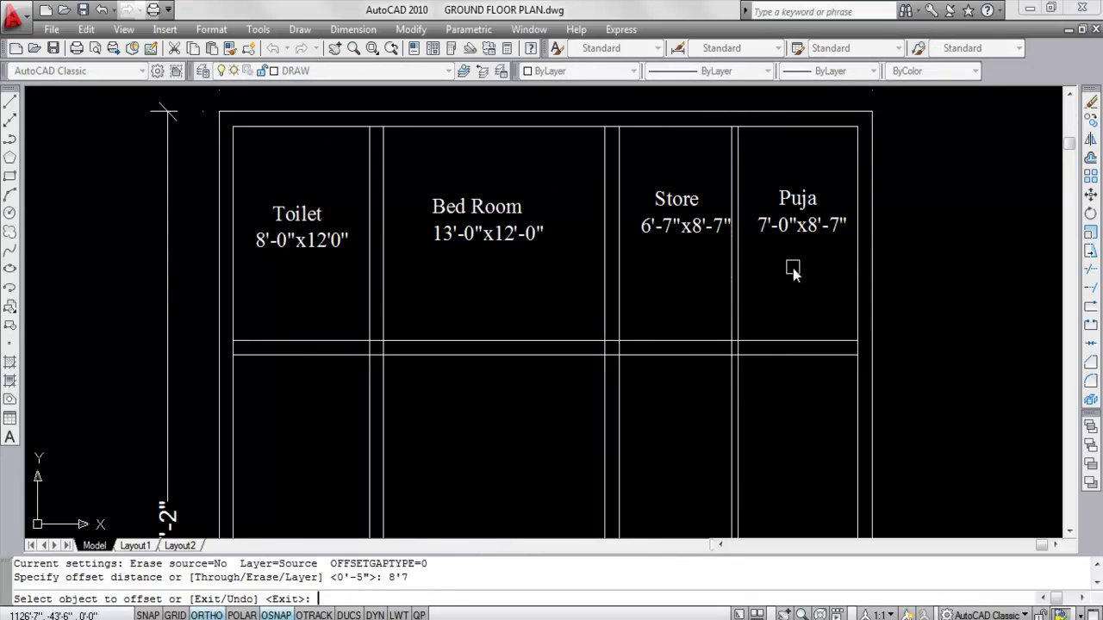
{"action": "left_click", "coordinate": [763, 128]}
{"action": "left_click", "coordinate": [767, 212]}
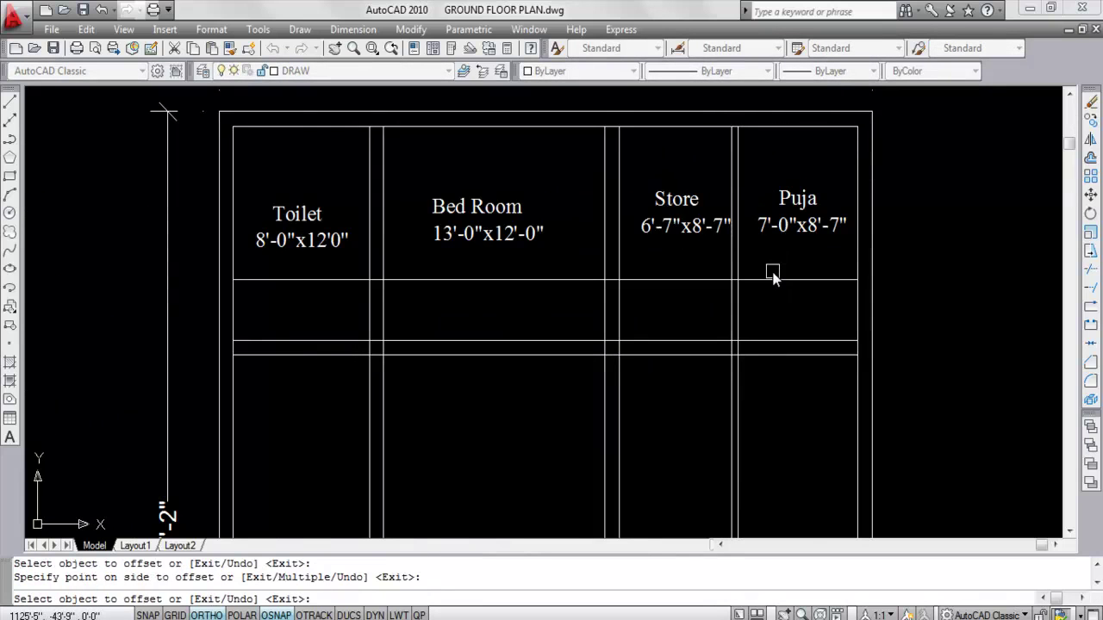
{"action": "key", "text": "Return"}
{"action": "key", "text": "Return"}
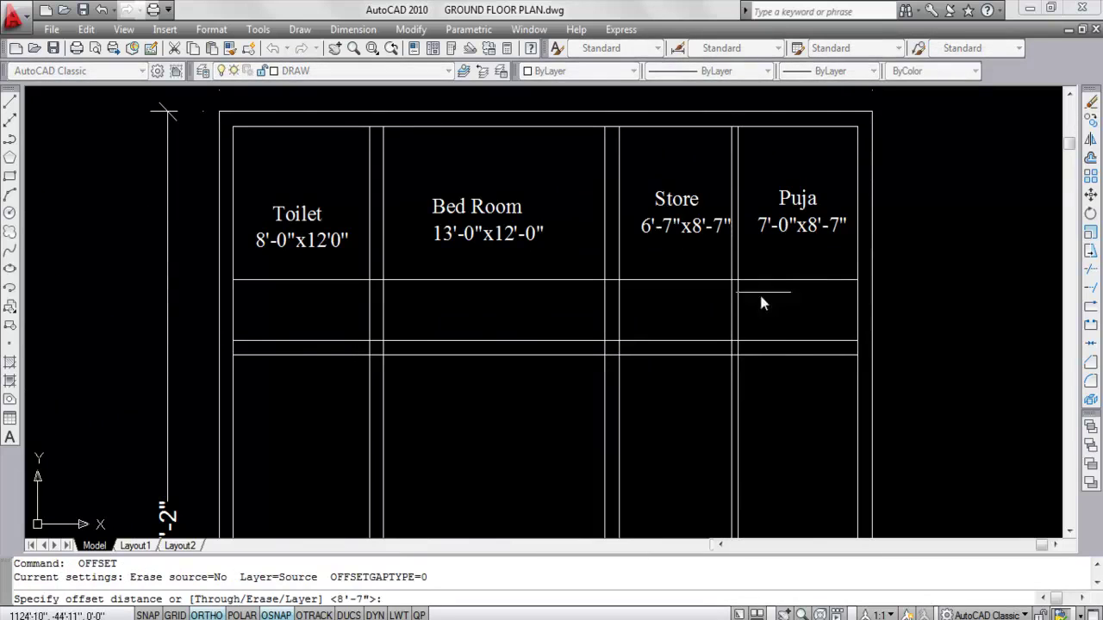
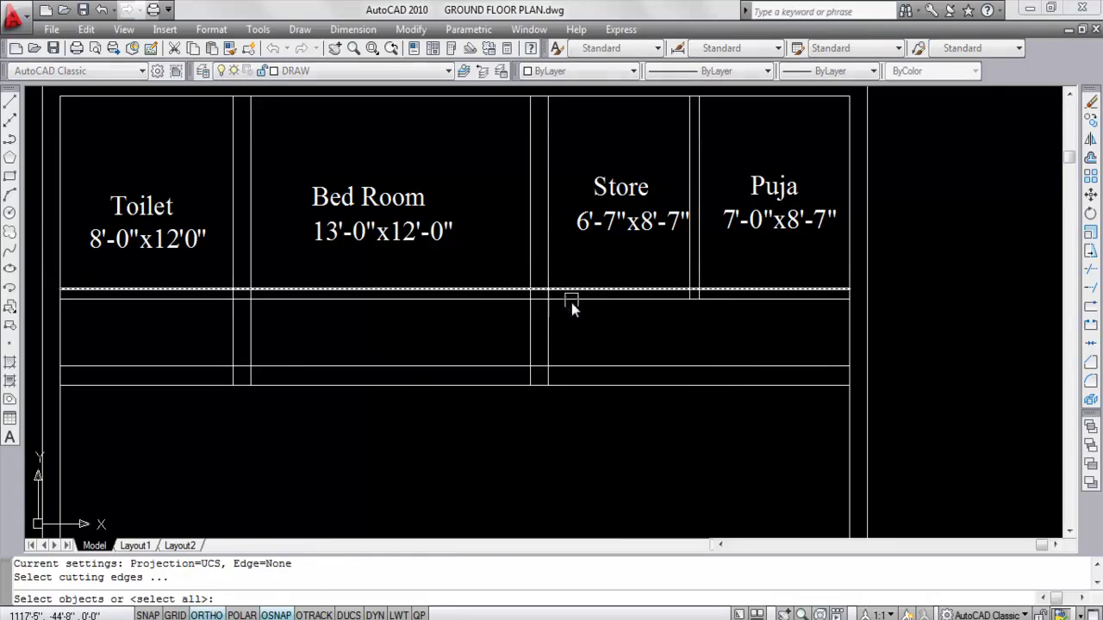
Trim the Store and Puja lower wall lines back to the Store's left wall, removing the parts crossing Bed Room and Toilet
{"action": "left_click", "coordinate": [548, 332]}
{"action": "key", "text": "Return"}
{"action": "left_click", "coordinate": [485, 262]}
{"action": "left_click", "coordinate": [452, 339]}
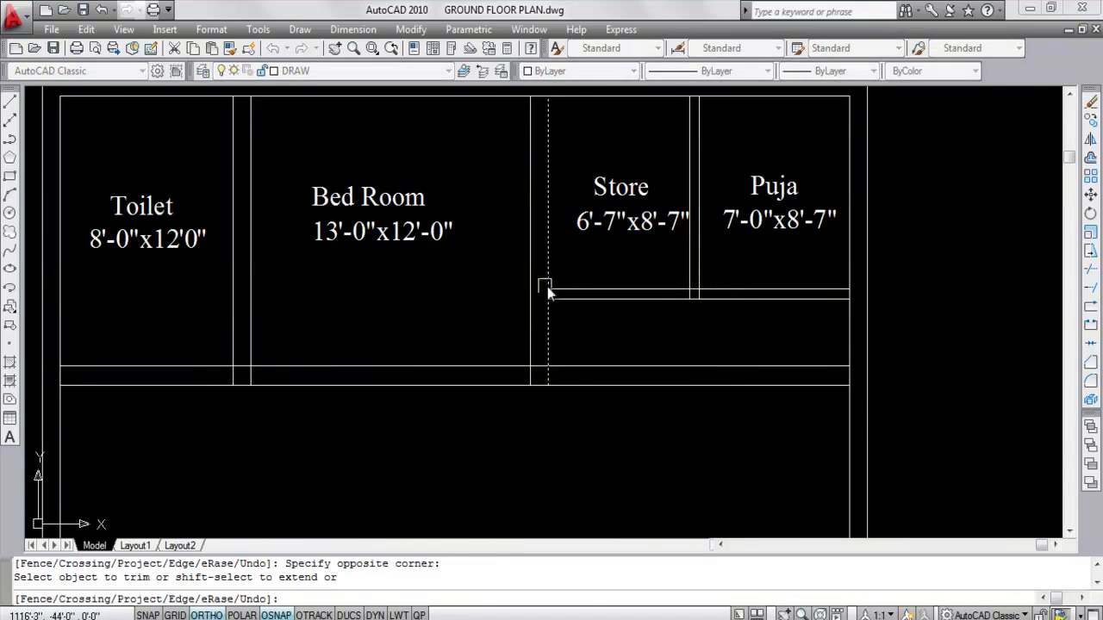
{"action": "key", "text": "Escape"}
Trim the leftover segments where the Store and Puja lower wall meets the bedroom wall and the 5" partition
{"action": "scroll", "coordinate": [550, 303], "scroll_direction": "up", "scroll_amount": 4}
{"action": "type", "text": "tr"}
{"action": "key", "text": "Return"}
{"action": "key", "text": "Return"}
{"action": "left_click", "coordinate": [571, 298]}
{"action": "scroll", "coordinate": [603, 274], "scroll_direction": "down", "scroll_amount": 3}
{"action": "scroll", "coordinate": [681, 274], "scroll_direction": "up", "scroll_amount": 3}
{"action": "left_click", "coordinate": [701, 283]}
{"action": "left_click", "coordinate": [660, 276]}
{"action": "scroll", "coordinate": [660, 275], "scroll_direction": "down", "scroll_amount": 3}
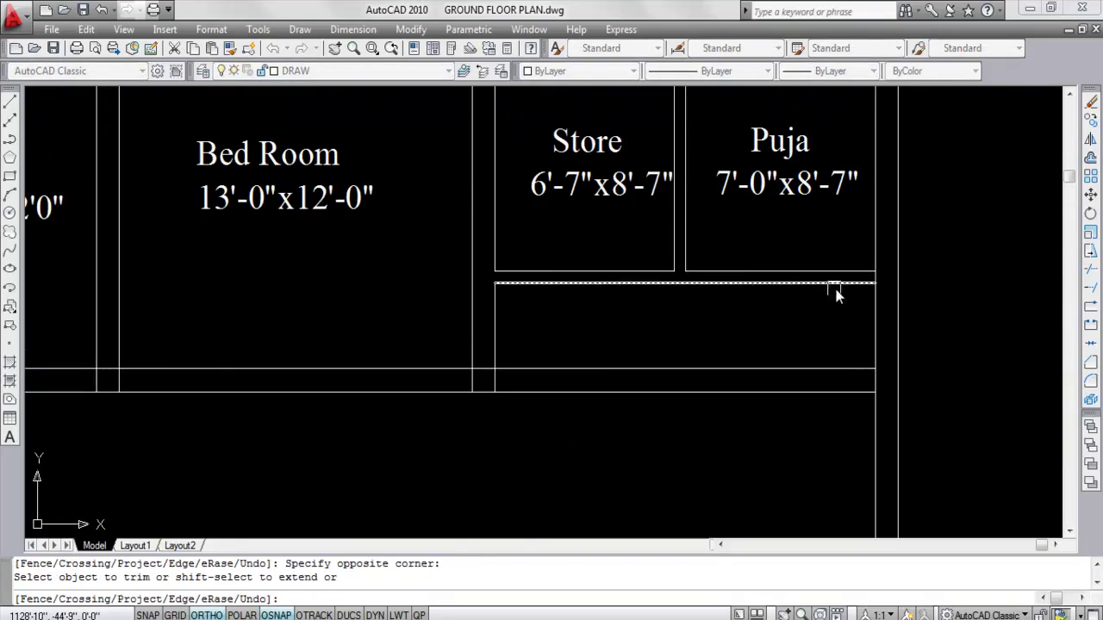
{"action": "scroll", "coordinate": [837, 293], "scroll_direction": "down", "scroll_amount": 2}
{"action": "key", "text": "Escape"}
Move the Store name and size labels slightly so they fit centrally between the room's walls
{"action": "left_click", "coordinate": [693, 231]}
{"action": "left_click", "coordinate": [677, 200]}
{"action": "type", "text": "m"}
{"action": "key", "text": "Return"}
{"action": "left_click", "coordinate": [692, 189]}
{"action": "scroll", "coordinate": [686, 198], "scroll_direction": "up", "scroll_amount": 3}
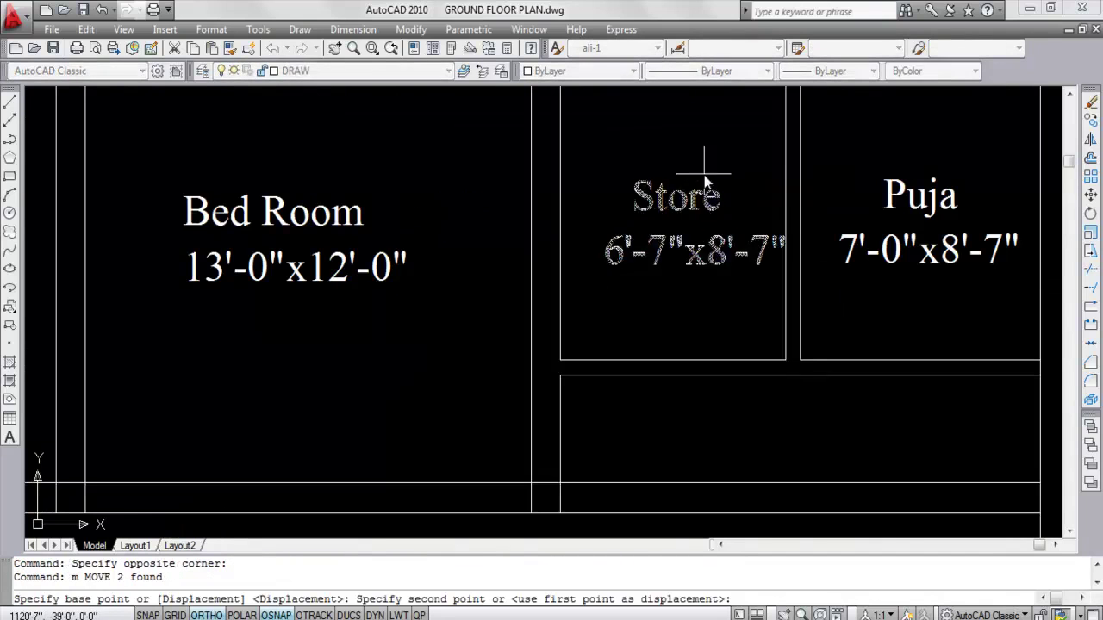
{"action": "left_click", "coordinate": [705, 181]}
{"action": "scroll", "coordinate": [707, 184], "scroll_direction": "down", "scroll_amount": 3}
Copy the Kitchen name and size labels from the existing plan into the new plan, below Puja along the right wall
{"action": "scroll", "coordinate": [722, 240], "scroll_direction": "down", "scroll_amount": 6}
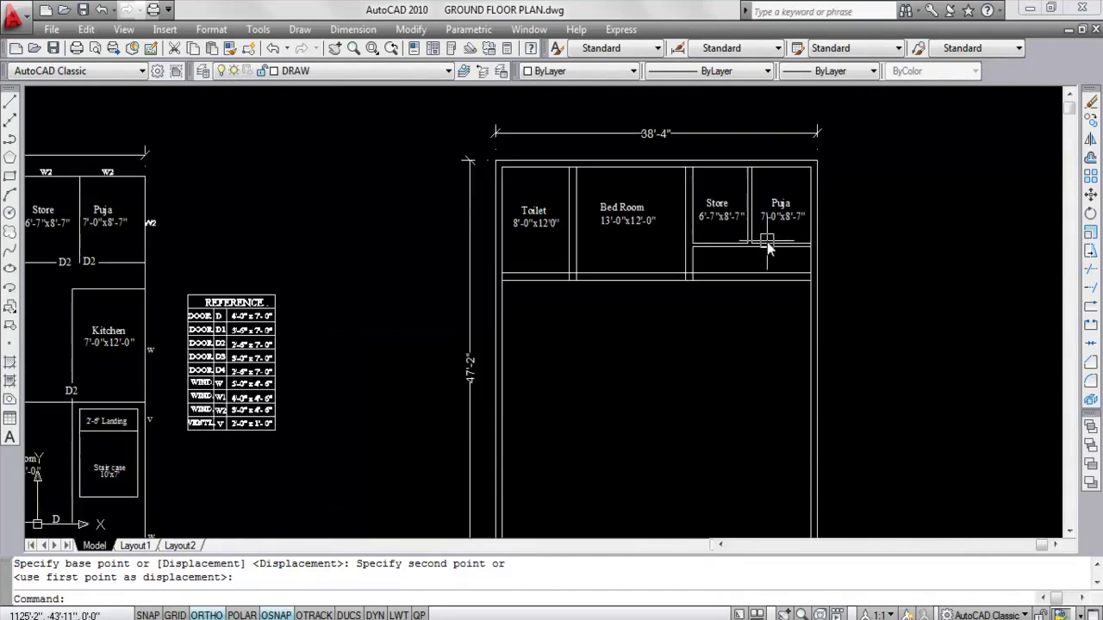
{"action": "scroll", "coordinate": [520, 289], "scroll_direction": "up", "scroll_amount": 6}
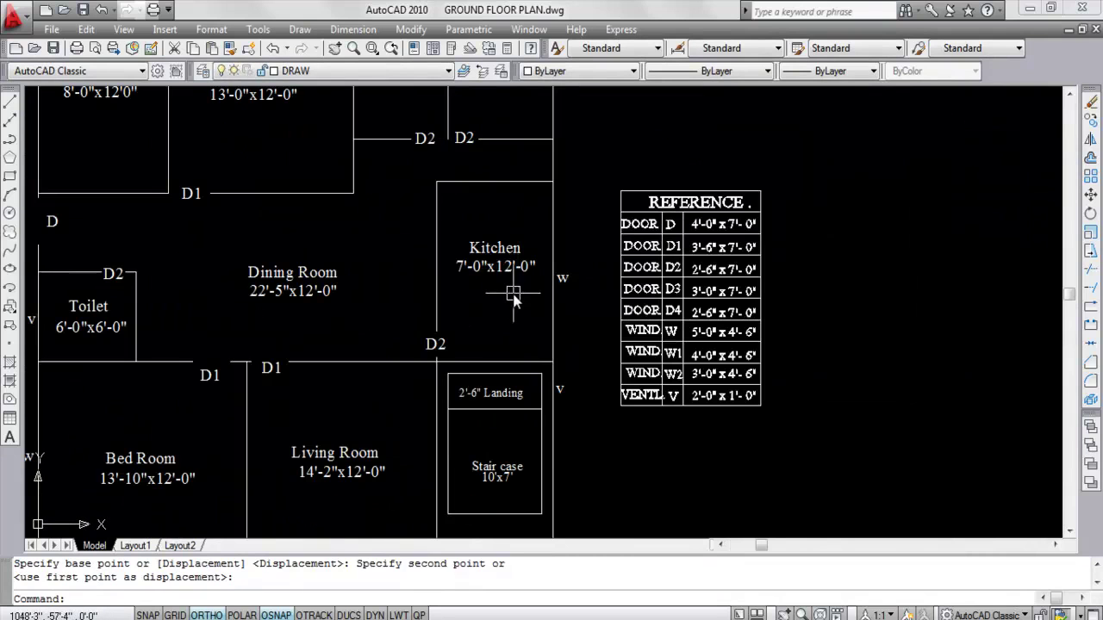
{"action": "left_click", "coordinate": [513, 298]}
{"action": "left_click", "coordinate": [477, 224]}
{"action": "key", "text": "ctrl+c"}
{"action": "key", "text": "ctrl+v"}
{"action": "scroll", "coordinate": [483, 242], "scroll_direction": "down", "scroll_amount": 5}
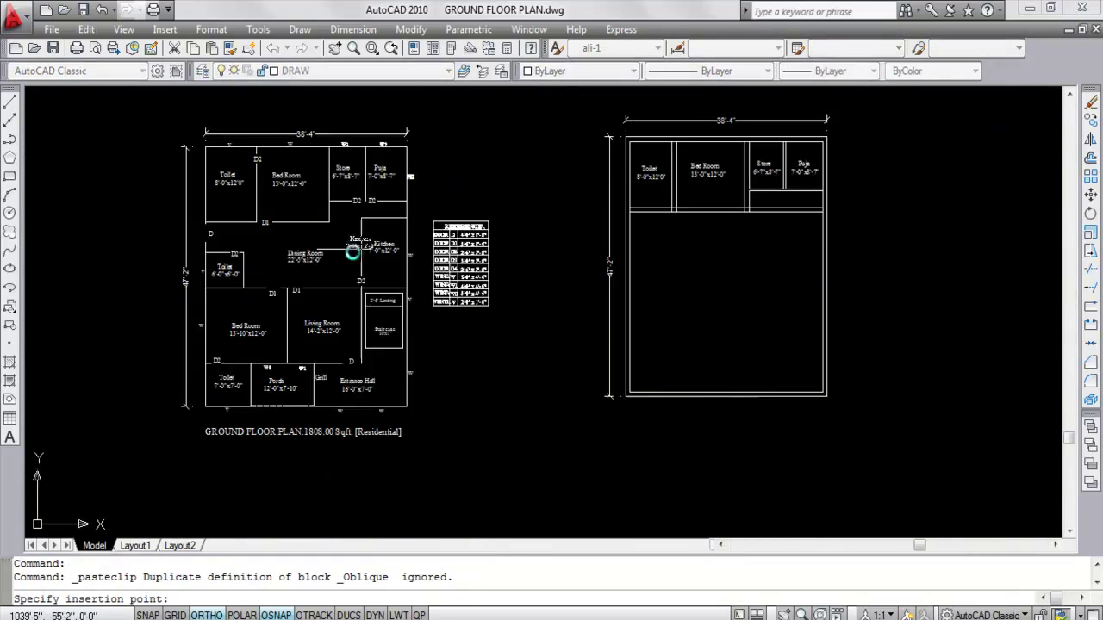
{"action": "scroll", "coordinate": [792, 247], "scroll_direction": "up", "scroll_amount": 6}
{"action": "left_click", "coordinate": [743, 228]}
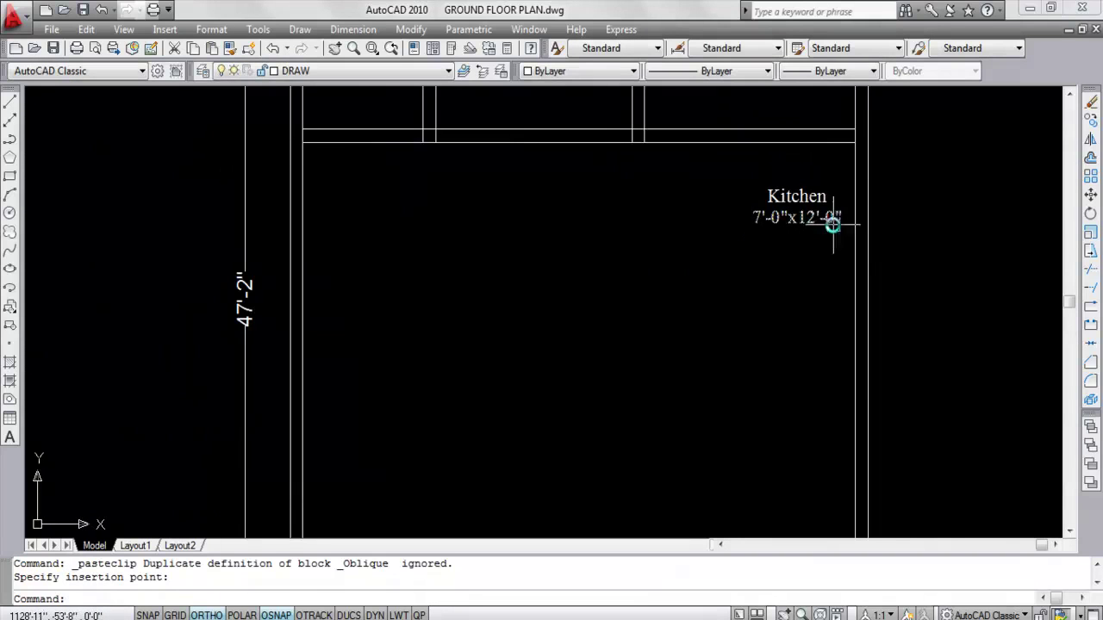
Offset the lower line of the horizontal wall beneath the bedroom 12' downward to mark the kitchen depth
{"action": "middle_click_drag", "start_coordinate": [830, 227], "coordinate": [748, 267]}
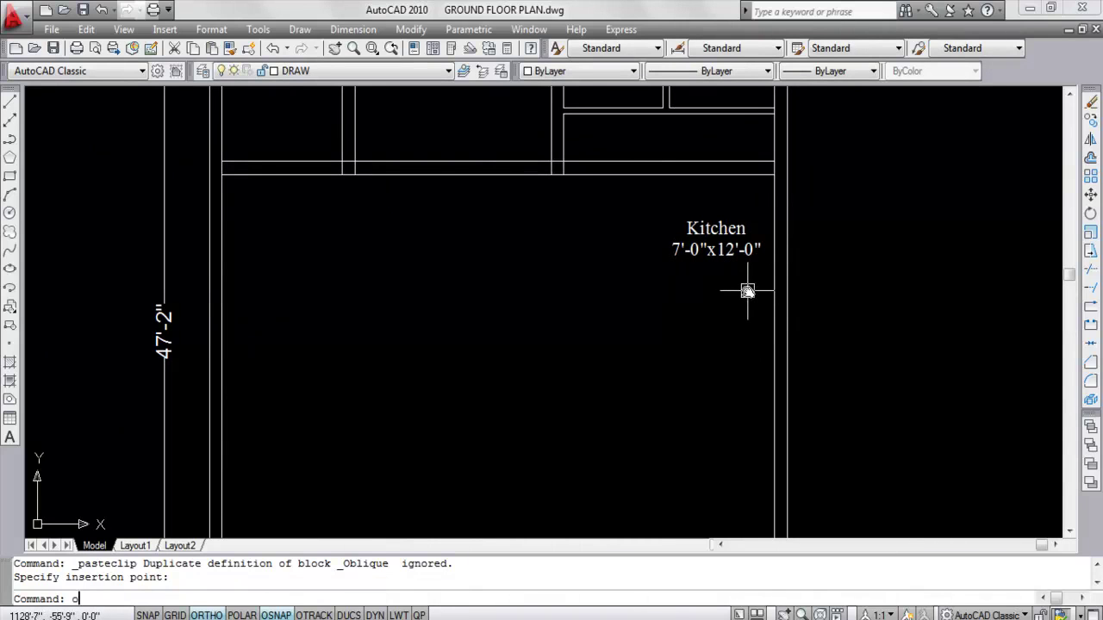
{"action": "key", "text": "Return"}
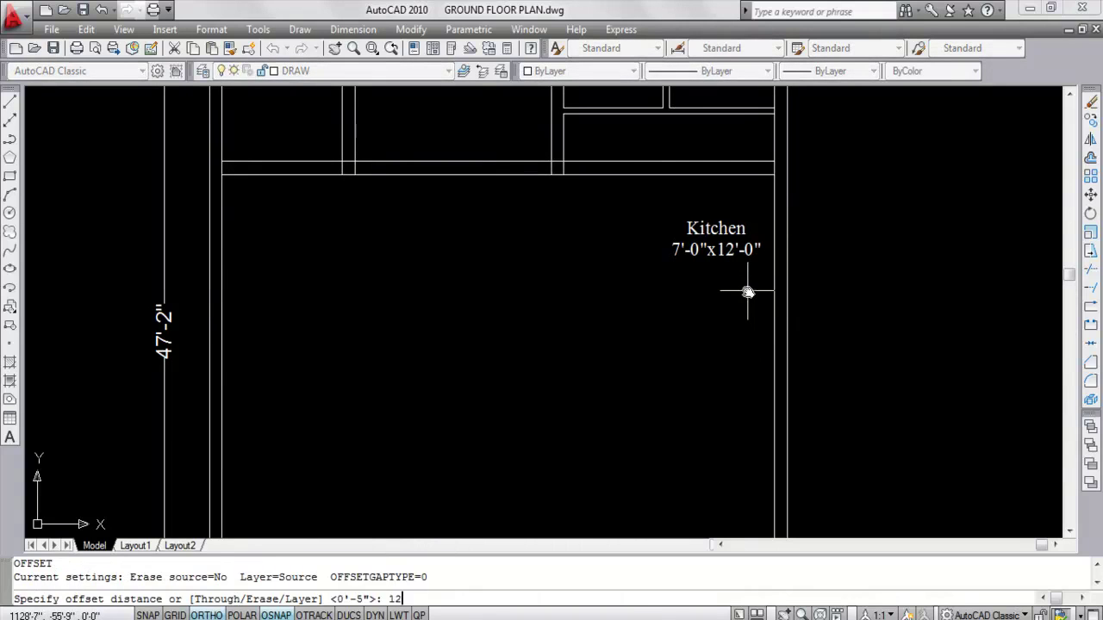
{"action": "key", "text": "Return"}
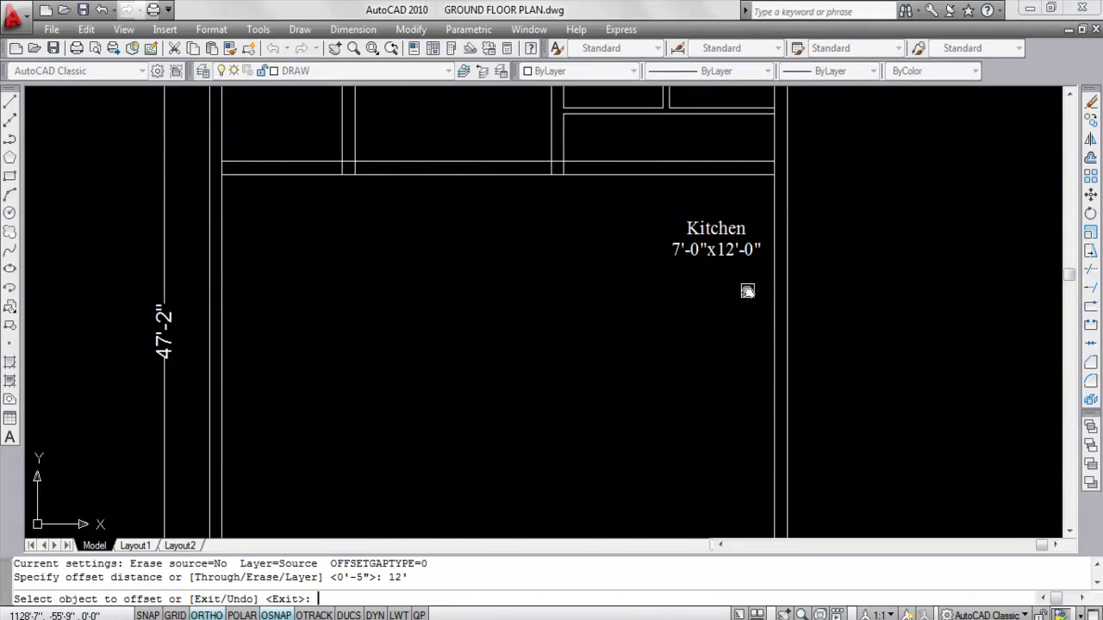
{"action": "left_click", "coordinate": [732, 175]}
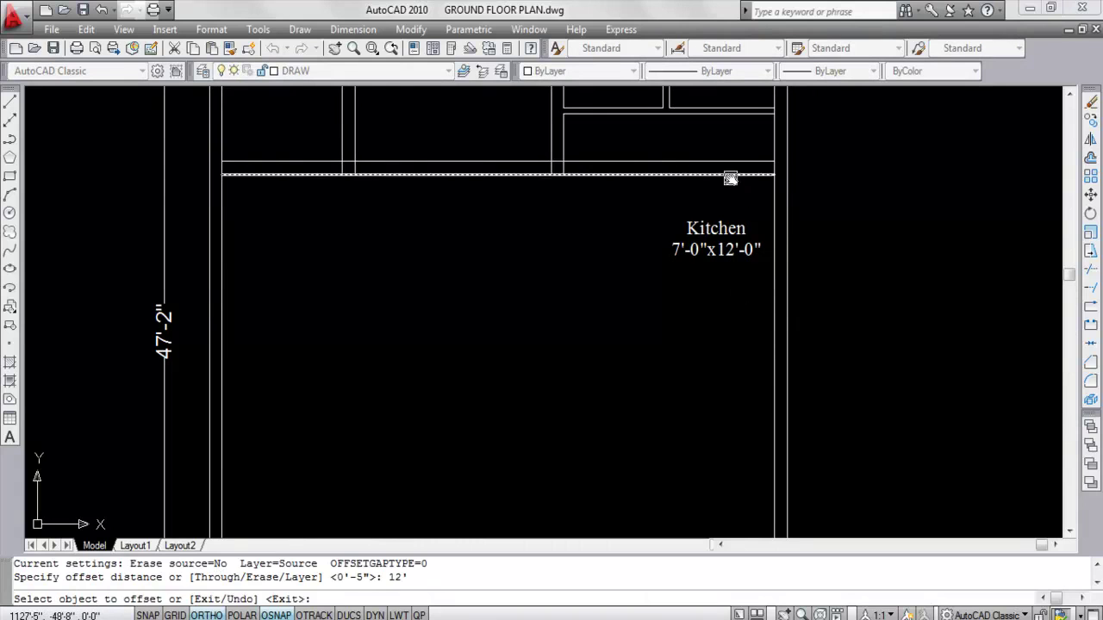
{"action": "left_click", "coordinate": [722, 310]}
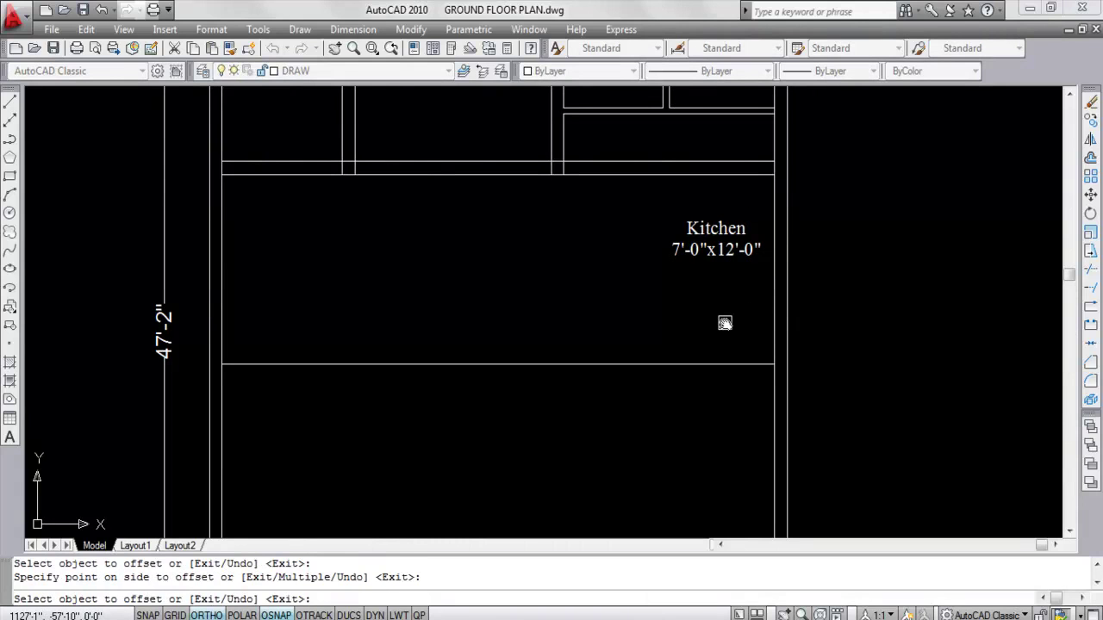
Offset the kitchen's lower boundary line 10" downward to give the wall its thickness
{"action": "key", "text": "Return"}
{"action": "key", "text": "Return"}
{"action": "type", "text": "1"}
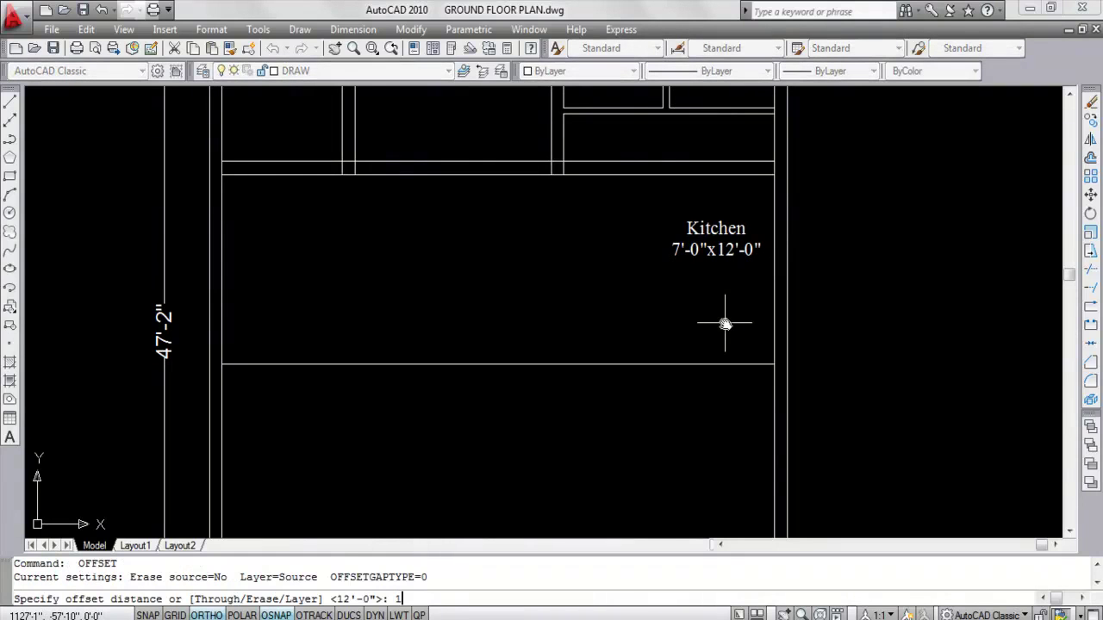
{"action": "type", "text": "0"}
{"action": "key", "text": "Return"}
{"action": "left_click", "coordinate": [729, 364]}
{"action": "left_click", "coordinate": [732, 392]}
{"action": "key", "text": "Escape"}
Offset the inner line of the right outer wall 7' to the left to mark the kitchen width
{"action": "type", "text": "o"}
{"action": "key", "text": "Return"}
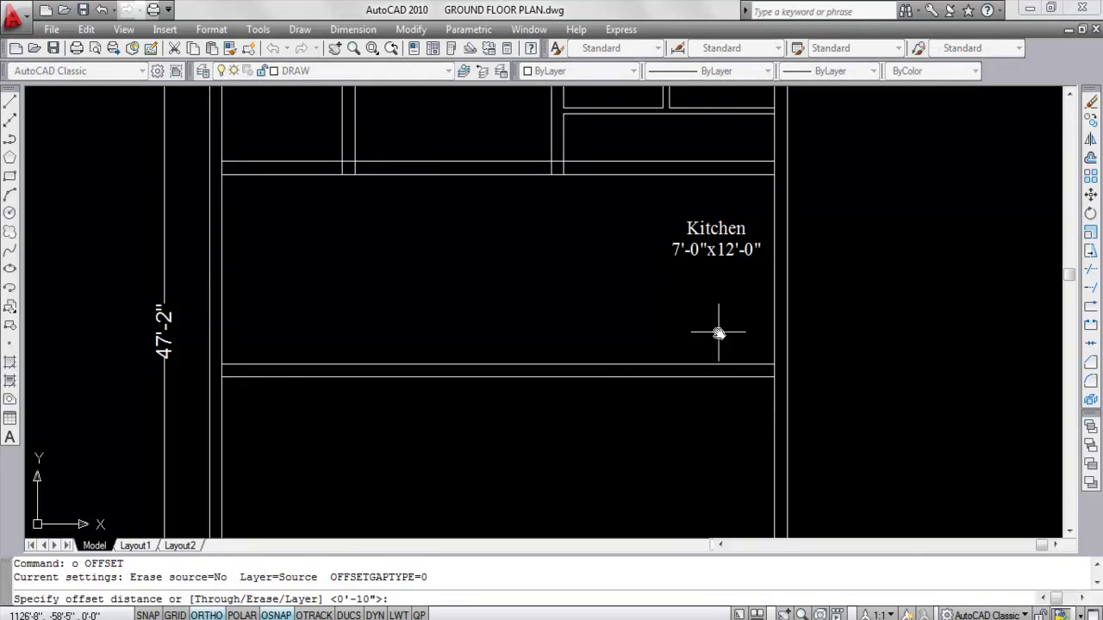
{"action": "type", "text": "7'"}
{"action": "key", "text": "Return"}
{"action": "left_click", "coordinate": [771, 293]}
{"action": "left_click", "coordinate": [677, 313]}
Offset the kitchen's left boundary line 10" to the left to form the wall
{"action": "key", "text": "Return"}
{"action": "key", "text": "Return"}
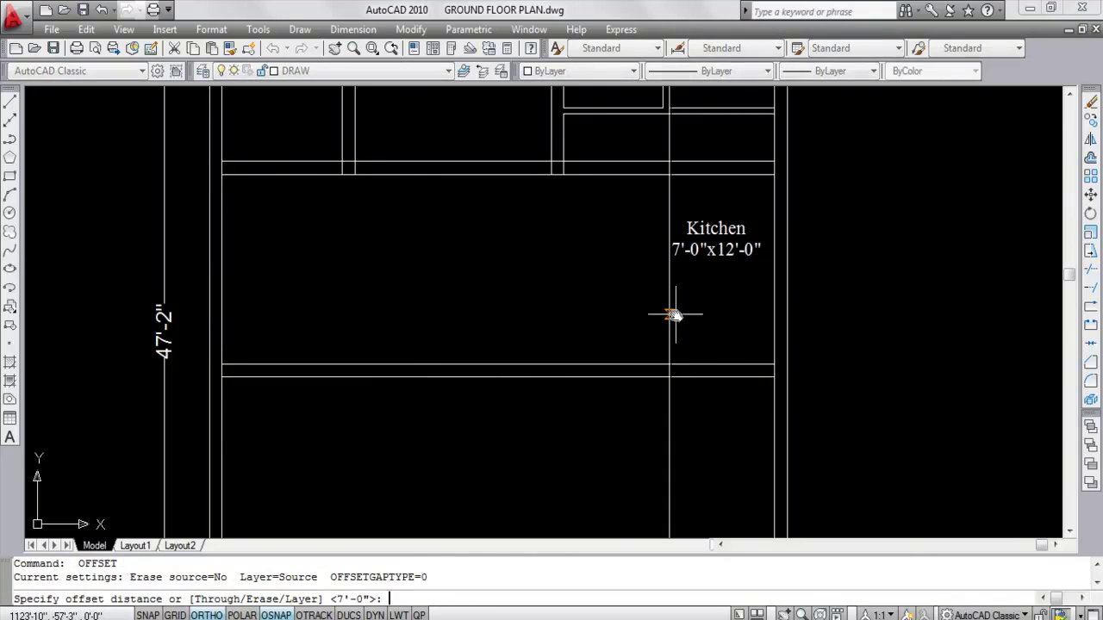
{"action": "type", "text": "10"}
{"action": "key", "text": "Return"}
{"action": "left_click", "coordinate": [671, 313]}
{"action": "left_click", "coordinate": [635, 316]}
{"action": "key", "text": "Escape"}
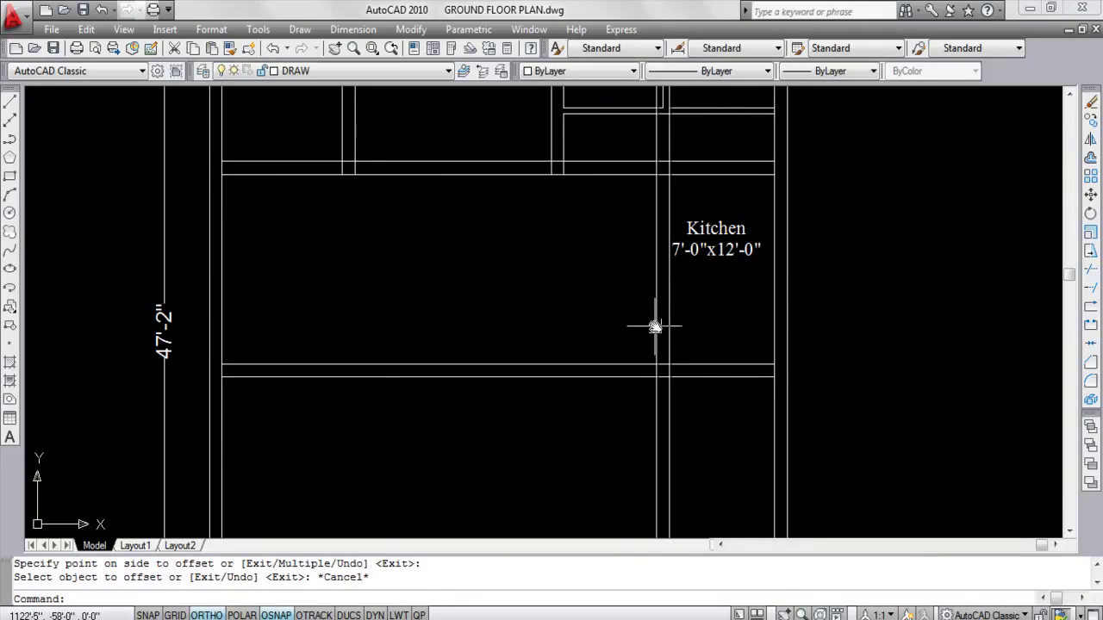
Trim the kitchen's two left wall lines above the upper line of the horizontal wall over the kitchen
{"action": "scroll", "coordinate": [645, 320], "scroll_direction": "down", "scroll_amount": 2}
{"action": "scroll", "coordinate": [660, 180], "scroll_direction": "up", "scroll_amount": 1}
{"action": "type", "text": "t"}
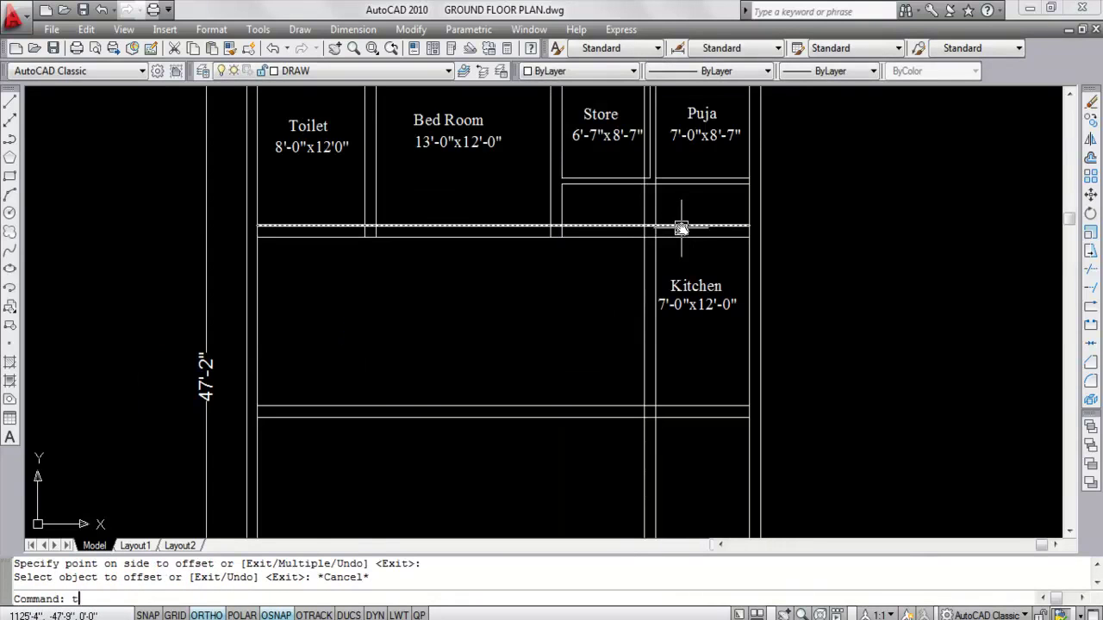
{"action": "type", "text": "r"}
{"action": "key", "text": "Return"}
{"action": "scroll", "coordinate": [662, 222], "scroll_direction": "up", "scroll_amount": 3}
{"action": "left_click", "coordinate": [664, 235]}
{"action": "key", "text": "Return"}
{"action": "left_click", "coordinate": [655, 204]}
{"action": "left_click", "coordinate": [607, 216]}
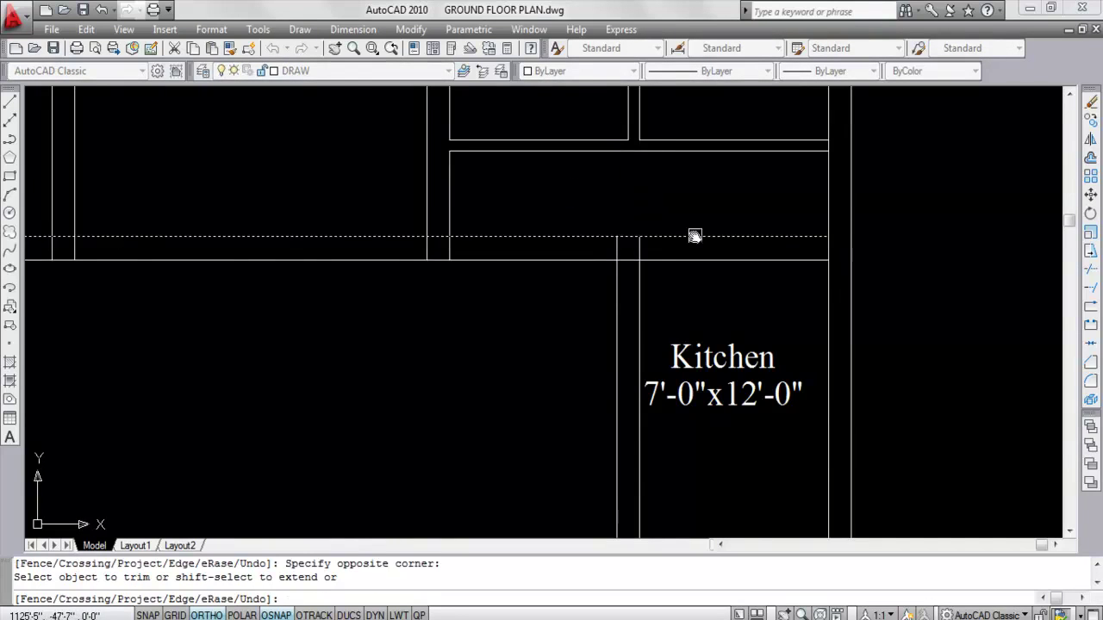
{"action": "scroll", "coordinate": [681, 237], "scroll_direction": "down", "scroll_amount": 4}
{"action": "key", "text": "Escape"}
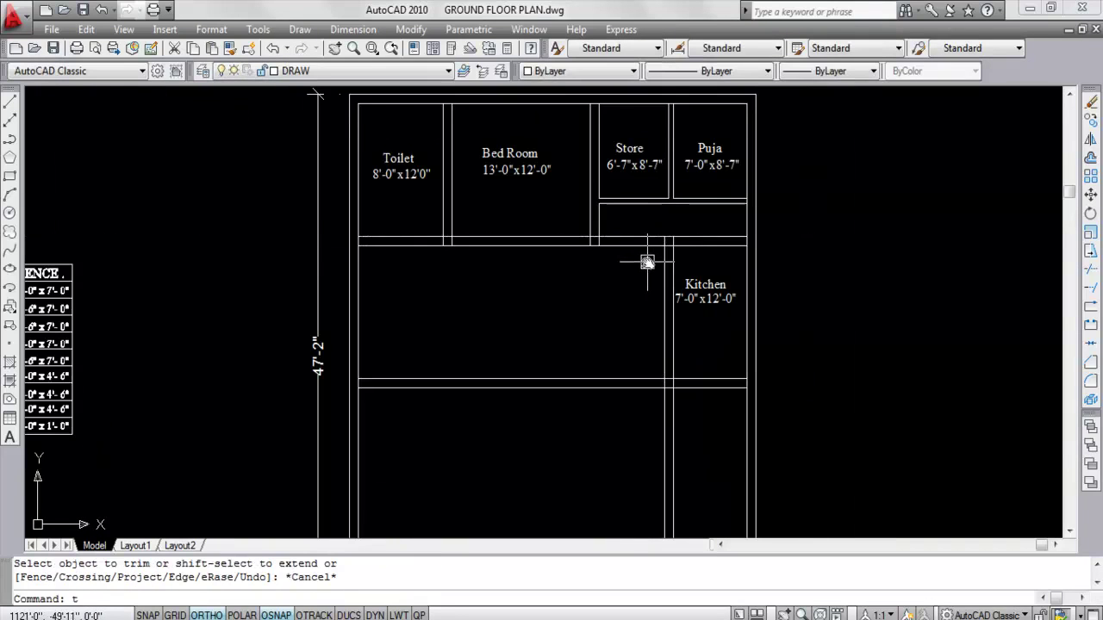
{"action": "key", "text": "Return"}
{"action": "scroll", "coordinate": [660, 248], "scroll_direction": "up", "scroll_amount": 2}
{"action": "left_click", "coordinate": [663, 256]}
{"action": "key", "text": "Return"}
{"action": "left_click", "coordinate": [641, 278]}
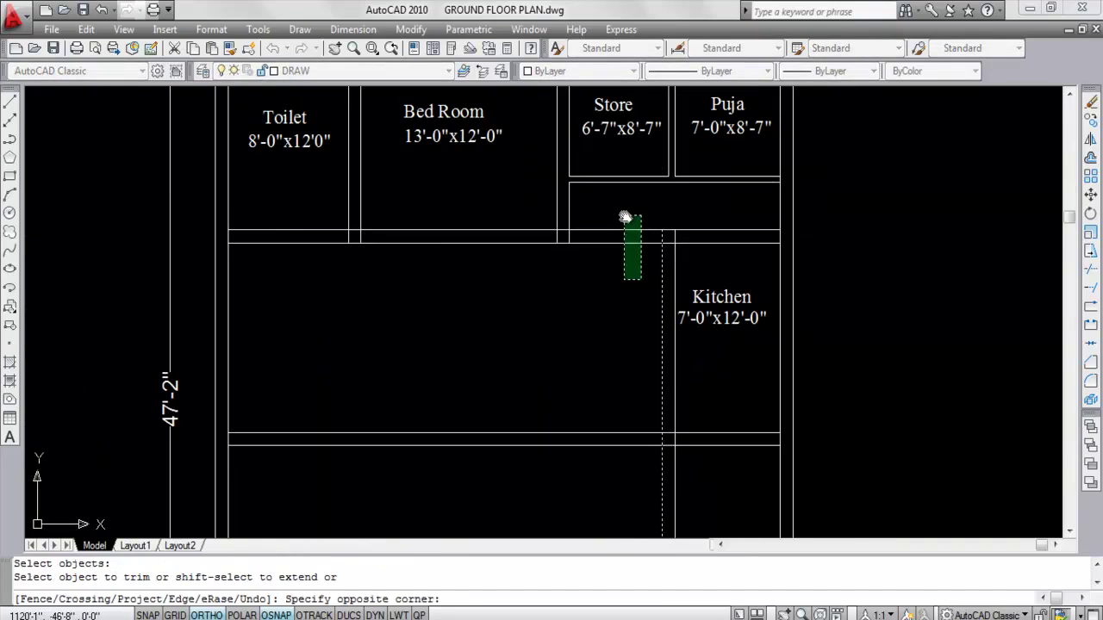
{"action": "left_click", "coordinate": [626, 217]}
{"action": "key", "text": "Escape"}
Trim the horizontal wall lines between the bedroom and kitchen to open the passage, and clean up the bedroom's lower-right wall corner
{"action": "key", "text": "Return"}
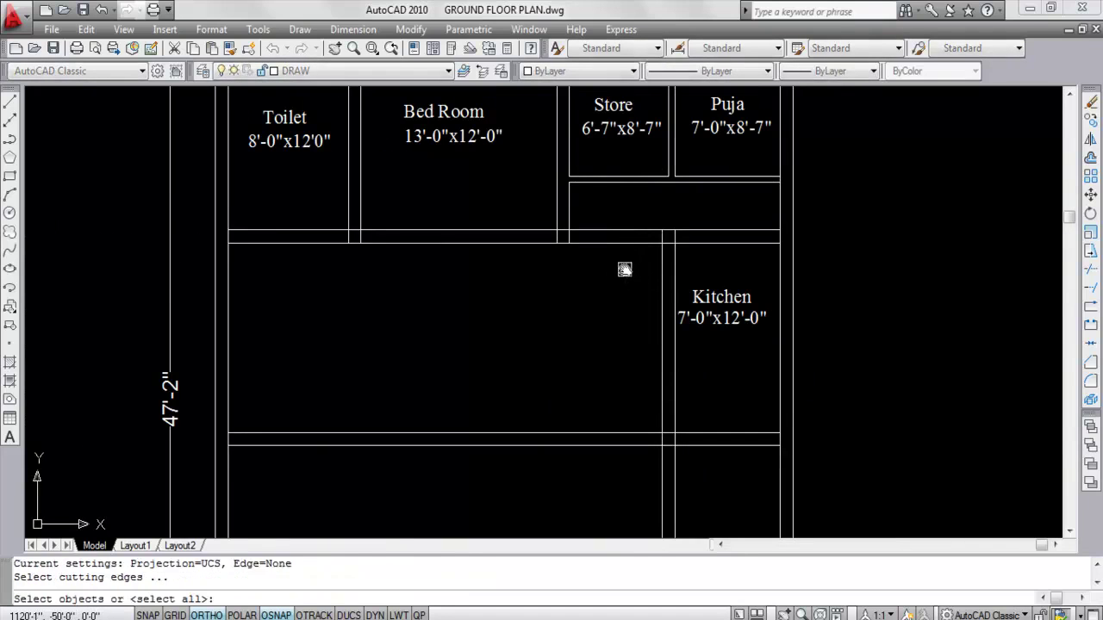
{"action": "key", "text": "Return"}
{"action": "left_click", "coordinate": [631, 276]}
{"action": "left_click", "coordinate": [624, 240]}
{"action": "scroll", "coordinate": [563, 247], "scroll_direction": "up", "scroll_amount": 2}
{"action": "left_click", "coordinate": [558, 249]}
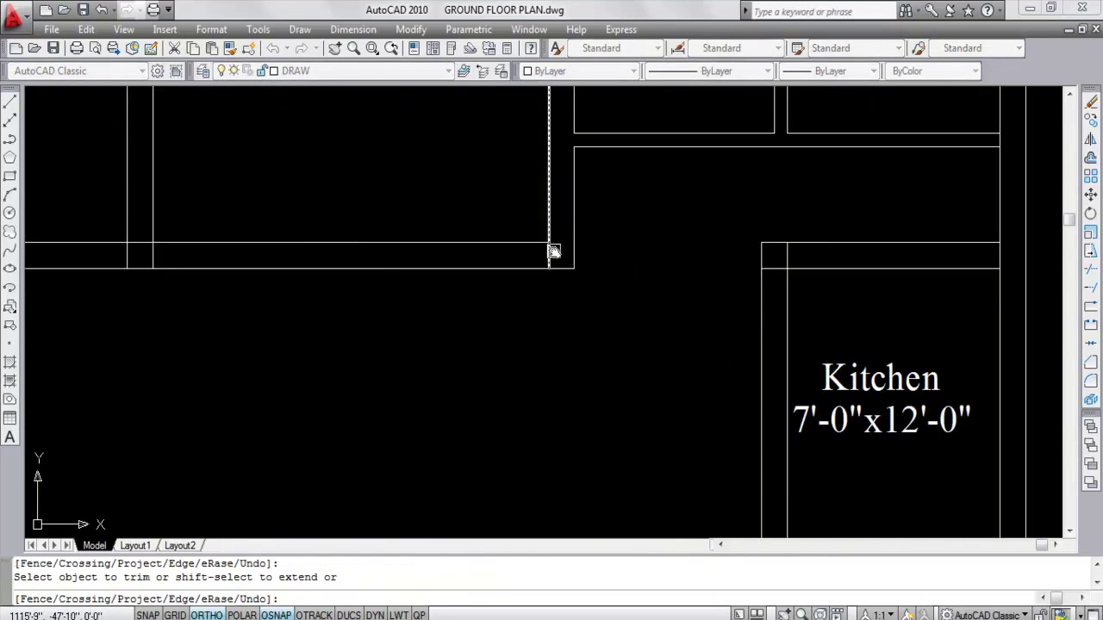
{"action": "scroll", "coordinate": [560, 251], "scroll_direction": "down", "scroll_amount": 2}
{"action": "scroll", "coordinate": [632, 258], "scroll_direction": "down", "scroll_amount": 2}
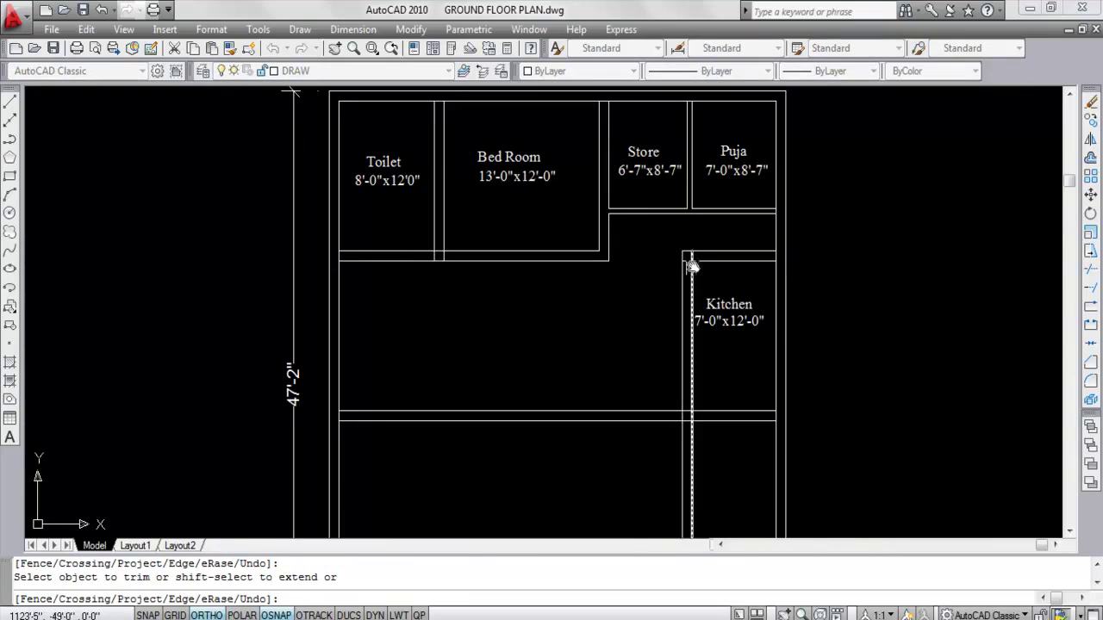
Trim the overlapping wall lines at the junctions around the Store and Puja rooms
{"action": "scroll", "coordinate": [687, 249], "scroll_direction": "up", "scroll_amount": 2}
{"action": "scroll", "coordinate": [687, 249], "scroll_direction": "down", "scroll_amount": 3}
{"action": "scroll", "coordinate": [704, 167], "scroll_direction": "up", "scroll_amount": 4}
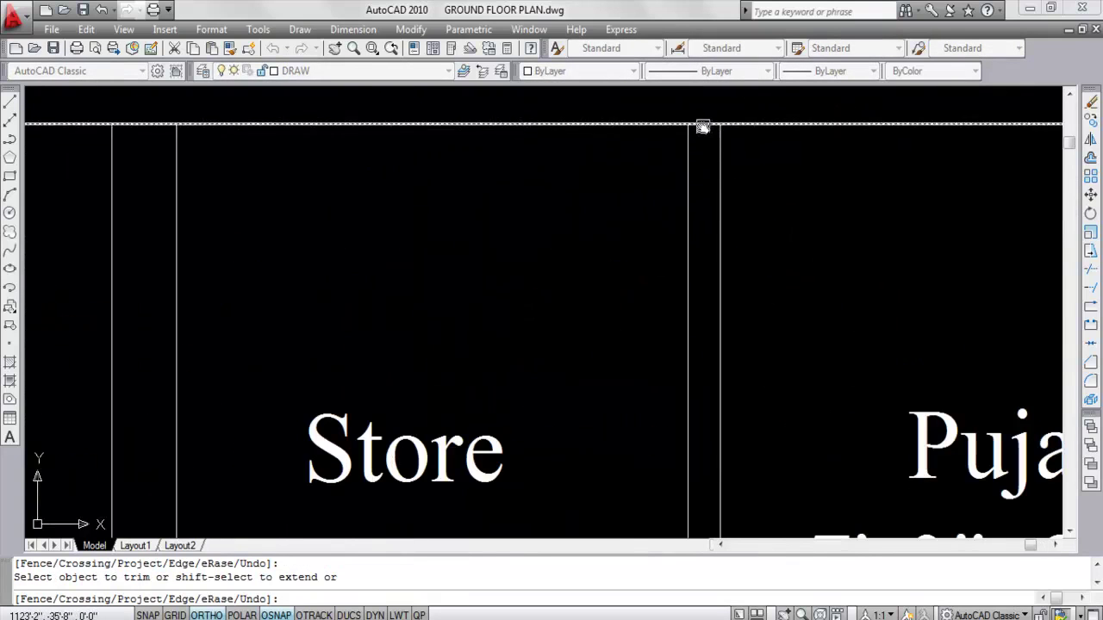
{"action": "scroll", "coordinate": [705, 142], "scroll_direction": "down", "scroll_amount": 2}
{"action": "left_click", "coordinate": [707, 309]}
{"action": "scroll", "coordinate": [848, 230], "scroll_direction": "up", "scroll_amount": 3}
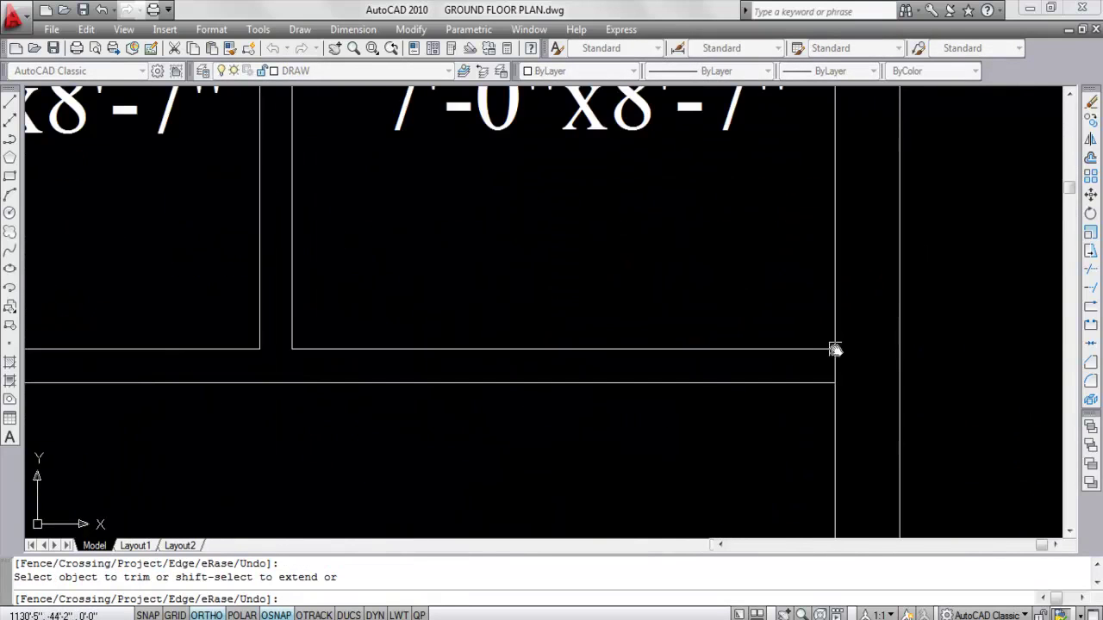
{"action": "scroll", "coordinate": [832, 364], "scroll_direction": "down", "scroll_amount": 3}
{"action": "scroll", "coordinate": [739, 214], "scroll_direction": "down", "scroll_amount": 1}
{"action": "scroll", "coordinate": [738, 216], "scroll_direction": "up", "scroll_amount": 3}
{"action": "left_click", "coordinate": [738, 197]}
Trim the overlapping lines where the wall between the Toilet and Bed Room meets the adjoining walls
{"action": "scroll", "coordinate": [738, 197], "scroll_direction": "down", "scroll_amount": 4}
{"action": "scroll", "coordinate": [672, 205], "scroll_direction": "up", "scroll_amount": 5}
{"action": "left_click", "coordinate": [675, 201]}
{"action": "scroll", "coordinate": [604, 207], "scroll_direction": "down", "scroll_amount": 5}
{"action": "scroll", "coordinate": [621, 297], "scroll_direction": "up", "scroll_amount": 5}
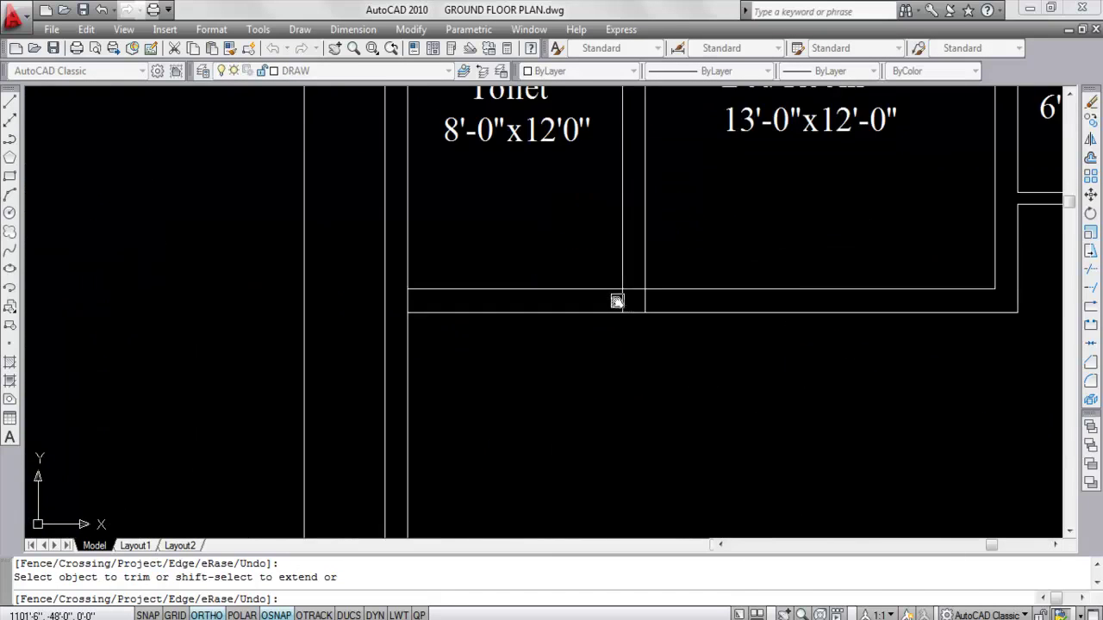
{"action": "scroll", "coordinate": [647, 296], "scroll_direction": "up", "scroll_amount": 3}
{"action": "left_click", "coordinate": [623, 302]}
{"action": "scroll", "coordinate": [573, 301], "scroll_direction": "down", "scroll_amount": 5}
{"action": "scroll", "coordinate": [579, 305], "scroll_direction": "up", "scroll_amount": 3}
{"action": "scroll", "coordinate": [577, 275], "scroll_direction": "down", "scroll_amount": 4}
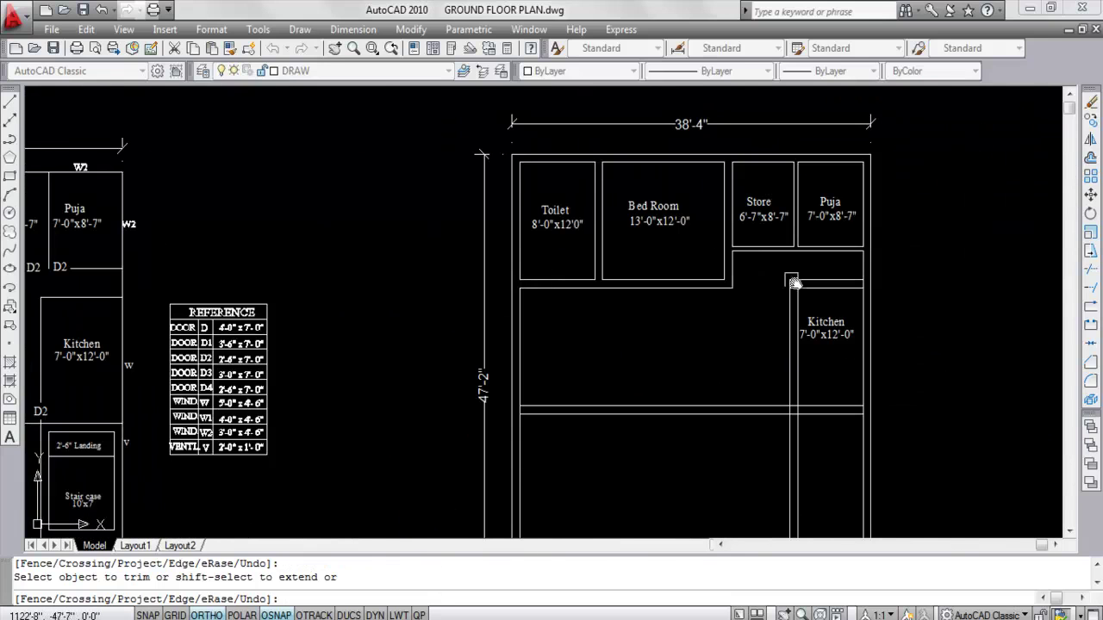
Trim the overlapping lines at the kitchen's upper-left corner and where its upper wall meets the right outer wall
{"action": "scroll", "coordinate": [833, 313], "scroll_direction": "up", "scroll_amount": 1}
{"action": "scroll", "coordinate": [805, 234], "scroll_direction": "up", "scroll_amount": 2}
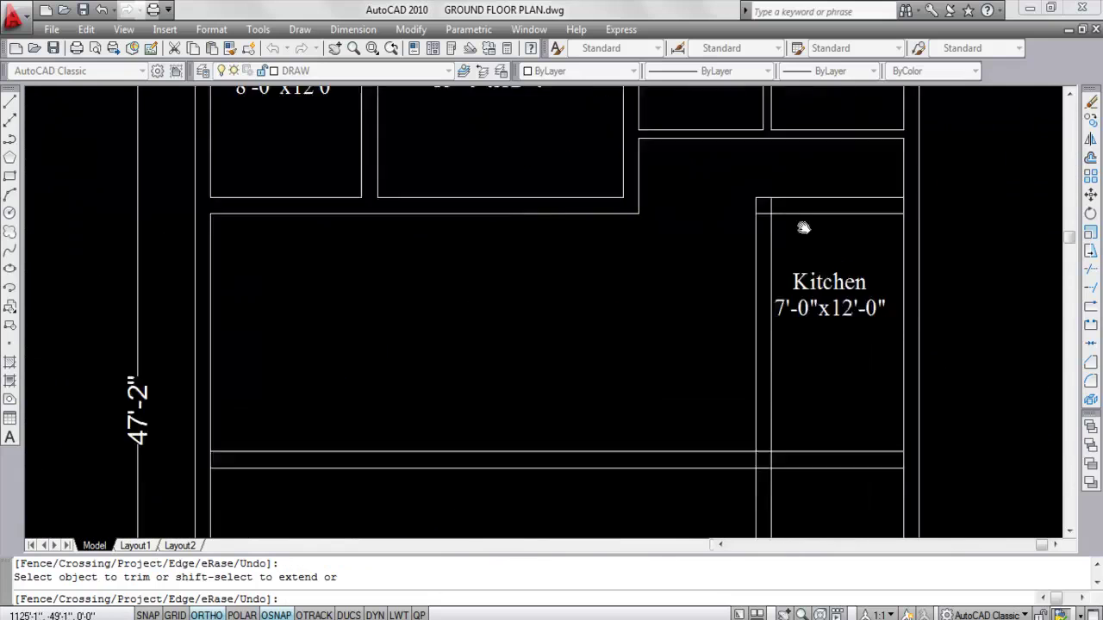
{"action": "scroll", "coordinate": [729, 185], "scroll_direction": "up", "scroll_amount": 5}
{"action": "left_click", "coordinate": [718, 202]}
{"action": "left_click", "coordinate": [938, 147]}
Trim the crossing lines where the wall below the kitchen meets the right outer wall and the kitchen's left wall
{"action": "scroll", "coordinate": [899, 226], "scroll_direction": "down", "scroll_amount": 4}
{"action": "scroll", "coordinate": [908, 273], "scroll_direction": "up", "scroll_amount": 4}
{"action": "left_click", "coordinate": [894, 326]}
{"action": "scroll", "coordinate": [813, 308], "scroll_direction": "down", "scroll_amount": 3}
{"action": "scroll", "coordinate": [786, 285], "scroll_direction": "up", "scroll_amount": 4}
{"action": "left_click", "coordinate": [784, 279]}
{"action": "left_click", "coordinate": [767, 255]}
{"action": "left_click", "coordinate": [765, 293]}
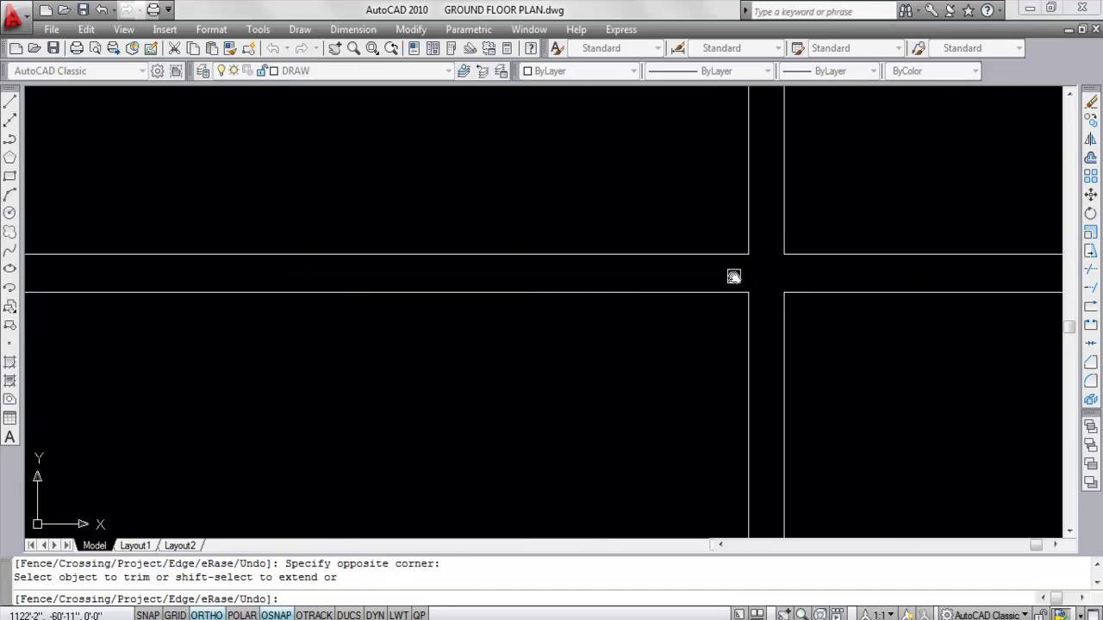
{"action": "scroll", "coordinate": [792, 276], "scroll_direction": "down", "scroll_amount": 5}
{"action": "scroll", "coordinate": [814, 264], "scroll_direction": "up", "scroll_amount": 3}
{"action": "key", "text": "Escape"}
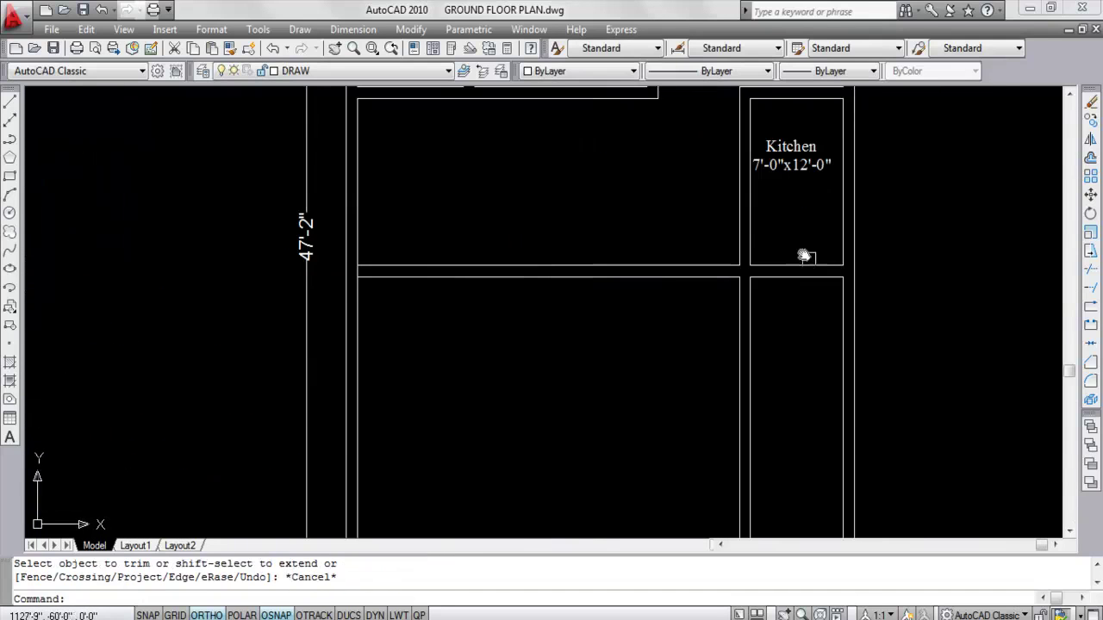
Move the Kitchen label and its size text downward toward the middle of the kitchen
{"action": "left_click", "coordinate": [799, 165]}
{"action": "left_click", "coordinate": [794, 131]}
{"action": "type", "text": "m"}
{"action": "key", "text": "Return"}
{"action": "left_click", "coordinate": [793, 134]}
{"action": "left_click", "coordinate": [827, 168]}
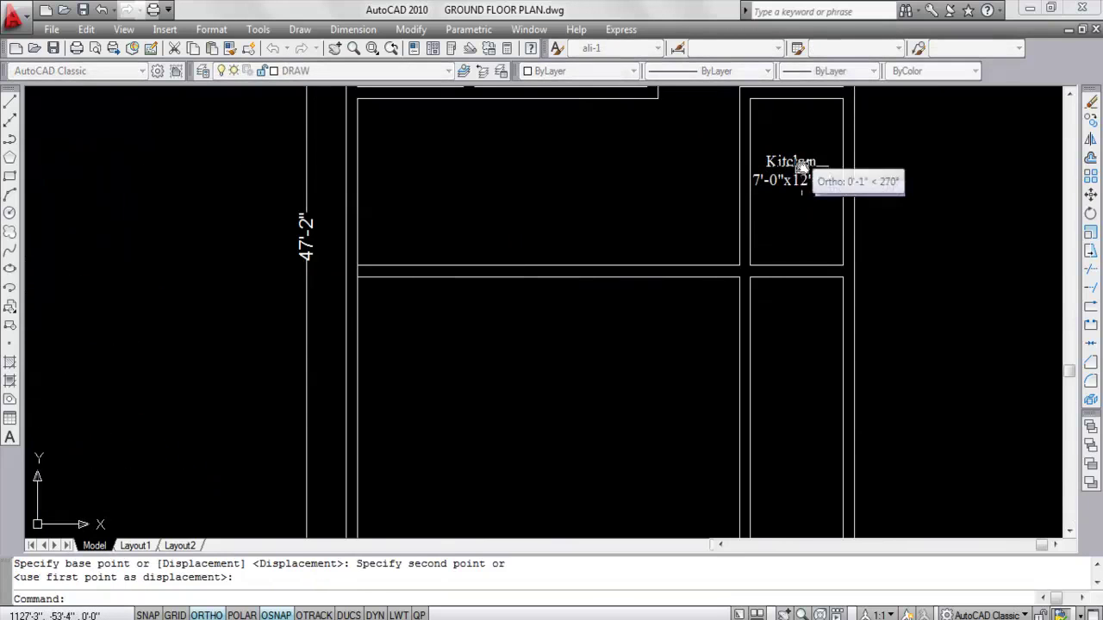
Measure the kitchen's inner vertical length with a linear dimension without placing it
{"action": "scroll", "coordinate": [821, 181], "scroll_direction": "down", "scroll_amount": 2}
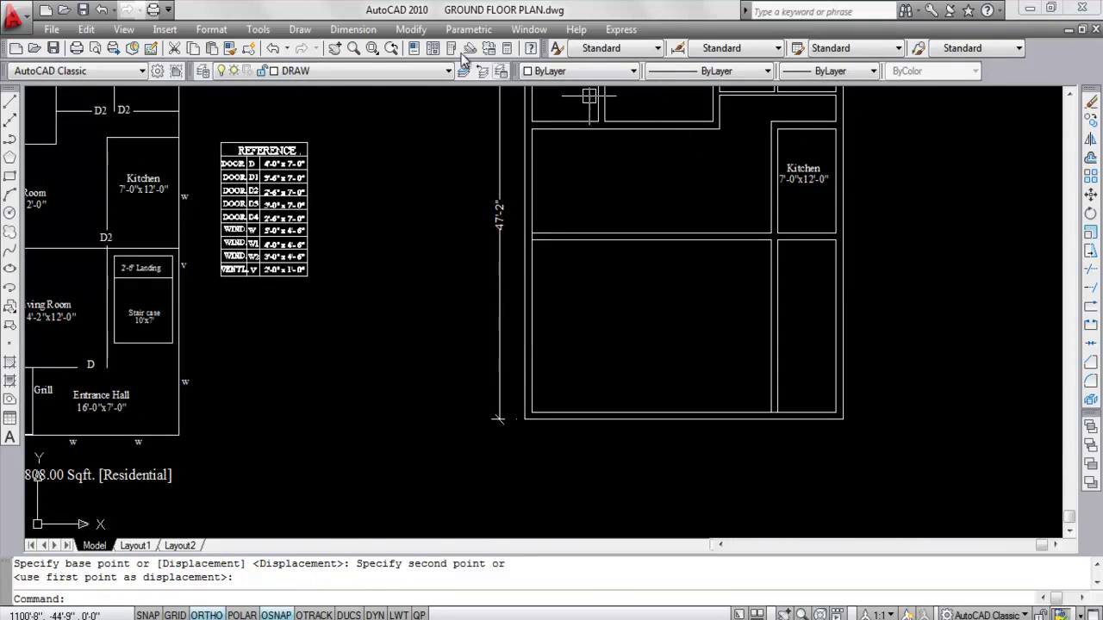
{"action": "left_click", "coordinate": [354, 30]}
{"action": "left_click", "coordinate": [364, 74]}
{"action": "scroll", "coordinate": [832, 125], "scroll_direction": "up", "scroll_amount": 2}
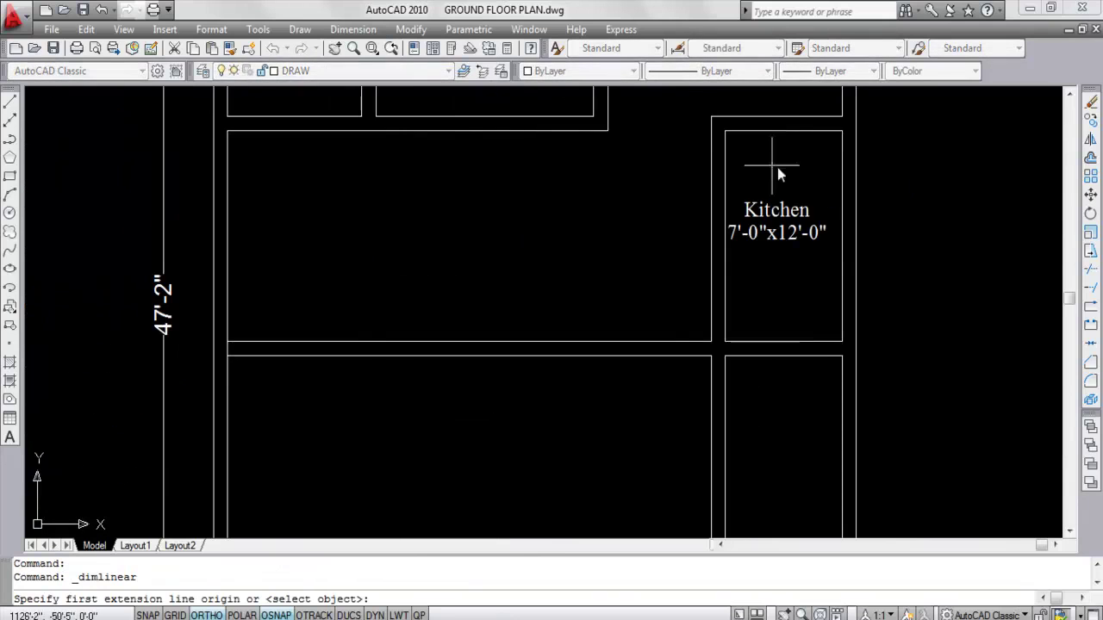
{"action": "left_click", "coordinate": [727, 140]}
{"action": "left_click", "coordinate": [734, 343]}
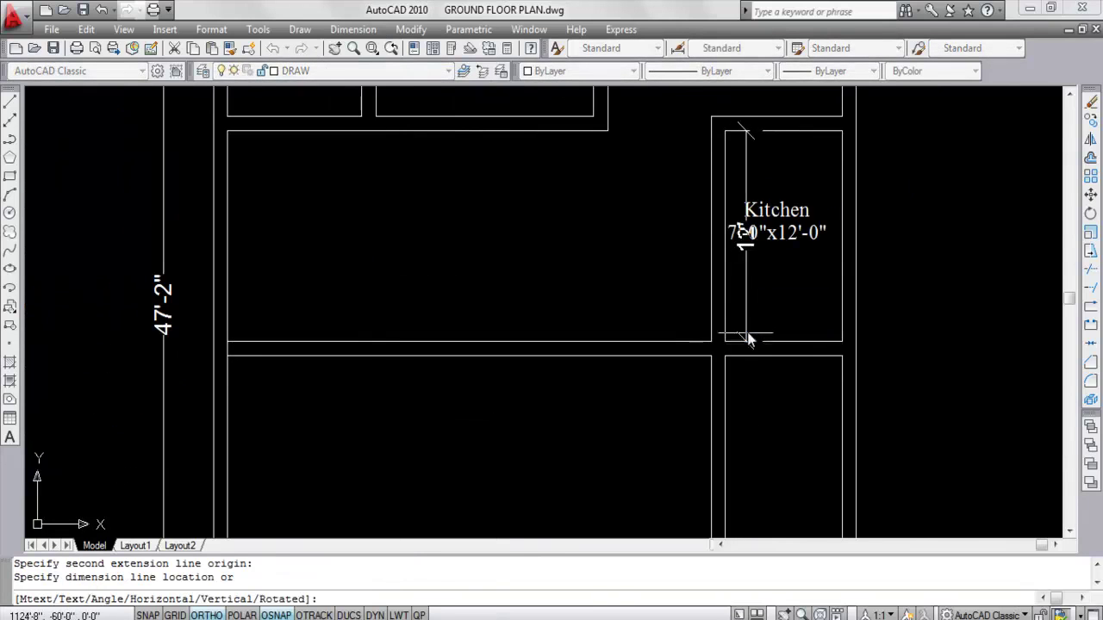
{"action": "key", "text": "Escape"}
Copy the Toilet 6'-0"x6'-0" label from the existing plan into the new plan, beside the left wall below the upper bedroom area
{"action": "scroll", "coordinate": [850, 227], "scroll_direction": "down", "scroll_amount": 4}
{"action": "scroll", "coordinate": [363, 254], "scroll_direction": "up", "scroll_amount": 3}
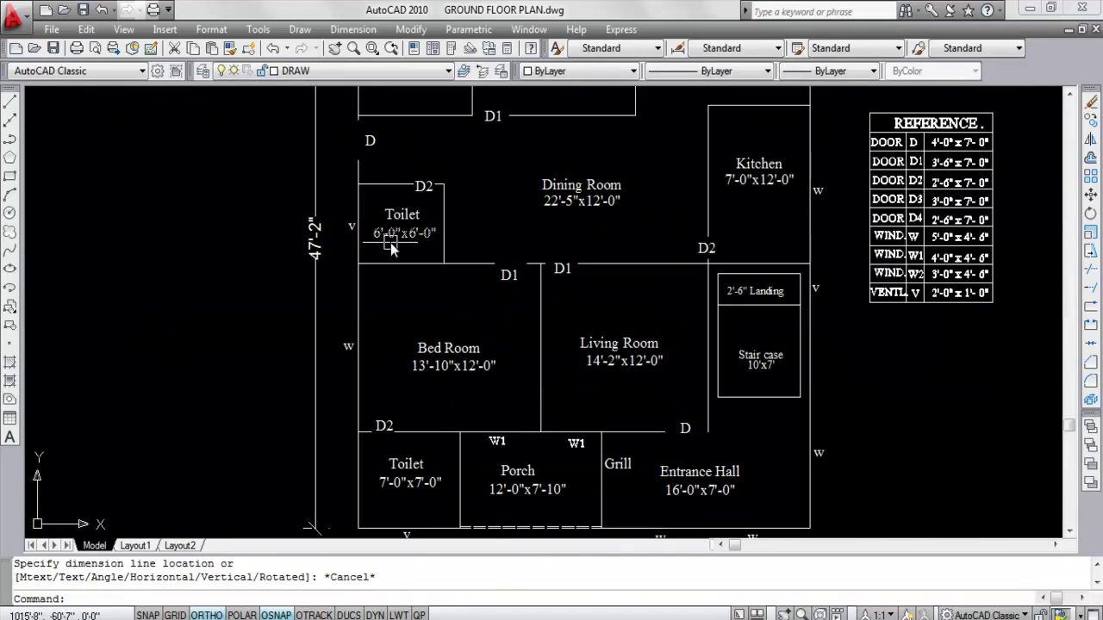
{"action": "left_click", "coordinate": [386, 246]}
{"action": "left_click", "coordinate": [381, 209]}
{"action": "key", "text": "ctrl+c"}
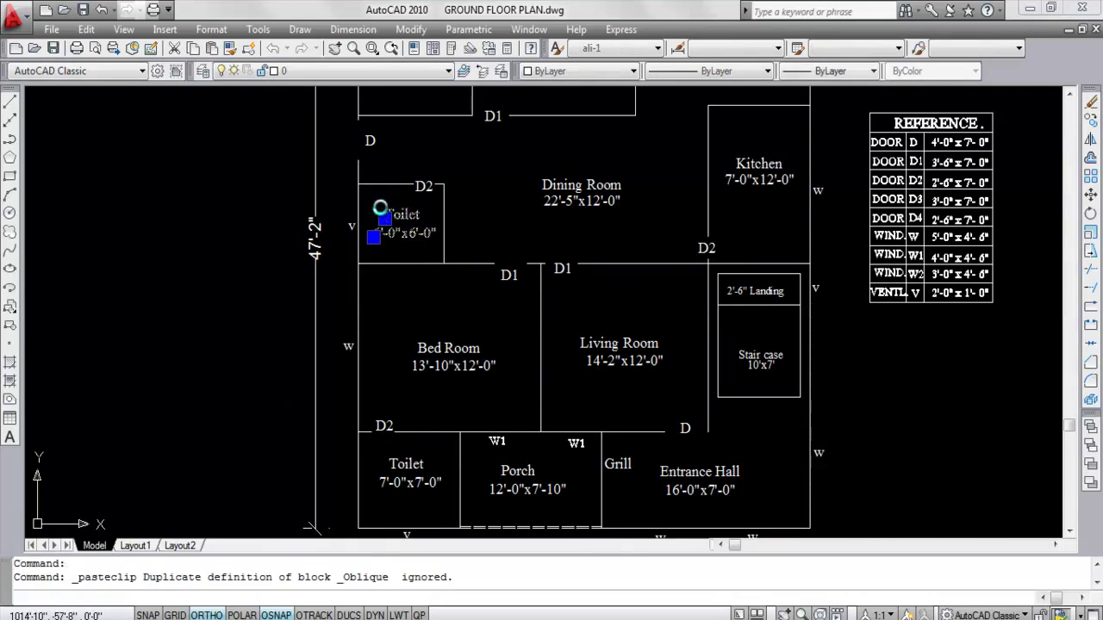
{"action": "key", "text": "ctrl+v"}
{"action": "scroll", "coordinate": [353, 219], "scroll_direction": "down", "scroll_amount": 4}
{"action": "scroll", "coordinate": [739, 227], "scroll_direction": "up", "scroll_amount": 3}
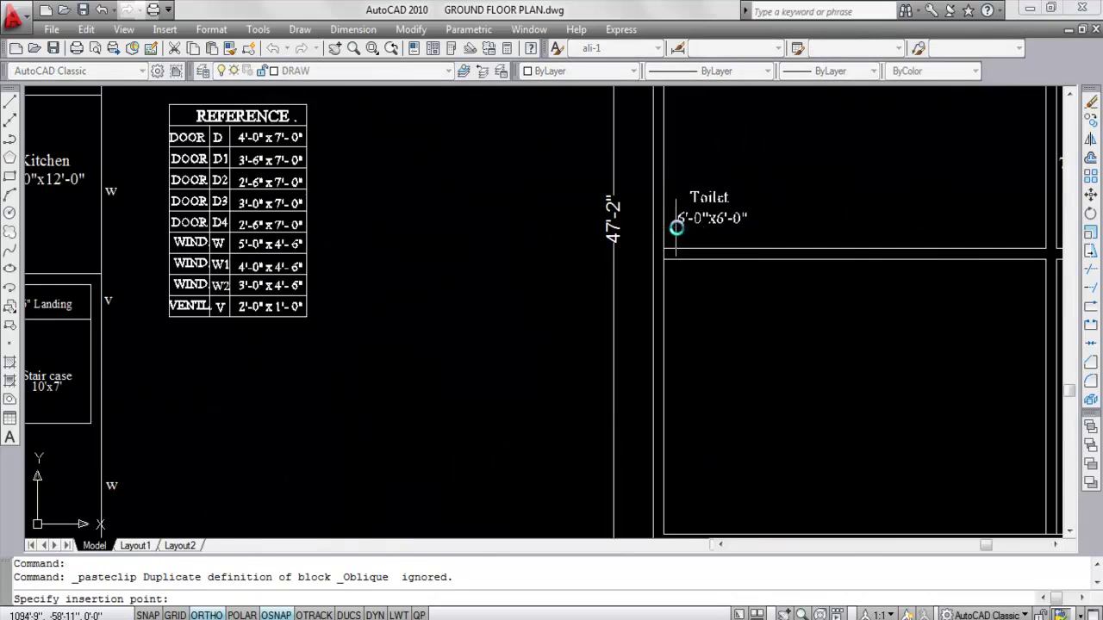
{"action": "left_click", "coordinate": [677, 227]}
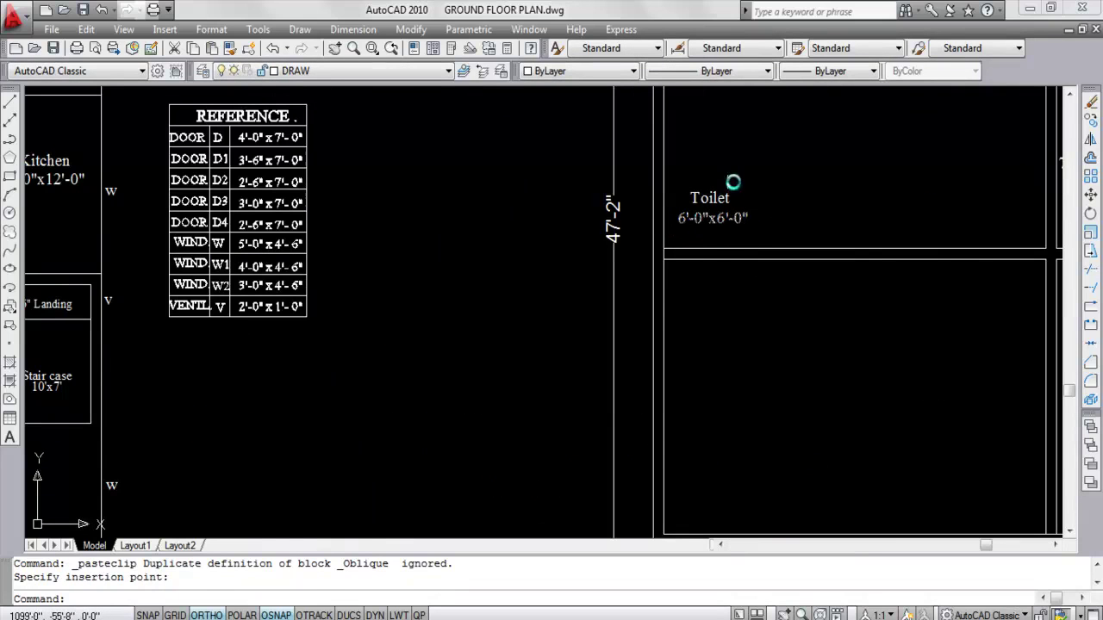
Offset the upper line of the horizontal wall below the toilet label 6' upward
{"action": "type", "text": "o"}
{"action": "key", "text": "Return"}
{"action": "scroll", "coordinate": [692, 279], "scroll_direction": "down", "scroll_amount": 4}
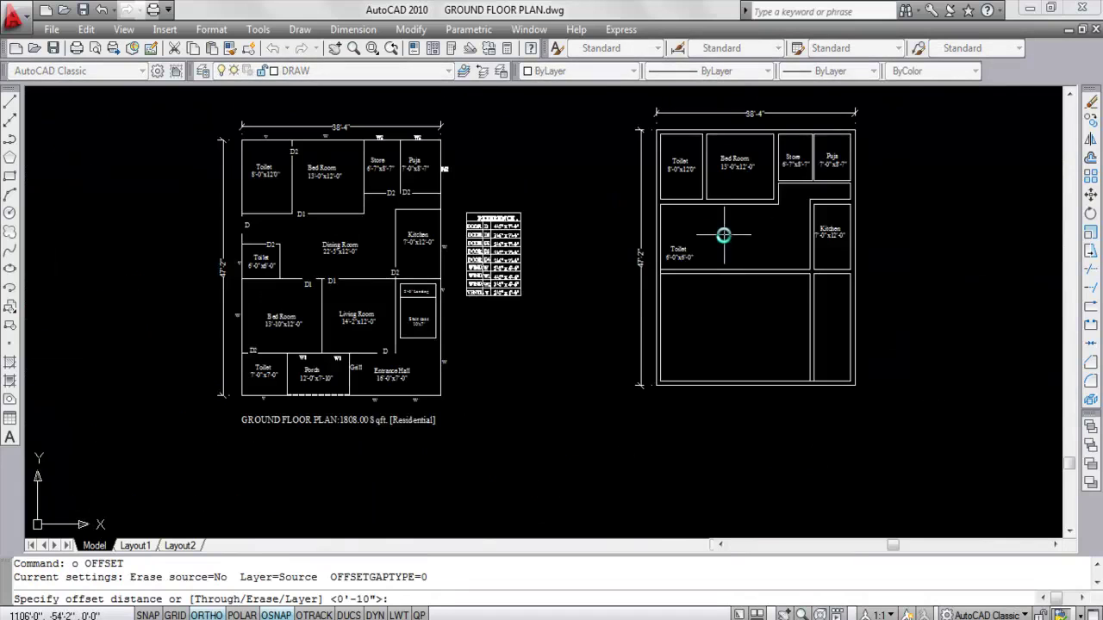
{"action": "scroll", "coordinate": [723, 235], "scroll_direction": "up", "scroll_amount": 3}
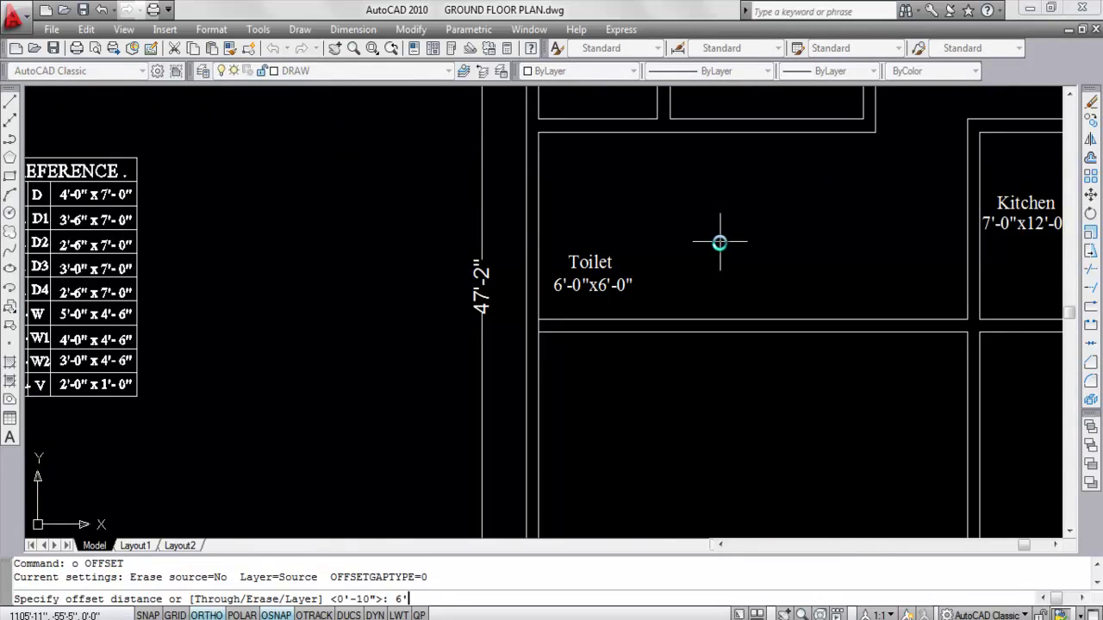
{"action": "type", "text": "6'"}
{"action": "key", "text": "Return"}
{"action": "left_click", "coordinate": [694, 318]}
{"action": "left_click", "coordinate": [699, 225]}
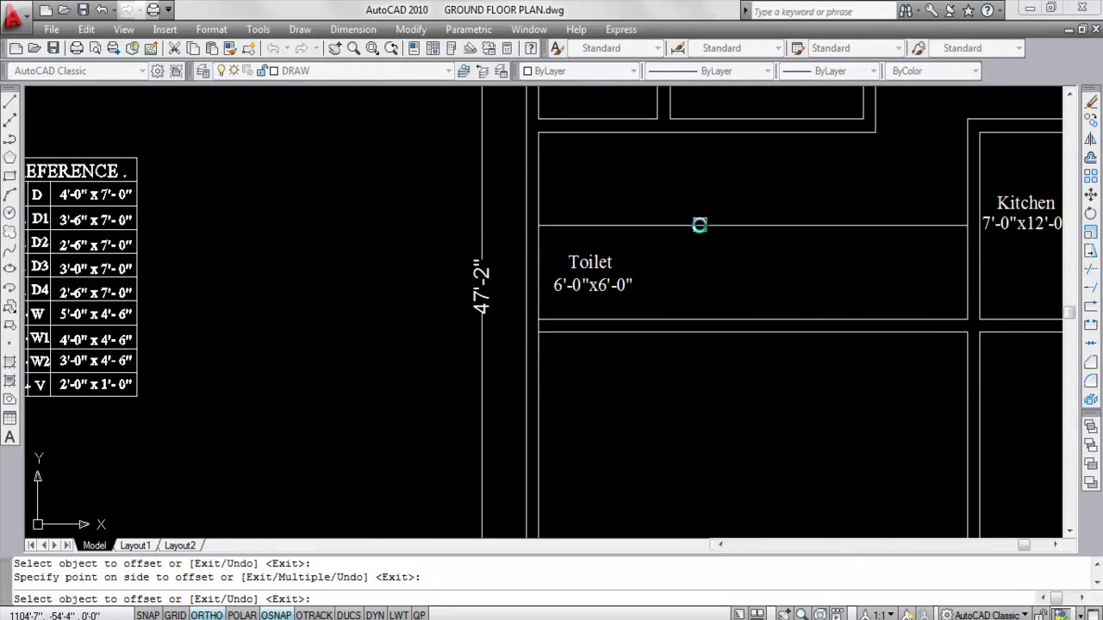
Offset the inner line of the left outer wall 6' to the right to mark the small toilet's width
{"action": "key", "text": "Return"}
{"action": "key", "text": "Return"}
{"action": "type", "text": "6'"}
{"action": "key", "text": "Return"}
{"action": "left_click", "coordinate": [540, 239]}
{"action": "left_click", "coordinate": [670, 245]}
{"action": "key", "text": "Escape"}
Trim the two offset lines to form the small toilet's upper-right corner and clear the wall crossing beneath it
{"action": "type", "text": "tr"}
{"action": "key", "text": "Return"}
{"action": "key", "text": "Return"}
{"action": "left_click", "coordinate": [681, 227]}
{"action": "left_click", "coordinate": [638, 195]}
{"action": "left_click", "coordinate": [632, 198]}
{"action": "left_click", "coordinate": [629, 200]}
{"action": "left_click", "coordinate": [628, 326]}
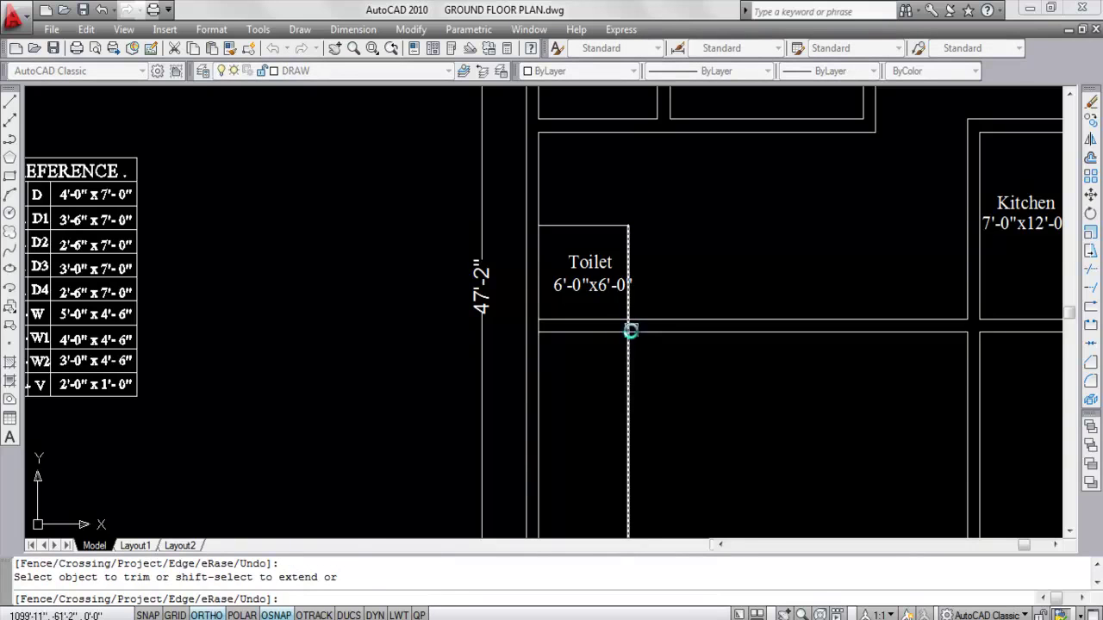
{"action": "scroll", "coordinate": [630, 331], "scroll_direction": "up", "scroll_amount": 3}
{"action": "scroll", "coordinate": [620, 320], "scroll_direction": "down", "scroll_amount": 3}
Delete the leftover vertical line below the horizontal wall under the small toilet
{"action": "key", "text": "Escape"}
{"action": "left_click", "coordinate": [646, 328]}
{"action": "left_click", "coordinate": [635, 315]}
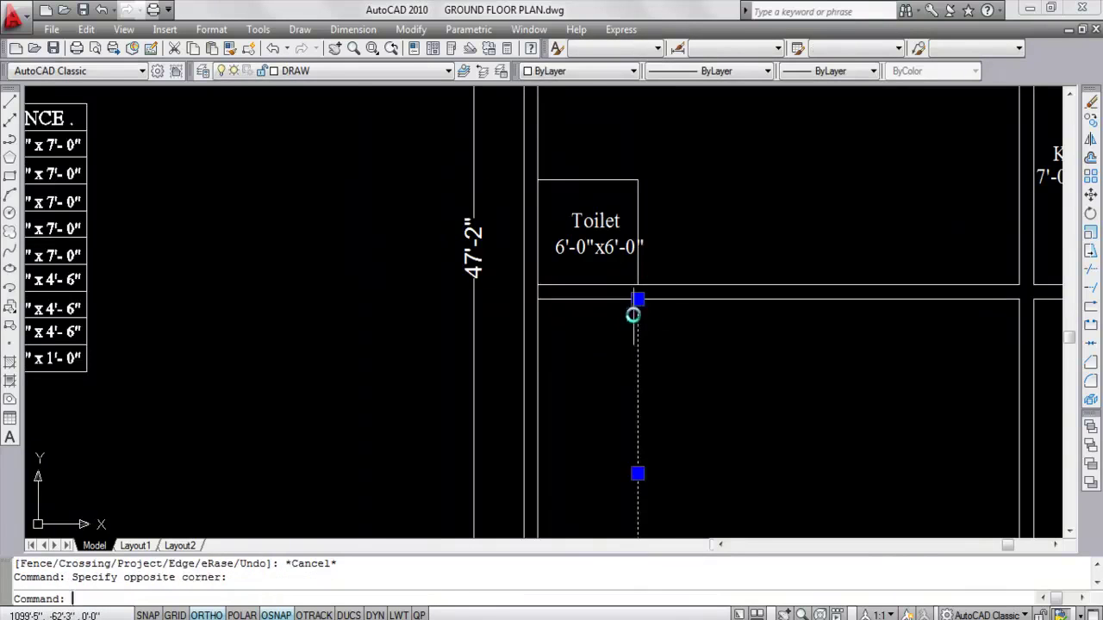
{"action": "key", "text": "Delete"}
Offset the small toilet's upper line 5" upward to give the wall its thickness
{"action": "scroll", "coordinate": [672, 280], "scroll_direction": "down", "scroll_amount": 2}
{"action": "type", "text": "o"}
{"action": "right_click", "coordinate": [672, 280]}
{"action": "key", "text": "Return"}
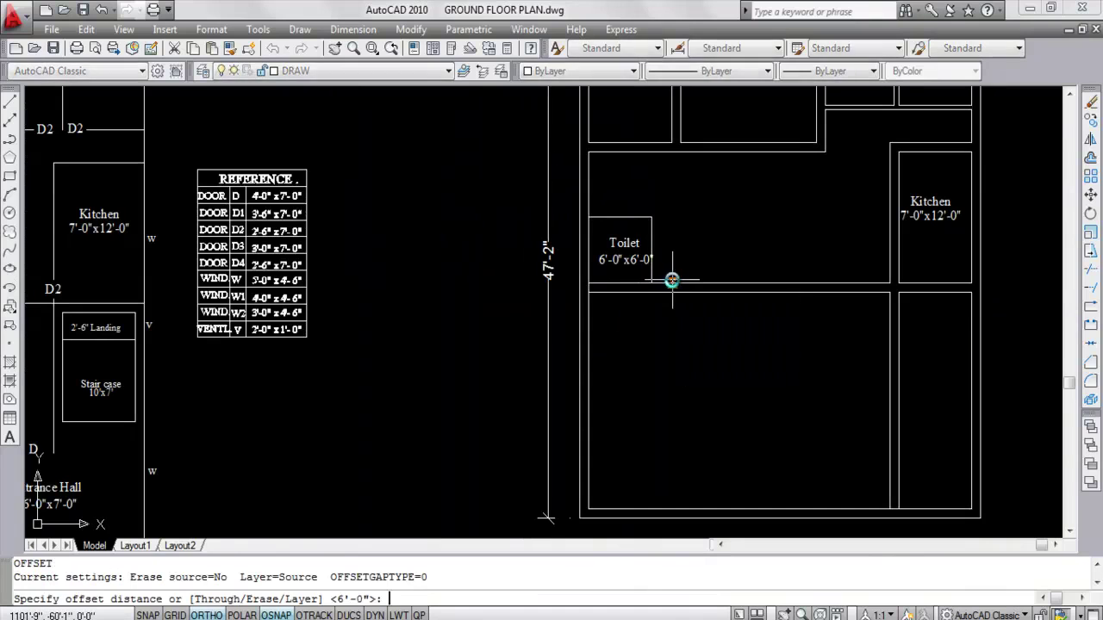
{"action": "type", "text": "5"}
{"action": "key", "text": "Return"}
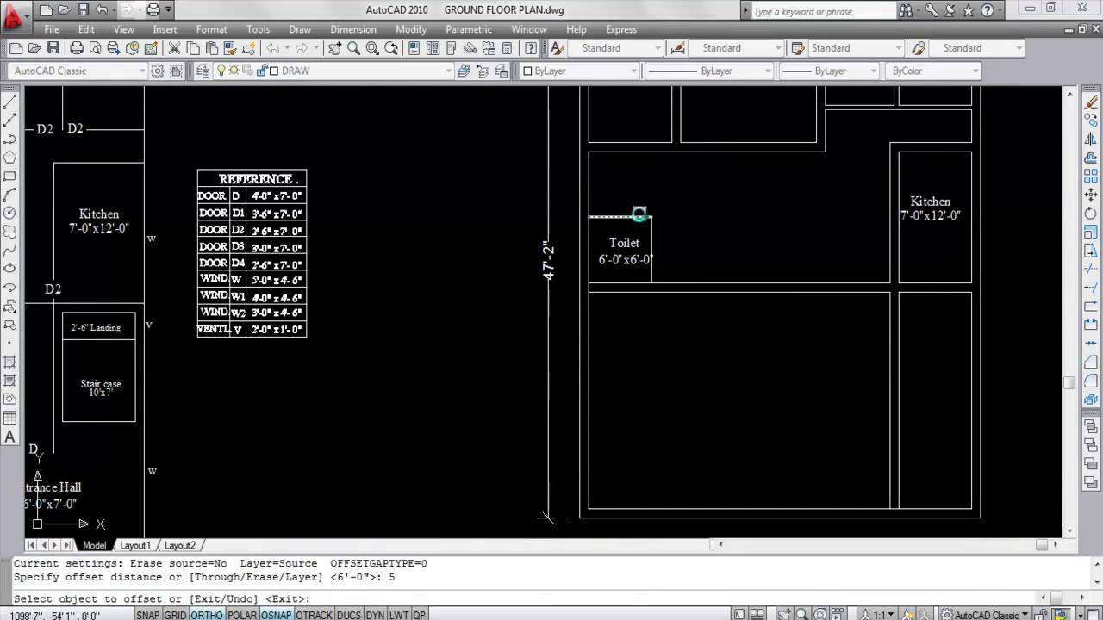
{"action": "left_click", "coordinate": [632, 221]}
{"action": "left_click", "coordinate": [630, 167]}
{"action": "scroll", "coordinate": [648, 234], "scroll_direction": "up", "scroll_amount": 2}
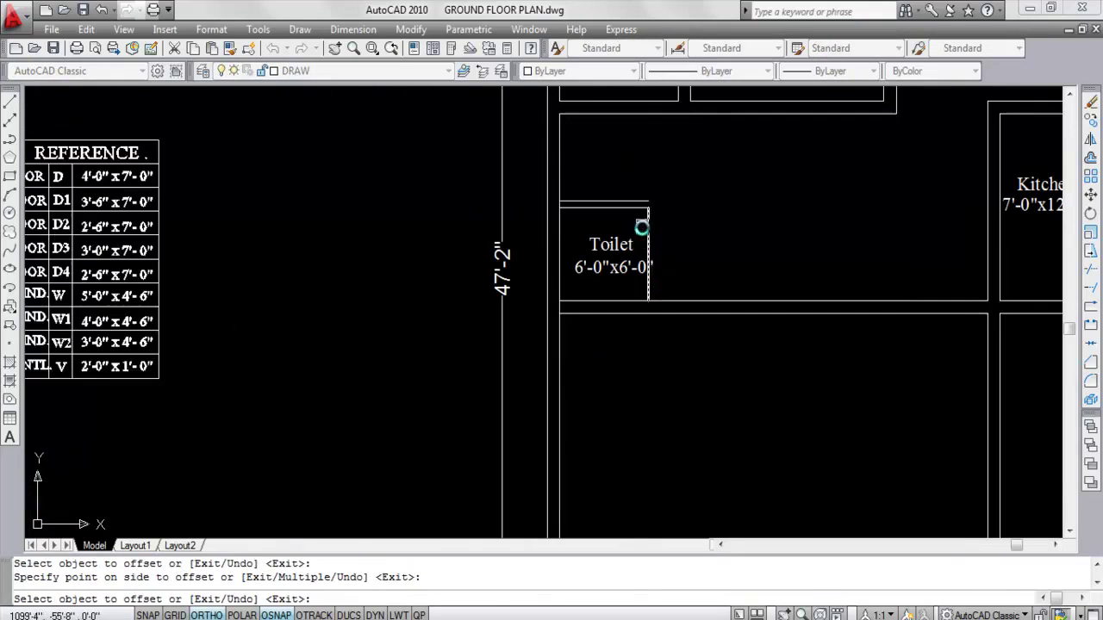
Offset the small toilet's right line 5" to the right and fillet the two outer wall lines into a corner
{"action": "key", "text": "Escape"}
{"action": "key", "text": "Return"}
{"action": "scroll", "coordinate": [667, 225], "scroll_direction": "up", "scroll_amount": 2}
{"action": "left_click", "coordinate": [649, 215]}
{"action": "left_click", "coordinate": [588, 168]}
{"action": "scroll", "coordinate": [743, 173], "scroll_direction": "down", "scroll_amount": 3}
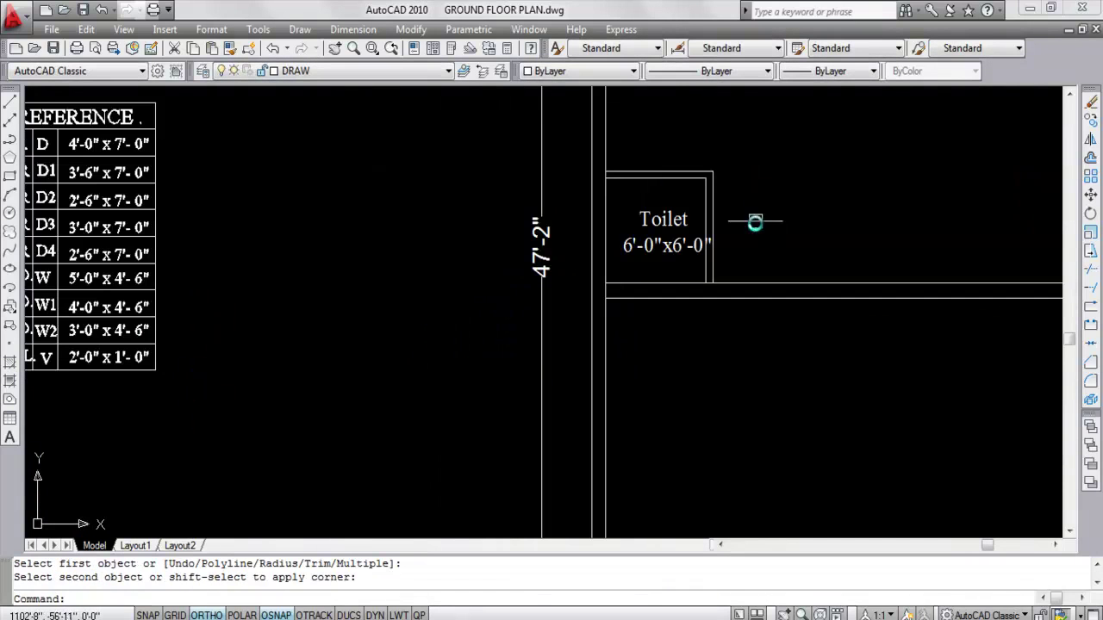
Move the small toilet's name and size label to the left so it fits inside the room
{"action": "left_click", "coordinate": [677, 247]}
{"action": "left_click", "coordinate": [655, 219]}
{"action": "type", "text": "m"}
{"action": "key", "text": "Return"}
{"action": "scroll", "coordinate": [672, 221], "scroll_direction": "up", "scroll_amount": 5}
{"action": "left_click", "coordinate": [709, 245]}
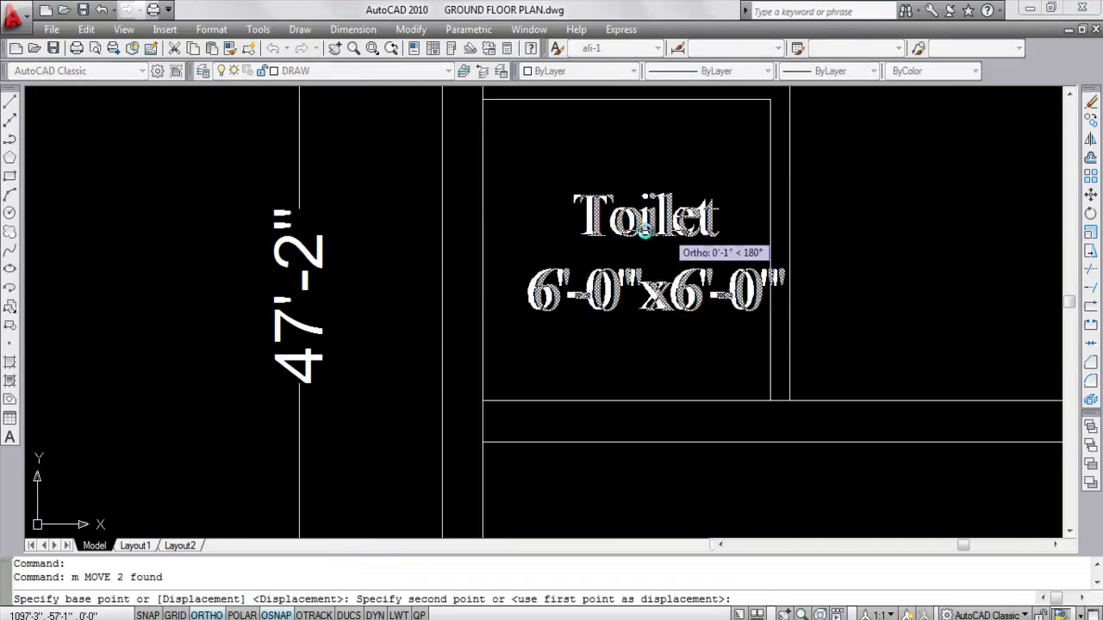
{"action": "scroll", "coordinate": [626, 195], "scroll_direction": "down", "scroll_amount": 3}
{"action": "left_click", "coordinate": [623, 192]}
Trim the overlapping lines where the small toilet's walls and the horizontal wall below meet the adjoining walls
{"action": "type", "text": "tr"}
{"action": "key", "text": "Return"}
{"action": "key", "text": "Return"}
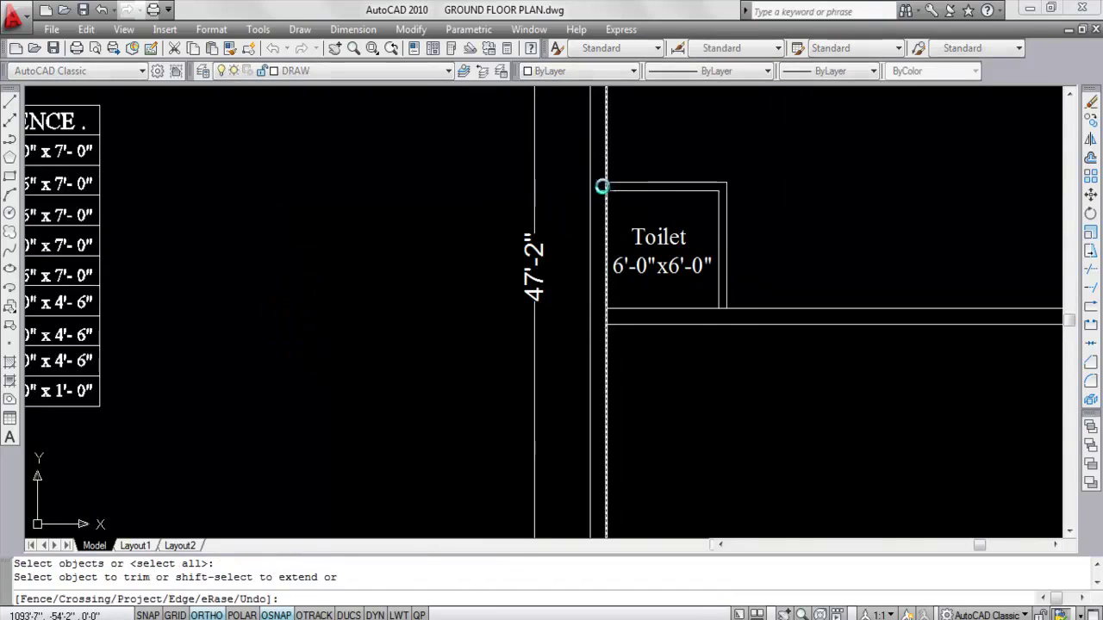
{"action": "scroll", "coordinate": [602, 189], "scroll_direction": "up", "scroll_amount": 4}
{"action": "scroll", "coordinate": [603, 185], "scroll_direction": "down", "scroll_amount": 5}
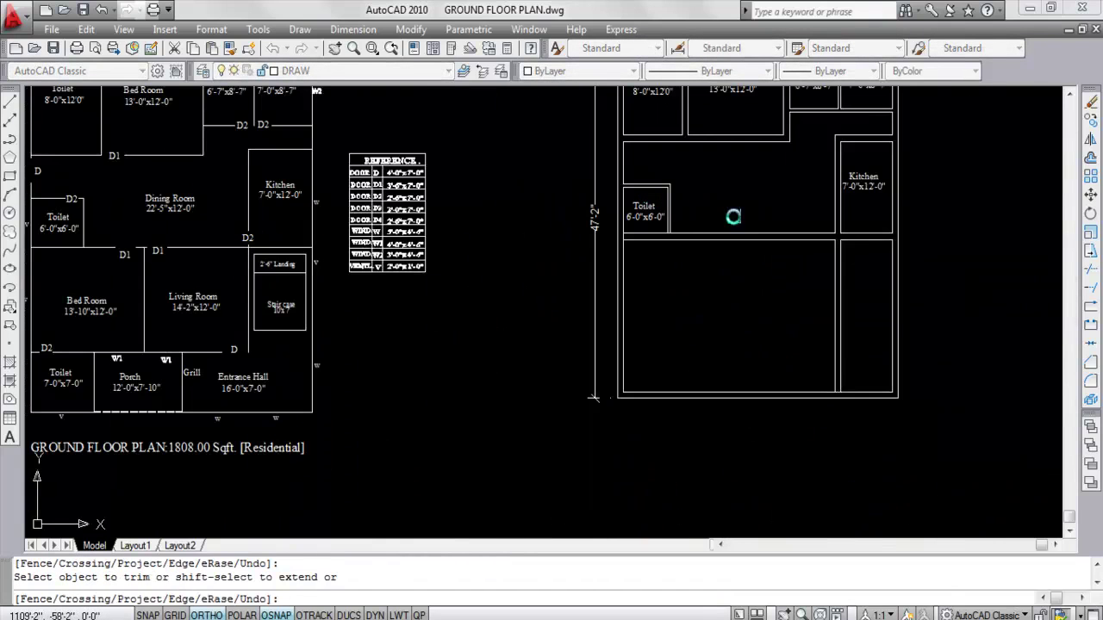
{"action": "scroll", "coordinate": [685, 220], "scroll_direction": "up", "scroll_amount": 9}
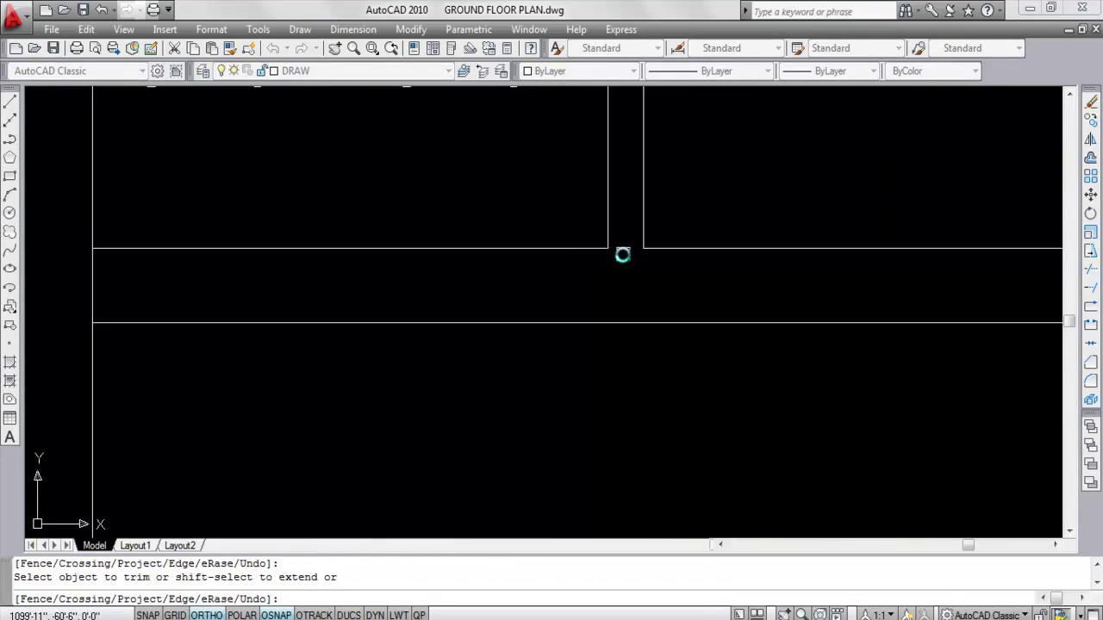
{"action": "scroll", "coordinate": [638, 262], "scroll_direction": "down", "scroll_amount": 6}
{"action": "scroll", "coordinate": [508, 275], "scroll_direction": "down", "scroll_amount": 4}
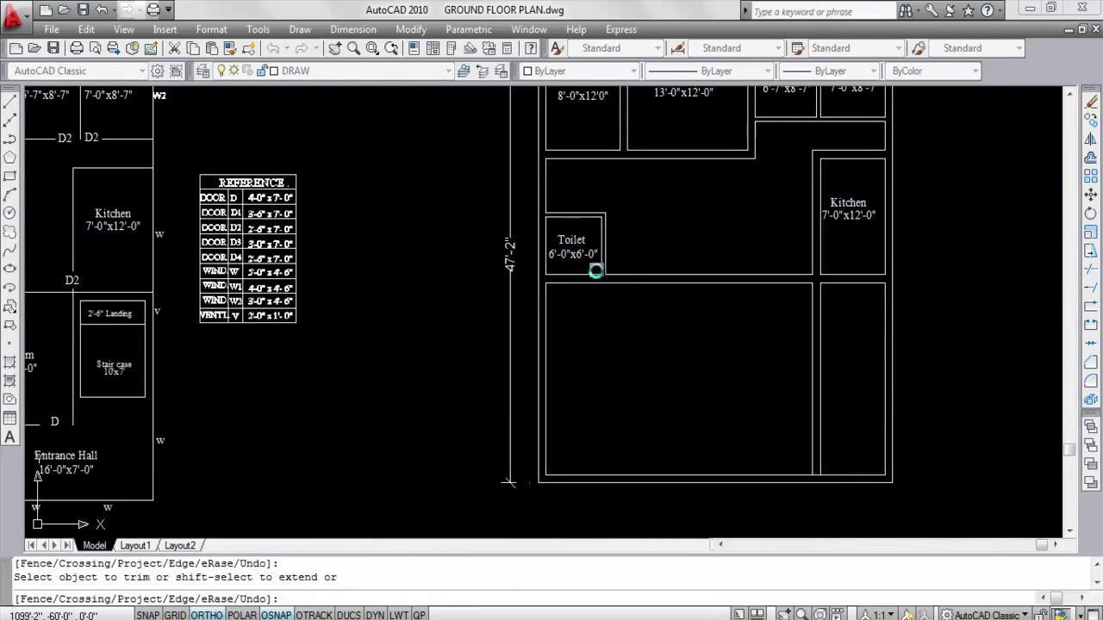
{"action": "key", "text": "Escape"}
Add a linear dimension from the small toilet's outer right wall line to the kitchen's left wall for the dining room width
{"action": "left_click", "coordinate": [352, 29]}
{"action": "left_click", "coordinate": [362, 75]}
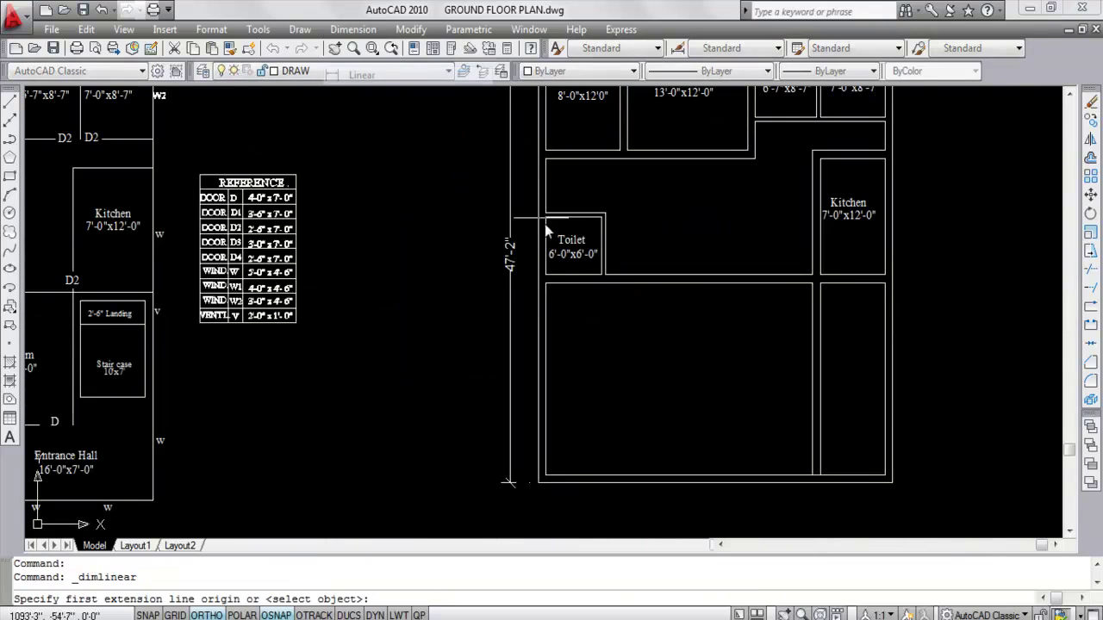
{"action": "scroll", "coordinate": [606, 280], "scroll_direction": "up", "scroll_amount": 3}
{"action": "left_click", "coordinate": [601, 263]}
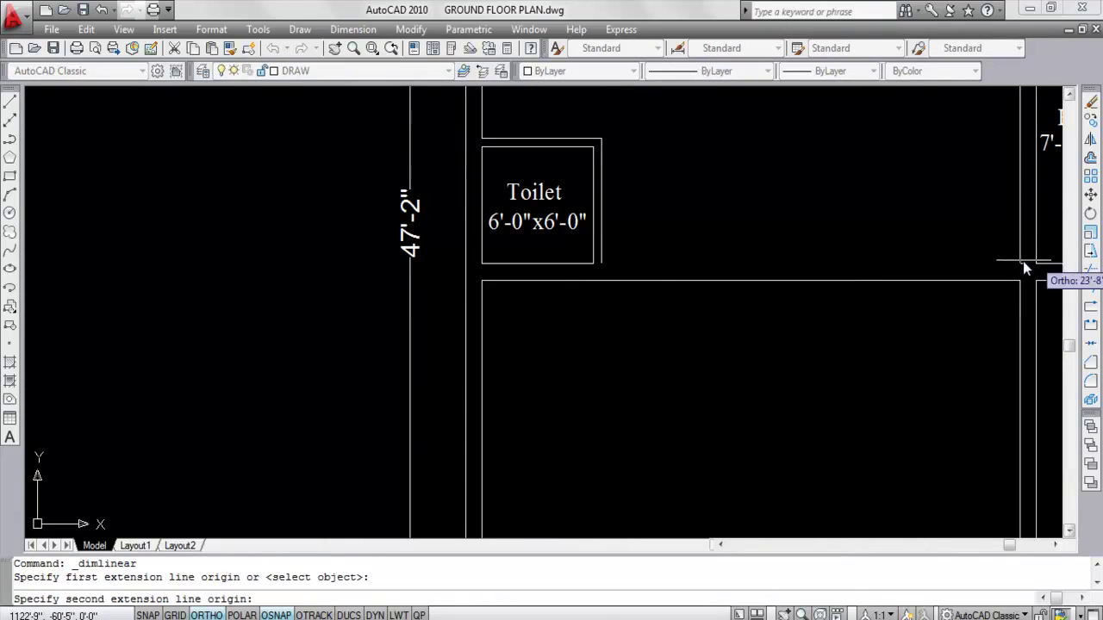
{"action": "left_click", "coordinate": [1021, 263]}
{"action": "left_click", "coordinate": [969, 210]}
{"action": "right_click", "coordinate": [652, 152]}
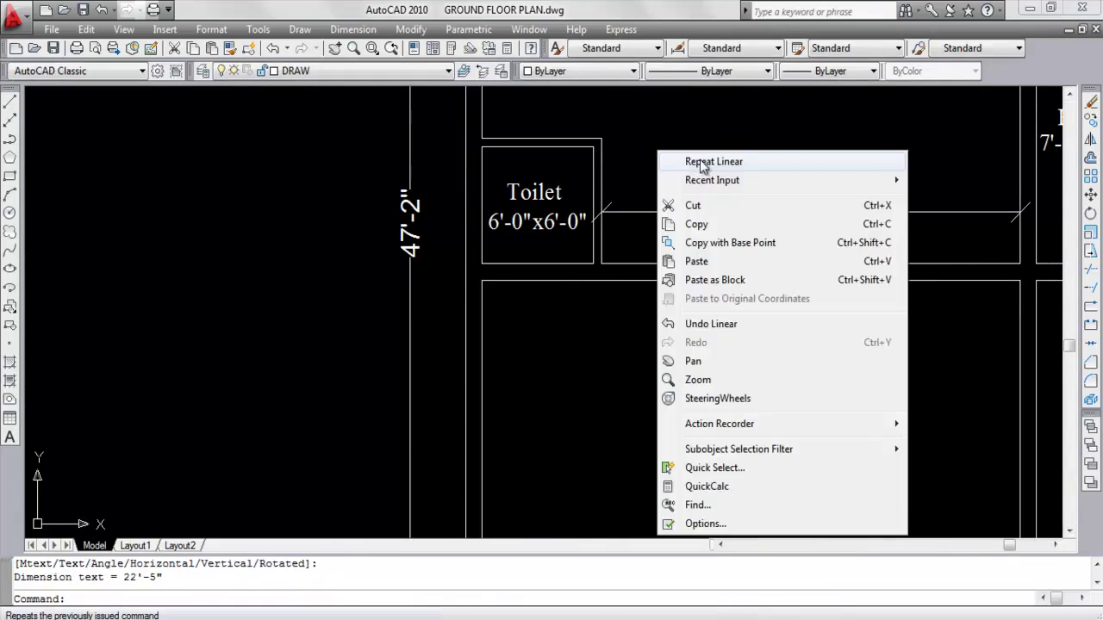
Add a vertical linear dimension across the dining room, from the wall line below the upper toilet to the wall line above the empty lower area
{"action": "left_click", "coordinate": [694, 156]}
{"action": "scroll", "coordinate": [682, 210], "scroll_direction": "down", "scroll_amount": 2}
{"action": "left_click", "coordinate": [554, 96]}
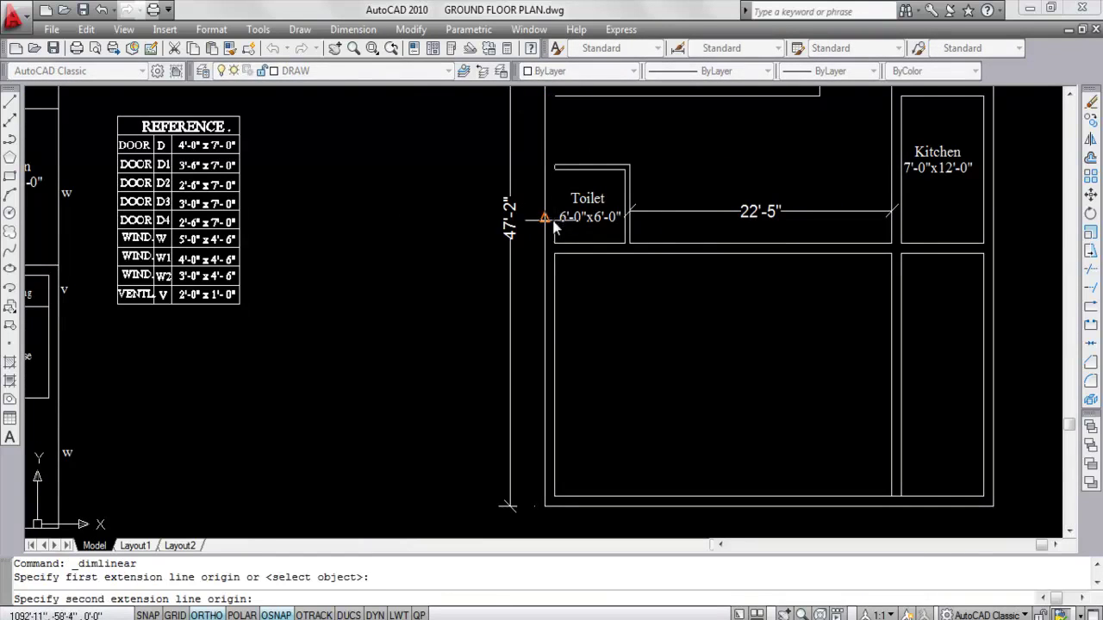
{"action": "left_click", "coordinate": [555, 245]}
{"action": "left_click", "coordinate": [677, 208]}
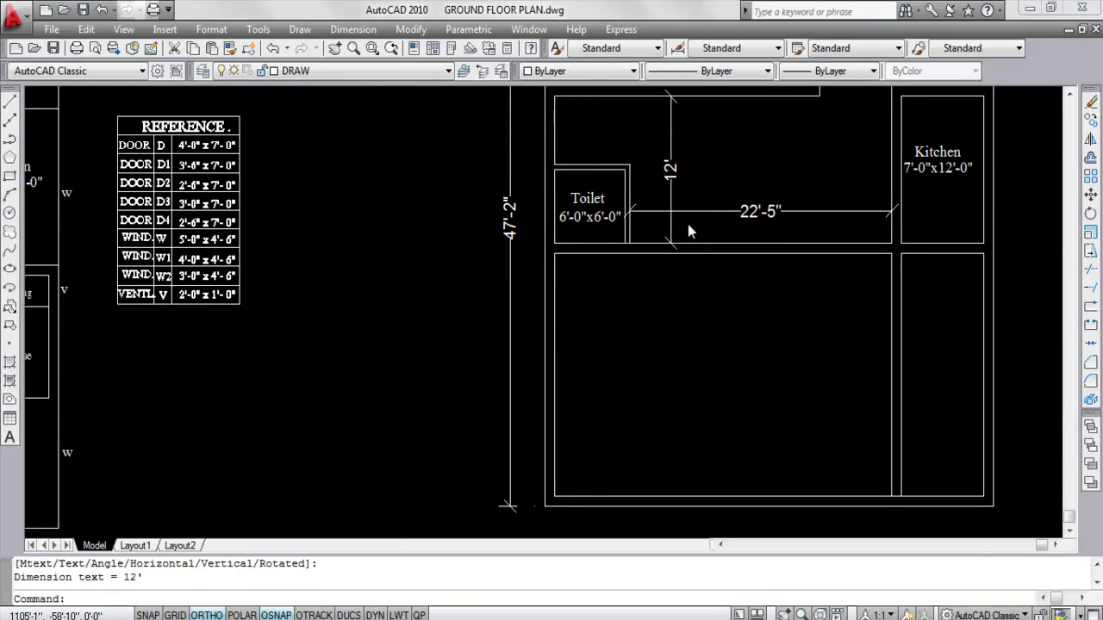
Copy the Dining Room 22'-5"x12'-0" label from the existing plan into the dining room of the new plan
{"action": "scroll", "coordinate": [685, 213], "scroll_direction": "down", "scroll_amount": 2}
{"action": "left_click", "coordinate": [122, 219]}
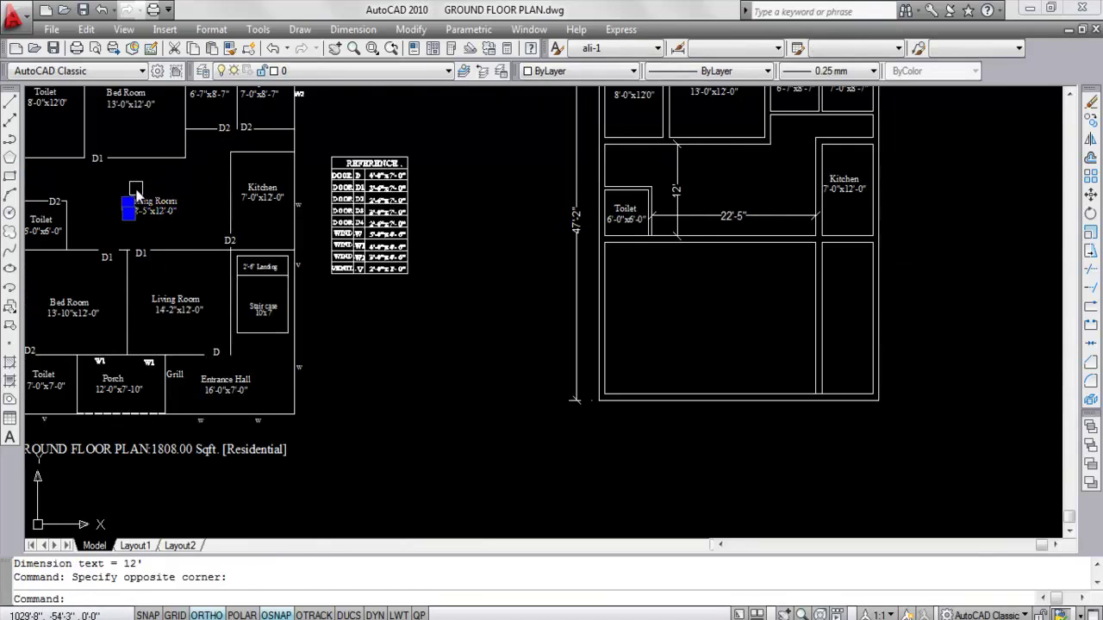
{"action": "left_click", "coordinate": [136, 195]}
{"action": "key", "text": "ctrl+c"}
{"action": "key", "text": "ctrl+v"}
{"action": "scroll", "coordinate": [741, 189], "scroll_direction": "up", "scroll_amount": 3}
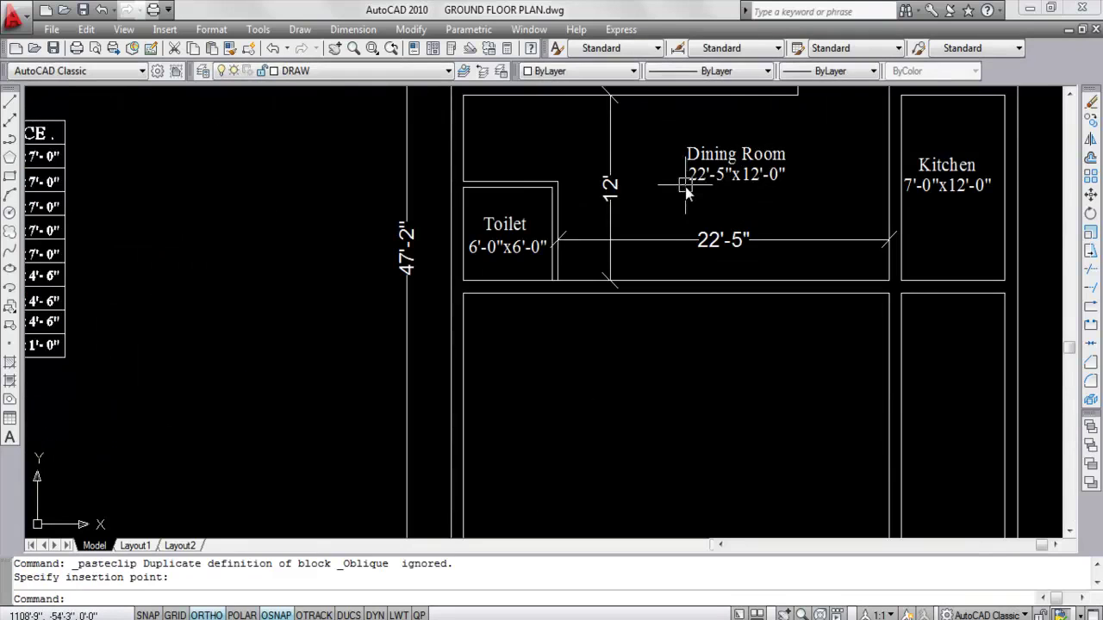
{"action": "middle_click_drag", "start_coordinate": [708, 197], "coordinate": [684, 252]}
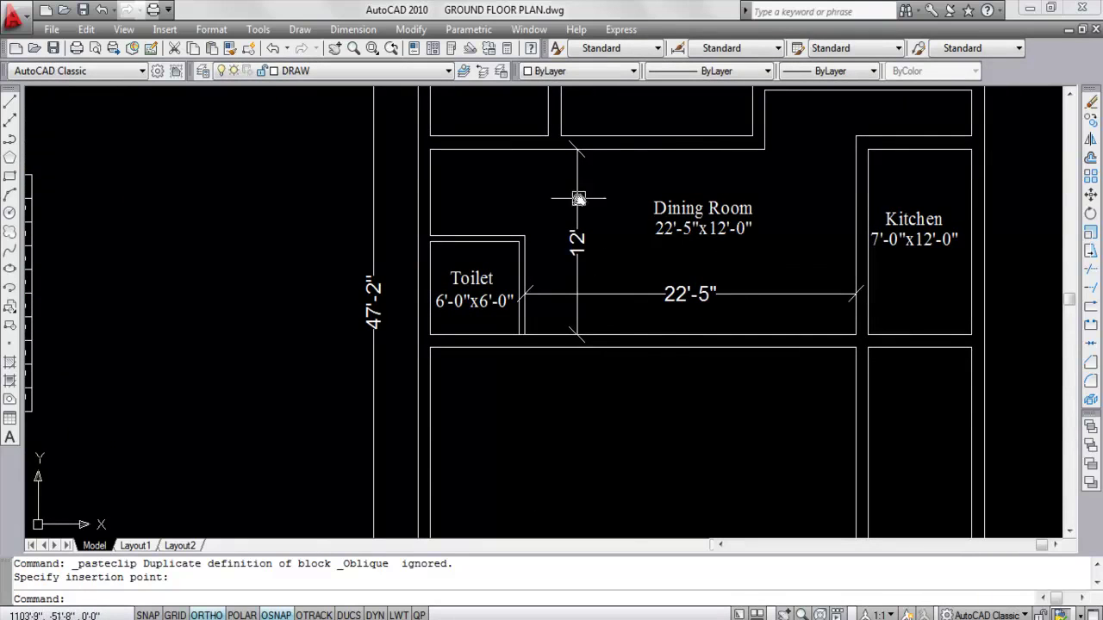
Delete the dining room's width and height dimensions and save the drawing
{"action": "left_click", "coordinate": [703, 297]}
{"action": "left_click", "coordinate": [577, 235]}
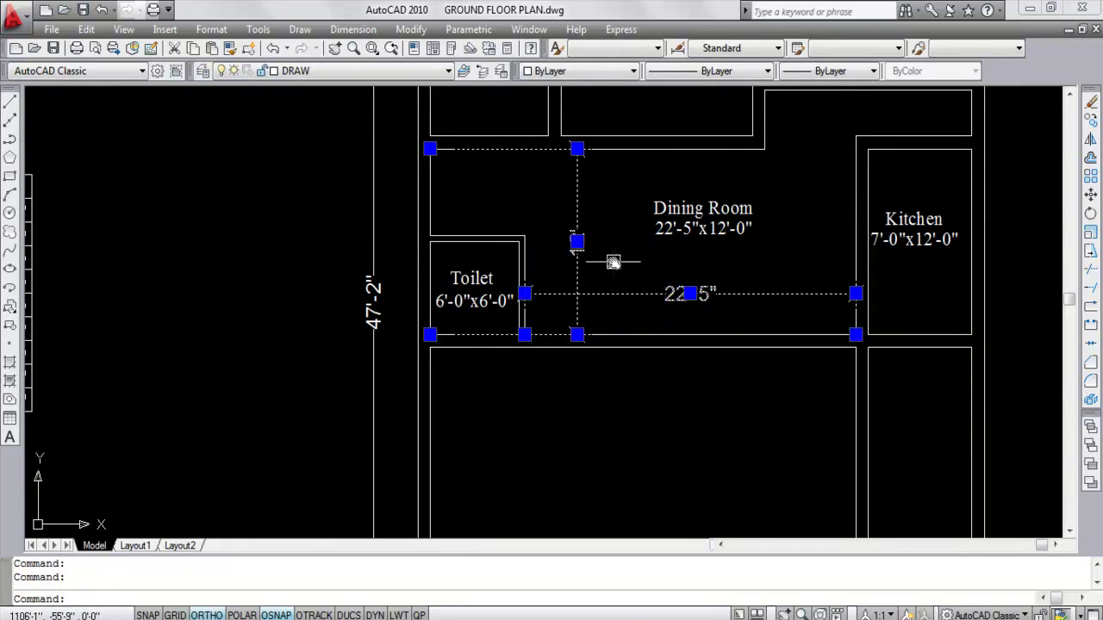
{"action": "key", "text": "Delete"}
{"action": "scroll", "coordinate": [617, 264], "scroll_direction": "down", "scroll_amount": 2}
{"action": "key", "text": "ctrl+s"}
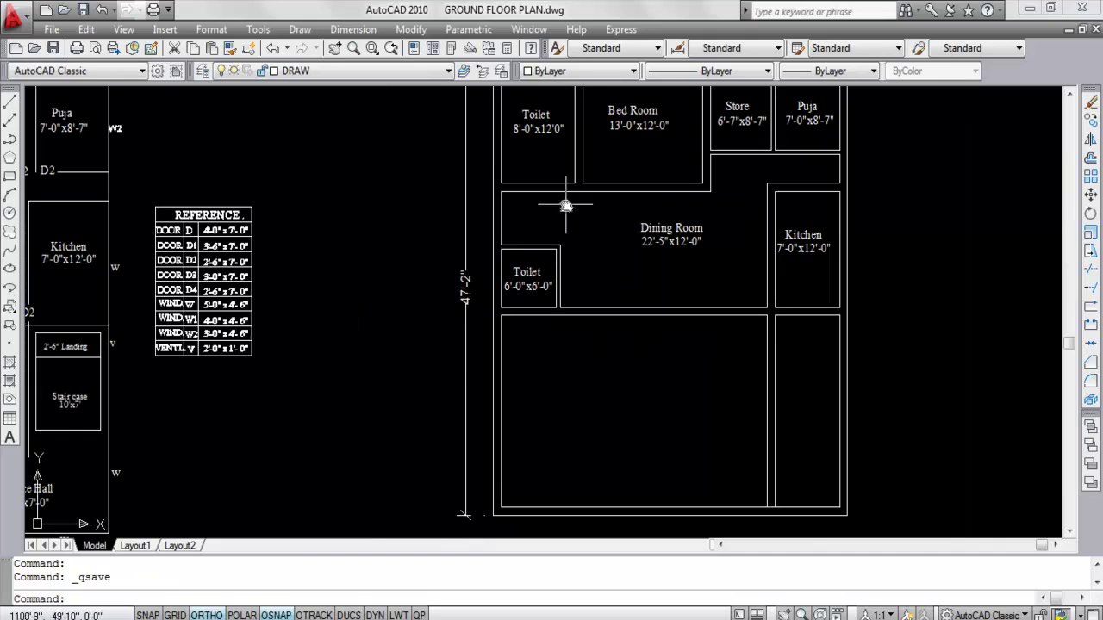
Move the Dining Room name and size label slightly down within the room, with Ortho turned off
{"action": "left_click", "coordinate": [679, 259]}
{"action": "left_click", "coordinate": [642, 228]}
{"action": "type", "text": "m"}
{"action": "key", "text": "Return"}
{"action": "left_click", "coordinate": [668, 251]}
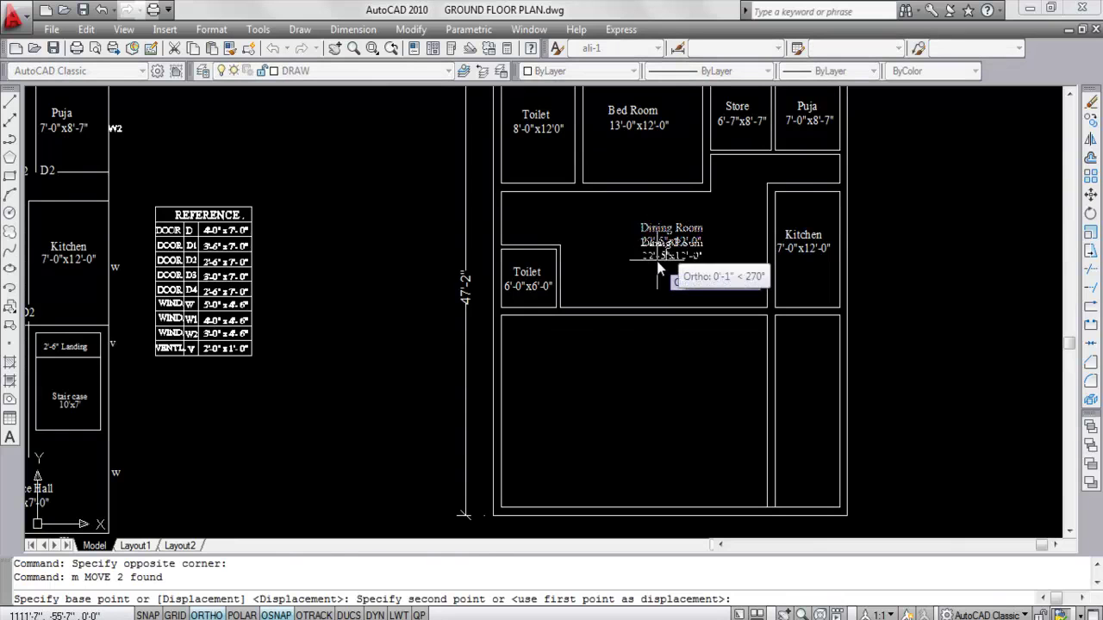
{"action": "key", "text": "F8"}
{"action": "left_click", "coordinate": [649, 260]}
{"action": "scroll", "coordinate": [653, 269], "scroll_direction": "down", "scroll_amount": 2}
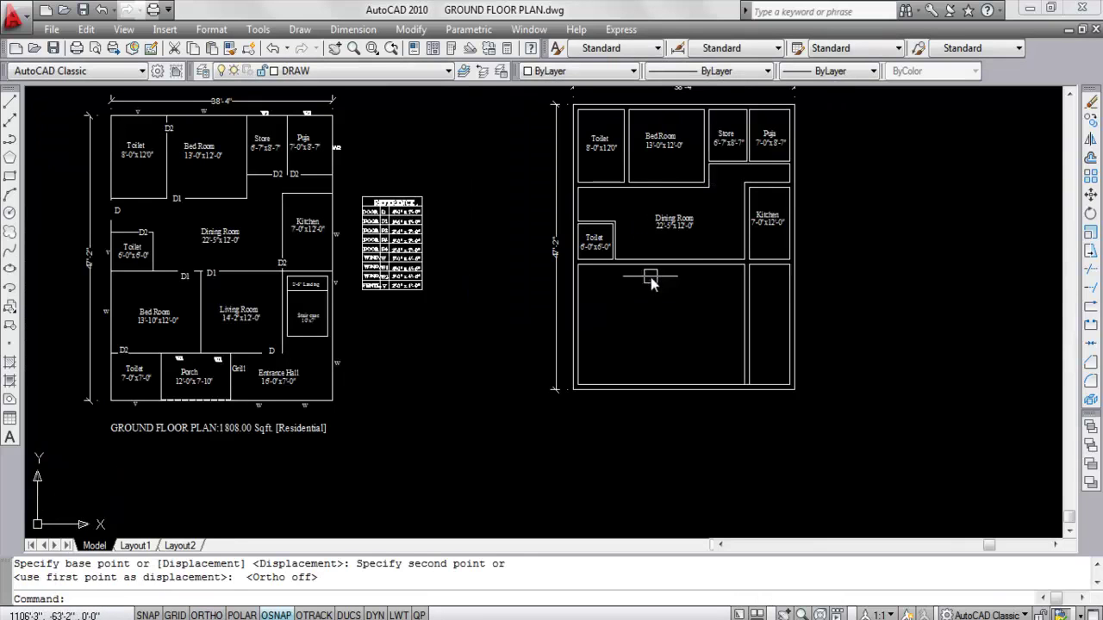
Copy the Bed Room 13'-10"x12'-0" label from the existing plan into the area below the small toilet in the new plan
{"action": "scroll", "coordinate": [164, 321], "scroll_direction": "up", "scroll_amount": 5}
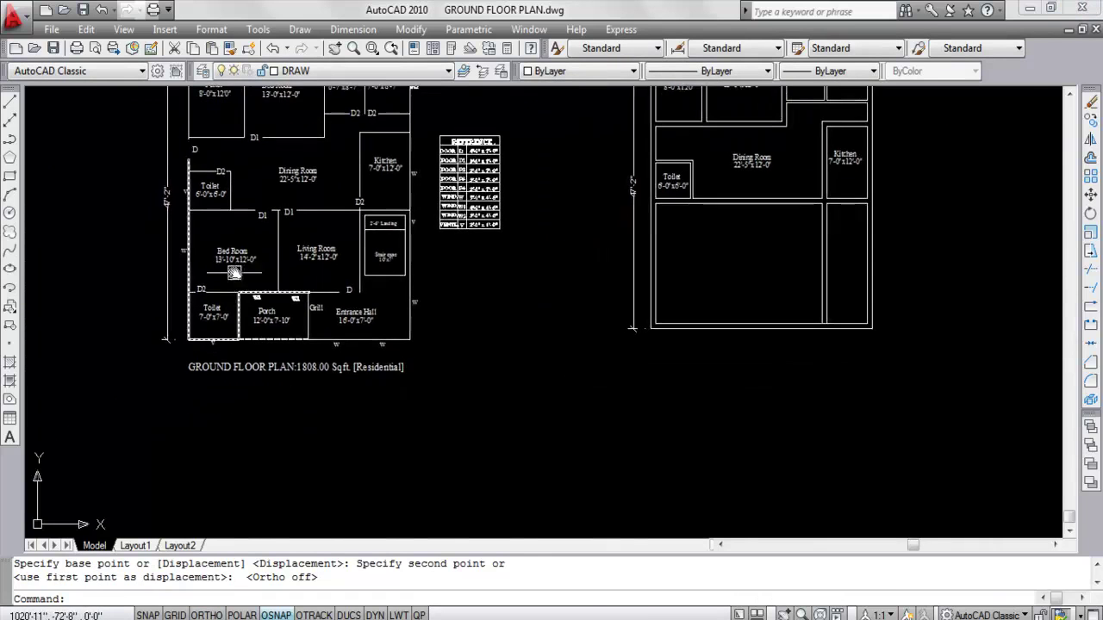
{"action": "middle_click_drag", "start_coordinate": [251, 251], "coordinate": [239, 299]}
{"action": "left_click_drag", "start_coordinate": [241, 325], "coordinate": [172, 237]}
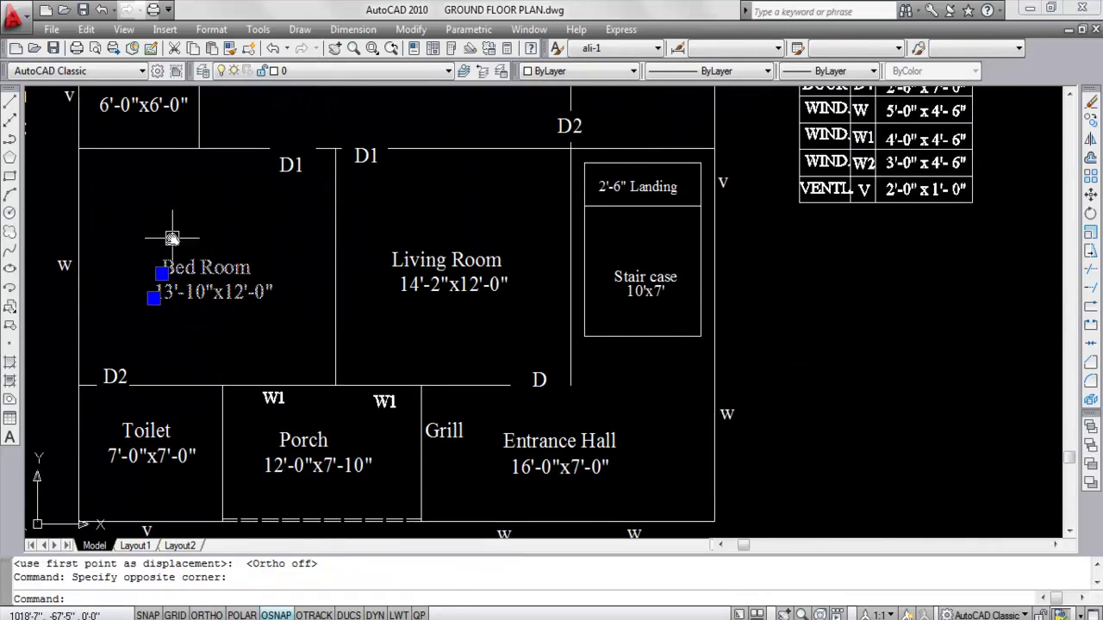
{"action": "key", "text": "ctrl+c"}
{"action": "key", "text": "ctrl+v"}
{"action": "scroll", "coordinate": [301, 305], "scroll_direction": "down", "scroll_amount": 5}
{"action": "scroll", "coordinate": [440, 293], "scroll_direction": "up", "scroll_amount": 6}
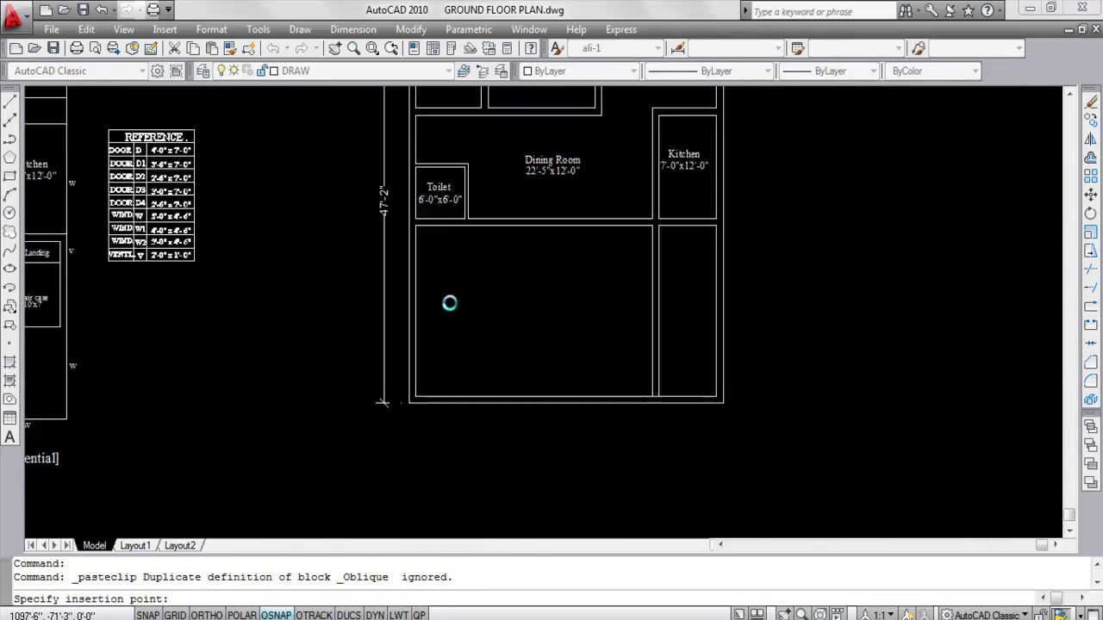
{"action": "left_click", "coordinate": [424, 283]}
{"action": "scroll", "coordinate": [472, 270], "scroll_direction": "up", "scroll_amount": 2}
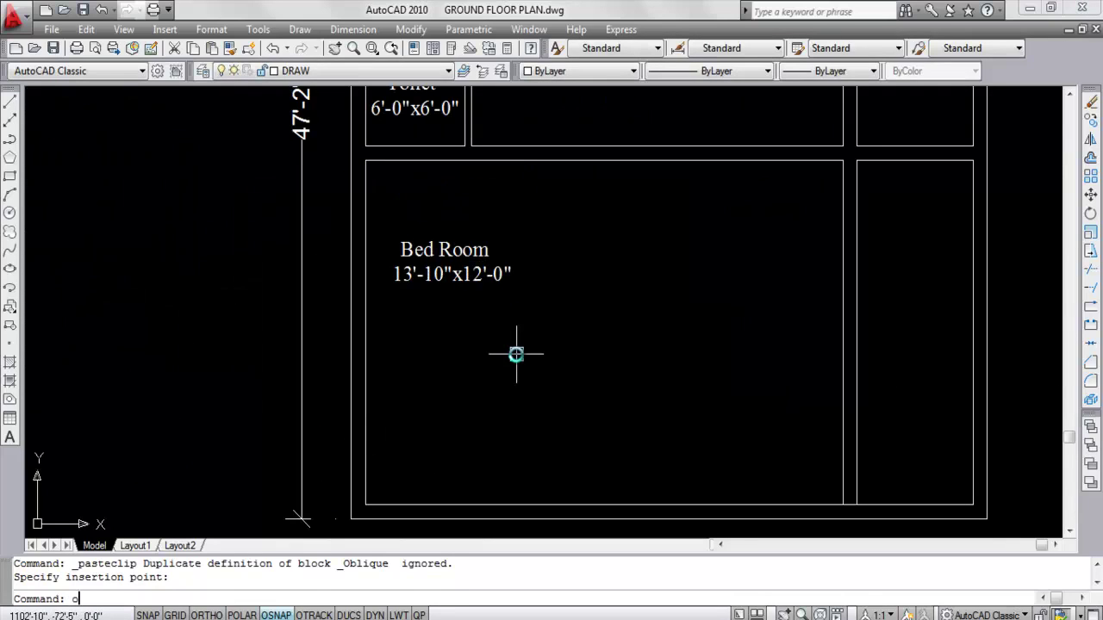
Offset the inner line of the left outer wall 13'10" to the right for the lower bedroom's width
{"action": "type", "text": "o"}
{"action": "key", "text": "Return"}
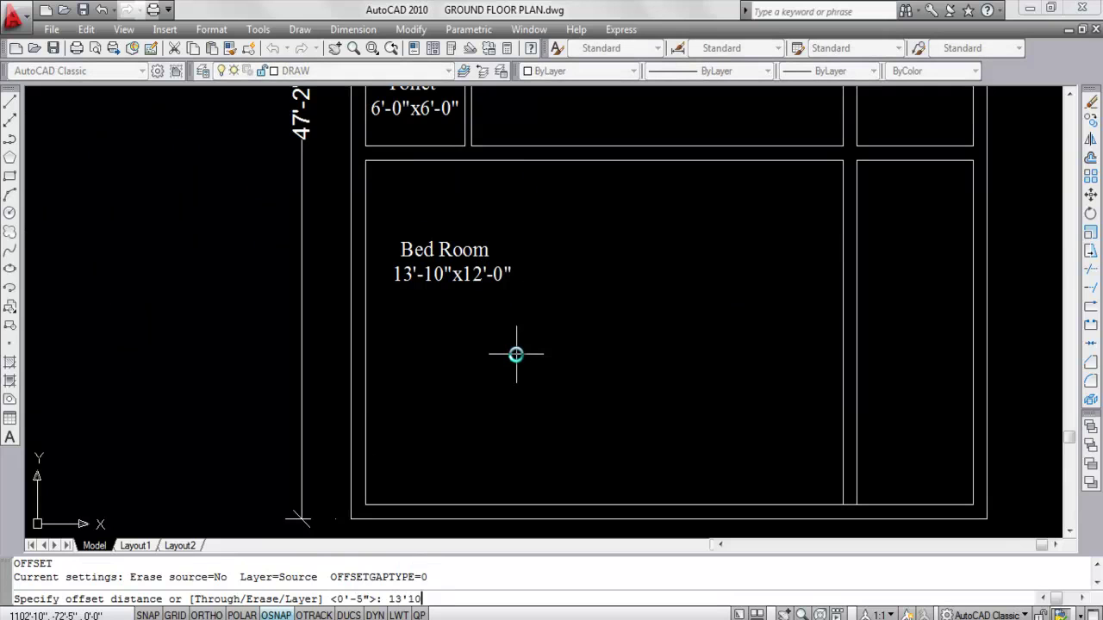
{"action": "type", "text": "13'10"}
{"action": "key", "text": "Return"}
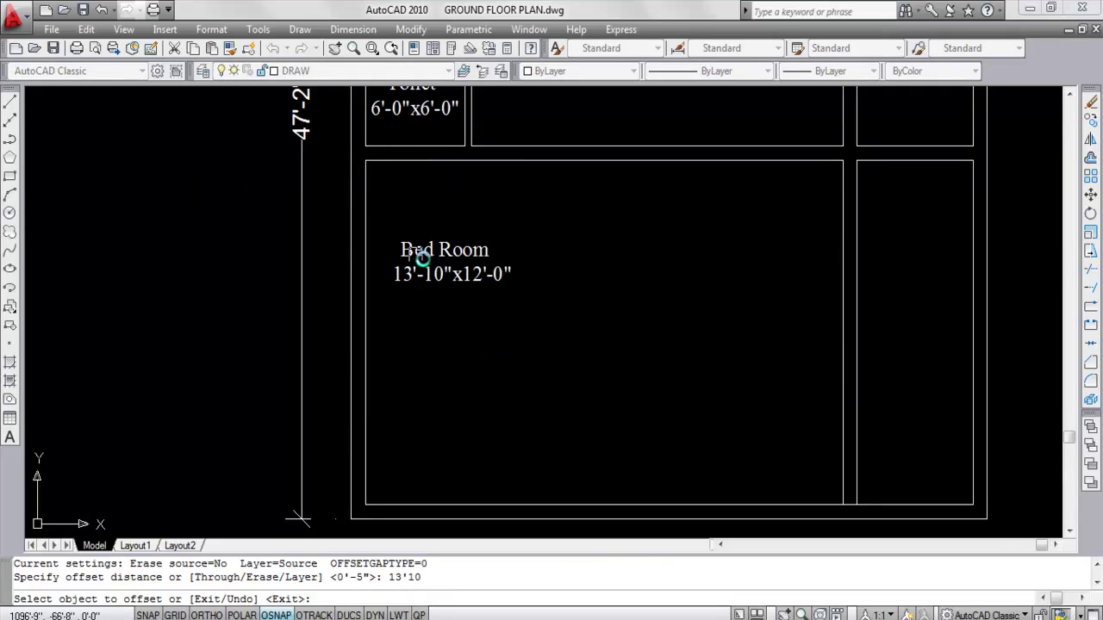
{"action": "left_click", "coordinate": [364, 185]}
{"action": "left_click", "coordinate": [598, 211]}
{"action": "key", "text": "Return"}
Offset the bedroom's new right line 10" to the right to form the partition wall
{"action": "key", "text": "Return"}
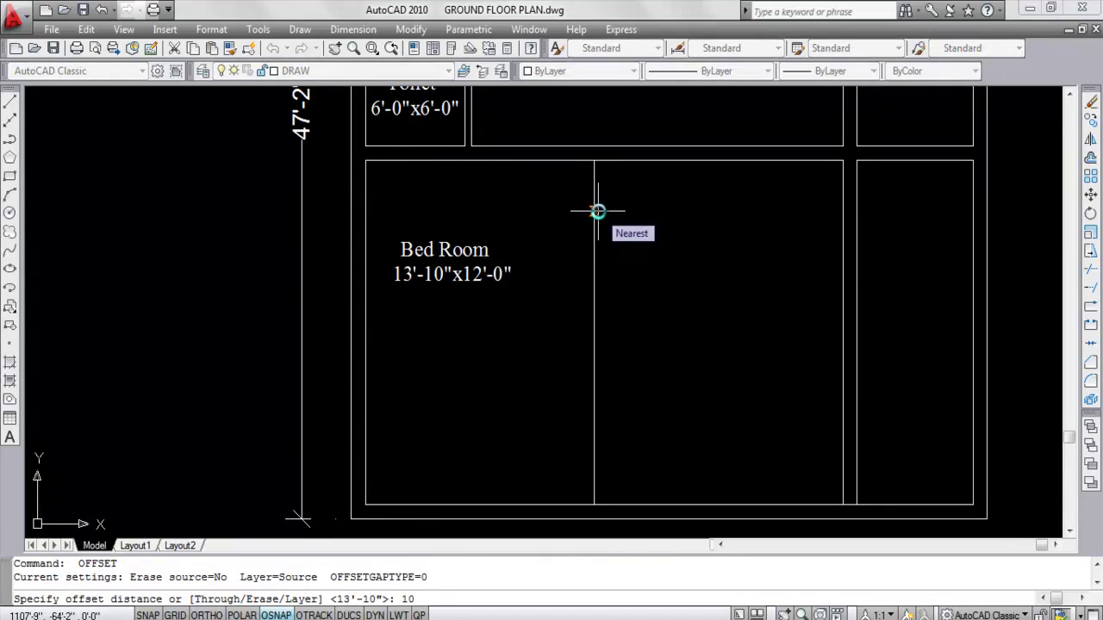
{"action": "key", "text": "Return"}
{"action": "left_click", "coordinate": [646, 239]}
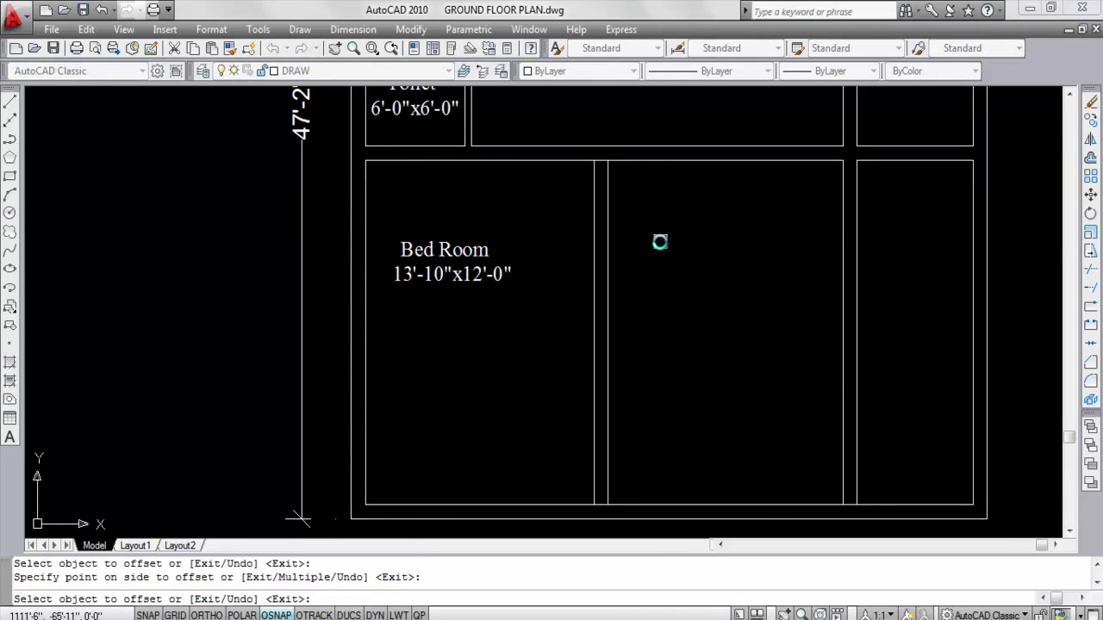
{"action": "key", "text": "Return"}
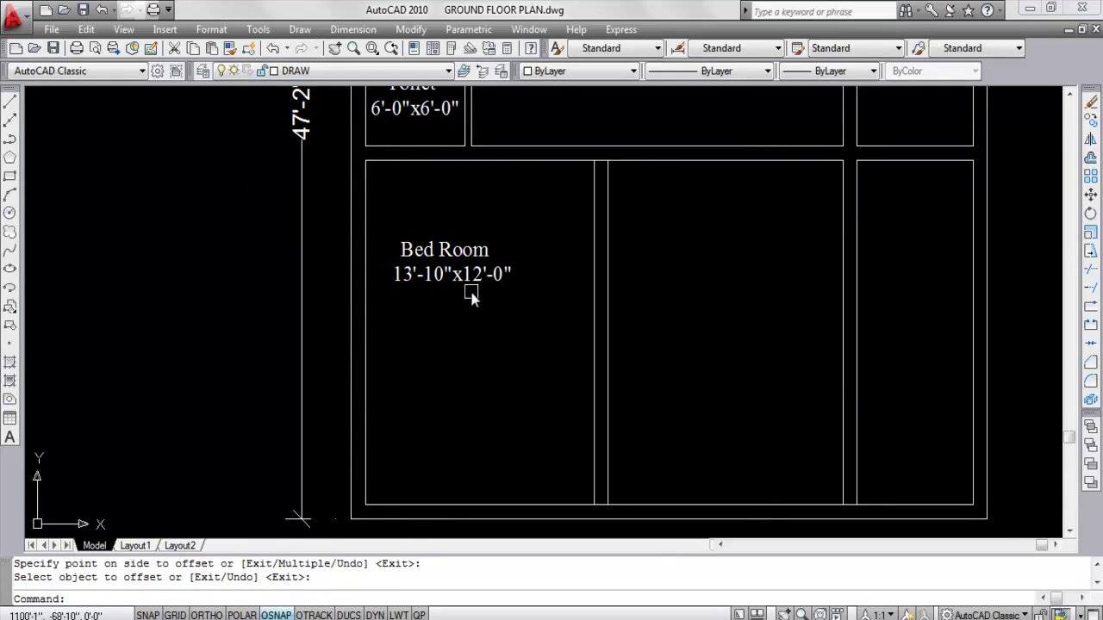
Offset the lower bedroom's top wall line 12' downward for the room's length
{"action": "type", "text": "o"}
{"action": "key", "text": "Return"}
{"action": "type", "text": "1"}
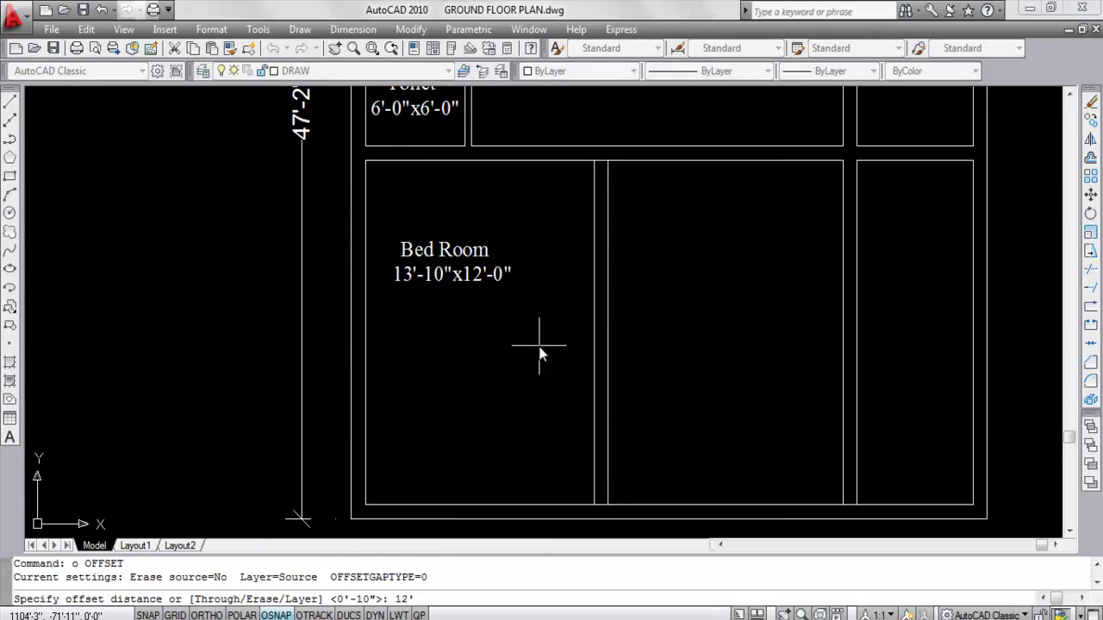
{"action": "type", "text": "2'"}
{"action": "key", "text": "Return"}
{"action": "left_click", "coordinate": [570, 160]}
{"action": "left_click", "coordinate": [561, 289]}
{"action": "key", "text": "Return"}
Offset the bedroom's new bottom line 10" downward to form the horizontal wall
{"action": "key", "text": "Return"}
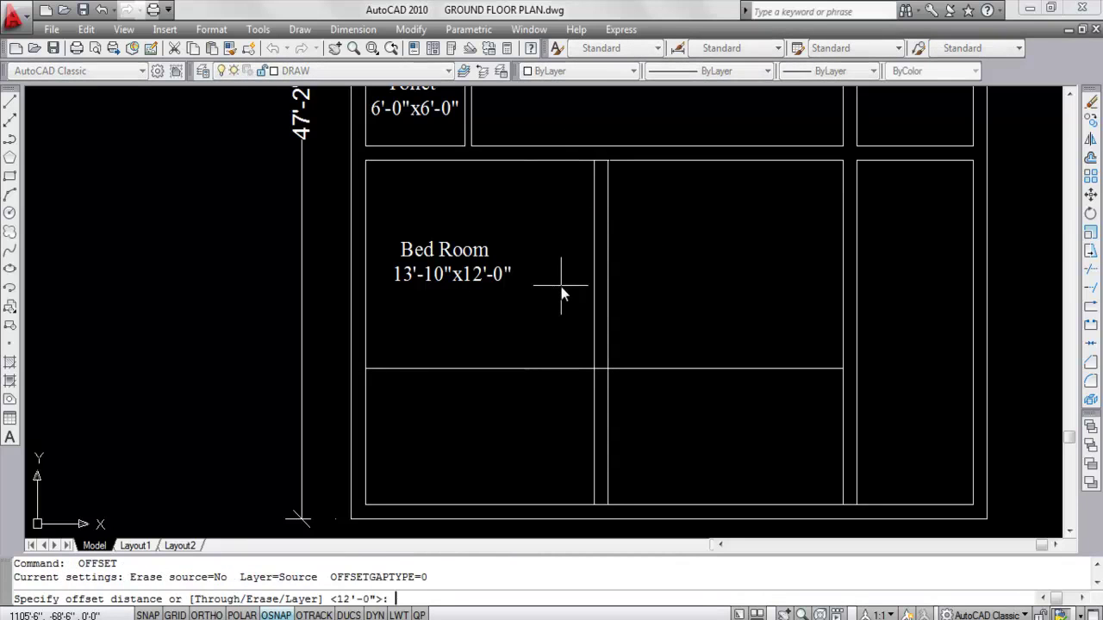
{"action": "type", "text": "10"}
{"action": "key", "text": "Return"}
{"action": "left_click", "coordinate": [558, 369]}
{"action": "left_click", "coordinate": [556, 405]}
{"action": "key", "text": "Escape"}
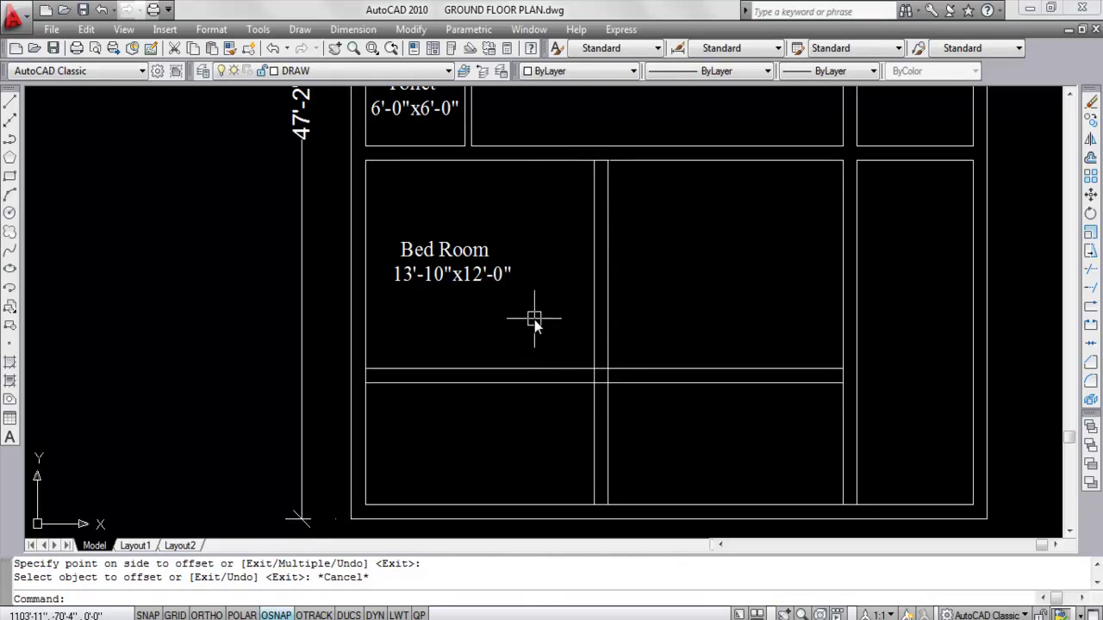
Copy the Living Room 14'-2"x12'-0" label from the existing plan into the room to the right of the lower bedroom
{"action": "scroll", "coordinate": [581, 284], "scroll_direction": "down", "scroll_amount": 4}
{"action": "middle_click_drag", "start_coordinate": [286, 274], "coordinate": [452, 322]}
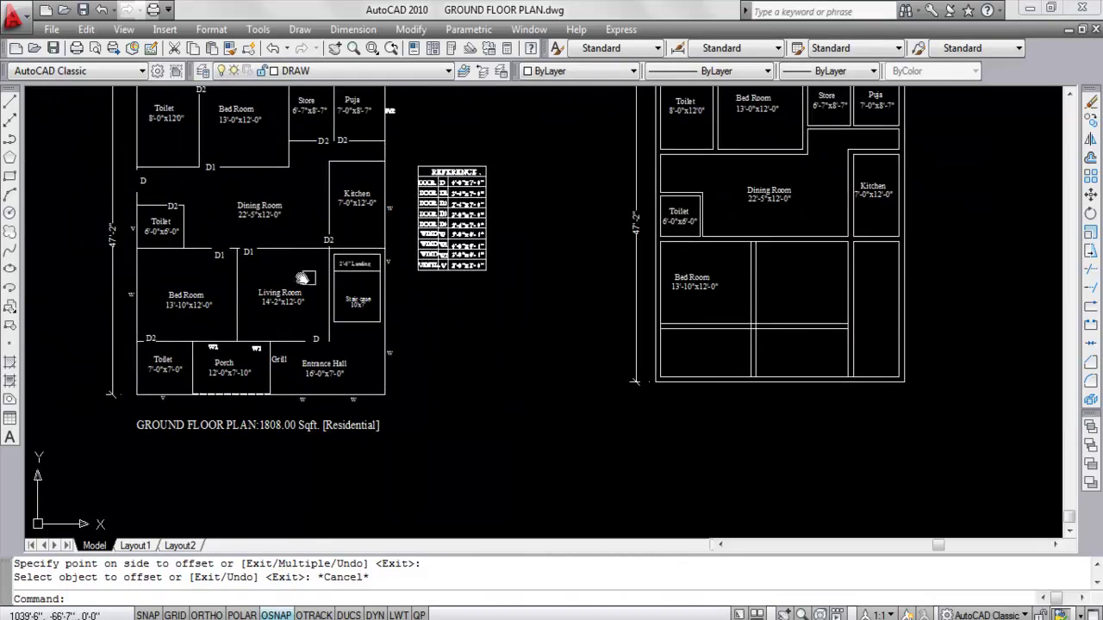
{"action": "scroll", "coordinate": [289, 296], "scroll_direction": "up", "scroll_amount": 3}
{"action": "left_click", "coordinate": [330, 334]}
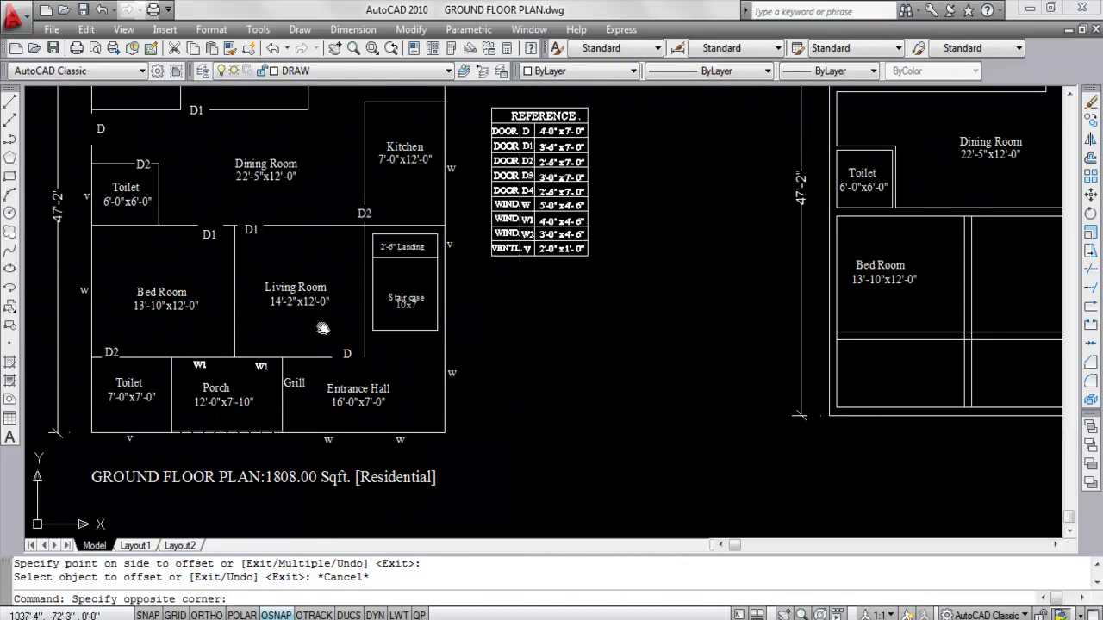
{"action": "left_click", "coordinate": [262, 263]}
{"action": "key", "text": "ctrl+c"}
{"action": "key", "text": "ctrl+v"}
{"action": "scroll", "coordinate": [221, 267], "scroll_direction": "down", "scroll_amount": 3}
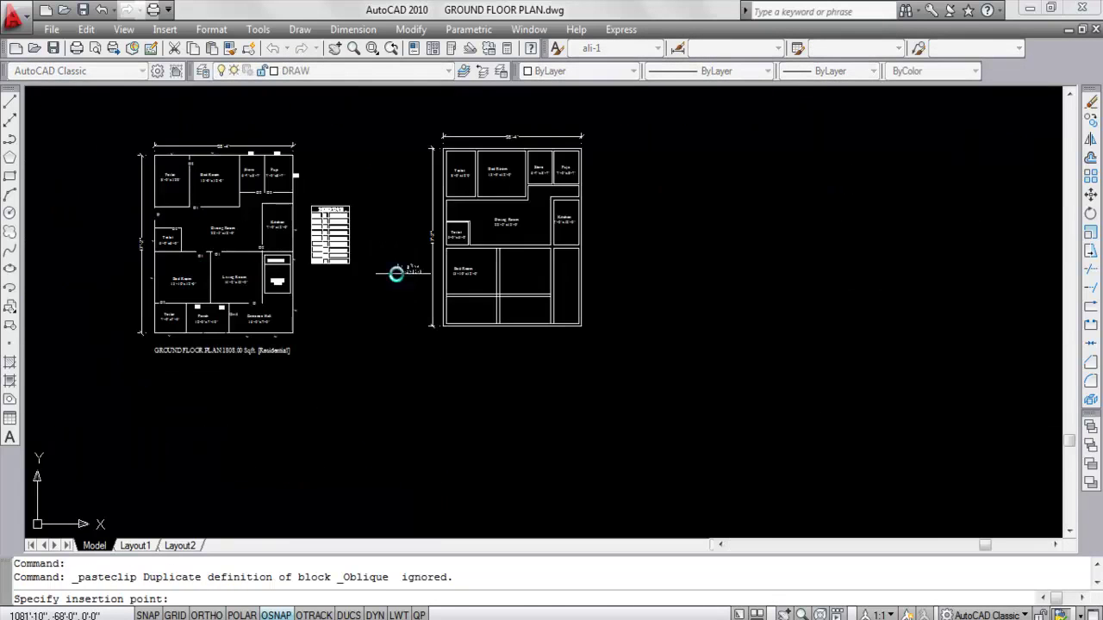
{"action": "scroll", "coordinate": [458, 276], "scroll_direction": "up", "scroll_amount": 4}
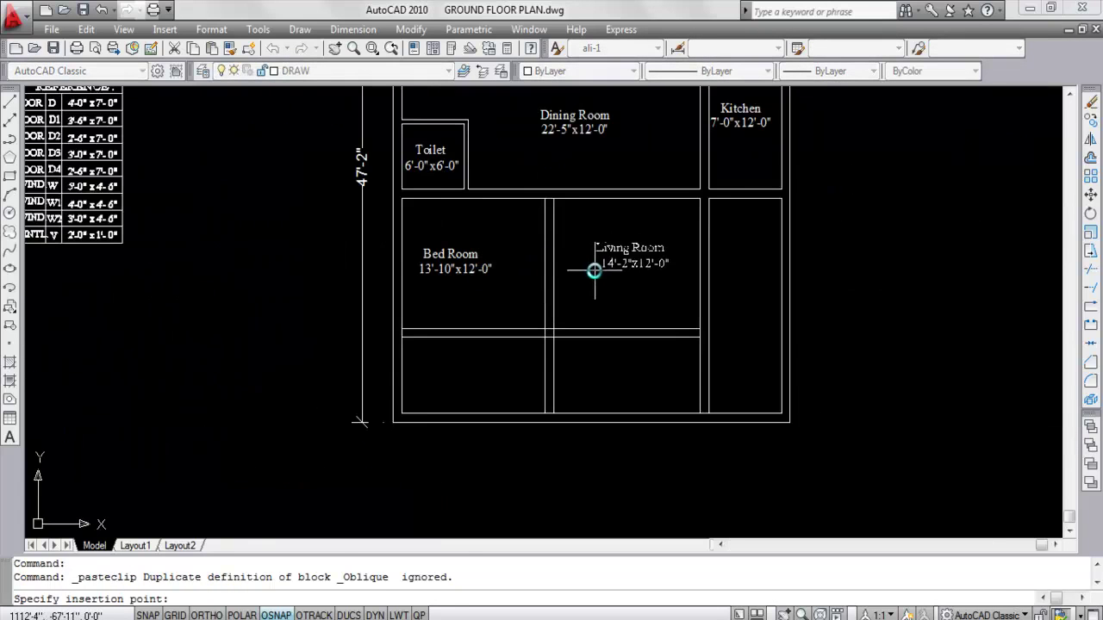
{"action": "left_click", "coordinate": [595, 271]}
Add a linear dimension for the living room's width between its left and right wall lines
{"action": "middle_click_drag", "start_coordinate": [627, 291], "coordinate": [497, 269]}
{"action": "scroll", "coordinate": [497, 269], "scroll_direction": "up", "scroll_amount": 2}
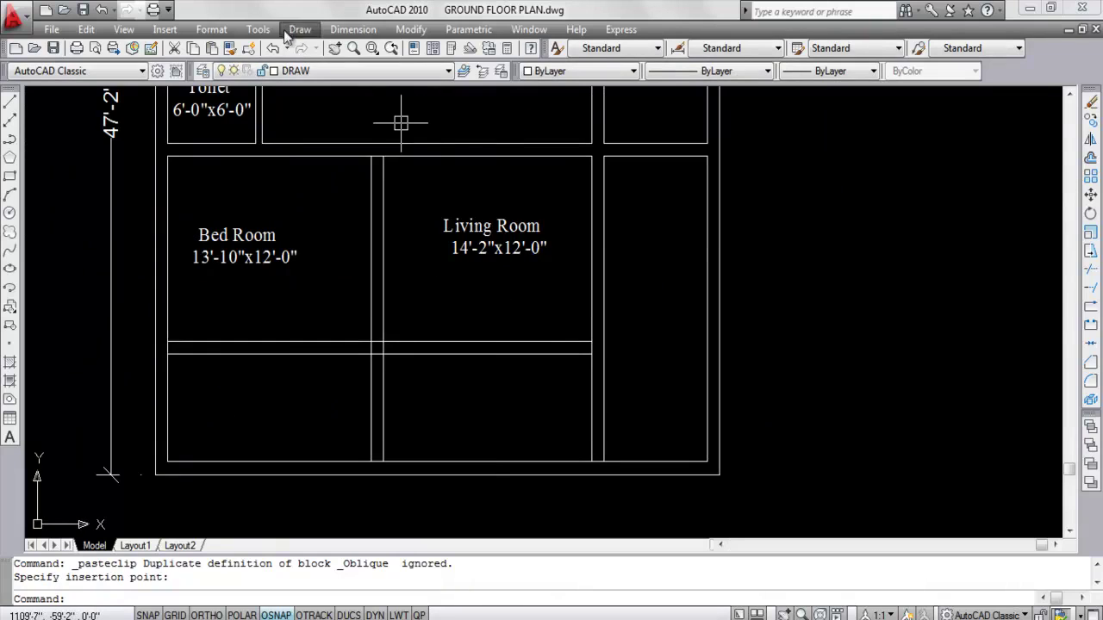
{"action": "left_click", "coordinate": [353, 30]}
{"action": "left_click", "coordinate": [360, 75]}
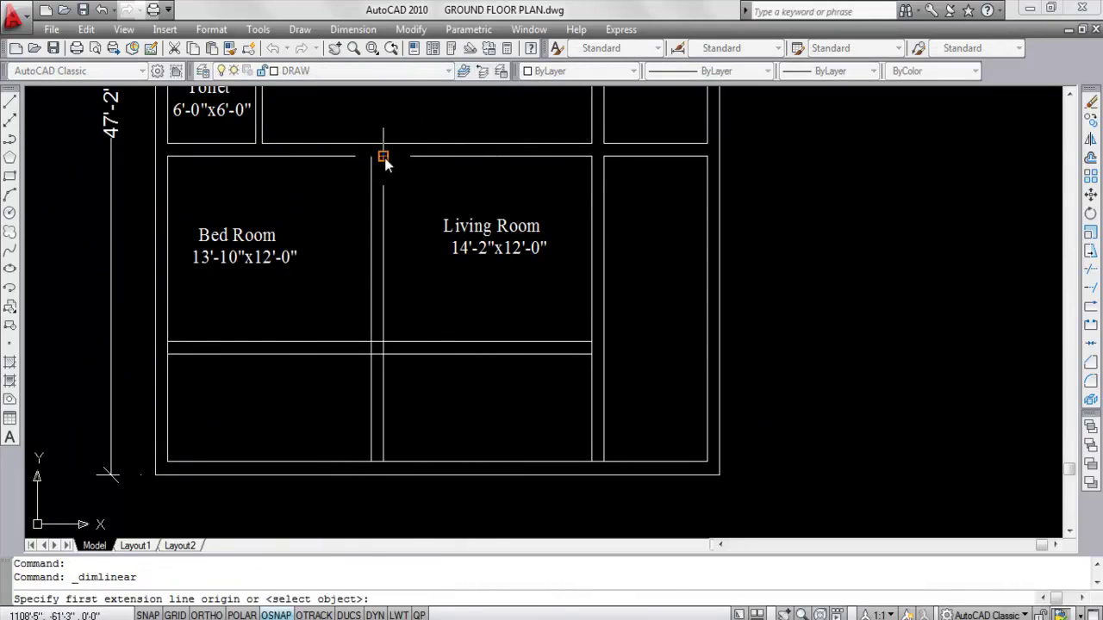
{"action": "left_click", "coordinate": [383, 157]}
{"action": "left_click", "coordinate": [592, 158]}
{"action": "left_click", "coordinate": [583, 176]}
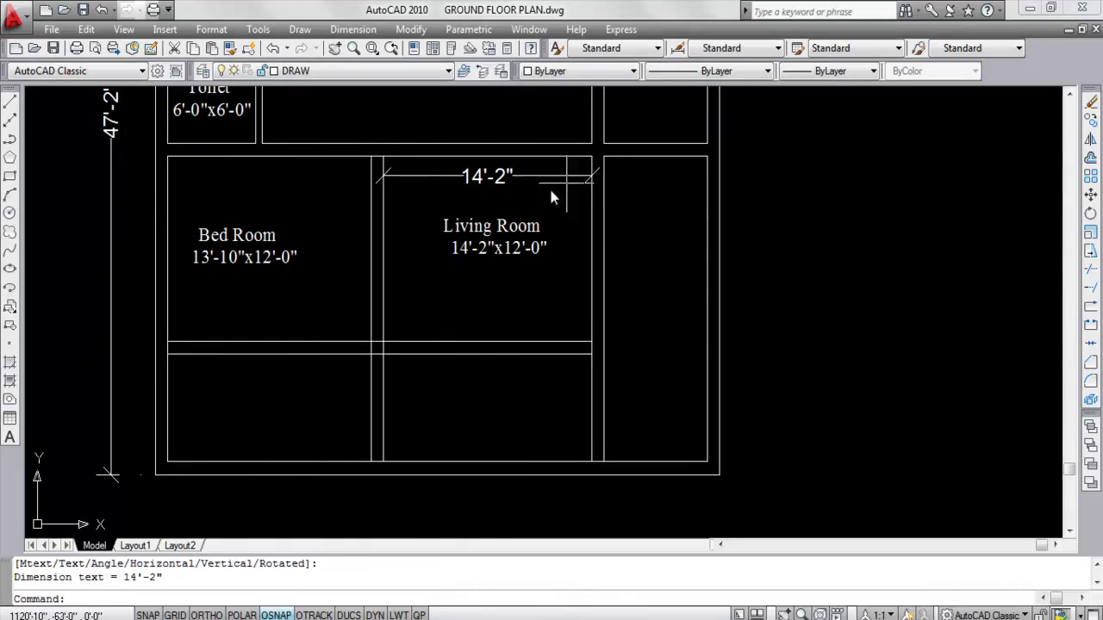
Add a vertical linear dimension along the living room's right wall, from its top line to its bottom line
{"action": "right_click", "coordinate": [512, 140]}
{"action": "left_click", "coordinate": [539, 146]}
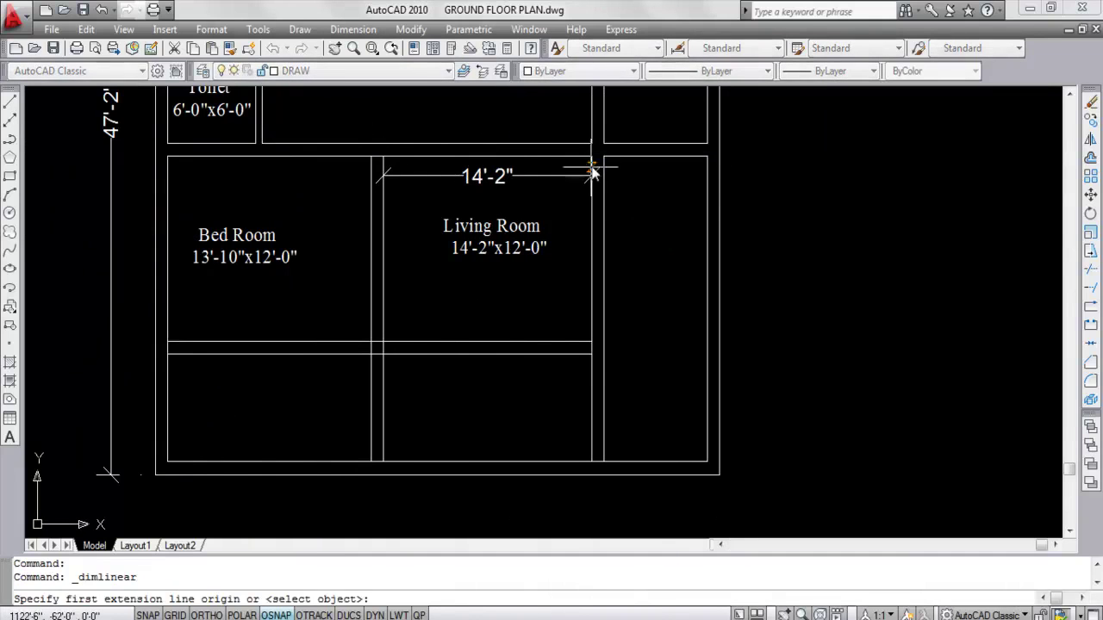
{"action": "left_click", "coordinate": [593, 158]}
{"action": "left_click", "coordinate": [592, 341]}
{"action": "left_click", "coordinate": [579, 323]}
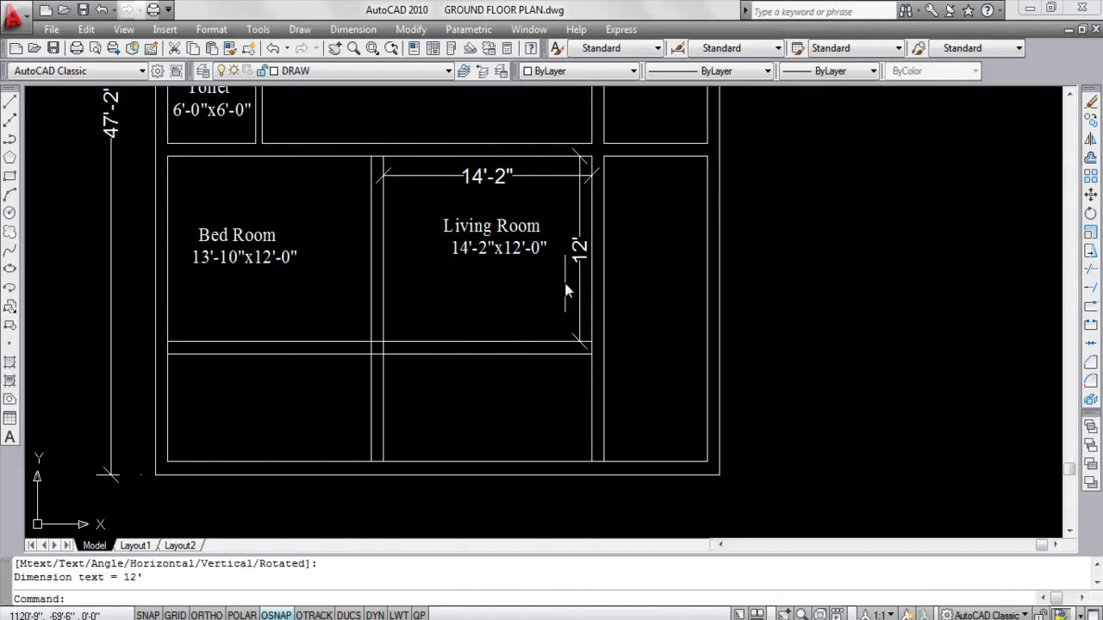
Delete the living room's width and height dimensions
{"action": "left_click", "coordinate": [576, 267]}
{"action": "left_click", "coordinate": [523, 176]}
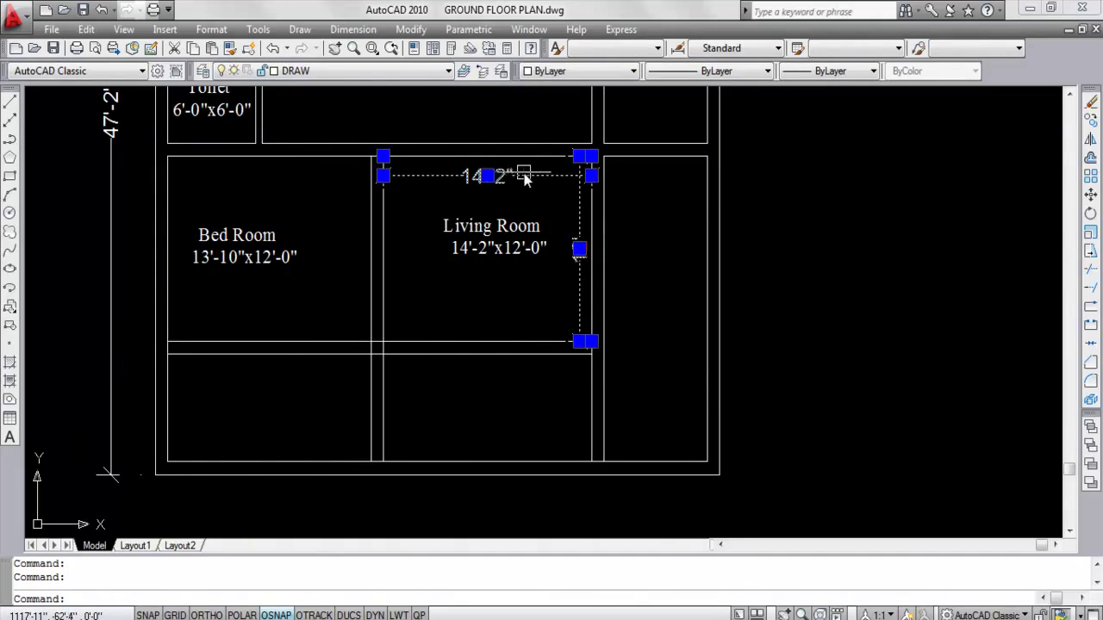
{"action": "key", "text": "Delete"}
Trim the lines closing off the bedroom partition's top junction and the new horizontal wall's junction with the left outer wall
{"action": "type", "text": "tr"}
{"action": "key", "text": "Return"}
{"action": "key", "text": "Return"}
{"action": "scroll", "coordinate": [371, 147], "scroll_direction": "up", "scroll_amount": 3}
{"action": "left_click", "coordinate": [382, 175]}
{"action": "scroll", "coordinate": [505, 176], "scroll_direction": "down", "scroll_amount": 4}
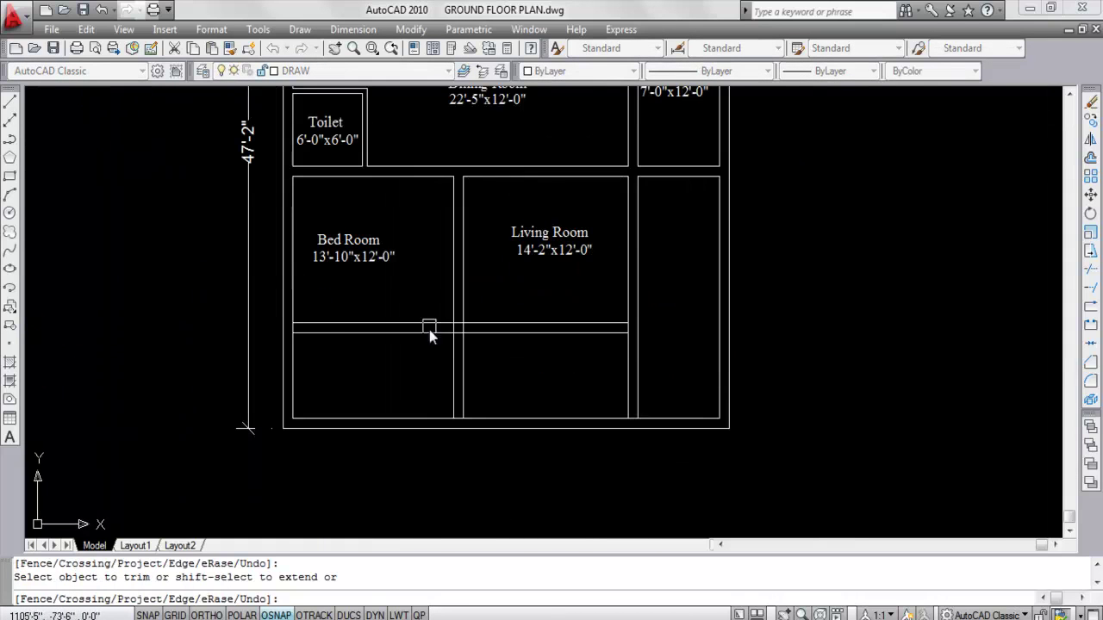
{"action": "scroll", "coordinate": [288, 340], "scroll_direction": "up", "scroll_amount": 4}
{"action": "left_click", "coordinate": [288, 315]}
{"action": "scroll", "coordinate": [290, 313], "scroll_direction": "down", "scroll_amount": 4}
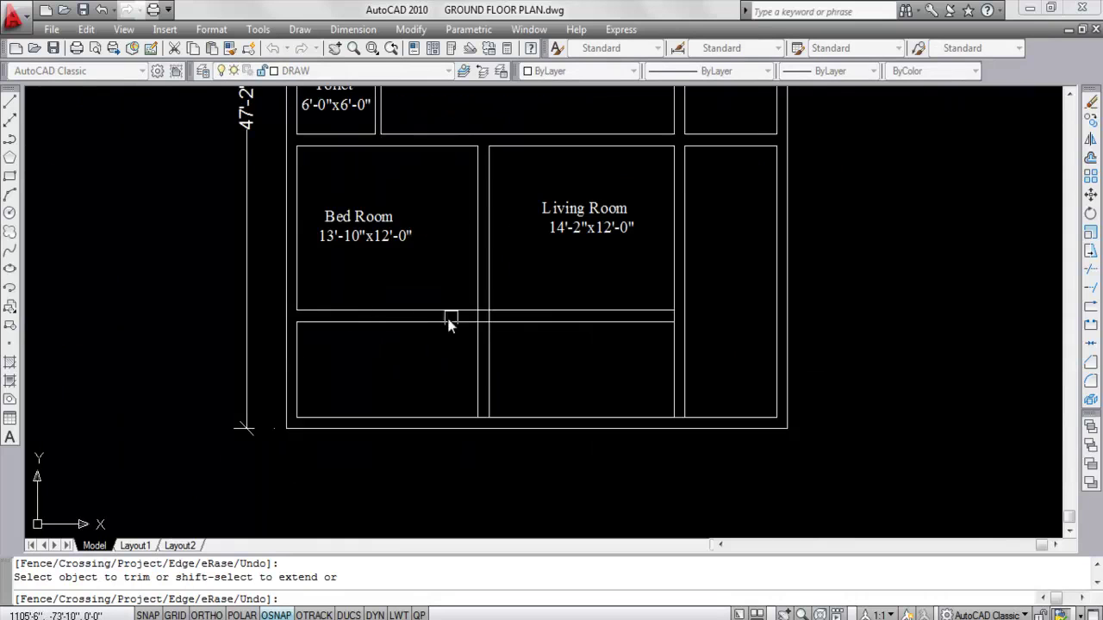
Trim the crossing lines where the bedroom and living room partition meets the horizontal wall below them
{"action": "scroll", "coordinate": [474, 317], "scroll_direction": "up", "scroll_amount": 4}
{"action": "left_click", "coordinate": [492, 296]}
{"action": "left_click", "coordinate": [517, 317]}
{"action": "left_click", "coordinate": [454, 309]}
{"action": "scroll", "coordinate": [457, 303], "scroll_direction": "down", "scroll_amount": 4}
{"action": "scroll", "coordinate": [610, 296], "scroll_direction": "up", "scroll_amount": 5}
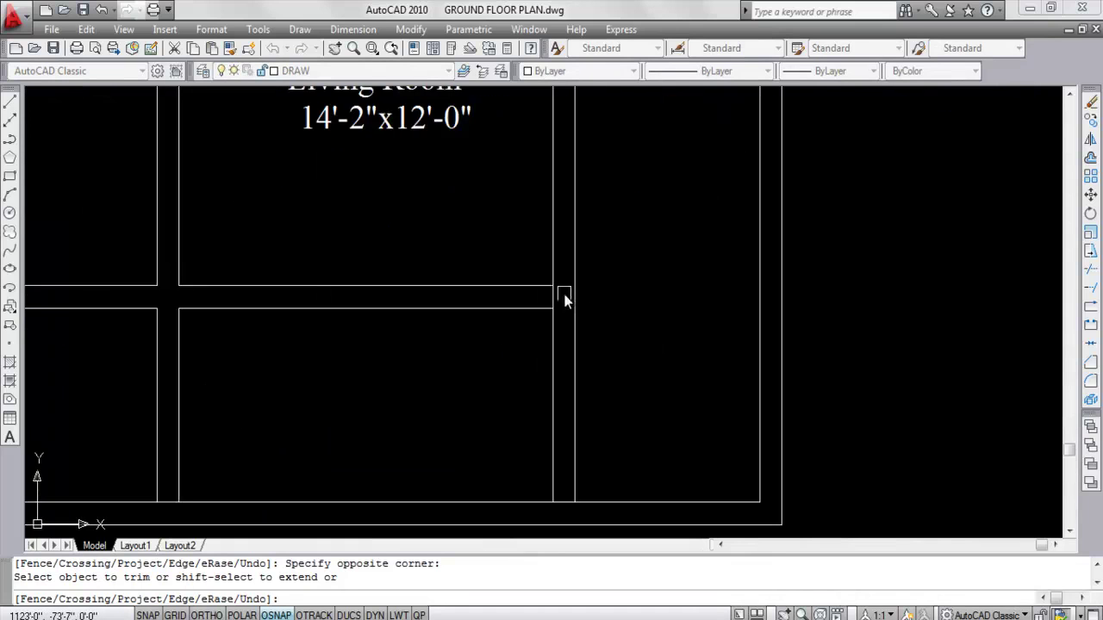
{"action": "scroll", "coordinate": [581, 298], "scroll_direction": "down", "scroll_amount": 7}
{"action": "key", "text": "Escape"}
{"action": "scroll", "coordinate": [552, 250], "scroll_direction": "down", "scroll_amount": 2}
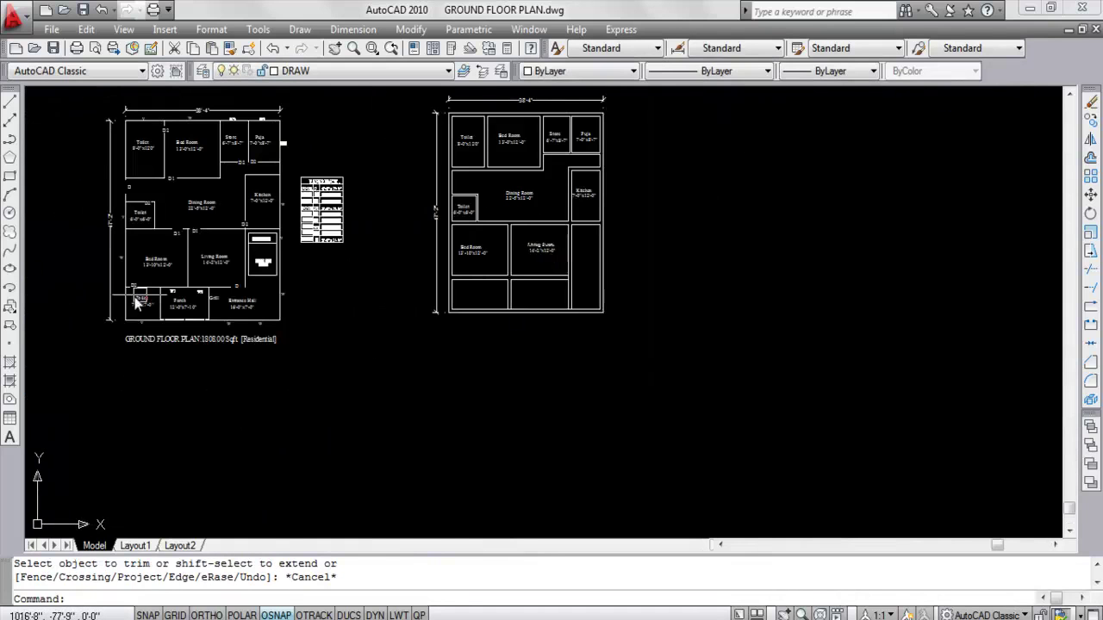
Copy the Toilet 7'-0"x7'-0" label from the existing plan into the new plan's lower-left room
{"action": "scroll", "coordinate": [130, 312], "scroll_direction": "up", "scroll_amount": 4}
{"action": "left_click", "coordinate": [203, 337]}
{"action": "left_click", "coordinate": [169, 289]}
{"action": "scroll", "coordinate": [228, 293], "scroll_direction": "down", "scroll_amount": 2}
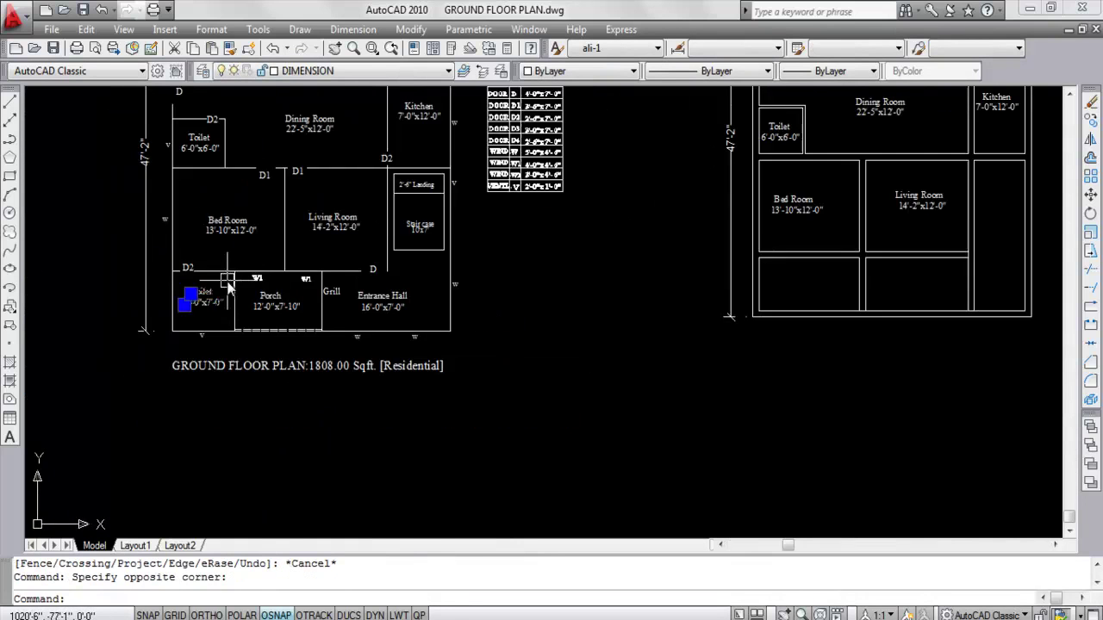
{"action": "key", "text": "ctrl+c"}
{"action": "key", "text": "ctrl+v"}
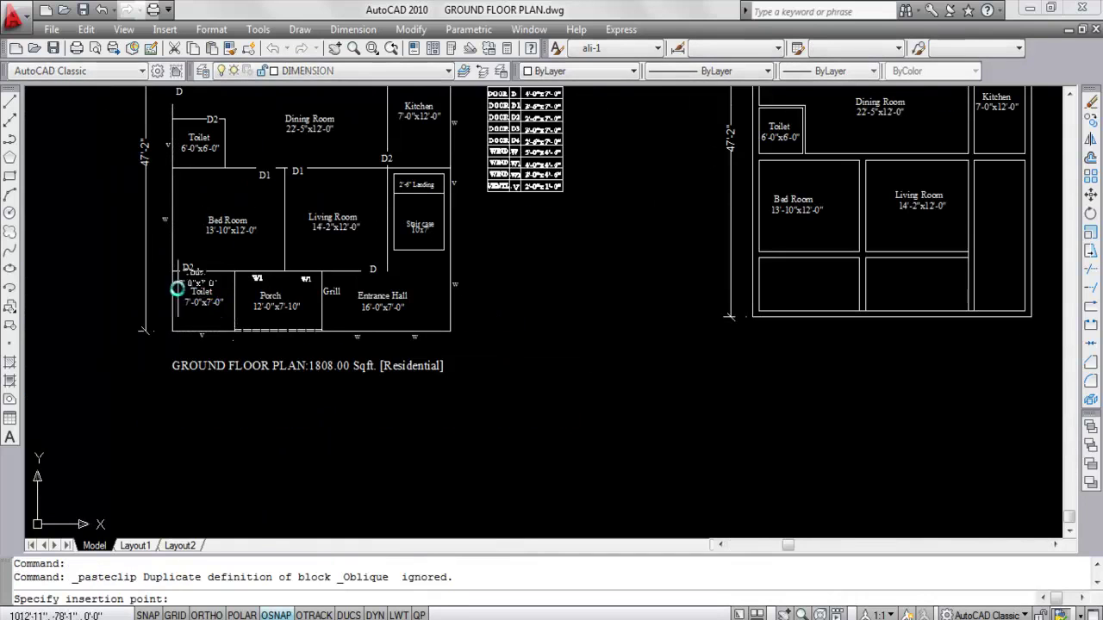
{"action": "scroll", "coordinate": [192, 286], "scroll_direction": "down", "scroll_amount": 3}
{"action": "scroll", "coordinate": [401, 288], "scroll_direction": "up", "scroll_amount": 4}
{"action": "scroll", "coordinate": [417, 269], "scroll_direction": "up", "scroll_amount": 3}
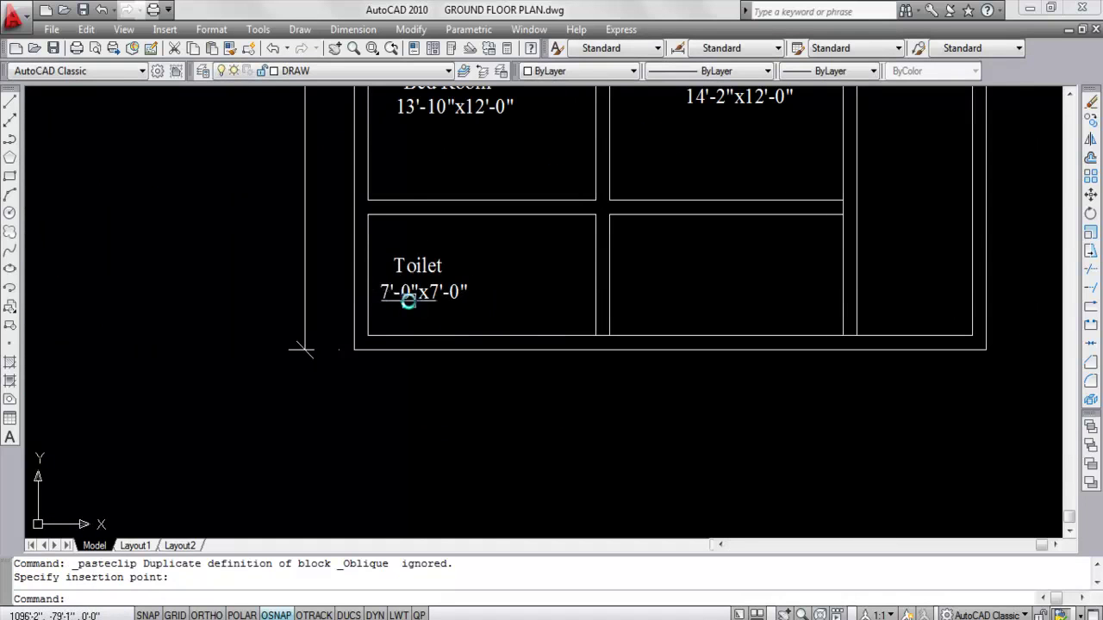
Offset the inner line of the left outer wall 7' to the right in the lower toilet
{"action": "key", "text": "Return"}
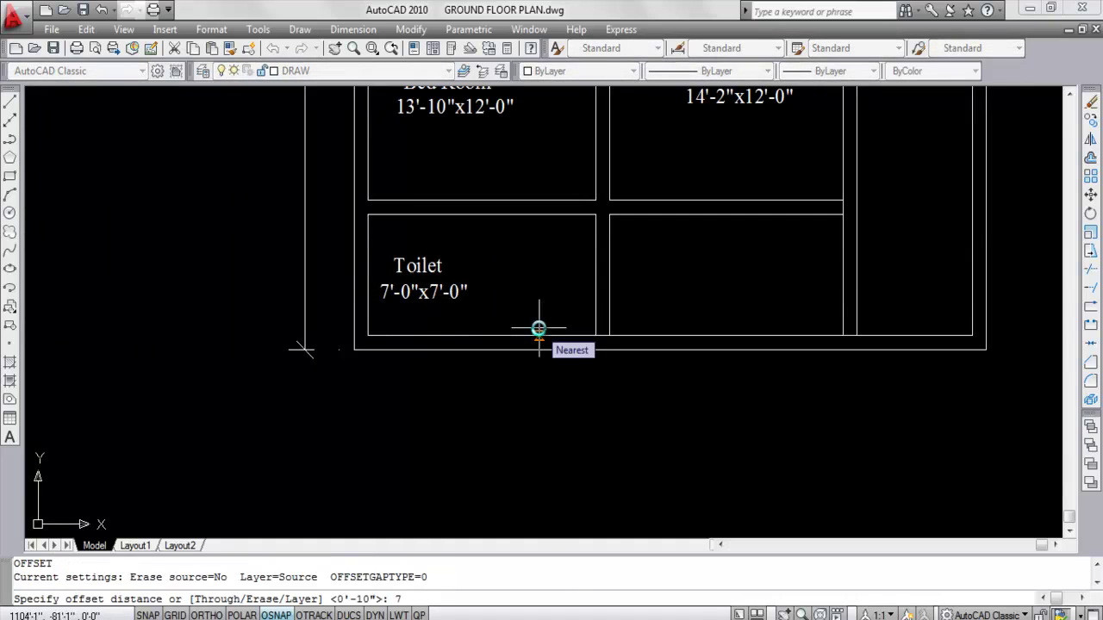
{"action": "key", "text": "Return"}
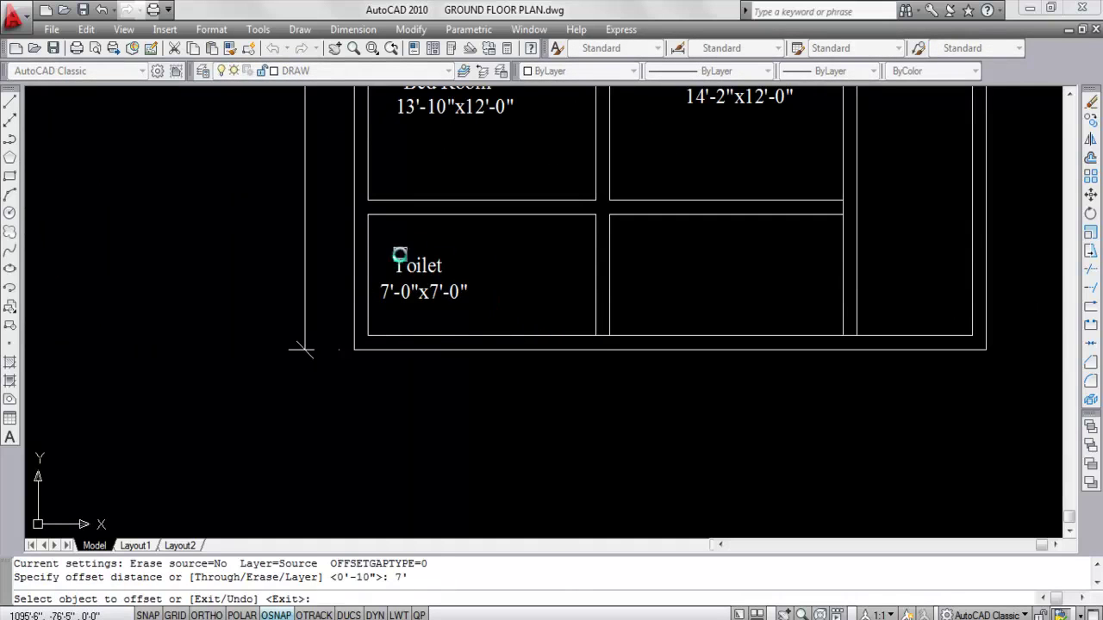
{"action": "left_click", "coordinate": [368, 245]}
{"action": "left_click", "coordinate": [481, 250]}
{"action": "key", "text": "Return"}
Offset the lower toilet's top wall line 7' downward, and delete the resulting duplicate line
{"action": "key", "text": "Return"}
{"action": "type", "text": "7'"}
{"action": "key", "text": "Return"}
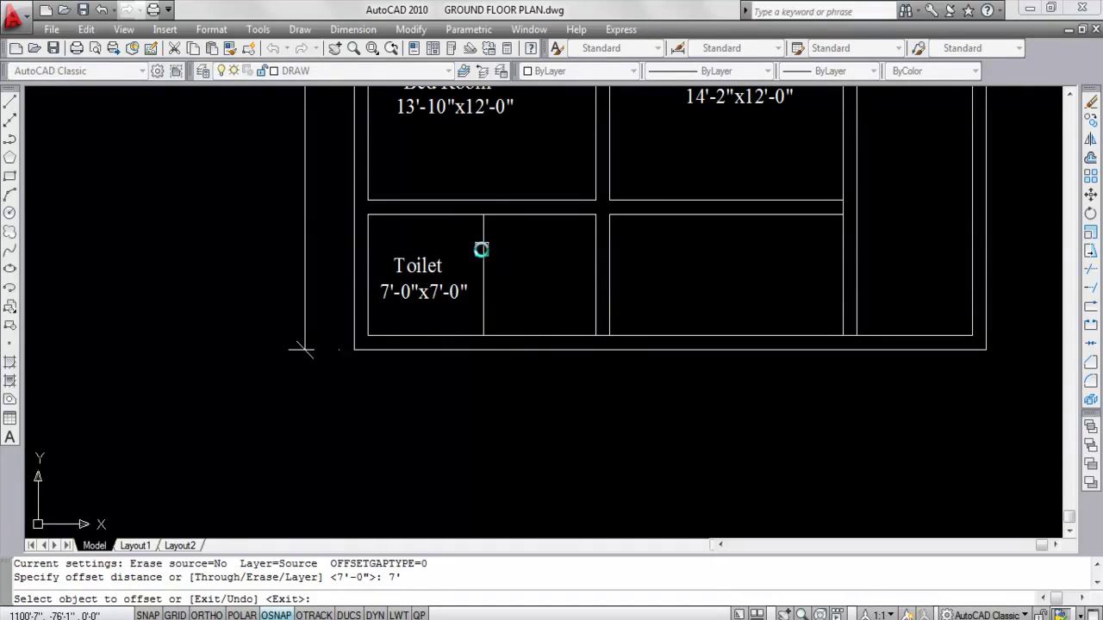
{"action": "left_click", "coordinate": [473, 216]}
{"action": "left_click", "coordinate": [471, 340]}
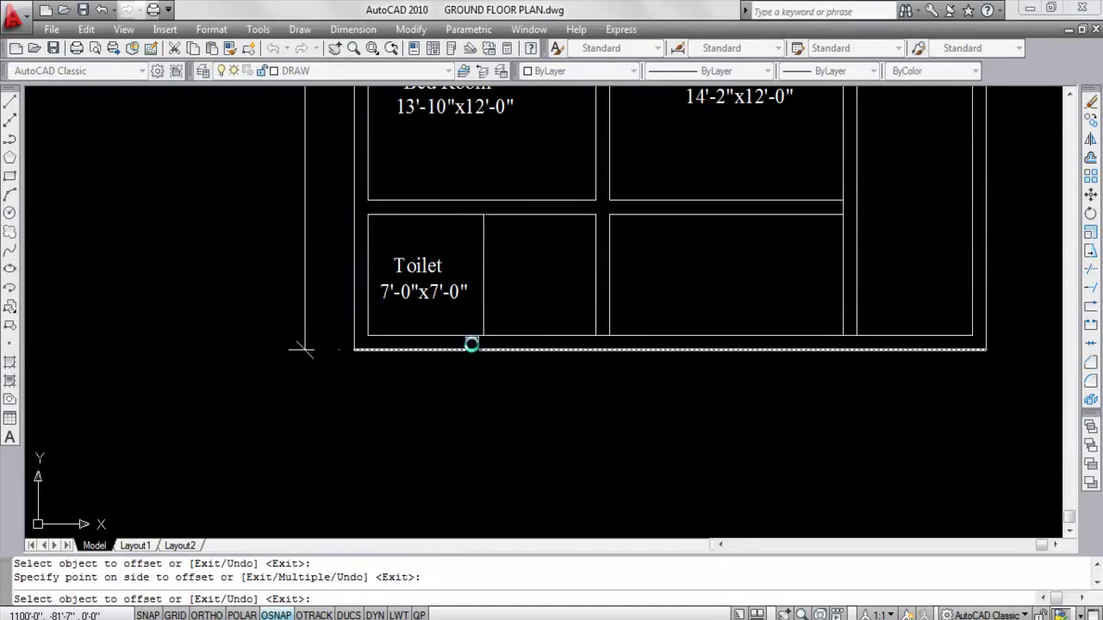
{"action": "key", "text": "Escape"}
{"action": "left_click", "coordinate": [535, 337]}
{"action": "key", "text": "Escape"}
{"action": "left_click", "coordinate": [337, 308]}
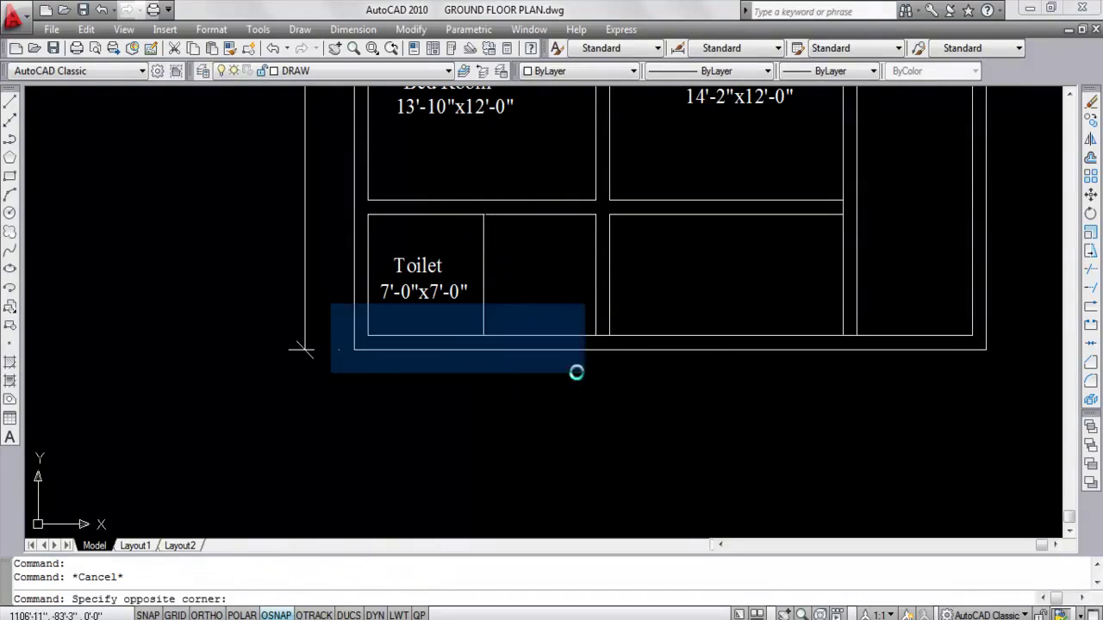
{"action": "left_click", "coordinate": [714, 377]}
{"action": "key", "text": "Delete"}
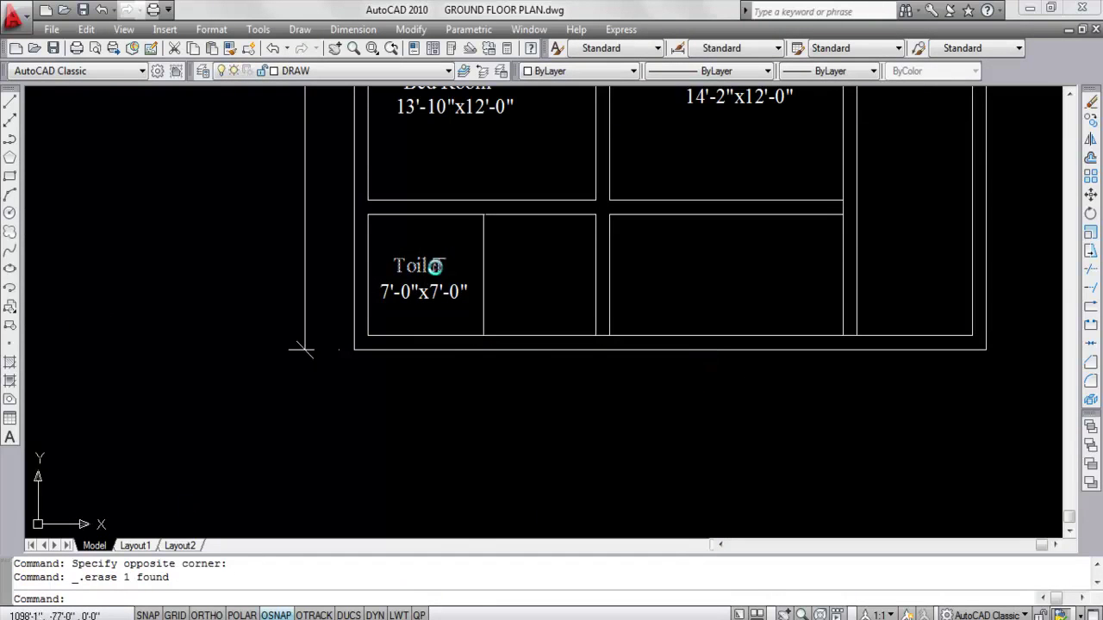
Offset the lower toilet's right wall line 10" to the right to give the wall its thickness
{"action": "type", "text": "o"}
{"action": "key", "text": "Return"}
{"action": "type", "text": "1"}
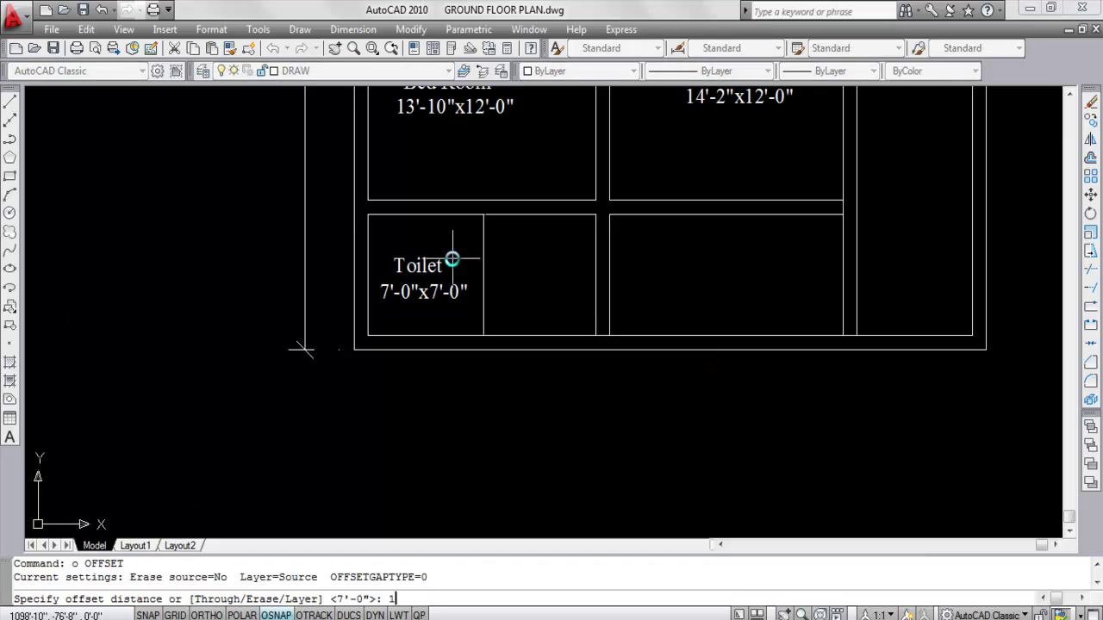
{"action": "type", "text": "0"}
{"action": "key", "text": "Return"}
{"action": "left_click", "coordinate": [483, 240]}
{"action": "left_click", "coordinate": [543, 242]}
{"action": "key", "text": "Escape"}
Extend both lines of the lower toilet's right wall down to the outer line of the bottom wall
{"action": "type", "text": "e"}
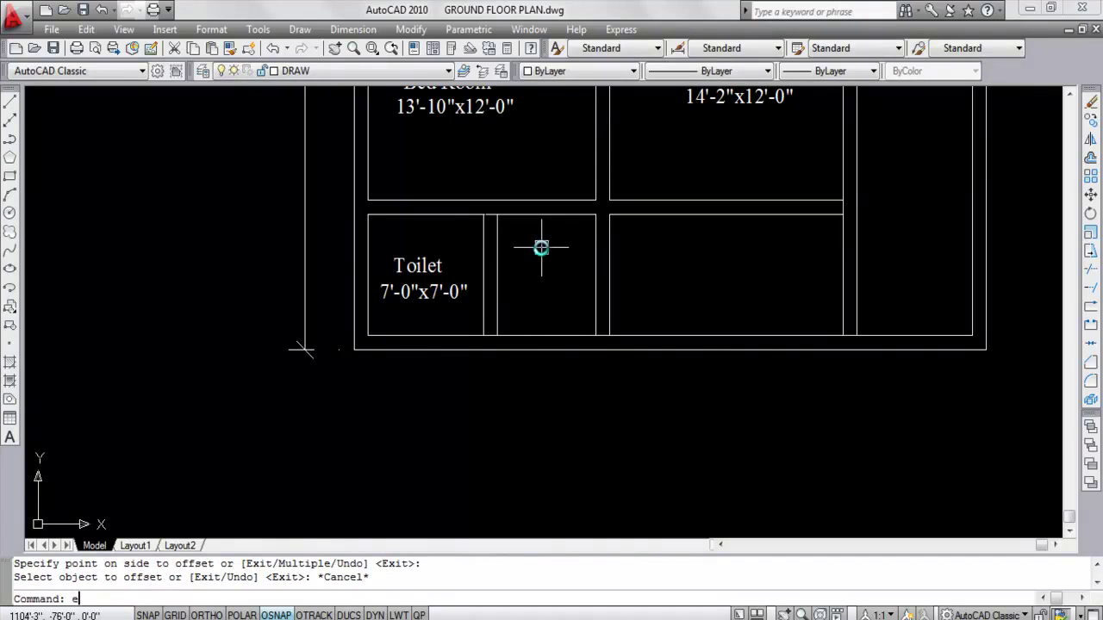
{"action": "type", "text": "x"}
{"action": "key", "text": "Return"}
{"action": "left_click", "coordinate": [510, 350]}
{"action": "key", "text": "Return"}
{"action": "left_click", "coordinate": [517, 312]}
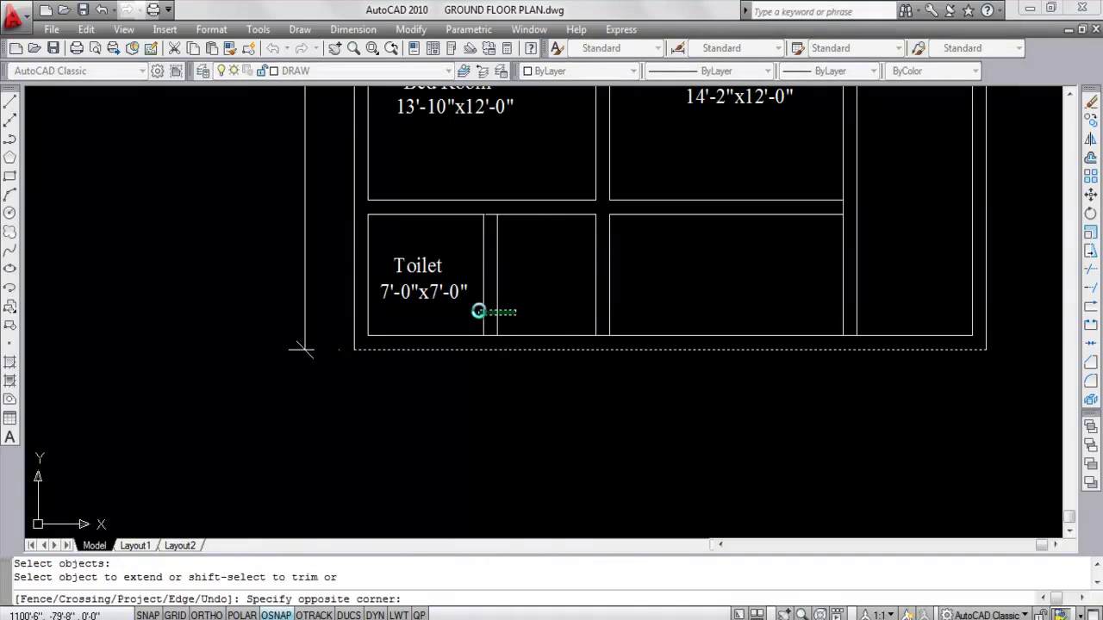
{"action": "left_click", "coordinate": [479, 311]}
{"action": "key", "text": "Escape"}
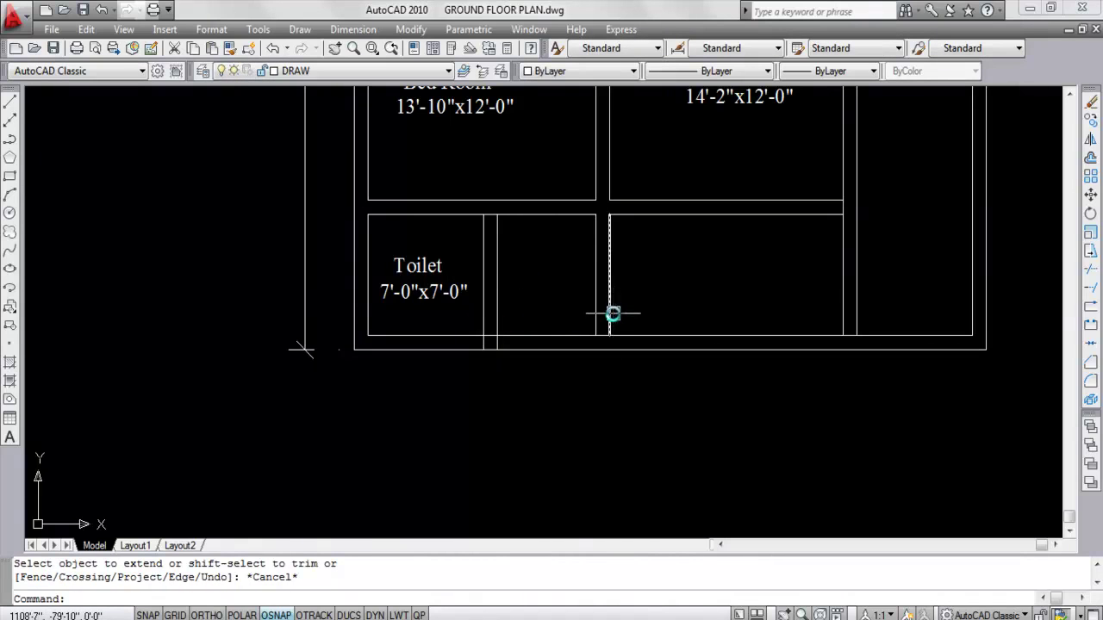
Extend both lines of the partition right of the toilet down to the outer line of the bottom wall
{"action": "type", "text": "ex"}
{"action": "key", "text": "Return"}
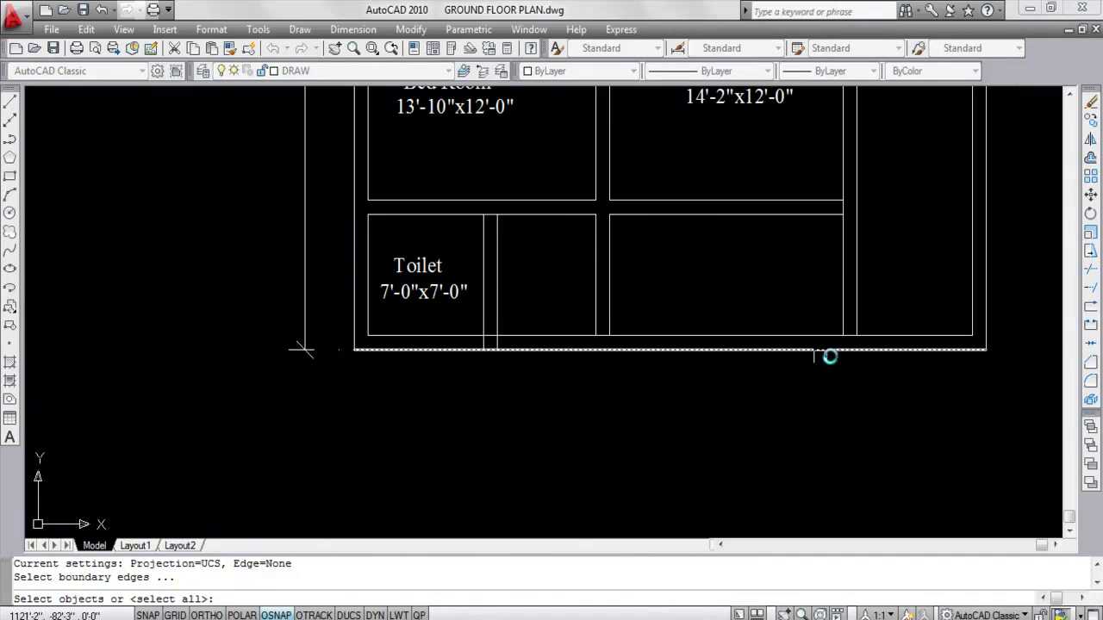
{"action": "left_click", "coordinate": [643, 348]}
{"action": "key", "text": "Return"}
{"action": "left_click", "coordinate": [605, 295]}
{"action": "left_click", "coordinate": [586, 293]}
{"action": "key", "text": "Escape"}
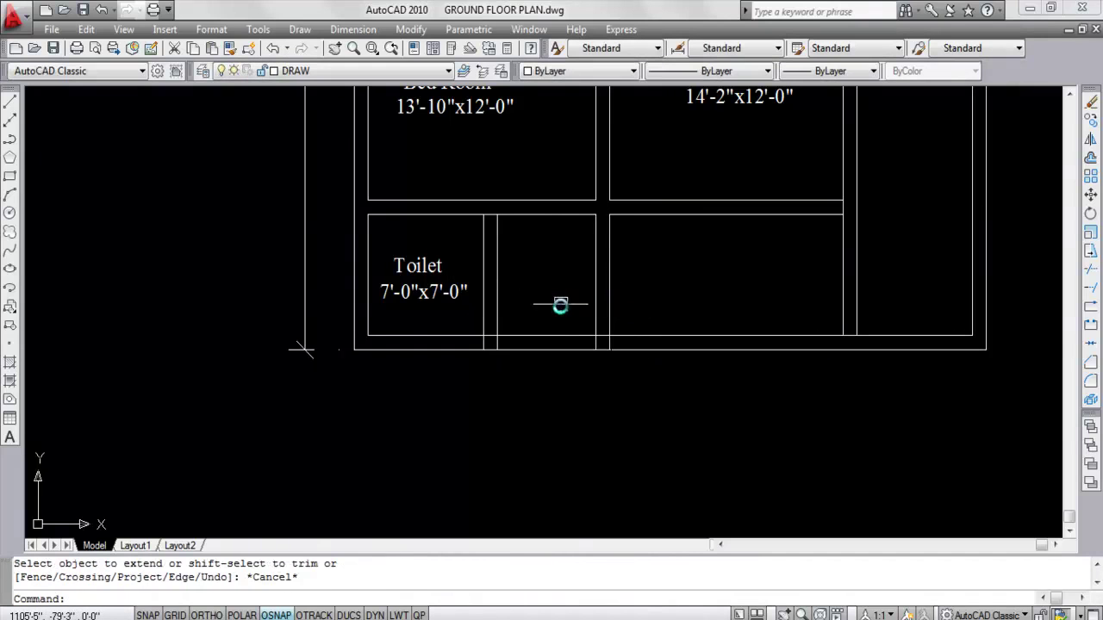
Trim both bottom wall lines between the lower toilet's right wall and the next partition
{"action": "type", "text": "tr"}
{"action": "key", "text": "Return"}
{"action": "key", "text": "Return"}
{"action": "left_click", "coordinate": [560, 312]}
{"action": "left_click", "coordinate": [507, 345]}
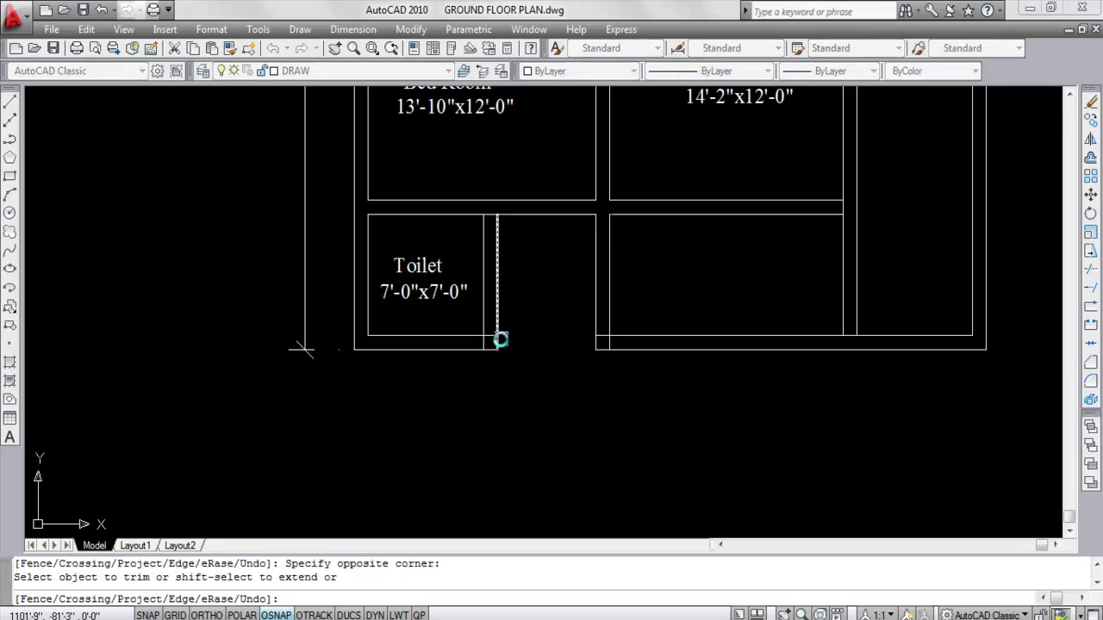
Trim the crossing lines at the bottom and top junctions of the lower toilet's right wall
{"action": "scroll", "coordinate": [483, 337], "scroll_direction": "up", "scroll_amount": 4}
{"action": "left_click", "coordinate": [470, 346]}
{"action": "left_click", "coordinate": [433, 337]}
{"action": "scroll", "coordinate": [551, 310], "scroll_direction": "down", "scroll_amount": 4}
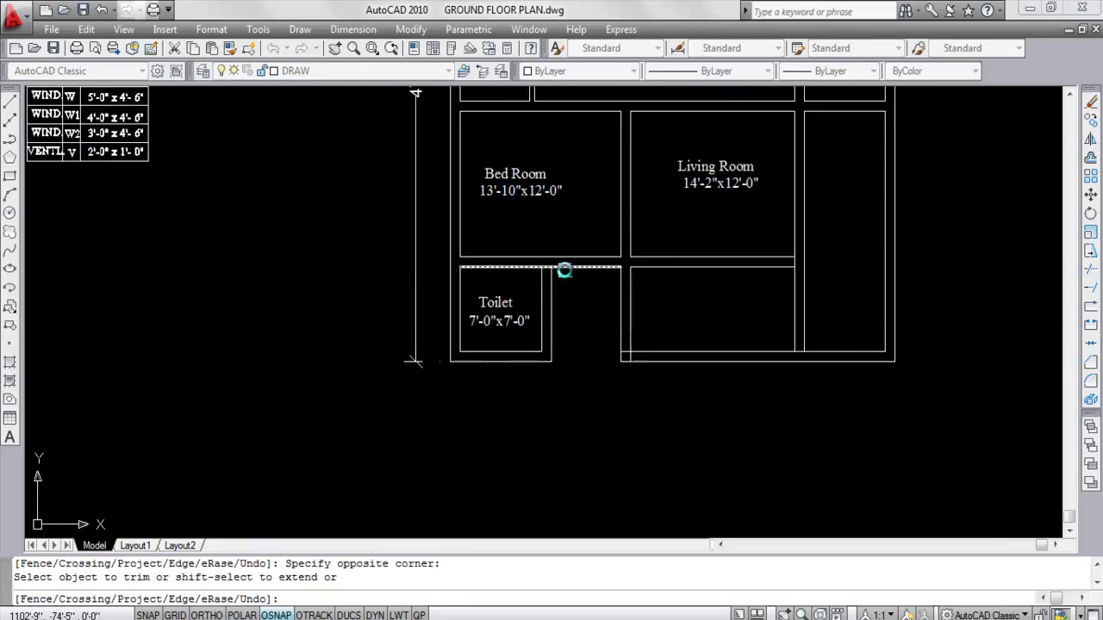
{"action": "scroll", "coordinate": [522, 261], "scroll_direction": "up", "scroll_amount": 5}
{"action": "left_click", "coordinate": [507, 258]}
{"action": "scroll", "coordinate": [560, 255], "scroll_direction": "down", "scroll_amount": 4}
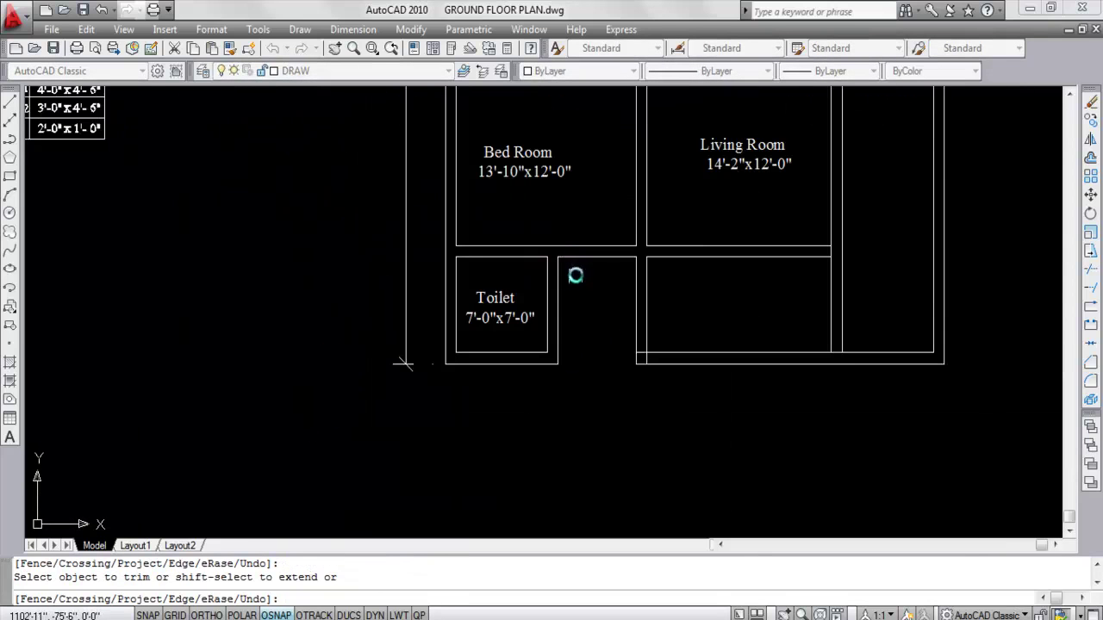
{"action": "key", "text": "Escape"}
Copy the Porch 12'-0"x7'-10" label from the existing plan into the space right of the lower toilet
{"action": "scroll", "coordinate": [663, 299], "scroll_direction": "down", "scroll_amount": 2}
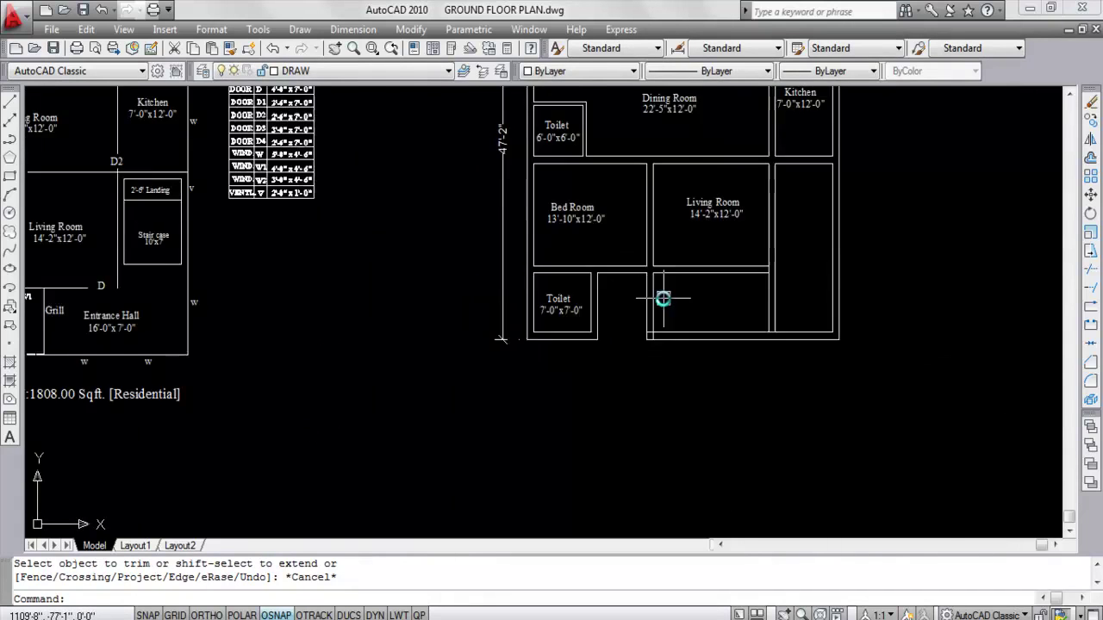
{"action": "scroll", "coordinate": [545, 312], "scroll_direction": "down", "scroll_amount": 2}
{"action": "scroll", "coordinate": [260, 293], "scroll_direction": "up", "scroll_amount": 5}
{"action": "left_click", "coordinate": [255, 374]}
{"action": "left_click", "coordinate": [196, 292]}
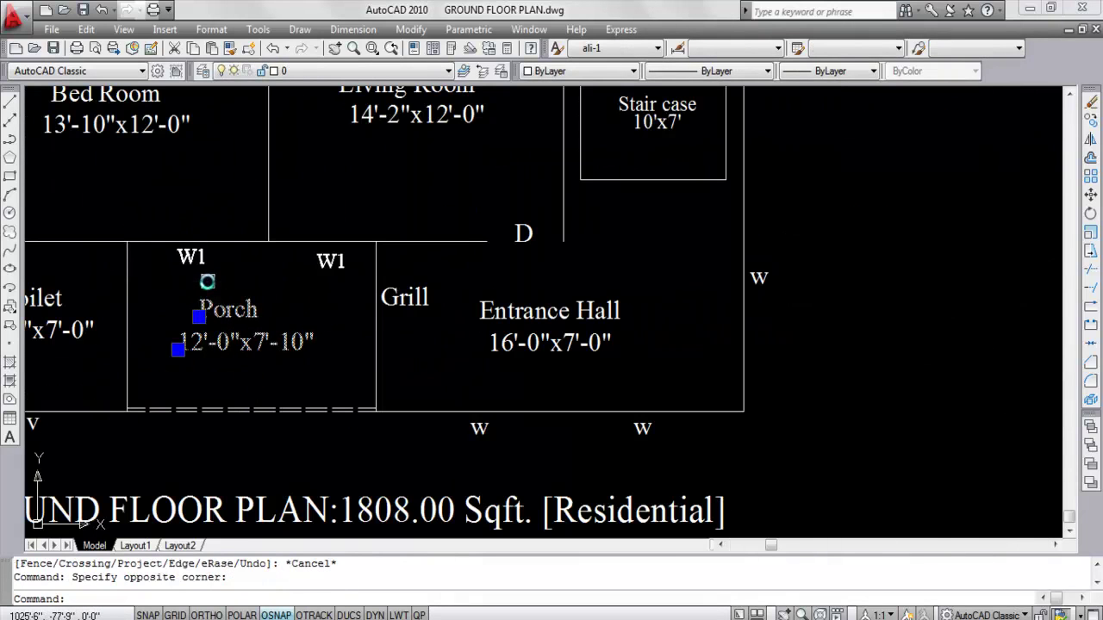
{"action": "key", "text": "ctrl+c"}
{"action": "key", "text": "ctrl+v"}
{"action": "scroll", "coordinate": [212, 253], "scroll_direction": "down", "scroll_amount": 2}
{"action": "scroll", "coordinate": [640, 285], "scroll_direction": "down", "scroll_amount": 4}
{"action": "middle_click_drag", "start_coordinate": [640, 285], "coordinate": [436, 284]}
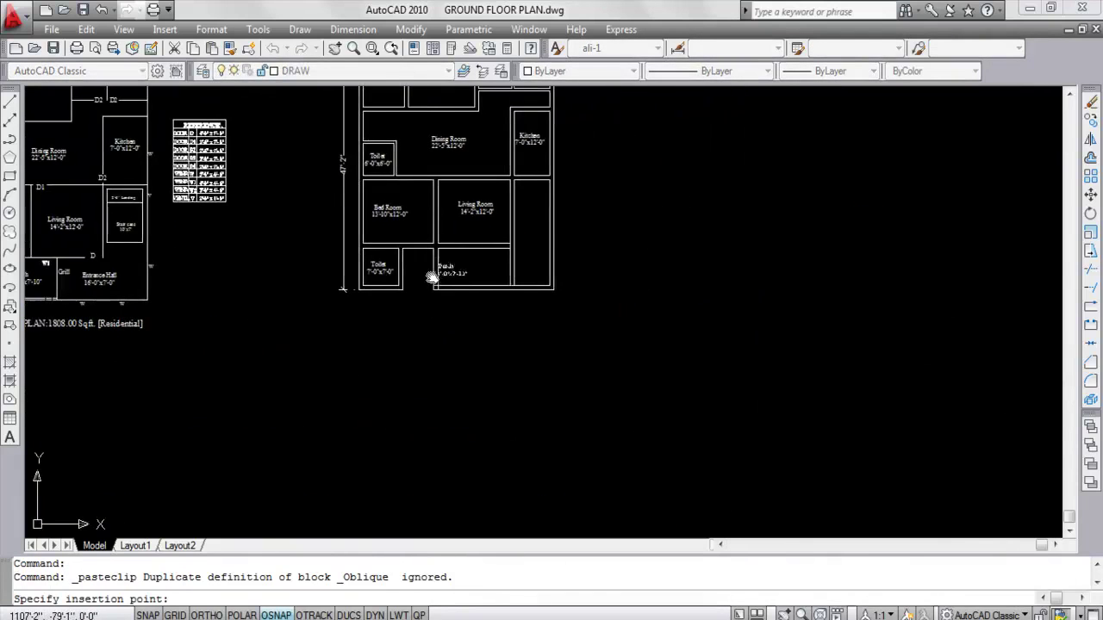
{"action": "scroll", "coordinate": [436, 285], "scroll_direction": "up", "scroll_amount": 6}
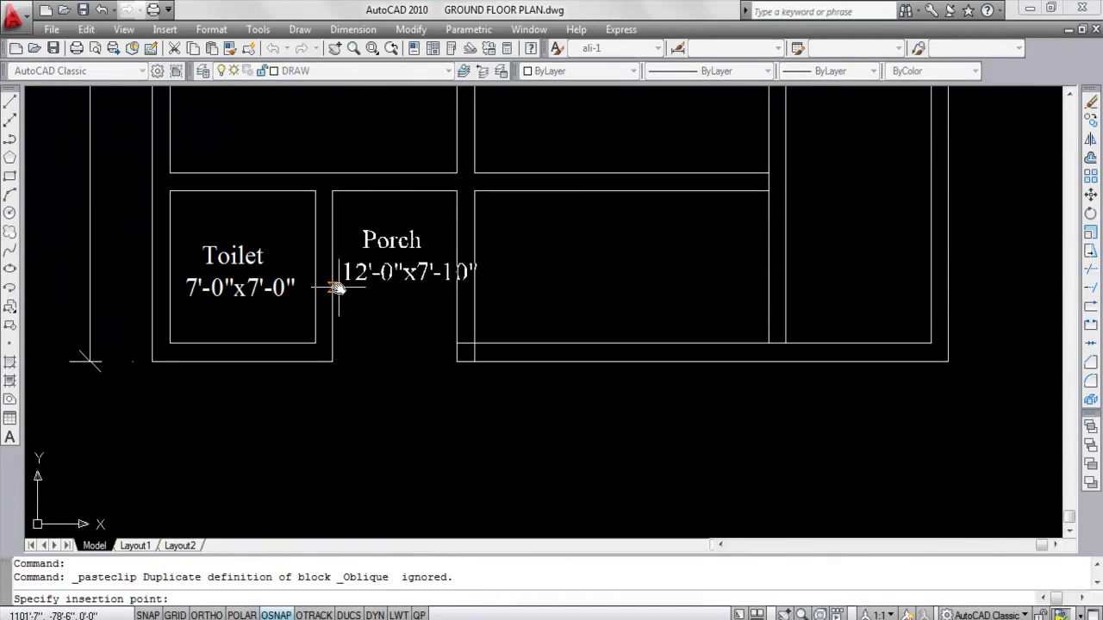
{"action": "left_click", "coordinate": [344, 289]}
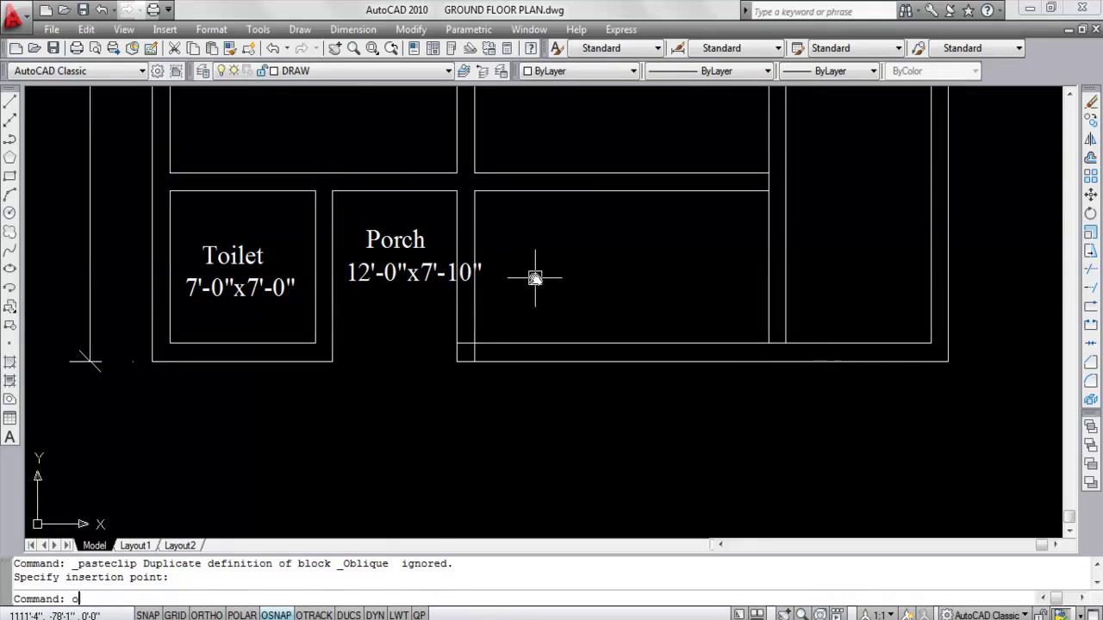
Offset the outer line of the lower toilet's right wall 12' to the right across the porch
{"action": "type", "text": "o"}
{"action": "key", "text": "Return"}
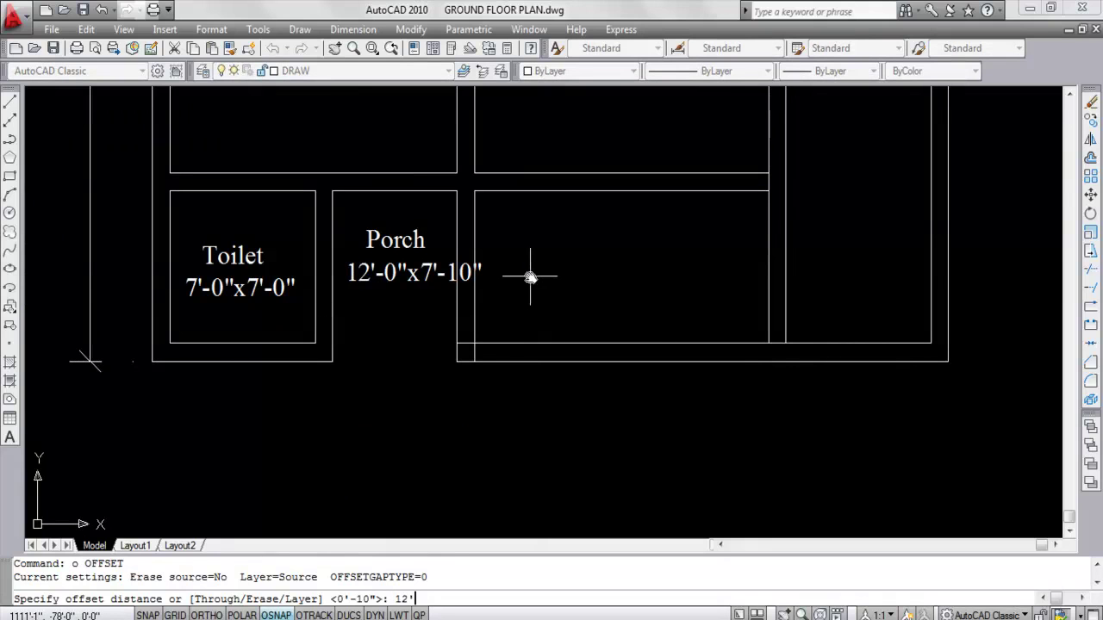
{"action": "key", "text": "Return"}
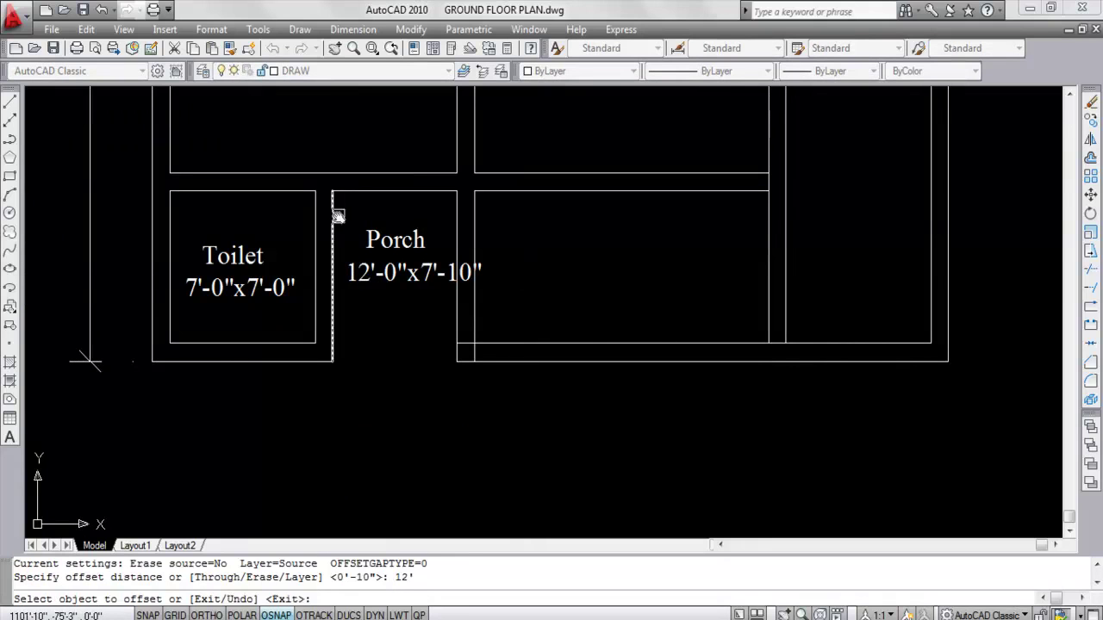
{"action": "left_click", "coordinate": [335, 216]}
{"action": "left_click", "coordinate": [507, 256]}
{"action": "key", "text": "Return"}
Offset the porch's new right wall line 10" to the right
{"action": "key", "text": "Return"}
{"action": "type", "text": "1"}
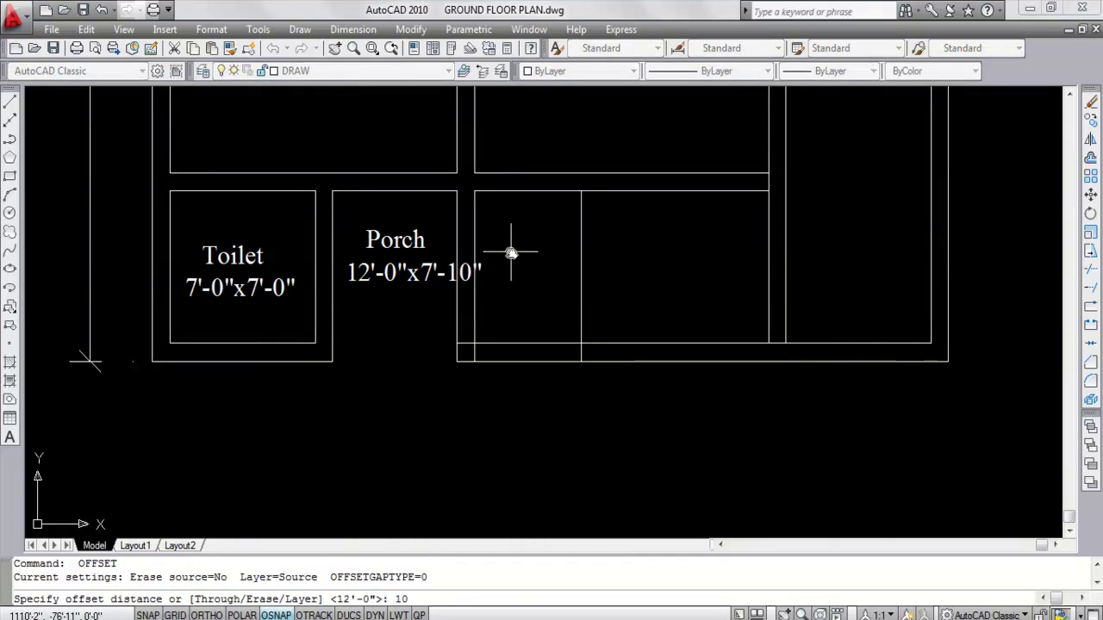
{"action": "key", "text": "Return"}
{"action": "left_click", "coordinate": [576, 241]}
{"action": "left_click", "coordinate": [682, 249]}
{"action": "key", "text": "Escape"}
Trim both bottom wall lines between the old partition and the porch's new right wall
{"action": "type", "text": "tr"}
{"action": "key", "text": "Return"}
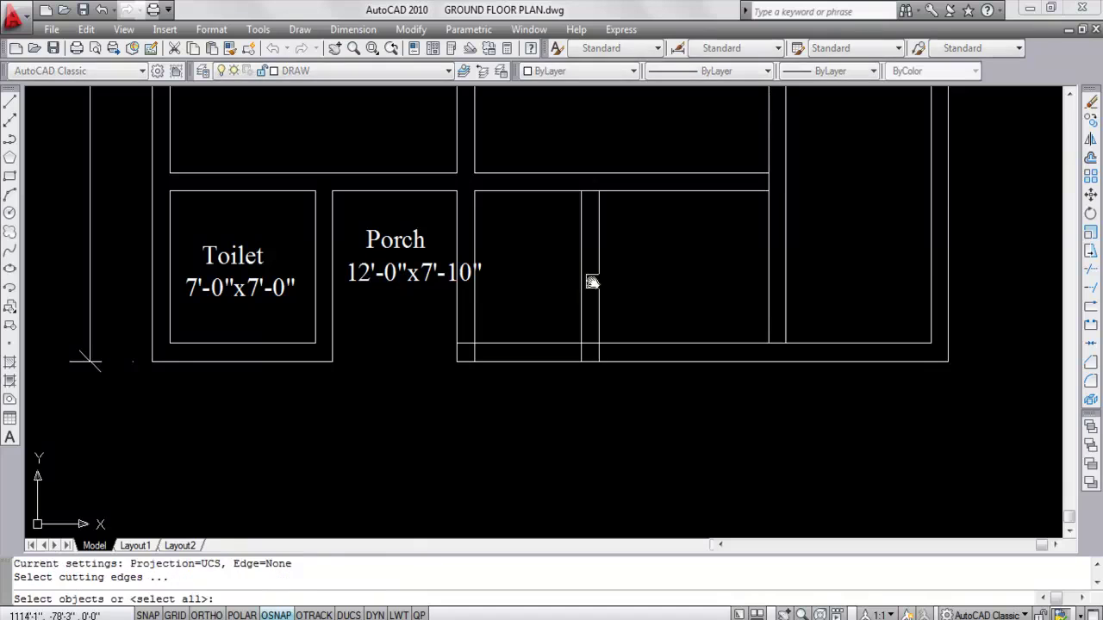
{"action": "key", "text": "Return"}
{"action": "left_click", "coordinate": [552, 295]}
{"action": "left_click", "coordinate": [533, 402]}
{"action": "key", "text": "Escape"}
Delete the old partition lines crossing the porch and the short wall pieces at their lower end
{"action": "left_click", "coordinate": [498, 214]}
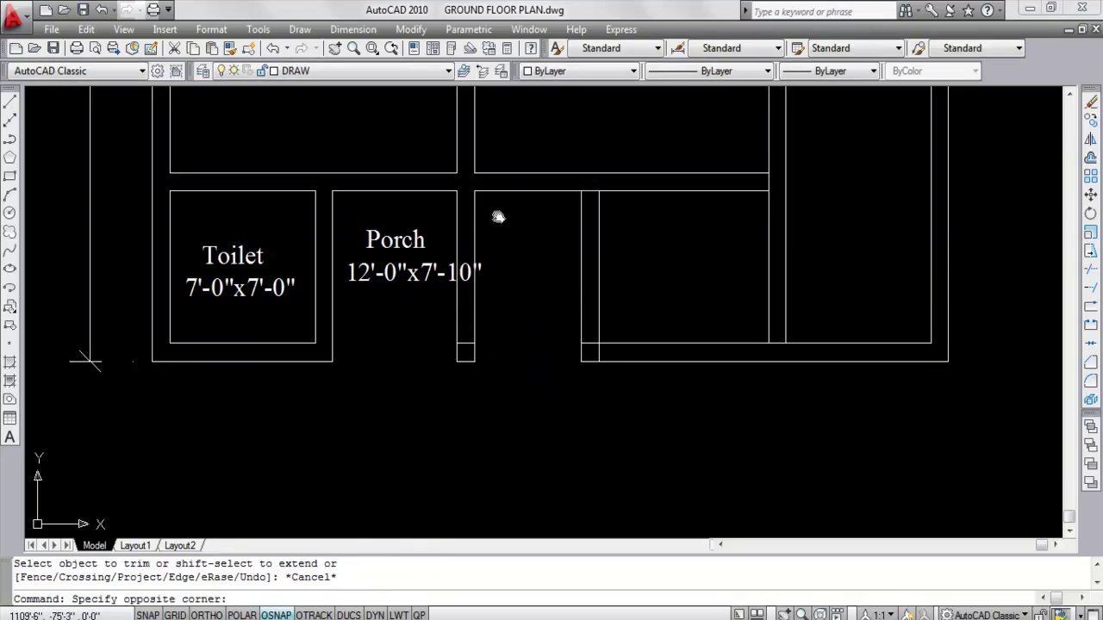
{"action": "left_click", "coordinate": [446, 212]}
{"action": "key", "text": "Delete"}
{"action": "left_click", "coordinate": [441, 332]}
{"action": "left_click", "coordinate": [499, 392]}
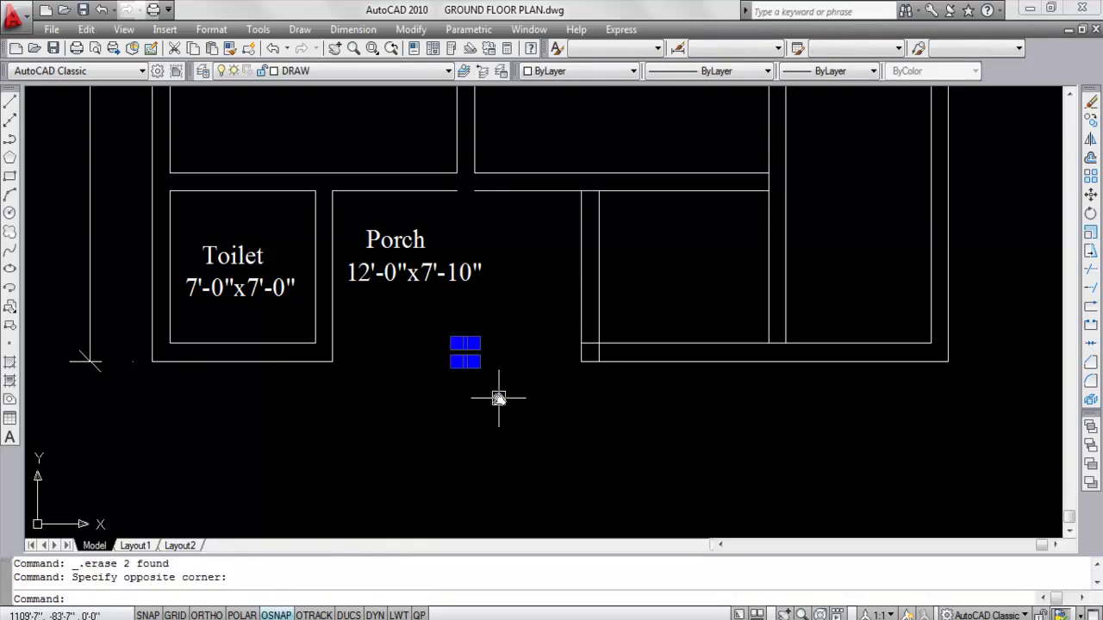
{"action": "key", "text": "Delete"}
Join the two horizontal wall lines above the porch into one continuous line
{"action": "type", "text": "j"}
{"action": "key", "text": "Return"}
{"action": "left_click", "coordinate": [491, 193]}
{"action": "left_click", "coordinate": [444, 193]}
{"action": "key", "text": "Return"}
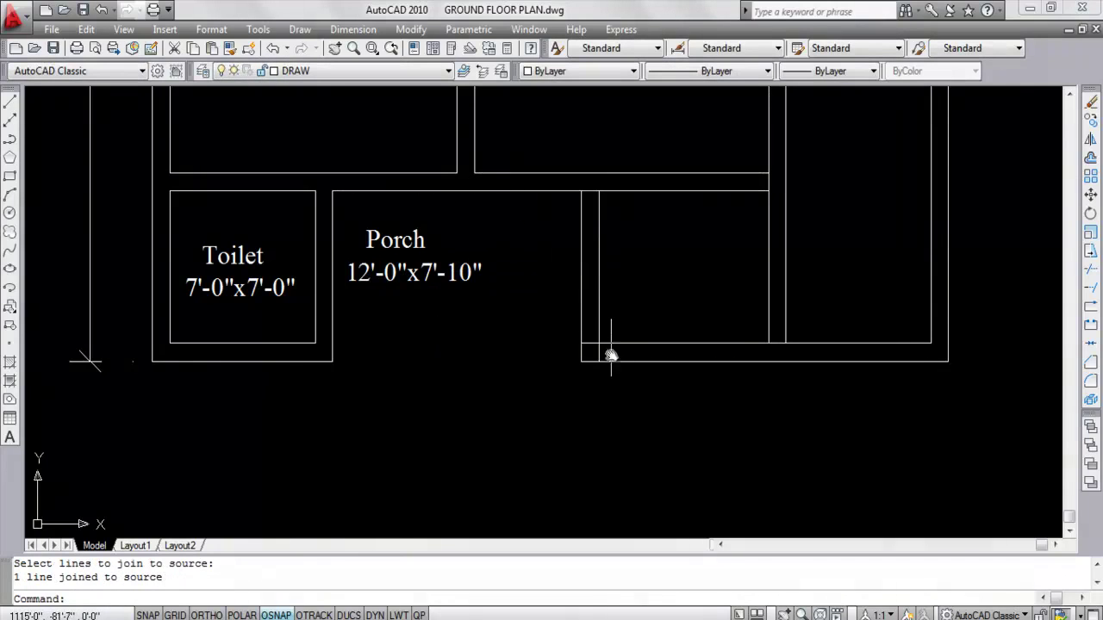
Extend the porch's top wall line rightward to the far line of the living room's right wall
{"action": "scroll", "coordinate": [627, 309], "scroll_direction": "down", "scroll_amount": 2}
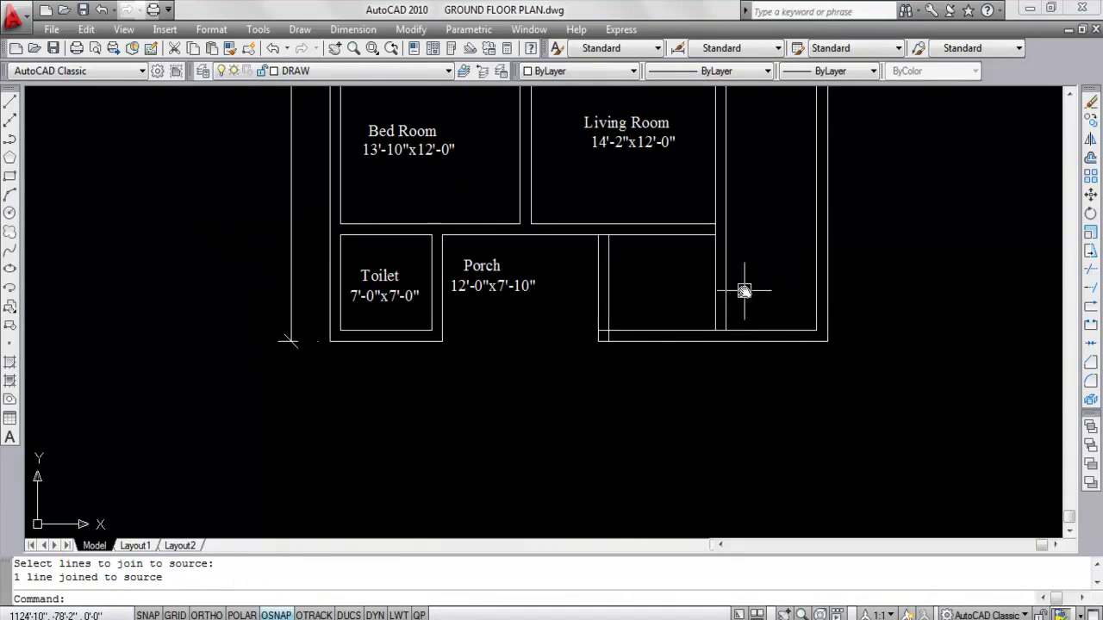
{"action": "type", "text": "ex"}
{"action": "key", "text": "Return"}
{"action": "left_click", "coordinate": [727, 253]}
{"action": "key", "text": "Return"}
{"action": "left_click", "coordinate": [680, 234]}
{"action": "key", "text": "Escape"}
Trim the wall lines where the living room's right wall meets the extended horizontal line
{"action": "type", "text": "tr"}
{"action": "key", "text": "Return"}
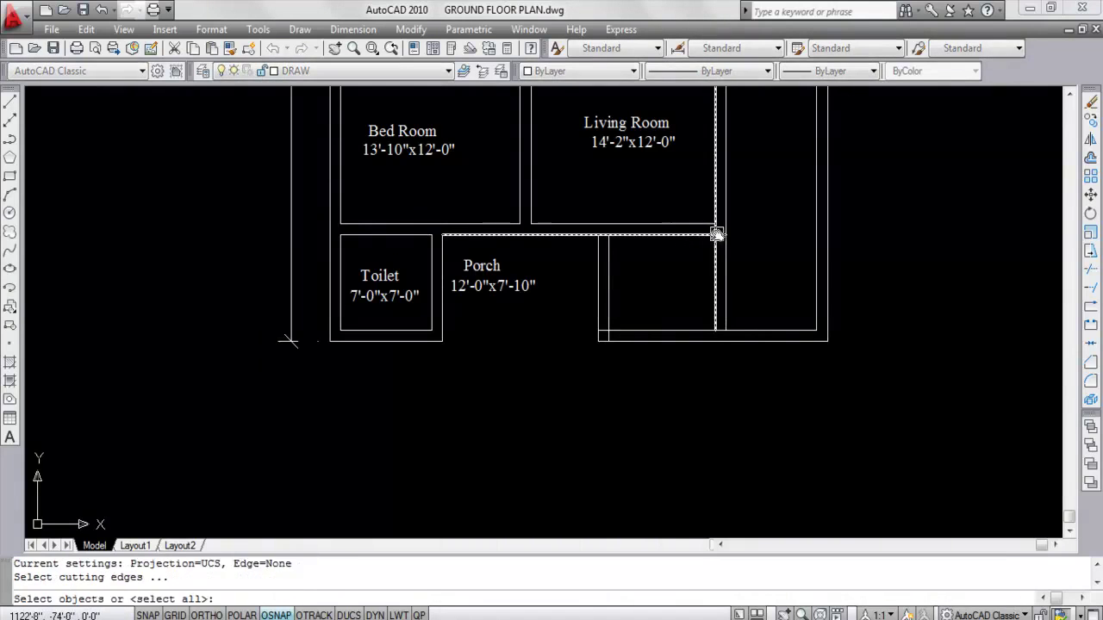
{"action": "key", "text": "Return"}
{"action": "scroll", "coordinate": [712, 226], "scroll_direction": "up", "scroll_amount": 5}
{"action": "left_click", "coordinate": [712, 238]}
{"action": "scroll", "coordinate": [757, 286], "scroll_direction": "down", "scroll_amount": 6}
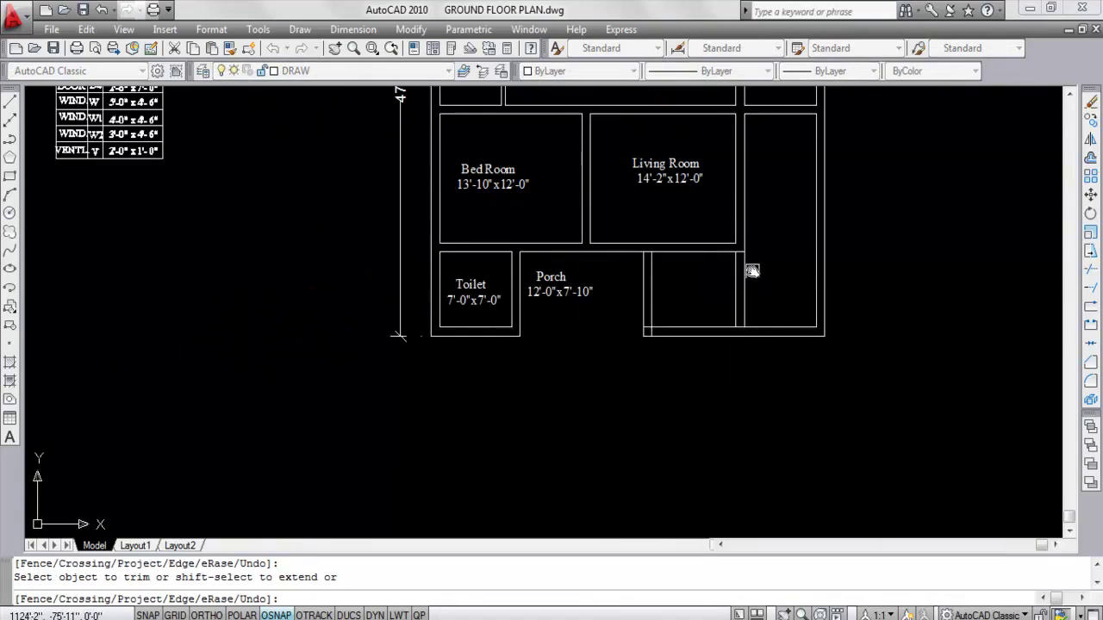
{"action": "scroll", "coordinate": [752, 274], "scroll_direction": "up", "scroll_amount": 3}
{"action": "key", "text": "Escape"}
Delete the leftover vertical wall line below the living room's lower-right corner
{"action": "left_click", "coordinate": [730, 274]}
{"action": "left_click", "coordinate": [681, 263]}
{"action": "key", "text": "Delete"}
Add a linear dimension across the inner width of the unlabelled room beside the porch, along its lower wall
{"action": "scroll", "coordinate": [706, 276], "scroll_direction": "down", "scroll_amount": 4}
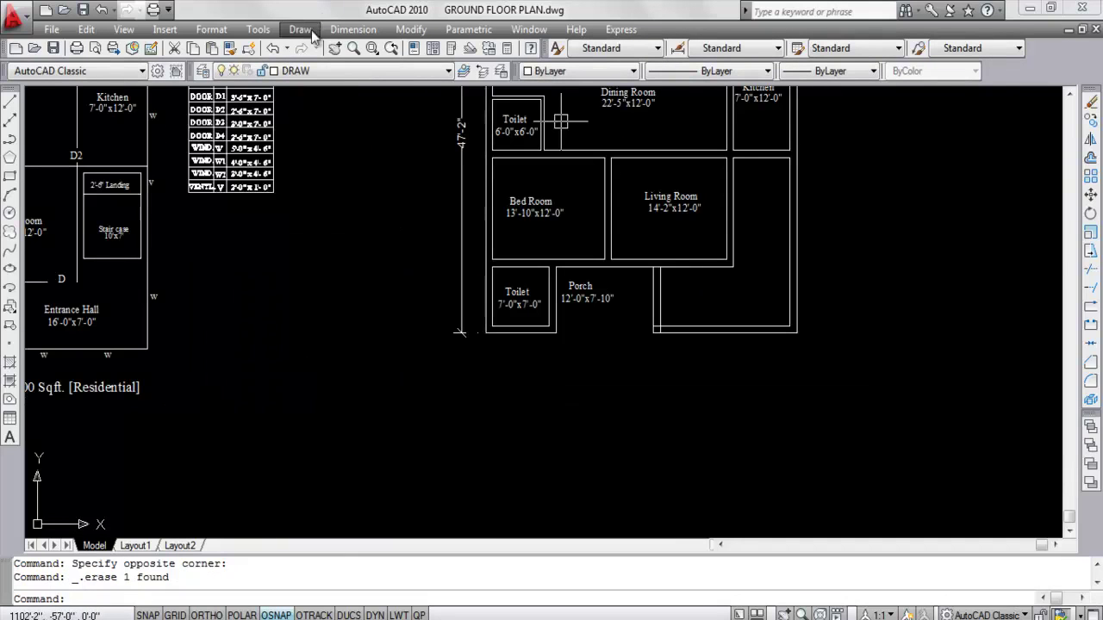
{"action": "left_click", "coordinate": [352, 29]}
{"action": "left_click", "coordinate": [367, 74]}
{"action": "scroll", "coordinate": [741, 336], "scroll_direction": "up", "scroll_amount": 3}
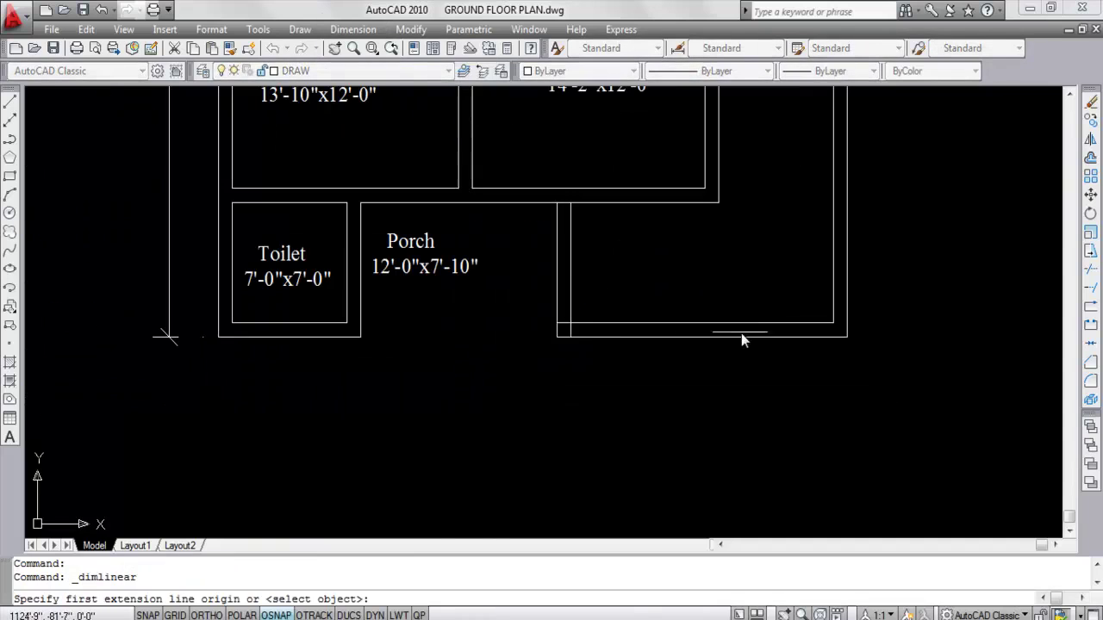
{"action": "left_click", "coordinate": [570, 326]}
{"action": "left_click", "coordinate": [831, 326]}
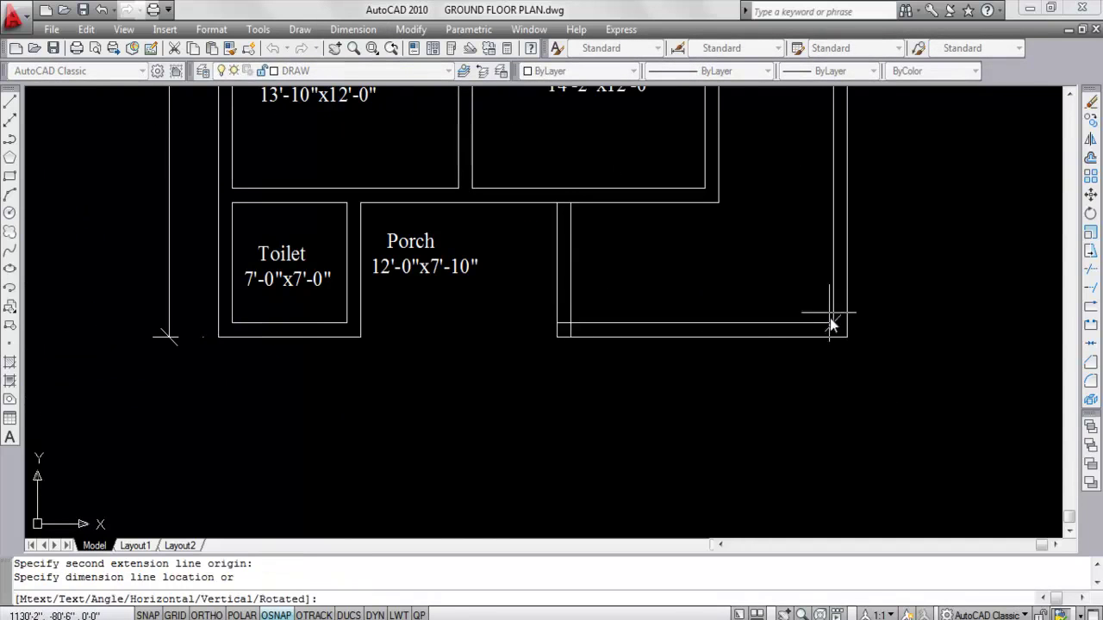
{"action": "left_click", "coordinate": [819, 293]}
Copy the "Entrance Hall 16'-0"x7'-0"" label from the original plan into the matching room of the new plan
{"action": "scroll", "coordinate": [703, 229], "scroll_direction": "down", "scroll_amount": 5}
{"action": "scroll", "coordinate": [172, 250], "scroll_direction": "up", "scroll_amount": 5}
{"action": "left_click", "coordinate": [209, 291]}
{"action": "left_click", "coordinate": [192, 251]}
{"action": "key", "text": "ctrl+c"}
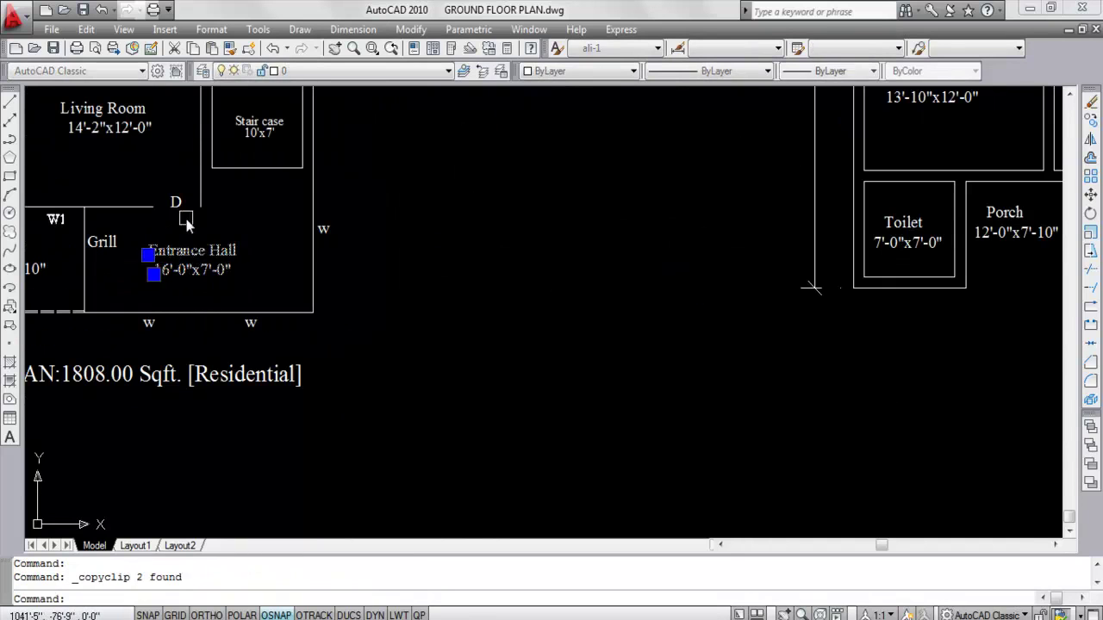
{"action": "key", "text": "ctrl+v"}
{"action": "scroll", "coordinate": [191, 252], "scroll_direction": "down", "scroll_amount": 4}
{"action": "scroll", "coordinate": [395, 245], "scroll_direction": "up", "scroll_amount": 6}
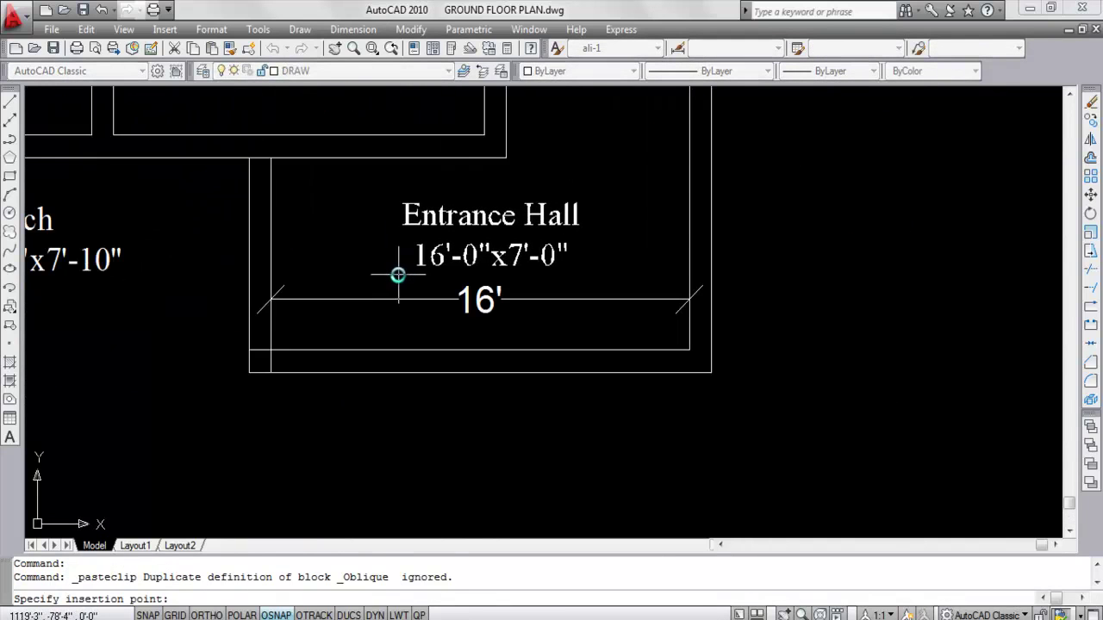
{"action": "left_click", "coordinate": [396, 276]}
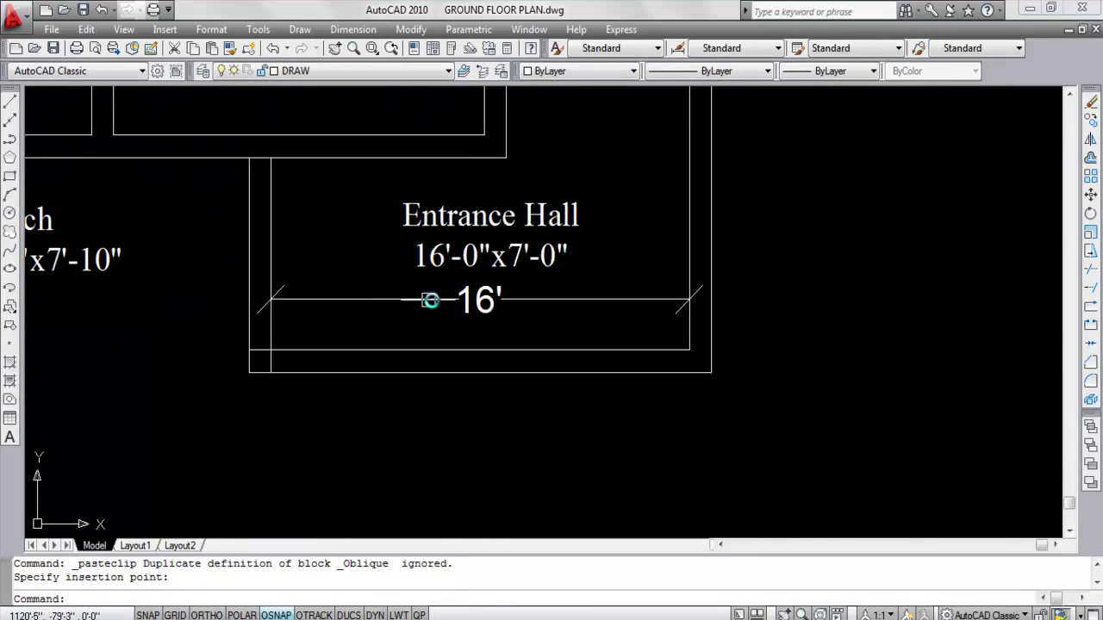
Delete the entrance hall's width dimension and check the hall's inner height with a temporary linear dimension
{"action": "left_click", "coordinate": [502, 317]}
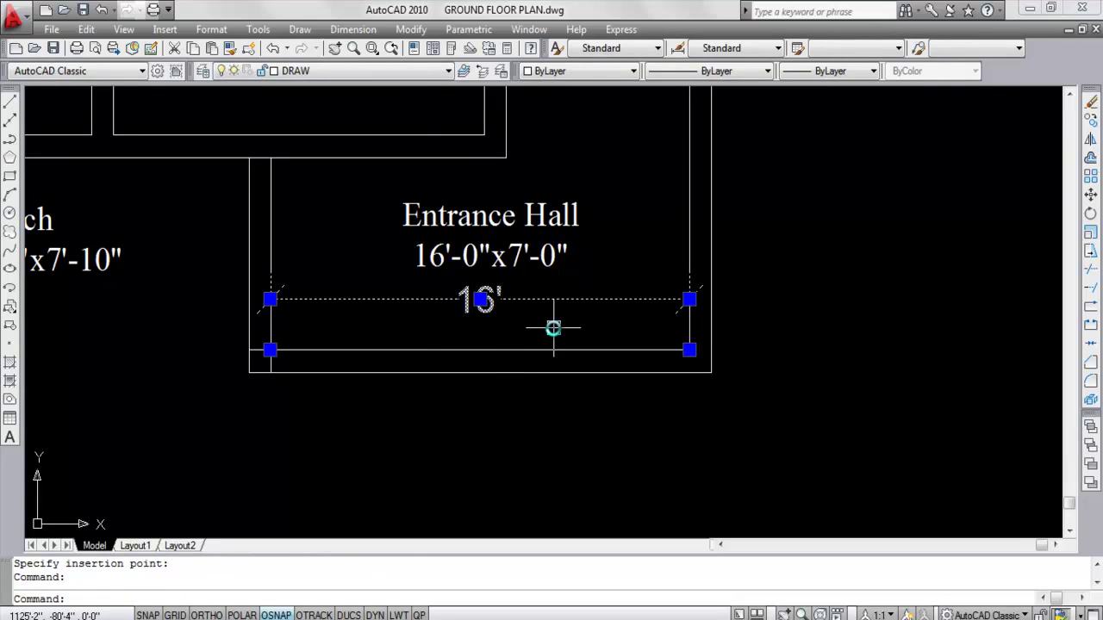
{"action": "key", "text": "Delete"}
{"action": "left_click", "coordinate": [353, 29]}
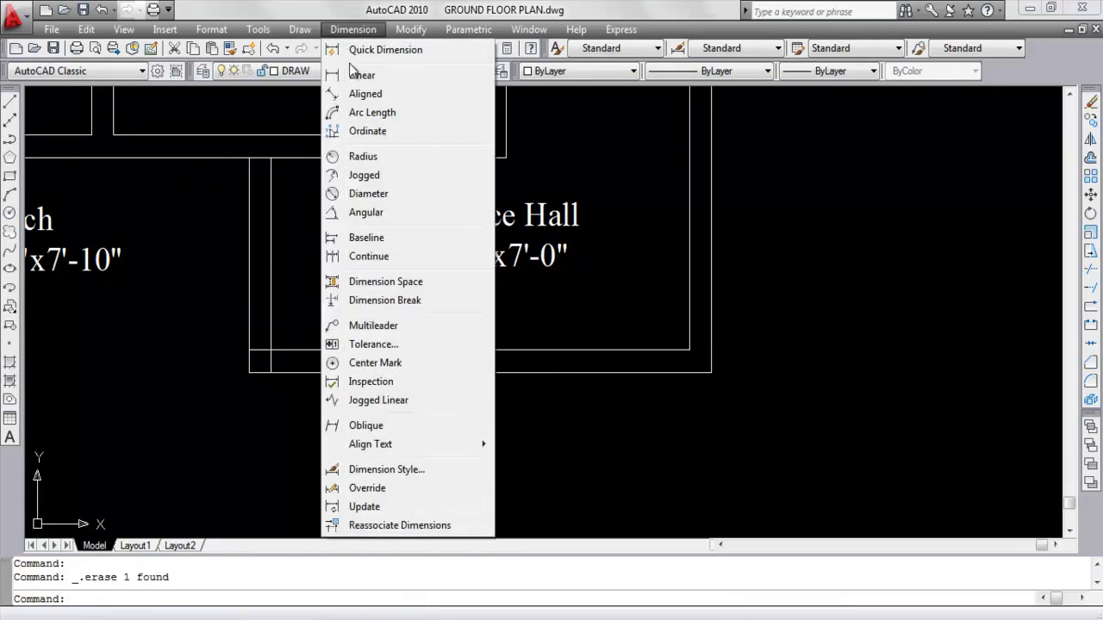
{"action": "left_click", "coordinate": [362, 75]}
{"action": "left_click", "coordinate": [271, 160]}
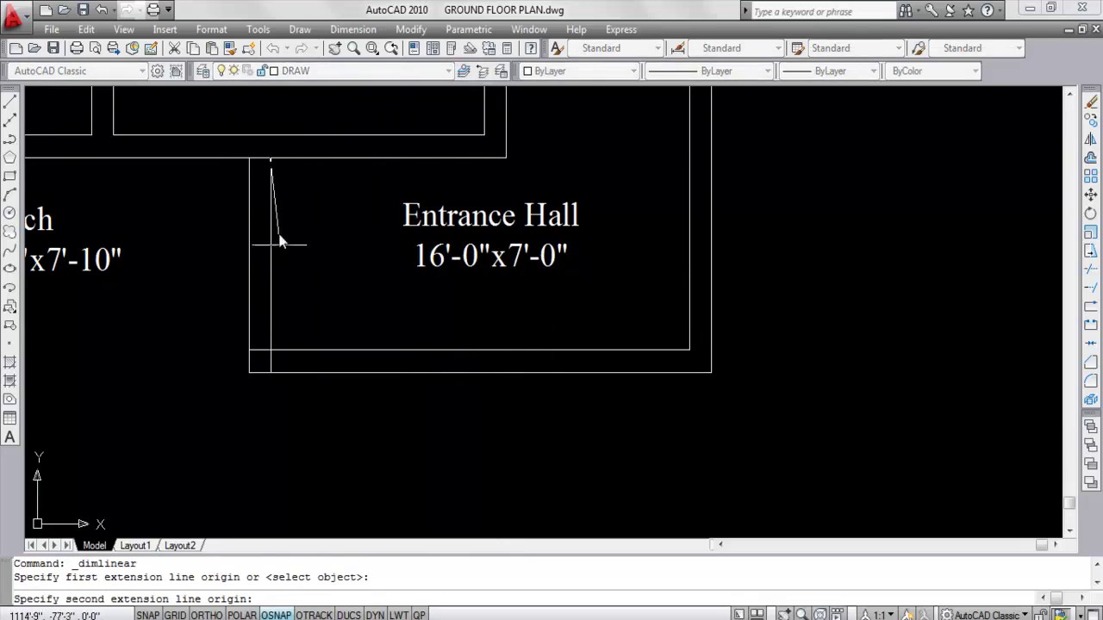
{"action": "left_click", "coordinate": [271, 350]}
{"action": "left_click", "coordinate": [334, 261]}
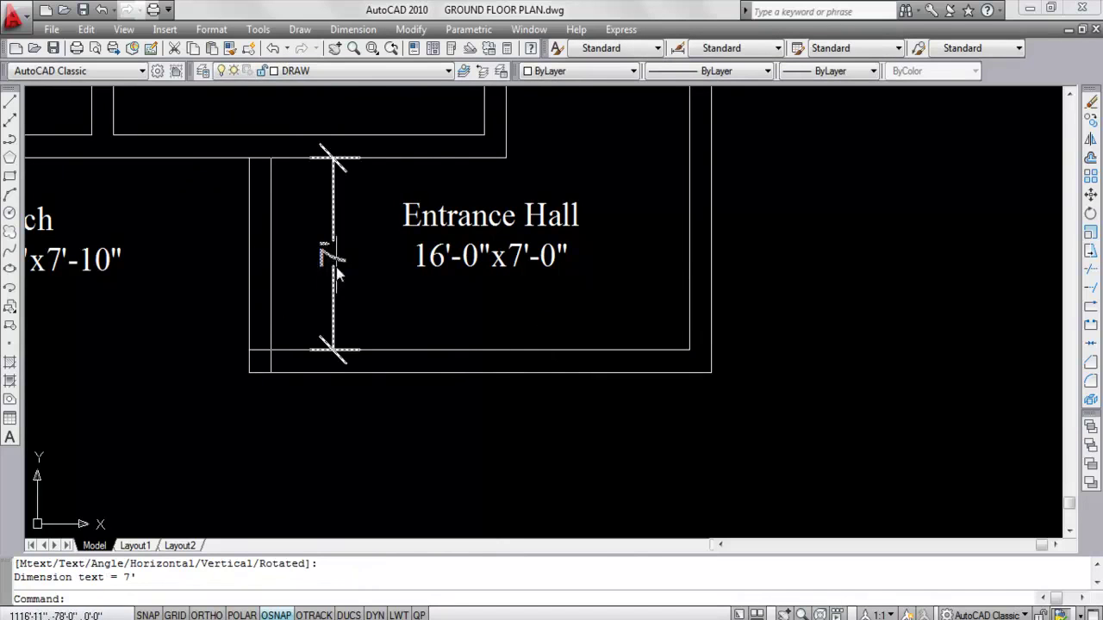
{"action": "left_click", "coordinate": [332, 262]}
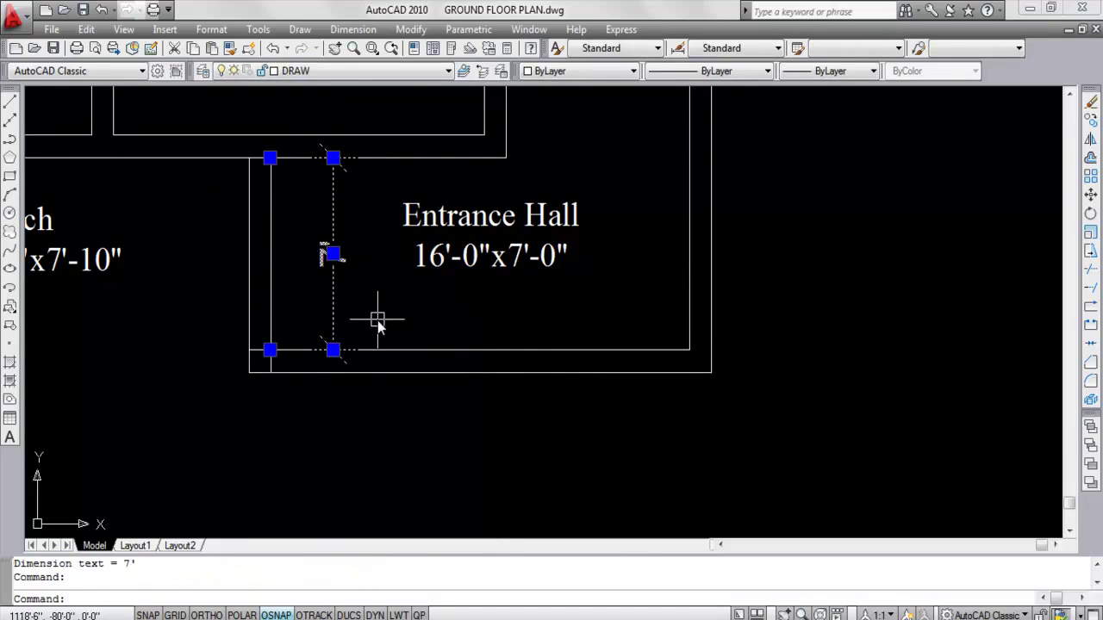
{"action": "key", "text": "Delete"}
Trim the overlapping wall line ends at the entrance hall's lower-left corner
{"action": "type", "text": "tr"}
{"action": "key", "text": "Return"}
{"action": "key", "text": "Return"}
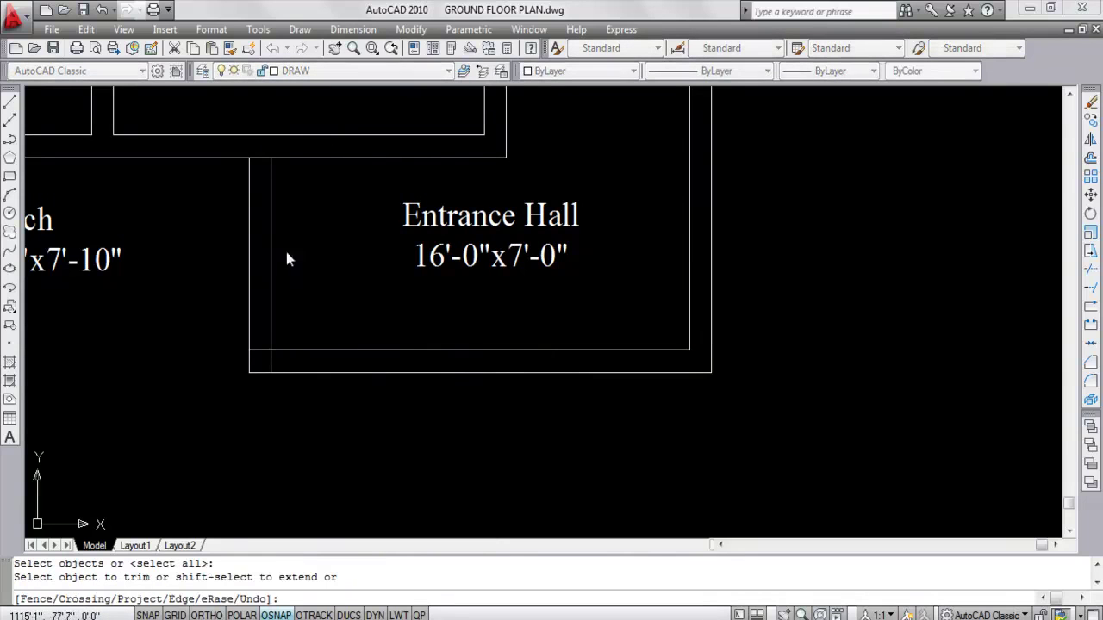
{"action": "left_click", "coordinate": [270, 360]}
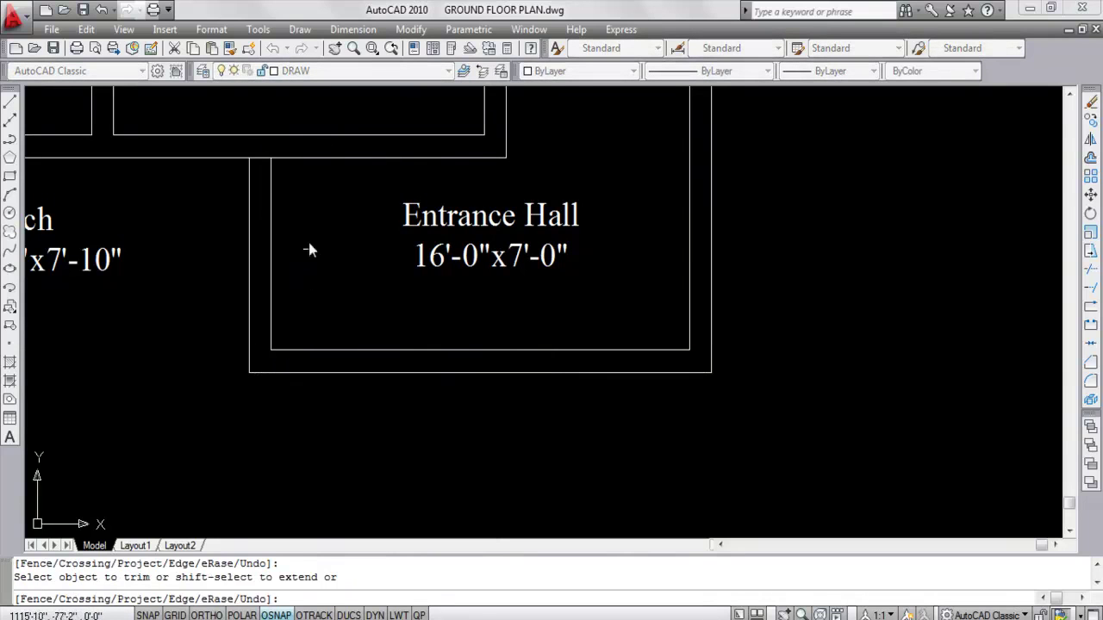
{"action": "scroll", "coordinate": [505, 240], "scroll_direction": "down", "scroll_amount": 3}
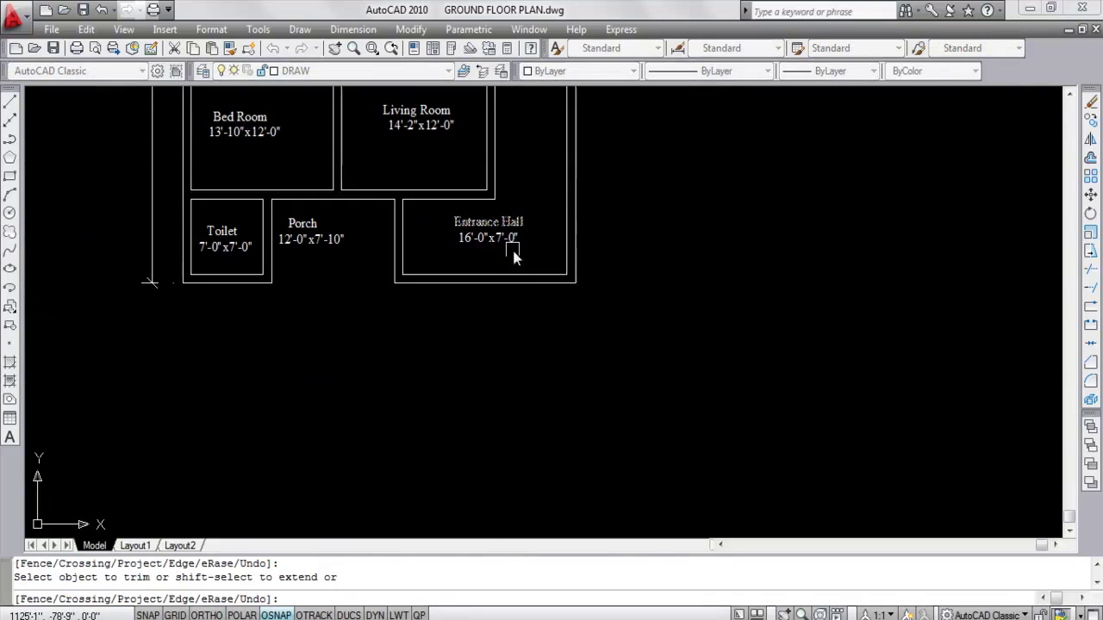
{"action": "scroll", "coordinate": [473, 267], "scroll_direction": "down", "scroll_amount": 3}
{"action": "scroll", "coordinate": [458, 283], "scroll_direction": "up", "scroll_amount": 4}
{"action": "key", "text": "Escape"}
Move the two-line Porch label to the middle of the porch
{"action": "left_click", "coordinate": [460, 310]}
{"action": "left_click", "coordinate": [407, 226]}
{"action": "type", "text": "m"}
{"action": "key", "text": "Return"}
{"action": "scroll", "coordinate": [410, 251], "scroll_direction": "up", "scroll_amount": 3}
{"action": "left_click", "coordinate": [502, 276]}
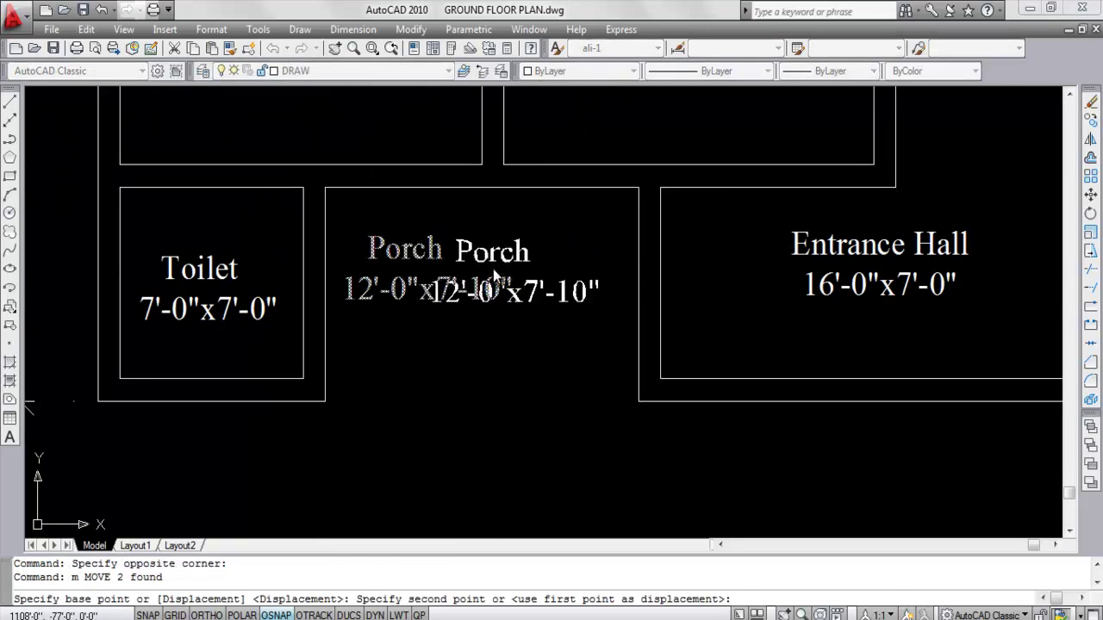
{"action": "left_click", "coordinate": [561, 276]}
{"action": "scroll", "coordinate": [561, 275], "scroll_direction": "down", "scroll_amount": 2}
Shift the porch's size text horizontally with Ortho on so it sits centred under the Porch title
{"action": "left_click", "coordinate": [507, 291]}
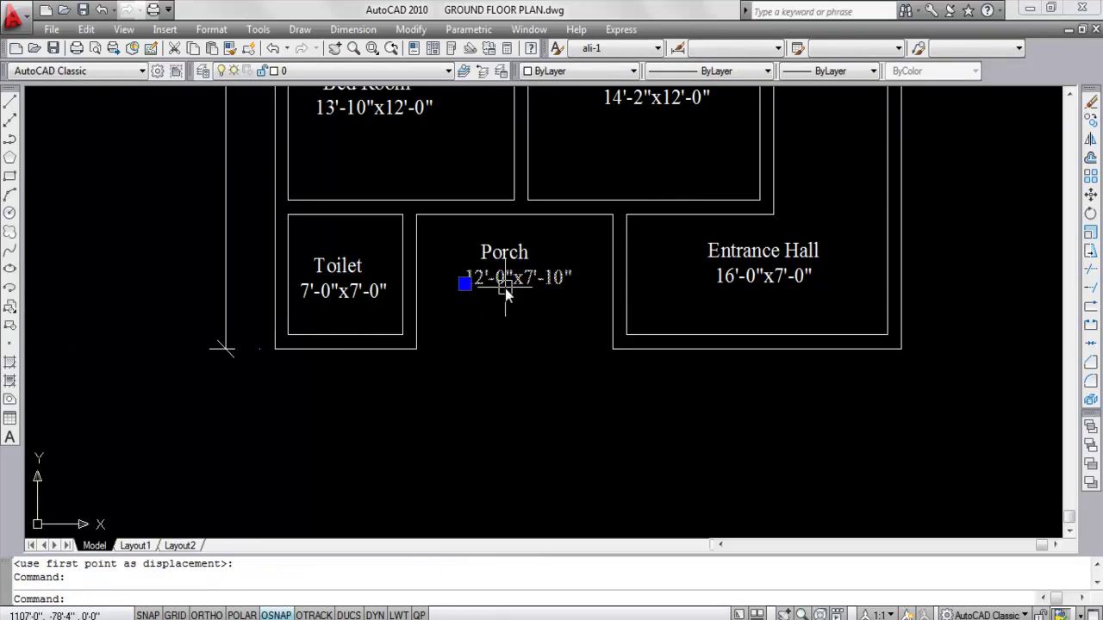
{"action": "key", "text": "Return"}
{"action": "key", "text": "F8"}
{"action": "scroll", "coordinate": [495, 286], "scroll_direction": "up", "scroll_amount": 2}
{"action": "left_click", "coordinate": [498, 285]}
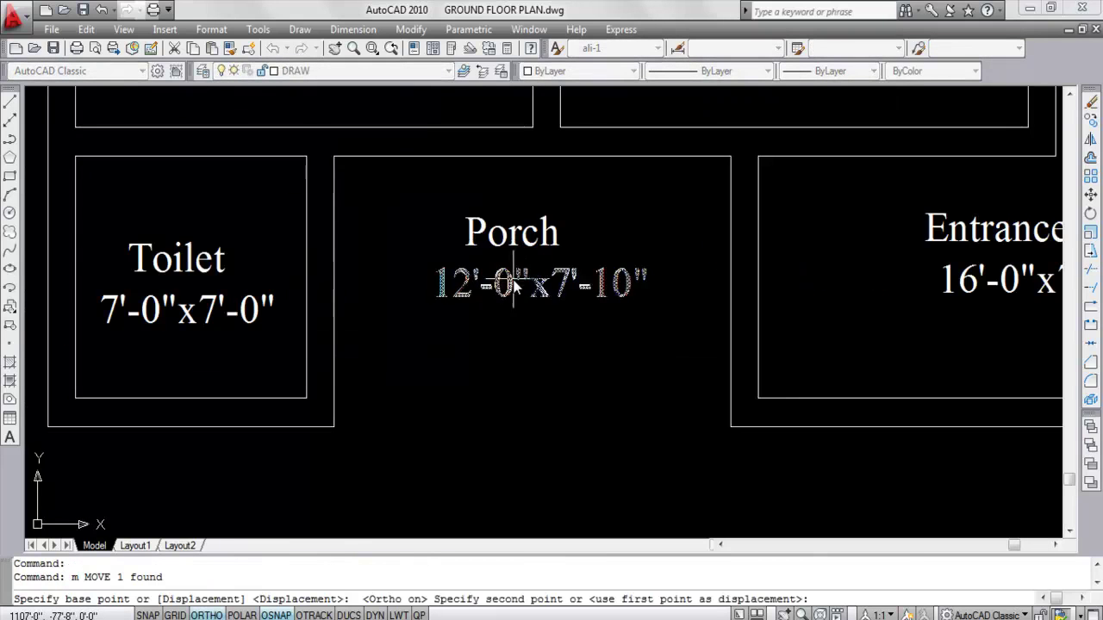
Copy the "2'-6" Landing" and "Stair case 10'x7'" labels from the original plan into the space beside the new living room
{"action": "scroll", "coordinate": [499, 283], "scroll_direction": "down", "scroll_amount": 3}
{"action": "middle_click_drag", "start_coordinate": [625, 285], "coordinate": [629, 360]}
{"action": "scroll", "coordinate": [700, 280], "scroll_direction": "down", "scroll_amount": 2}
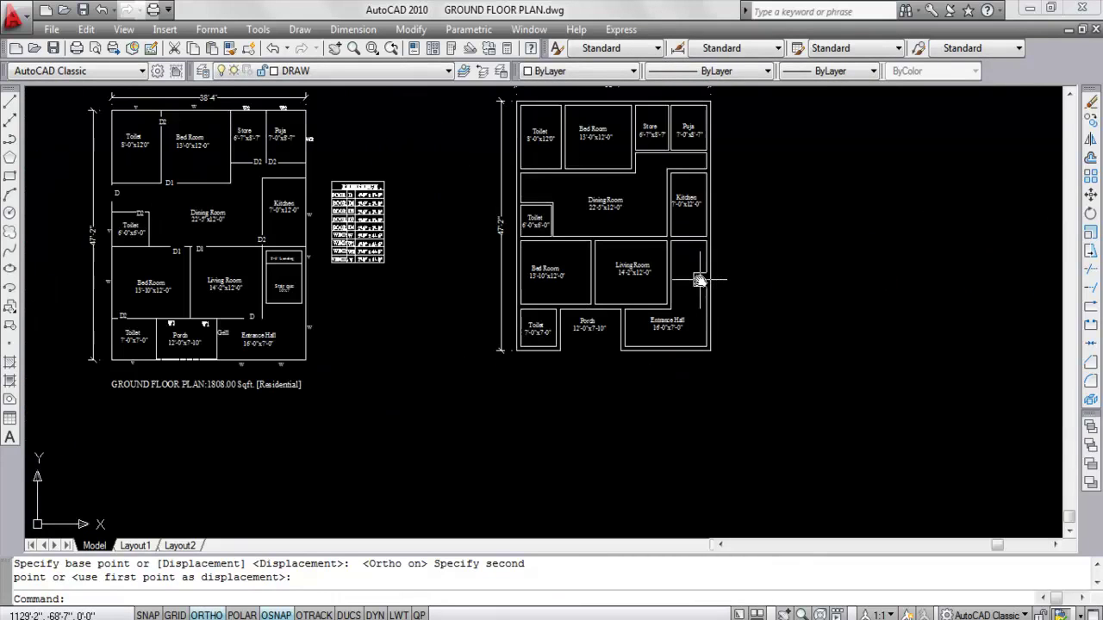
{"action": "scroll", "coordinate": [258, 272], "scroll_direction": "up", "scroll_amount": 4}
{"action": "left_click", "coordinate": [298, 228]}
{"action": "left_click", "coordinate": [331, 304]}
{"action": "key", "text": "ctrl+c"}
{"action": "key", "text": "ctrl+v"}
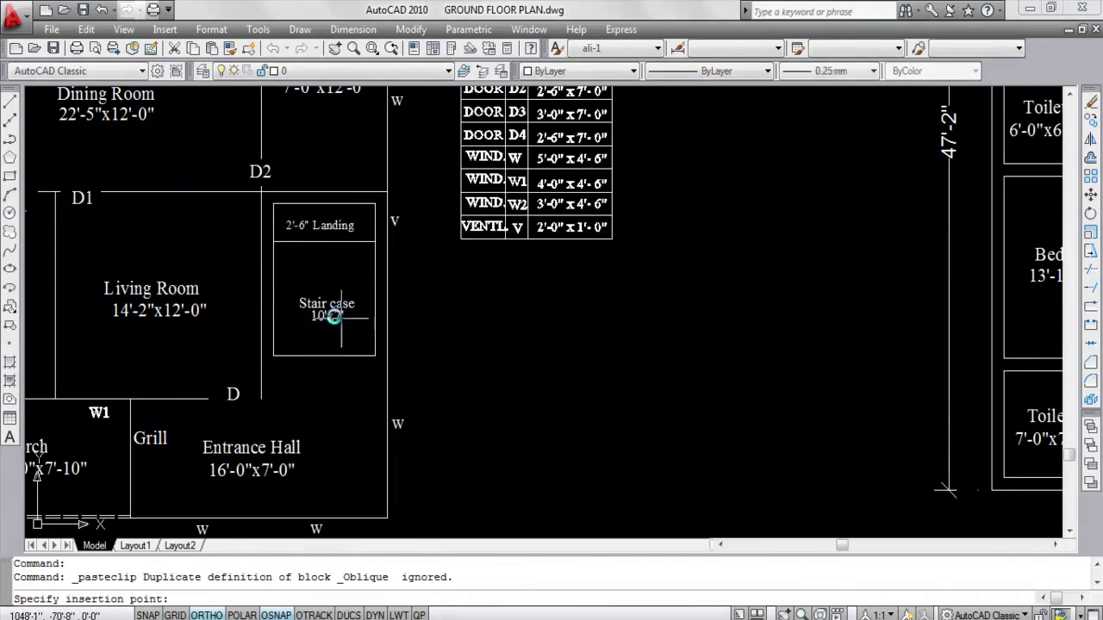
{"action": "scroll", "coordinate": [394, 288], "scroll_direction": "down", "scroll_amount": 4}
{"action": "scroll", "coordinate": [730, 302], "scroll_direction": "up", "scroll_amount": 4}
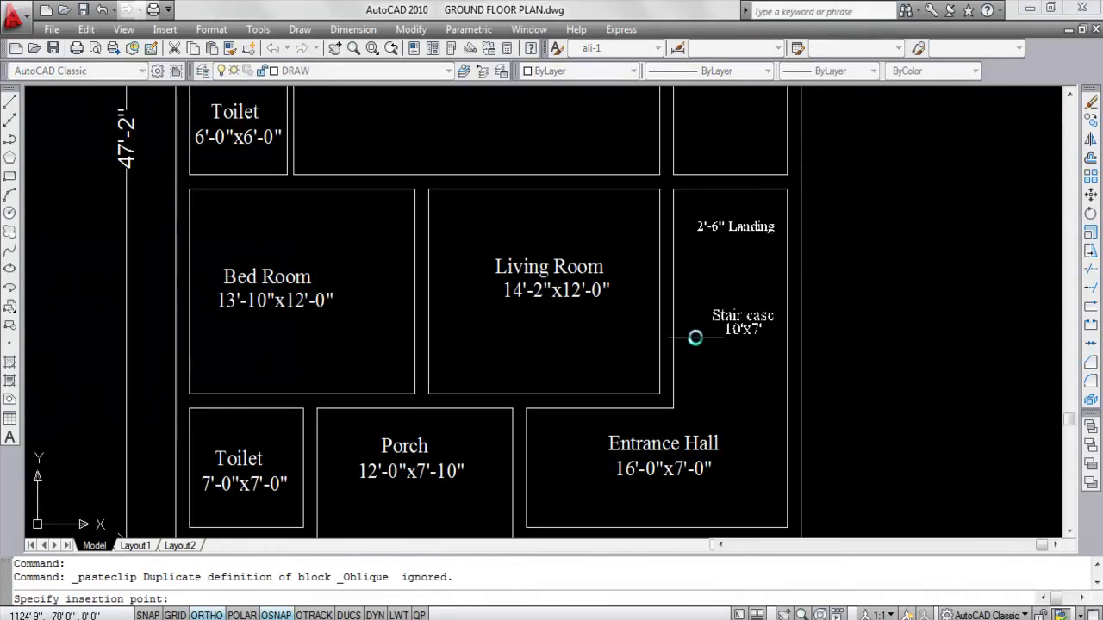
{"action": "left_click", "coordinate": [717, 313]}
Move the "Stair case 10'x7'" text up to just below the landing label, with Ortho off
{"action": "scroll", "coordinate": [717, 313], "scroll_direction": "up", "scroll_amount": 3}
{"action": "left_click", "coordinate": [776, 365]}
{"action": "left_click", "coordinate": [721, 296]}
{"action": "type", "text": "m"}
{"action": "key", "text": "Return"}
{"action": "left_click", "coordinate": [740, 276]}
{"action": "middle_click_drag", "start_coordinate": [742, 196], "coordinate": [736, 310]}
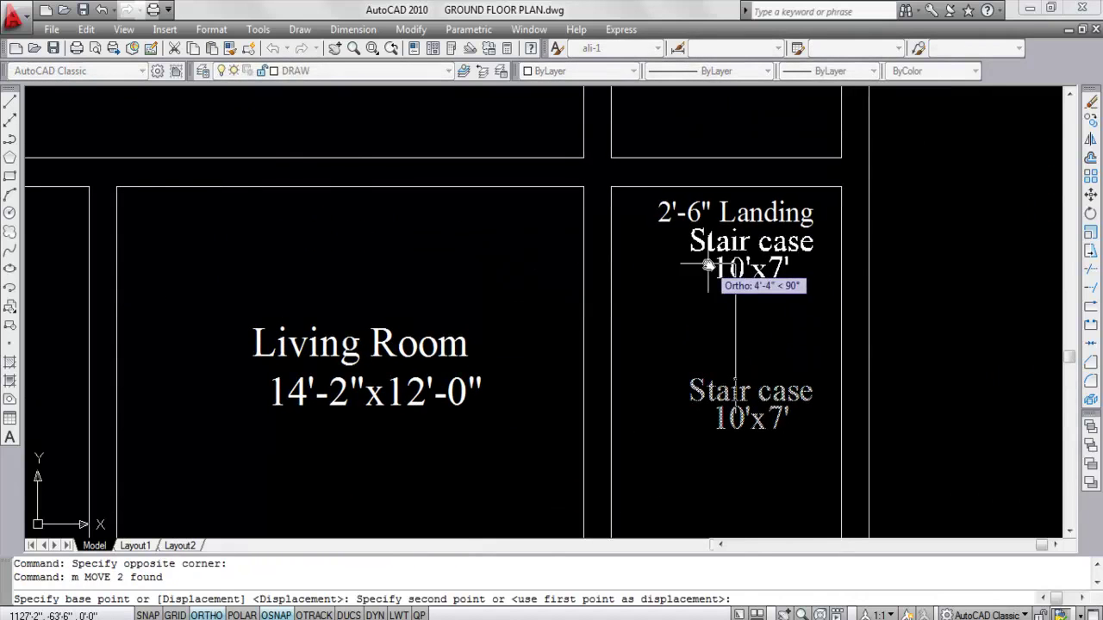
{"action": "key", "text": "F8"}
{"action": "left_click", "coordinate": [715, 258]}
{"action": "scroll", "coordinate": [720, 250], "scroll_direction": "down", "scroll_amount": 2}
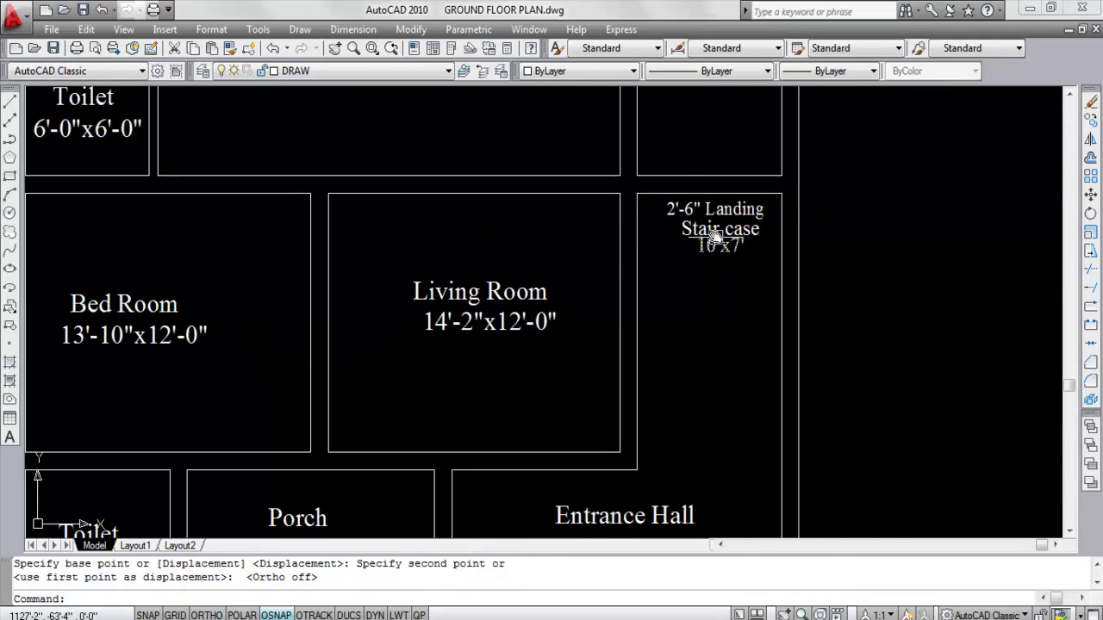
{"action": "left_click", "coordinate": [636, 223]}
{"action": "key", "text": "Escape"}
{"action": "left_click", "coordinate": [353, 30]}
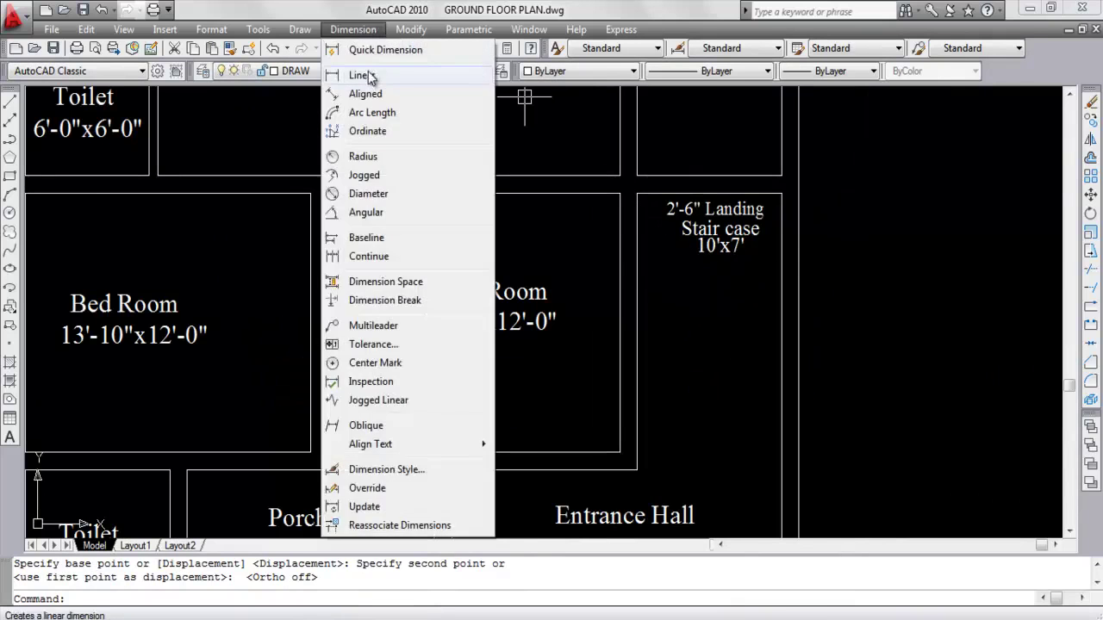
{"action": "left_click", "coordinate": [398, 74]}
{"action": "left_click", "coordinate": [637, 193]}
{"action": "left_click", "coordinate": [782, 193]}
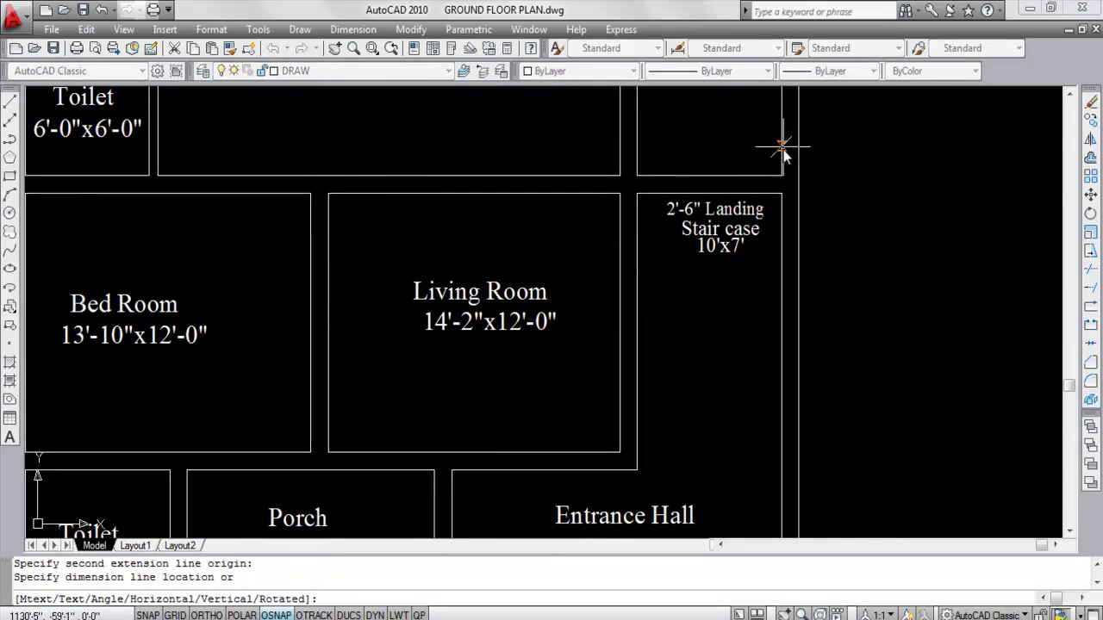
{"action": "key", "text": "Escape"}
Offset the stair area's top wall line 10' downward to mark the end of the staircase
{"action": "type", "text": "o"}
{"action": "key", "text": "Return"}
{"action": "type", "text": "10'"}
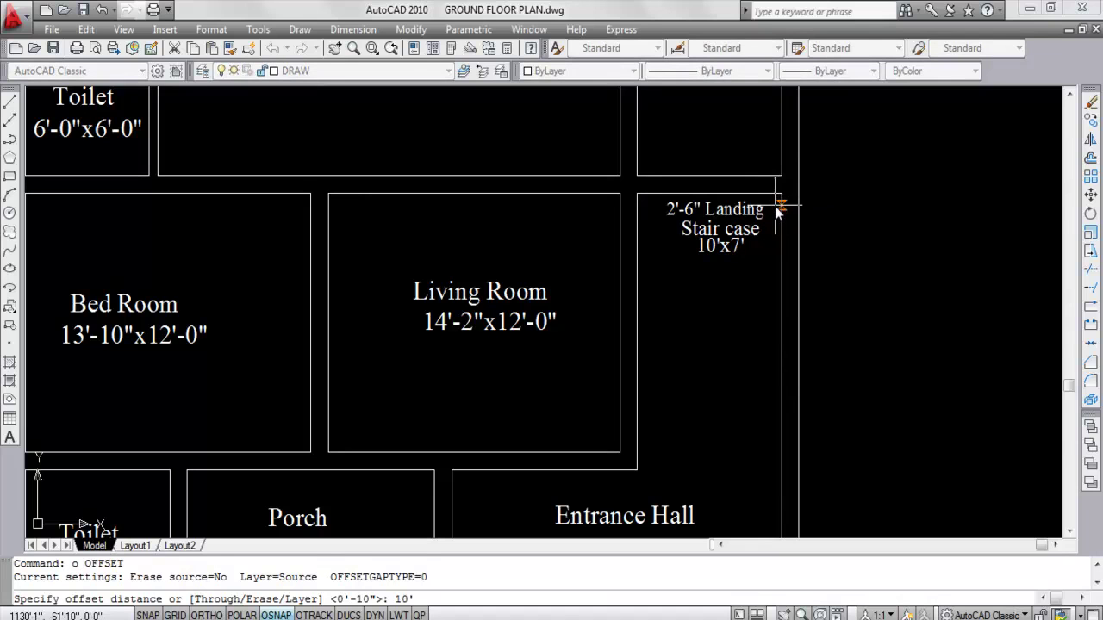
{"action": "key", "text": "Return"}
{"action": "left_click", "coordinate": [710, 194]}
{"action": "left_click", "coordinate": [730, 345]}
{"action": "key", "text": "Return"}
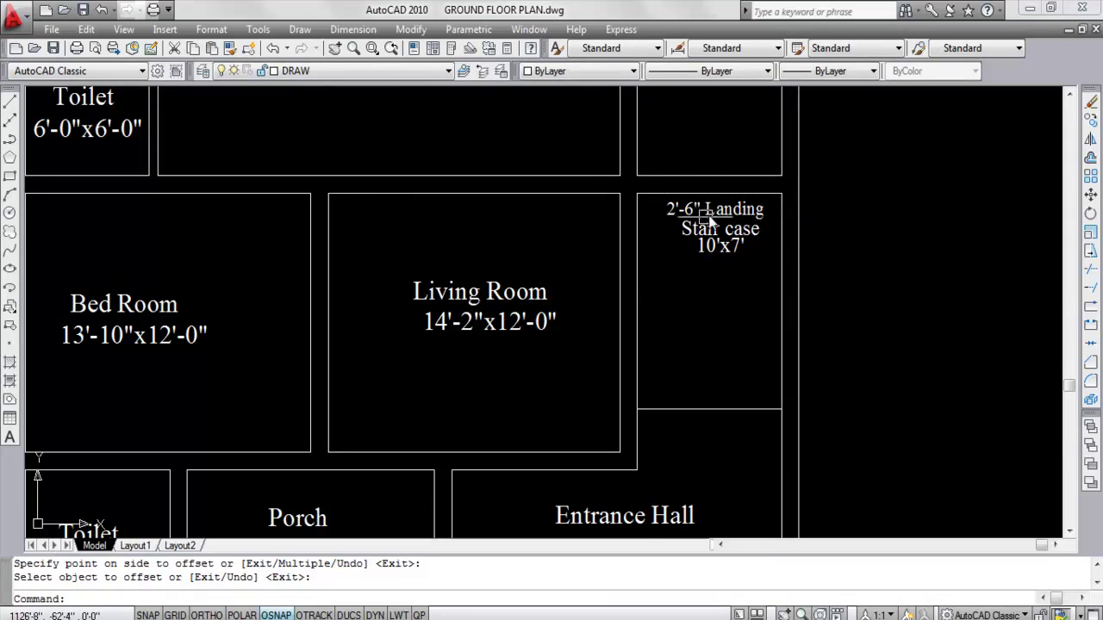
Offset the stair area's top wall line 2'6" downward to mark the landing edge
{"action": "type", "text": "o"}
{"action": "key", "text": "Return"}
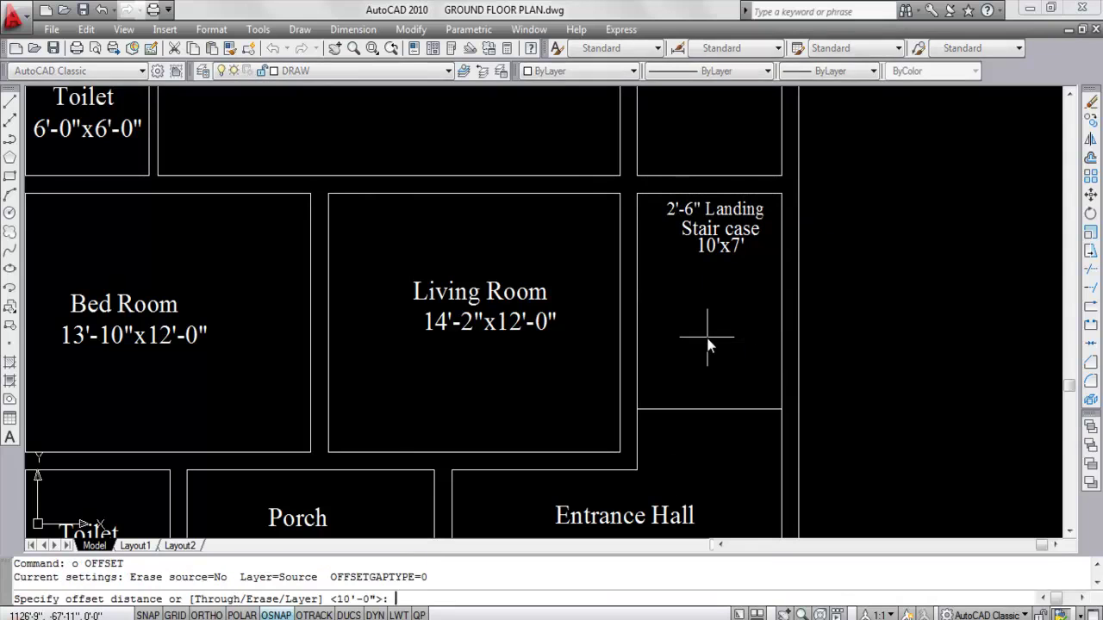
{"action": "type", "text": "2'6"}
{"action": "key", "text": "Return"}
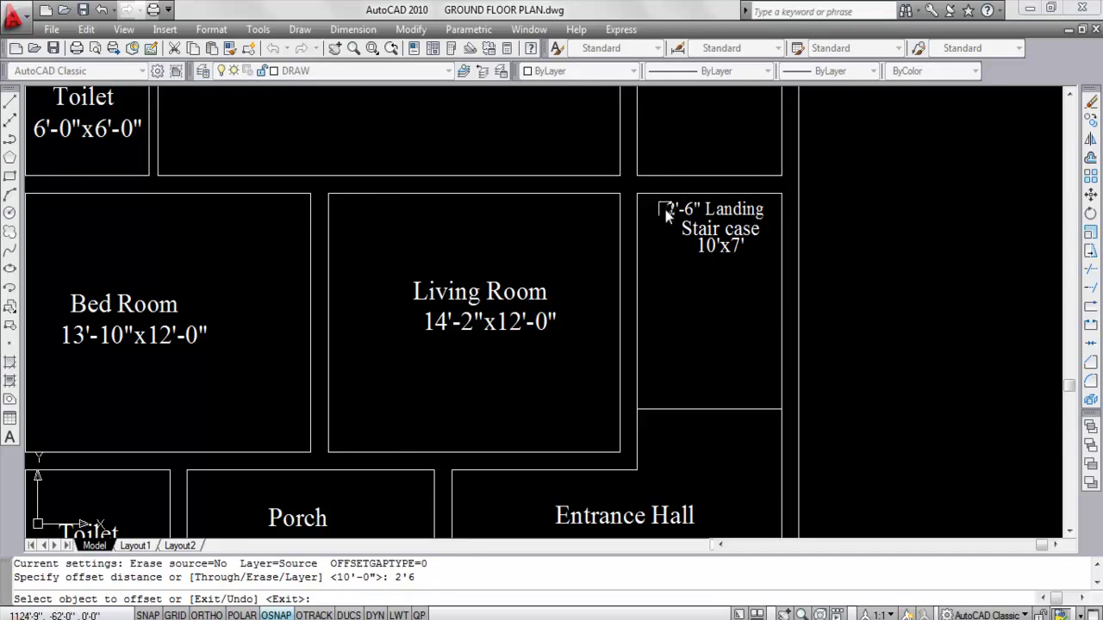
{"action": "left_click", "coordinate": [655, 193]}
{"action": "left_click", "coordinate": [670, 292]}
{"action": "key", "text": "Escape"}
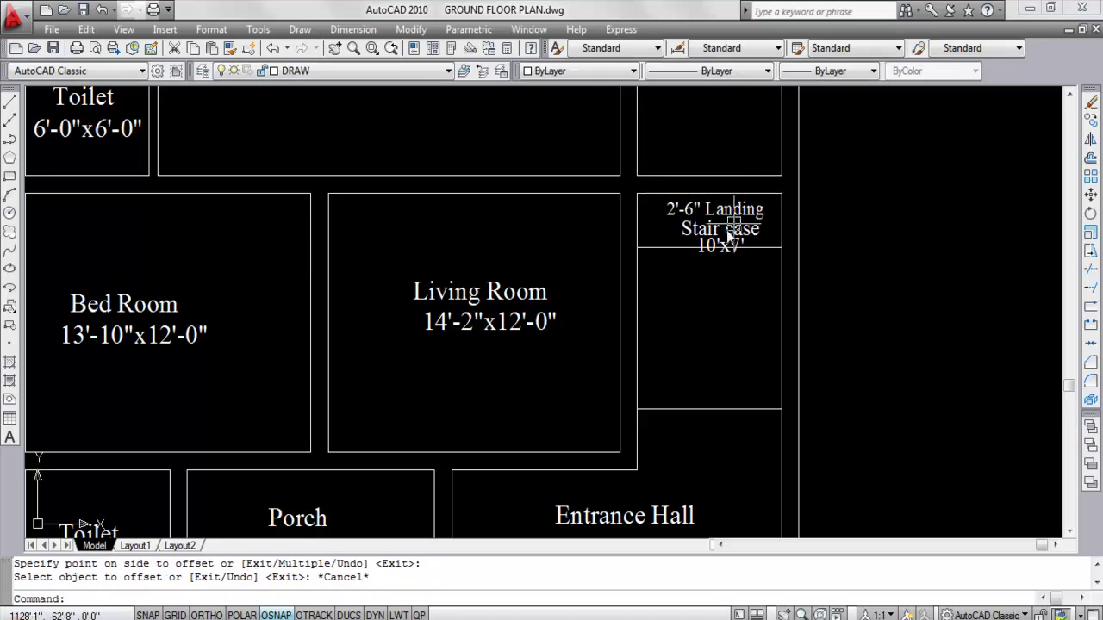
Move the landing and stair case labels together slightly upward within the landing area
{"action": "scroll", "coordinate": [765, 261], "scroll_direction": "up", "scroll_amount": 3}
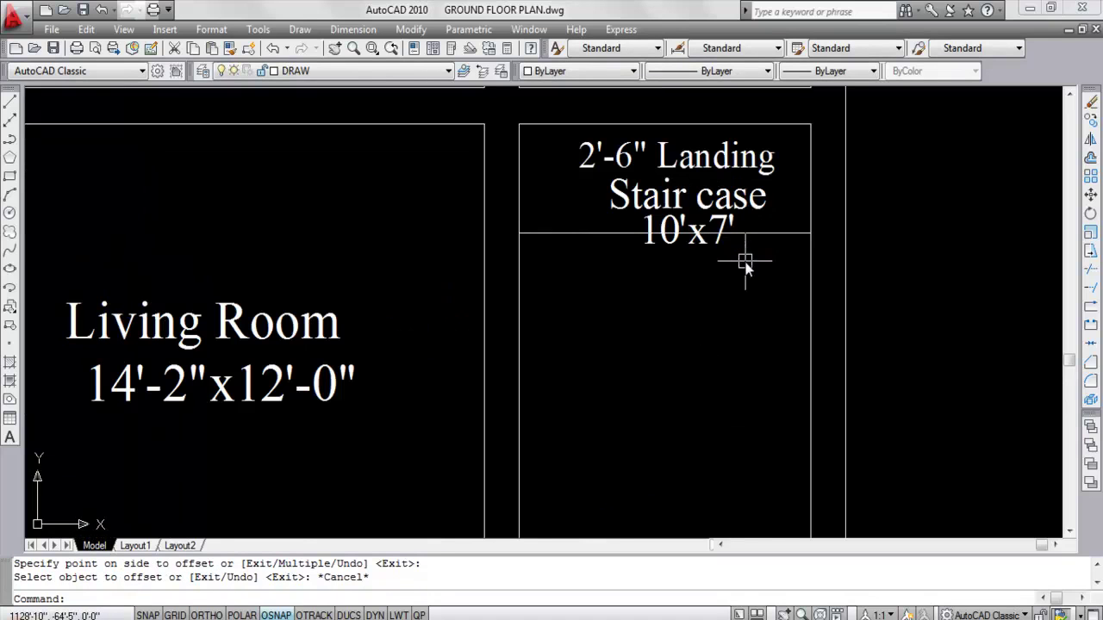
{"action": "left_click", "coordinate": [672, 193]}
{"action": "left_click", "coordinate": [675, 196]}
{"action": "left_click", "coordinate": [664, 226]}
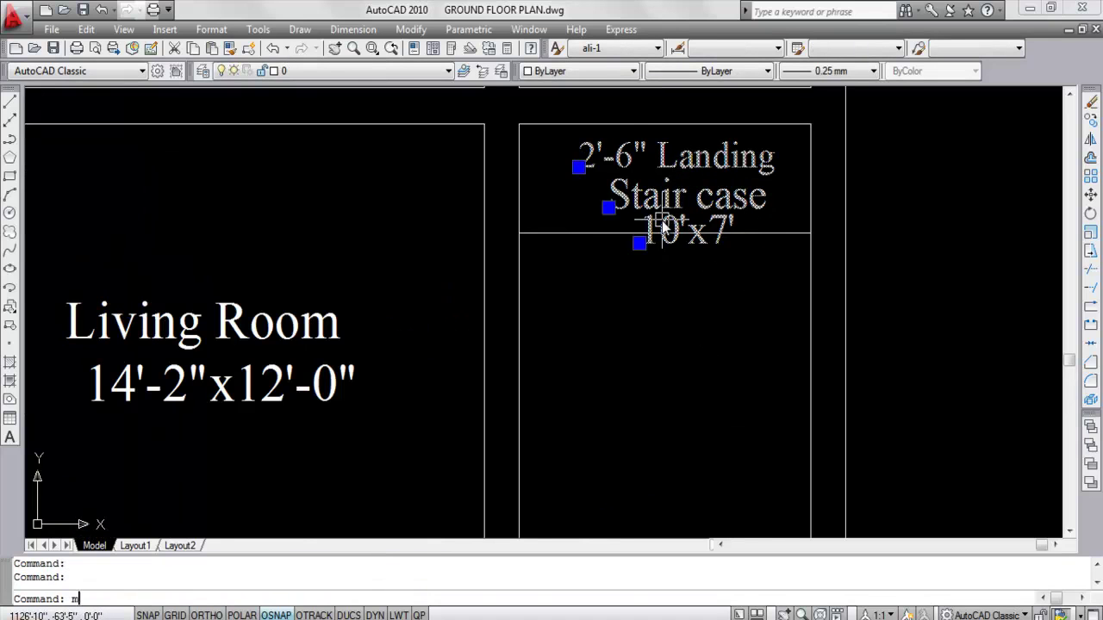
{"action": "type", "text": "m"}
{"action": "key", "text": "Return"}
{"action": "left_click", "coordinate": [692, 316]}
{"action": "left_click", "coordinate": [692, 306]}
Nudge only the "Stair case" and "10'x7'" texts up so they clear the landing edge line
{"action": "left_click", "coordinate": [676, 213]}
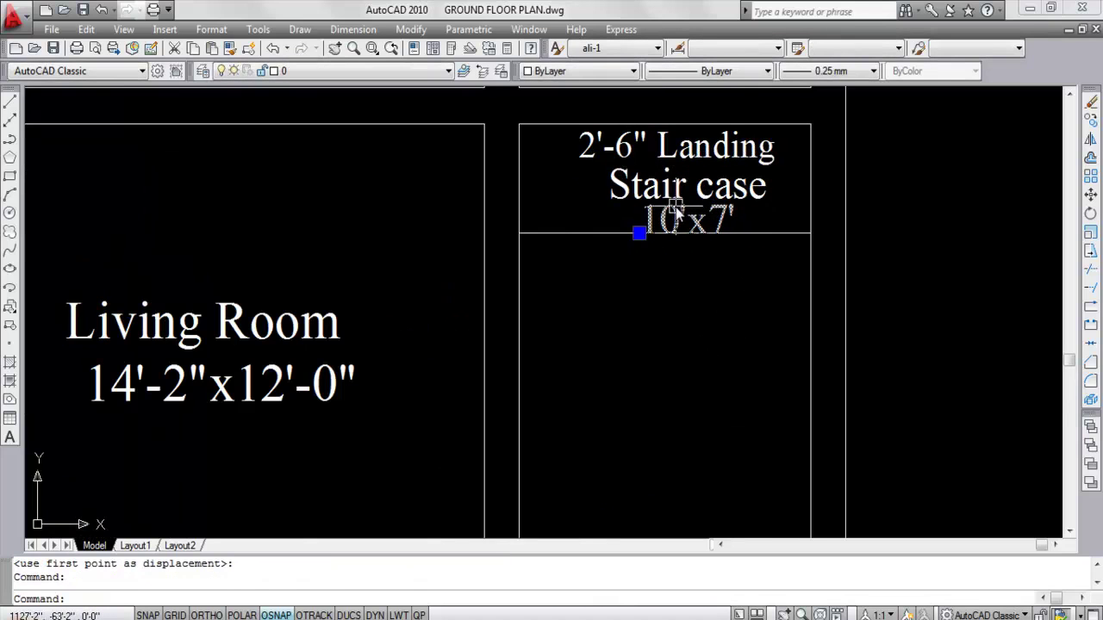
{"action": "left_click", "coordinate": [671, 183]}
{"action": "type", "text": "m"}
{"action": "key", "text": "Return"}
{"action": "left_click", "coordinate": [698, 312]}
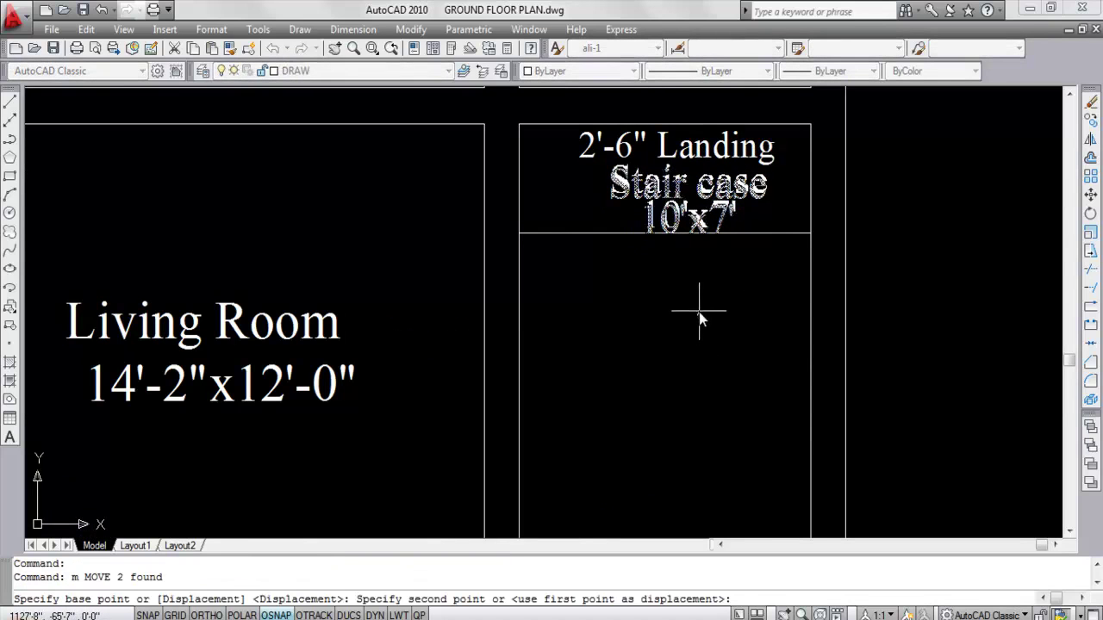
{"action": "left_click", "coordinate": [696, 304]}
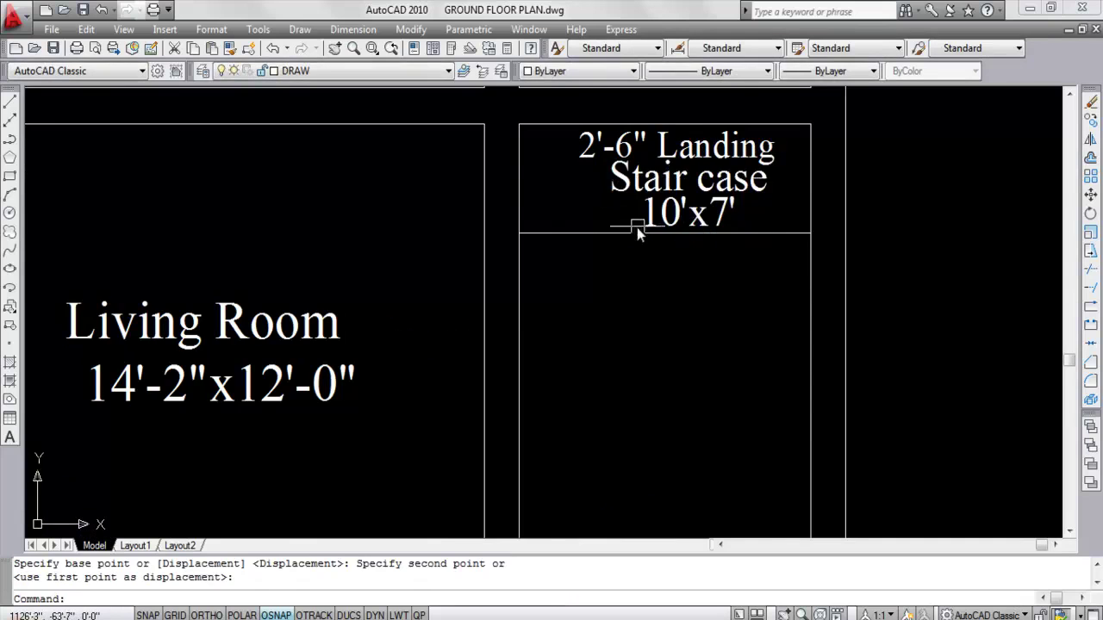
{"action": "scroll", "coordinate": [610, 216], "scroll_direction": "down", "scroll_amount": 2}
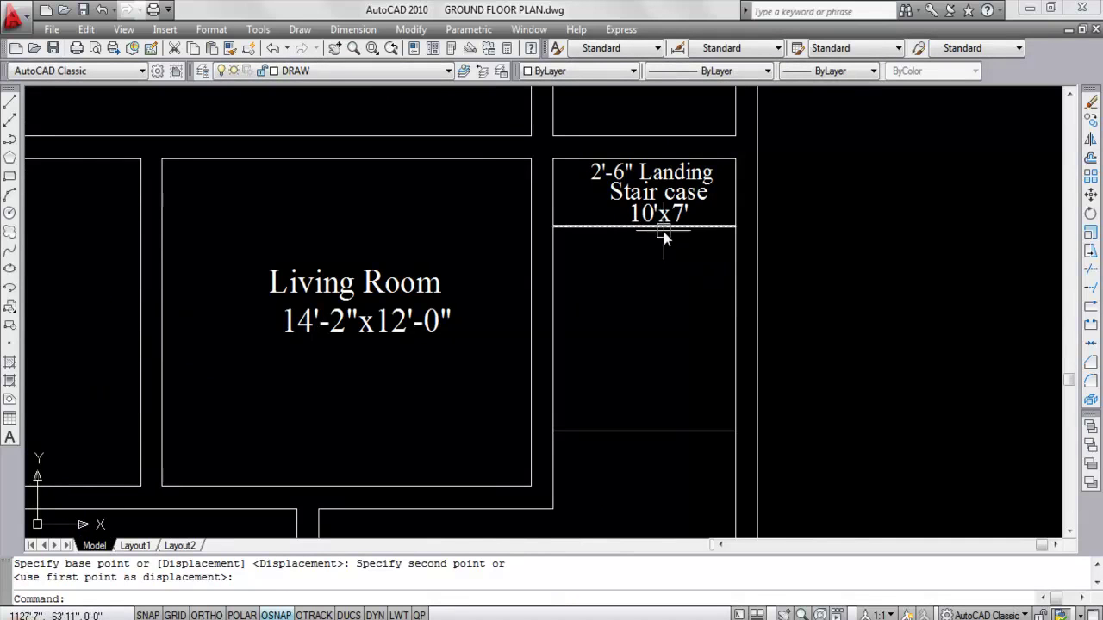
{"action": "type", "text": "l"}
{"action": "key", "text": "Return"}
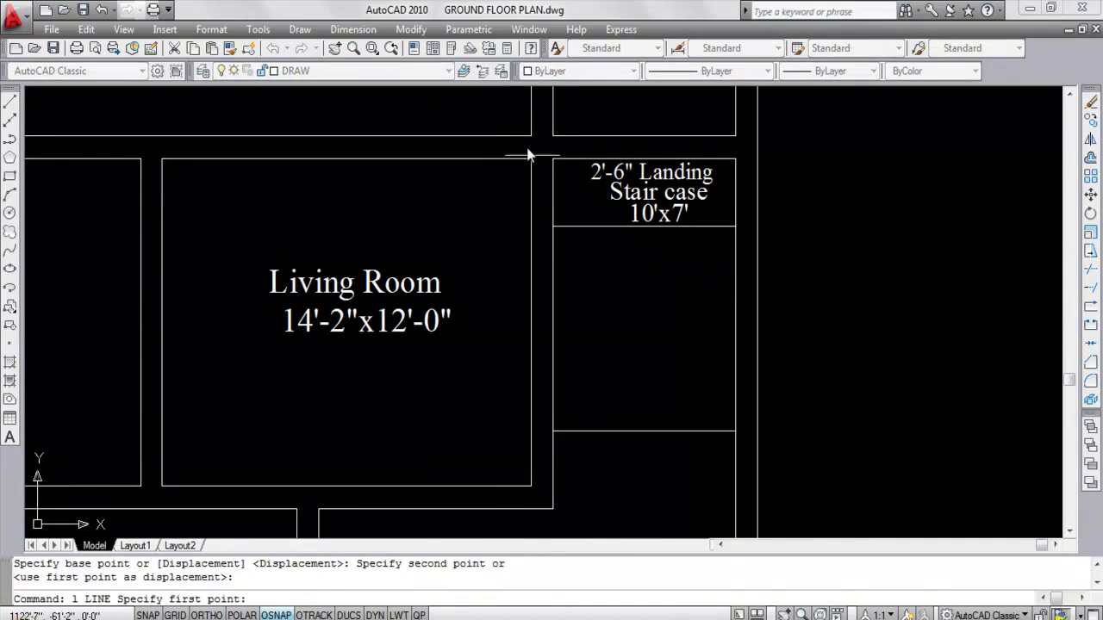
{"action": "key", "text": "Escape"}
Measure the stair flight length from the landing edge to the staircase end line using a linear dimension, without placing it
{"action": "left_click", "coordinate": [352, 29]}
{"action": "left_click", "coordinate": [528, 74]}
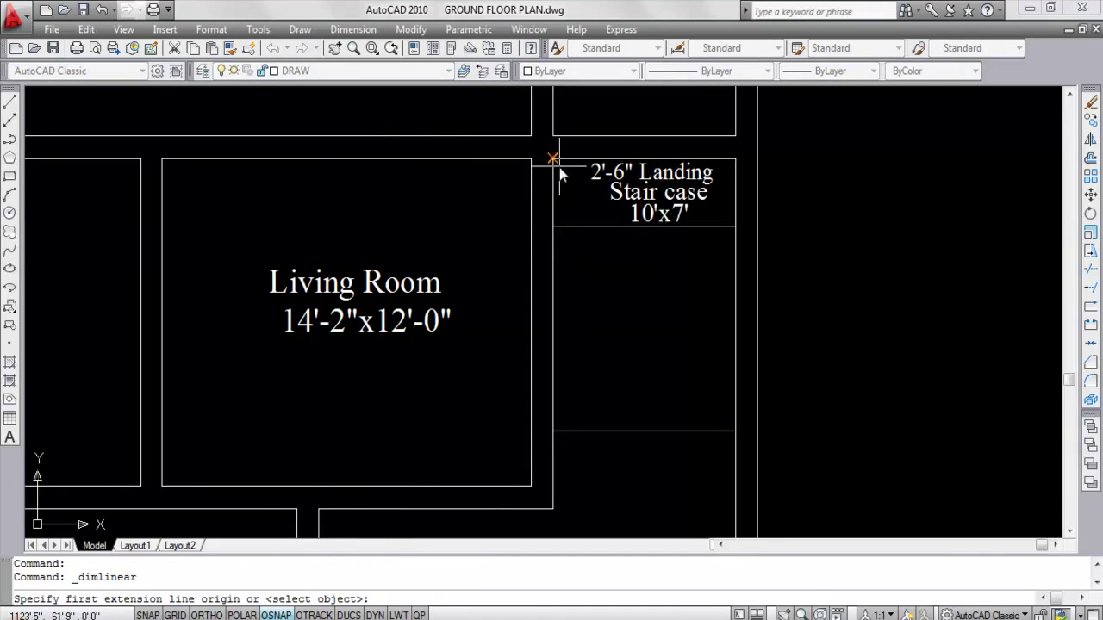
{"action": "left_click", "coordinate": [558, 172]}
{"action": "left_click", "coordinate": [556, 227]}
{"action": "key", "text": "Escape"}
{"action": "right_click", "coordinate": [553, 177]}
{"action": "left_click", "coordinate": [587, 188]}
{"action": "left_click", "coordinate": [553, 228]}
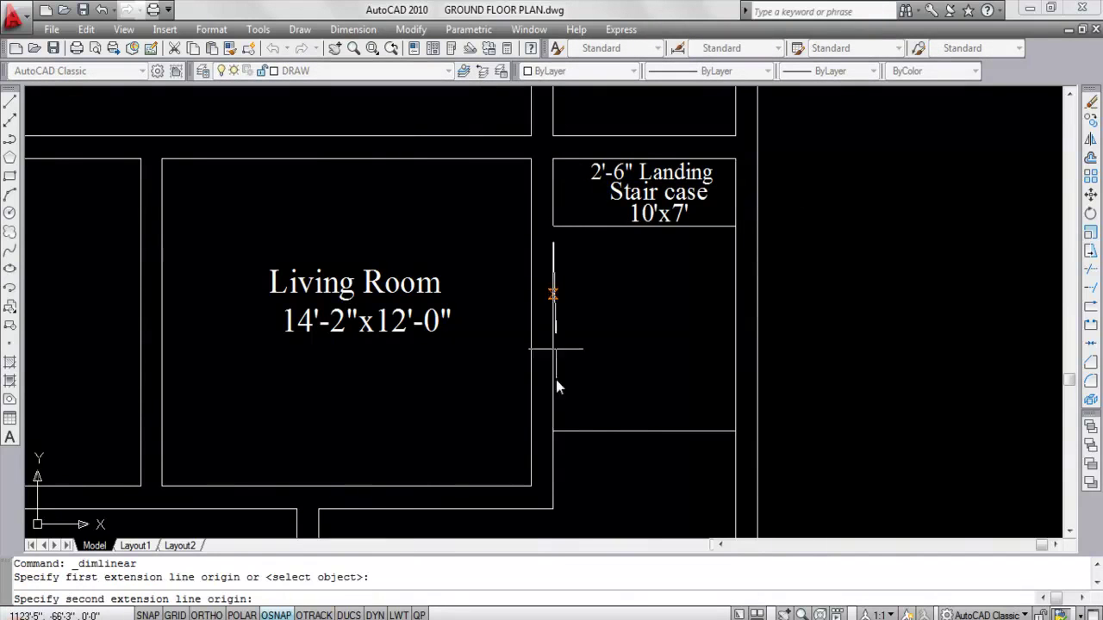
{"action": "left_click", "coordinate": [554, 431]}
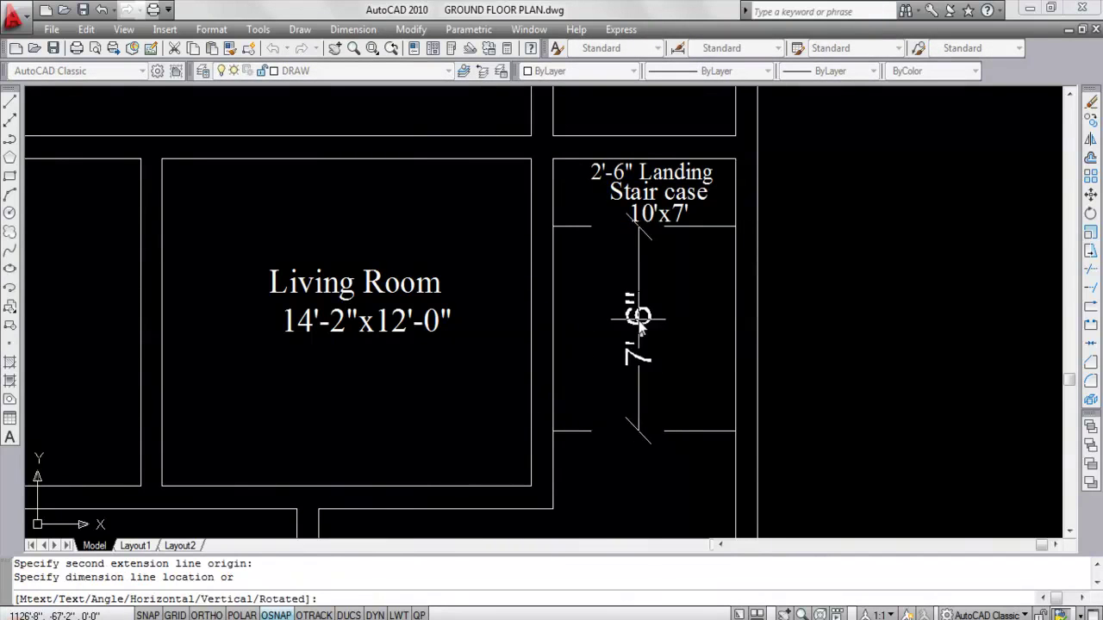
{"action": "key", "text": "Escape"}
Draw a vertical centre line down the staircase from the landing edge's midpoint to the staircase end line
{"action": "scroll", "coordinate": [637, 306], "scroll_direction": "down", "scroll_amount": 1}
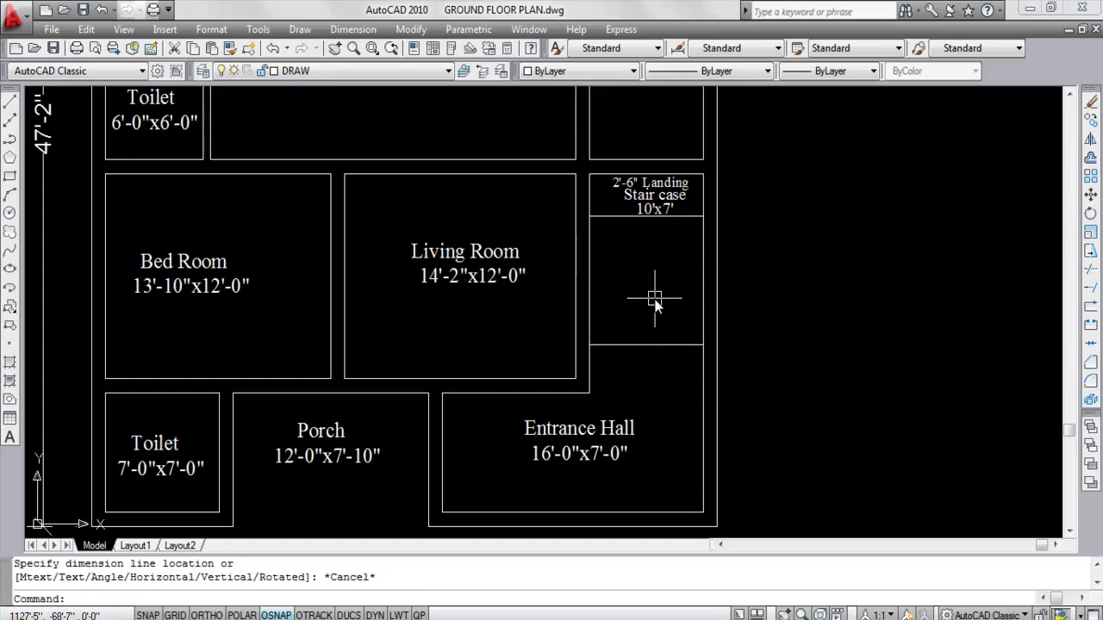
{"action": "key", "text": "Return"}
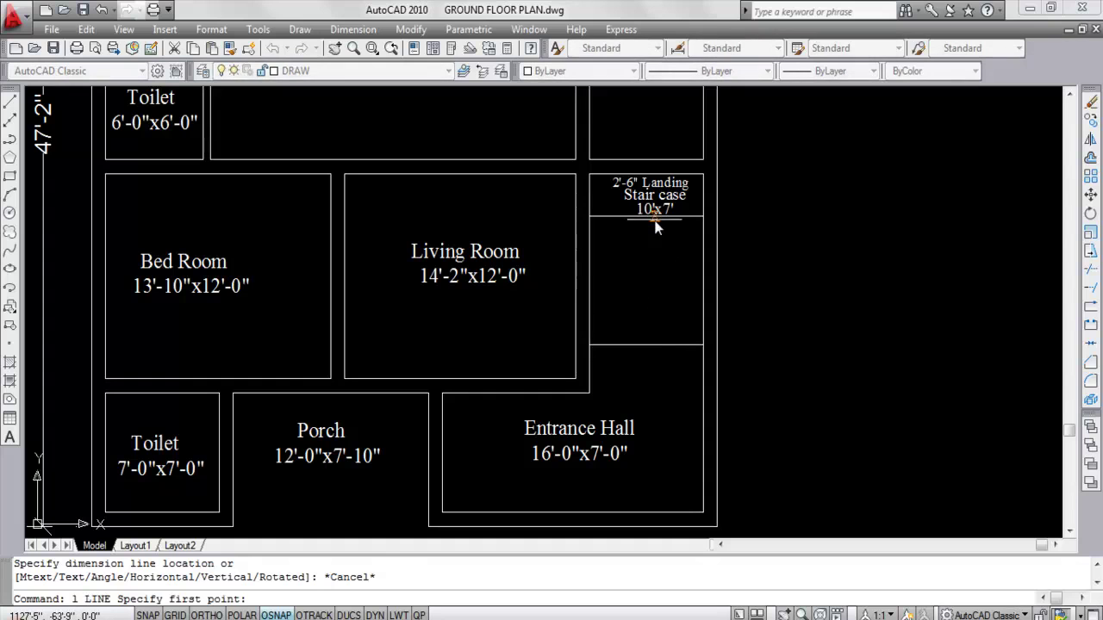
{"action": "left_click", "coordinate": [651, 222]}
{"action": "key", "text": "F8"}
{"action": "left_click", "coordinate": [648, 353]}
{"action": "key", "text": "Escape"}
{"action": "type", "text": "tr"}
{"action": "key", "text": "Return"}
{"action": "key", "text": "Return"}
{"action": "key", "text": "Escape"}
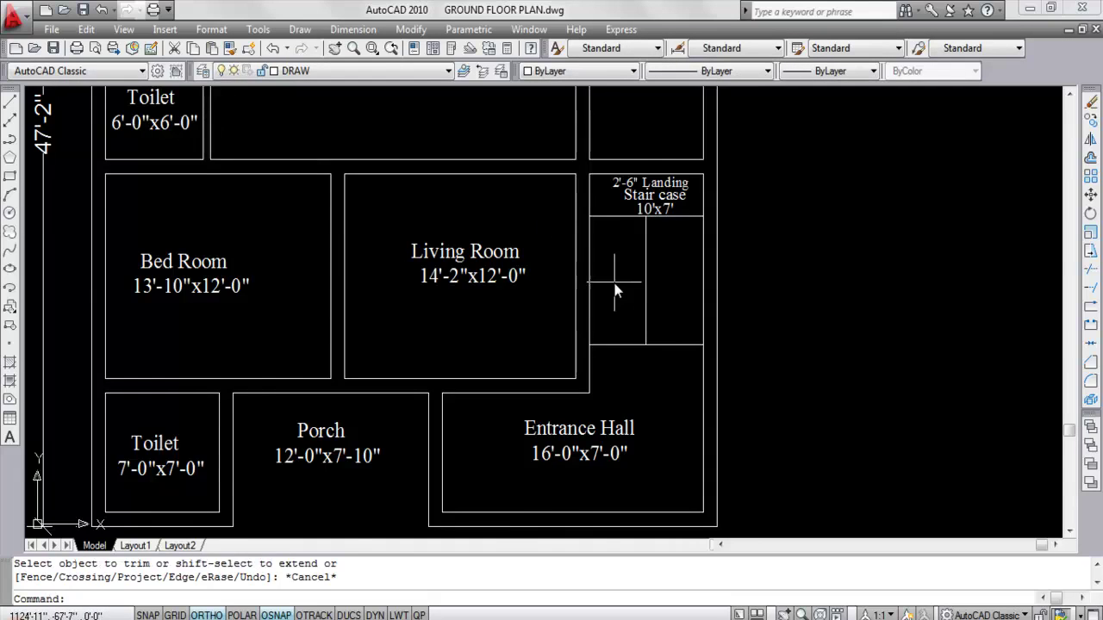
Offset the stair centre line 1" to each side and erase the original line between the two copies
{"action": "scroll", "coordinate": [615, 285], "scroll_direction": "up", "scroll_amount": 2}
{"action": "type", "text": "o"}
{"action": "key", "text": "Return"}
{"action": "type", "text": "1"}
{"action": "key", "text": "Return"}
{"action": "left_click", "coordinate": [656, 281]}
{"action": "left_click", "coordinate": [670, 280]}
{"action": "scroll", "coordinate": [667, 281], "scroll_direction": "up", "scroll_amount": 5}
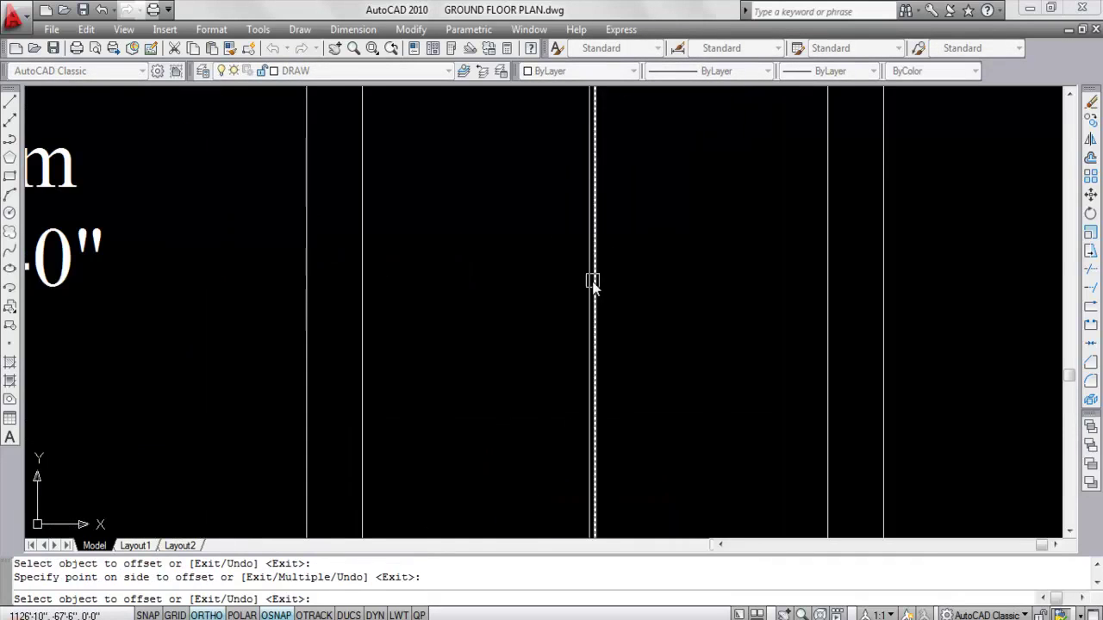
{"action": "key", "text": "Escape"}
{"action": "scroll", "coordinate": [594, 285], "scroll_direction": "up", "scroll_amount": 2}
{"action": "left_click", "coordinate": [594, 285]}
{"action": "key", "text": "Delete"}
Trim the landing edge and the staircase end line between the two centre lines to open the gap separating the flights
{"action": "scroll", "coordinate": [612, 274], "scroll_direction": "down", "scroll_amount": 5}
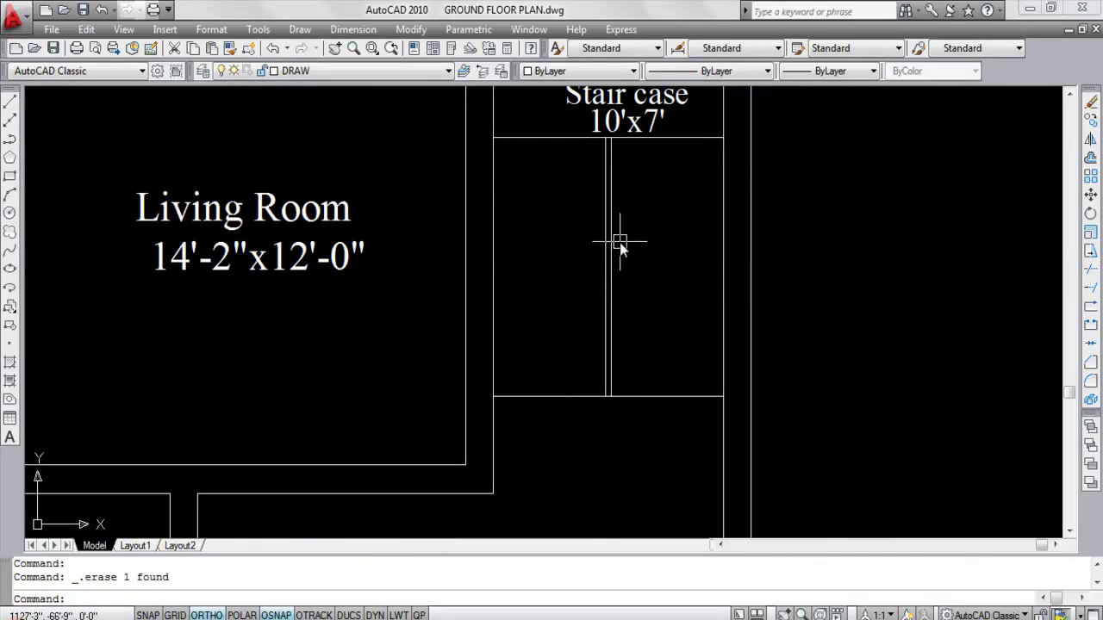
{"action": "type", "text": "tr"}
{"action": "key", "text": "Return"}
{"action": "key", "text": "Return"}
{"action": "scroll", "coordinate": [595, 158], "scroll_direction": "up", "scroll_amount": 3}
{"action": "scroll", "coordinate": [608, 258], "scroll_direction": "down", "scroll_amount": 3}
{"action": "scroll", "coordinate": [603, 399], "scroll_direction": "up", "scroll_amount": 3}
{"action": "left_click", "coordinate": [597, 330]}
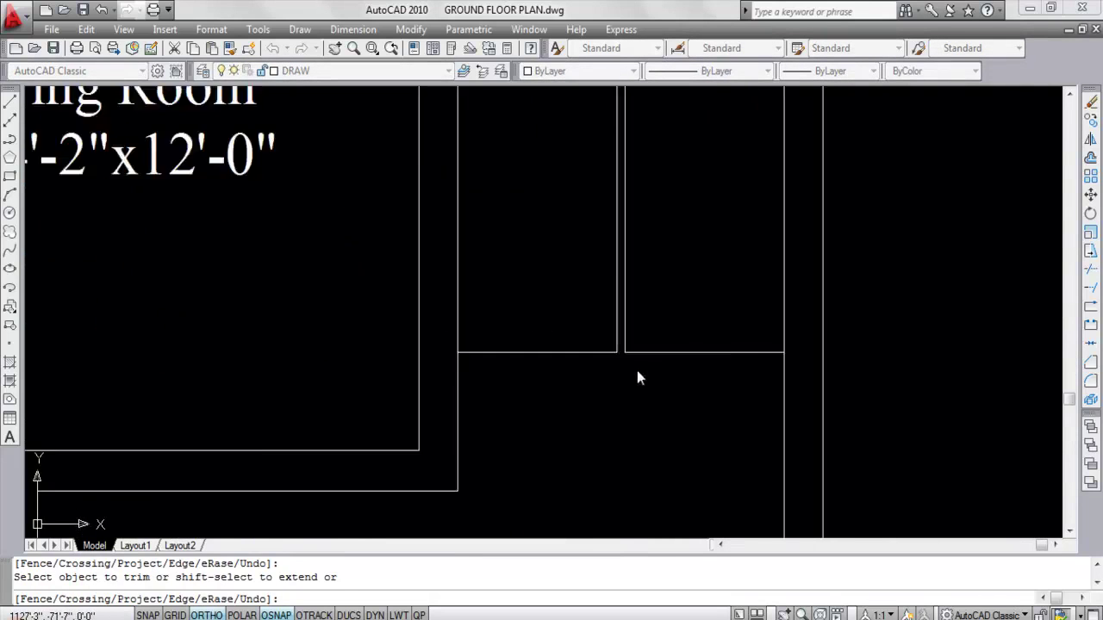
{"action": "scroll", "coordinate": [636, 371], "scroll_direction": "down", "scroll_amount": 4}
{"action": "key", "text": "Escape"}
Offset the right flight's landing edge downward nine times in succession at 9" spacing to create its tread lines
{"action": "scroll", "coordinate": [601, 228], "scroll_direction": "up", "scroll_amount": 1}
{"action": "scroll", "coordinate": [601, 228], "scroll_direction": "up", "scroll_amount": 2}
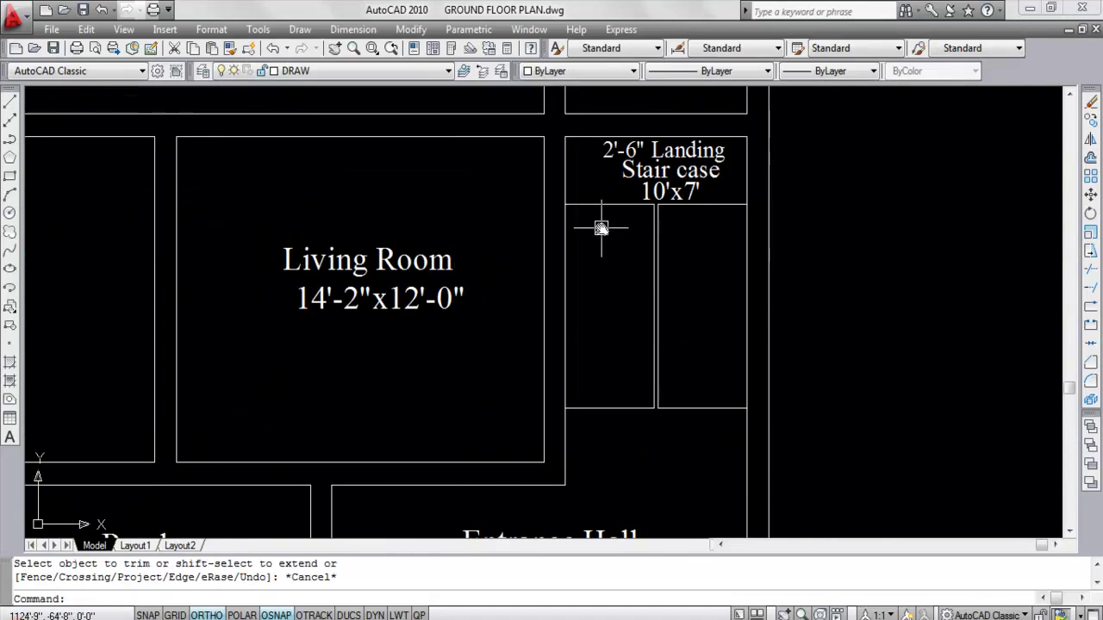
{"action": "type", "text": "o"}
{"action": "key", "text": "Return"}
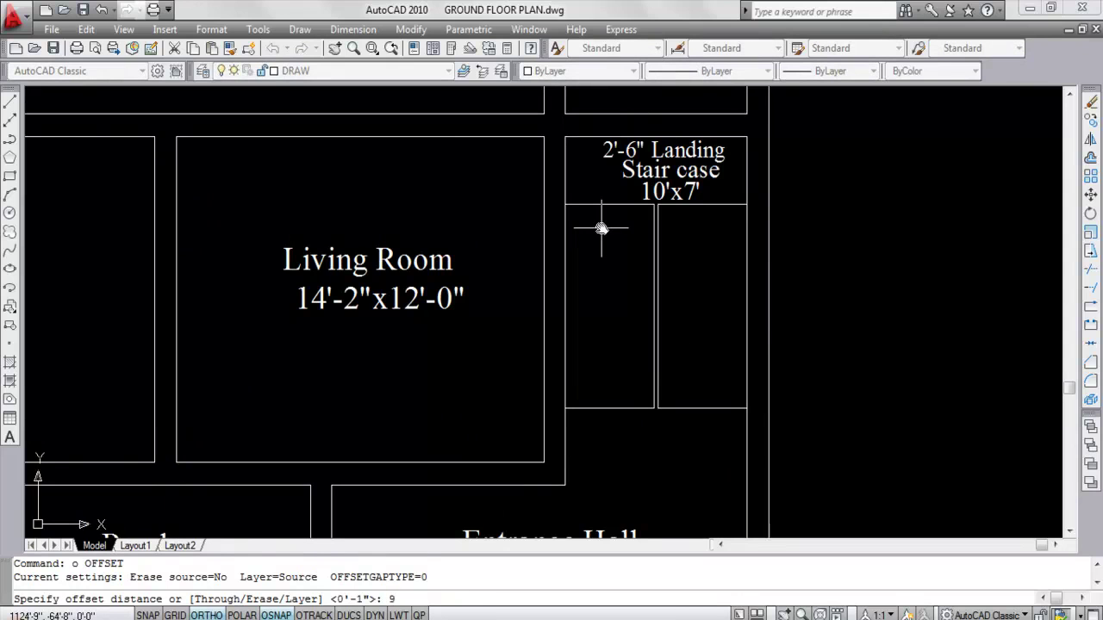
{"action": "type", "text": "9"}
{"action": "key", "text": "Return"}
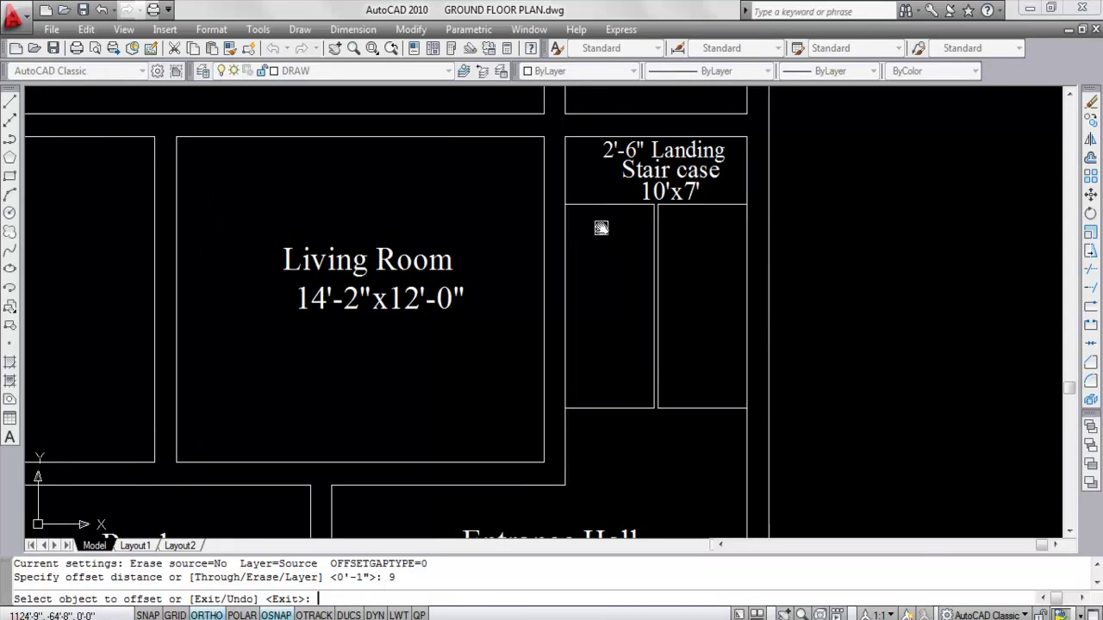
{"action": "left_click", "coordinate": [721, 204]}
{"action": "left_click", "coordinate": [726, 258]}
{"action": "left_click", "coordinate": [713, 225]}
{"action": "left_click", "coordinate": [714, 240]}
{"action": "left_click", "coordinate": [712, 246]}
{"action": "left_click", "coordinate": [722, 293]}
{"action": "left_click", "coordinate": [717, 266]}
{"action": "left_click", "coordinate": [712, 312]}
{"action": "left_click", "coordinate": [701, 286]}
{"action": "left_click", "coordinate": [709, 337]}
{"action": "left_click", "coordinate": [706, 307]}
{"action": "left_click", "coordinate": [722, 362]}
{"action": "left_click", "coordinate": [712, 330]}
{"action": "left_click", "coordinate": [712, 355]}
{"action": "left_click", "coordinate": [711, 349]}
{"action": "left_click", "coordinate": [714, 382]}
{"action": "left_click", "coordinate": [711, 367]}
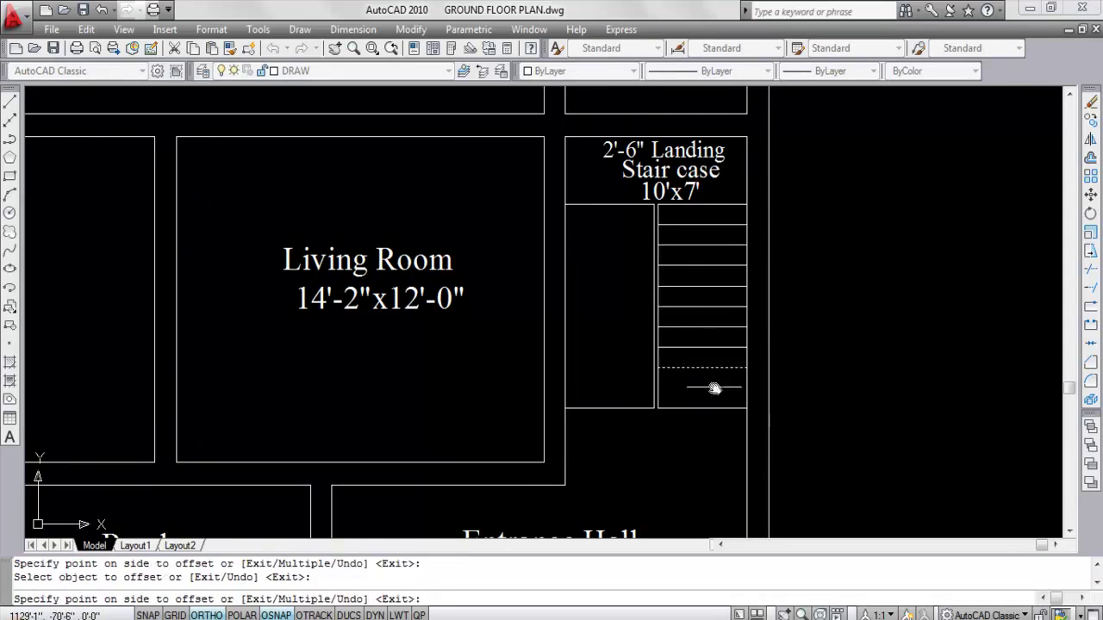
{"action": "left_click", "coordinate": [712, 388]}
Offset the left flight's landing edge downward nine times in succession at 9" spacing to create its tread lines
{"action": "left_click", "coordinate": [591, 206]}
{"action": "left_click", "coordinate": [598, 233]}
{"action": "left_click", "coordinate": [598, 225]}
{"action": "left_click", "coordinate": [601, 259]}
{"action": "left_click", "coordinate": [598, 245]}
{"action": "left_click", "coordinate": [598, 251]}
{"action": "left_click", "coordinate": [608, 266]}
{"action": "left_click", "coordinate": [610, 299]}
{"action": "left_click", "coordinate": [612, 286]}
{"action": "left_click", "coordinate": [611, 298]}
{"action": "left_click", "coordinate": [611, 306]}
{"action": "left_click", "coordinate": [616, 317]}
{"action": "left_click", "coordinate": [621, 327]}
{"action": "left_click", "coordinate": [622, 339]}
{"action": "left_click", "coordinate": [624, 349]}
{"action": "left_click", "coordinate": [624, 355]}
{"action": "left_click", "coordinate": [627, 366]}
{"action": "left_click", "coordinate": [632, 385]}
{"action": "scroll", "coordinate": [722, 302], "scroll_direction": "down", "scroll_amount": 2}
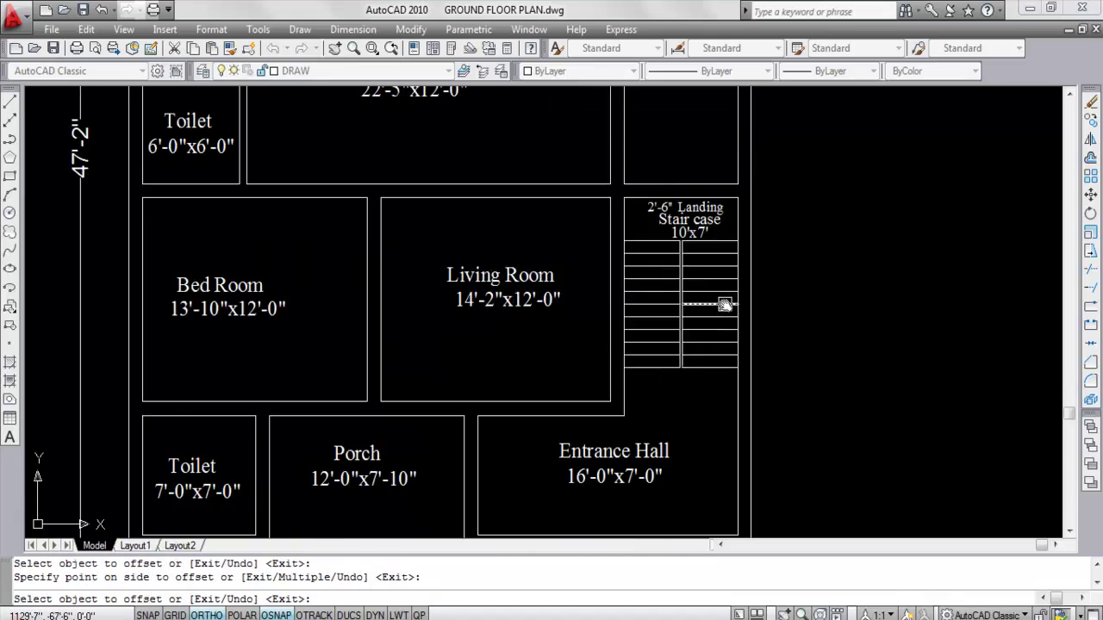
{"action": "key", "text": "Escape"}
{"action": "scroll", "coordinate": [680, 320], "scroll_direction": "up", "scroll_amount": 2}
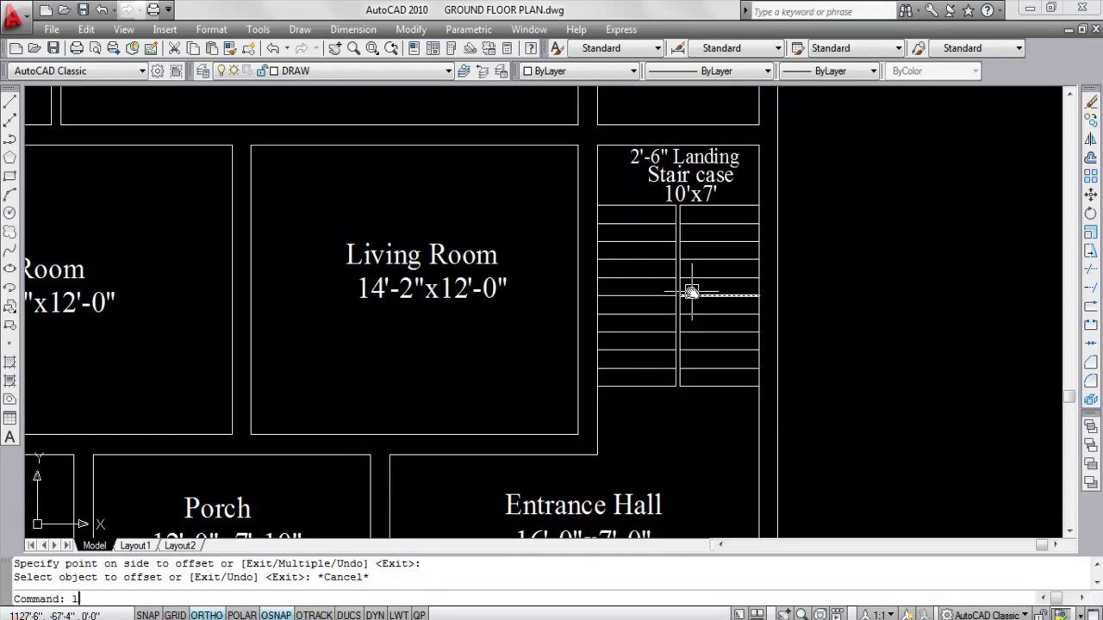
{"action": "type", "text": "l"}
{"action": "key", "text": "Return"}
{"action": "left_click", "coordinate": [637, 244]}
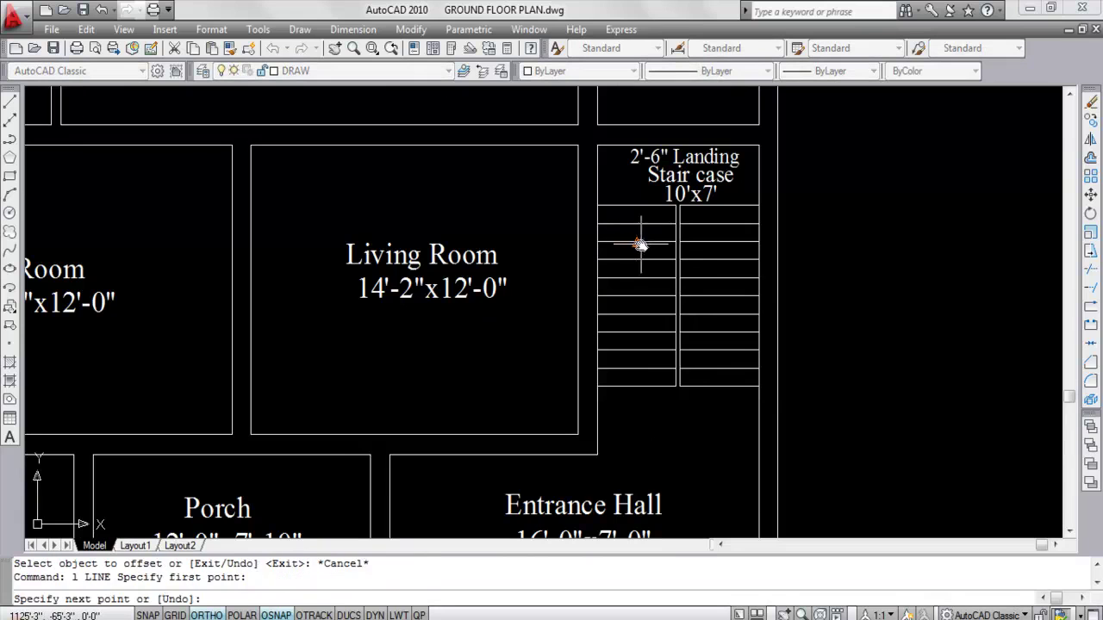
{"action": "key", "text": "Escape"}
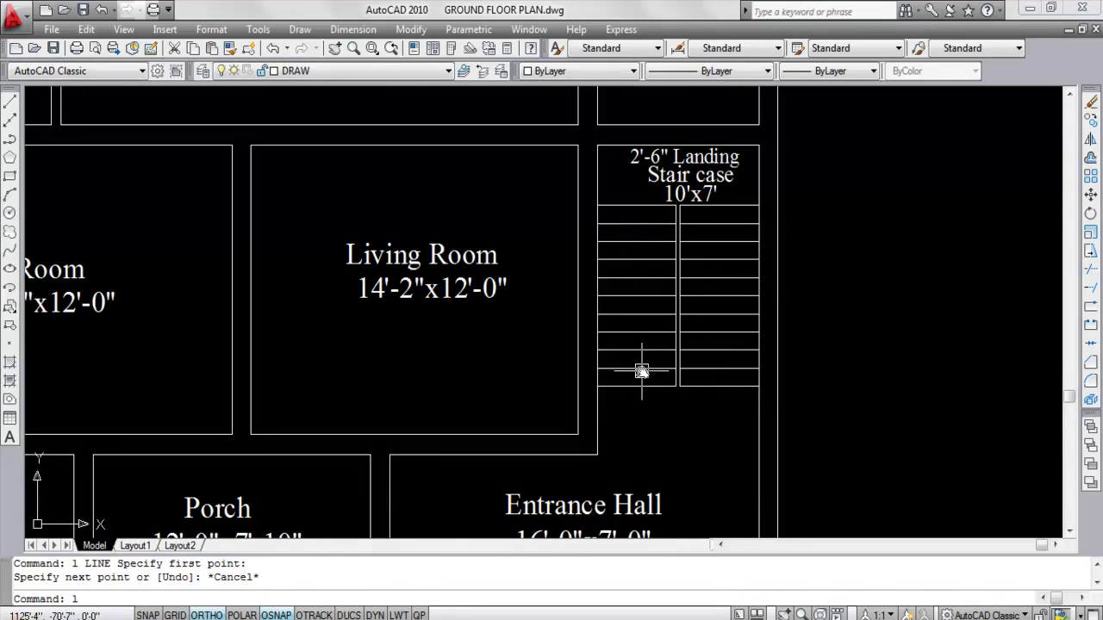
Place a leader arrow without text, about 3'-5" long, pointing up along the middle of the left flight
{"action": "key", "text": "Return"}
{"action": "left_click", "coordinate": [636, 246]}
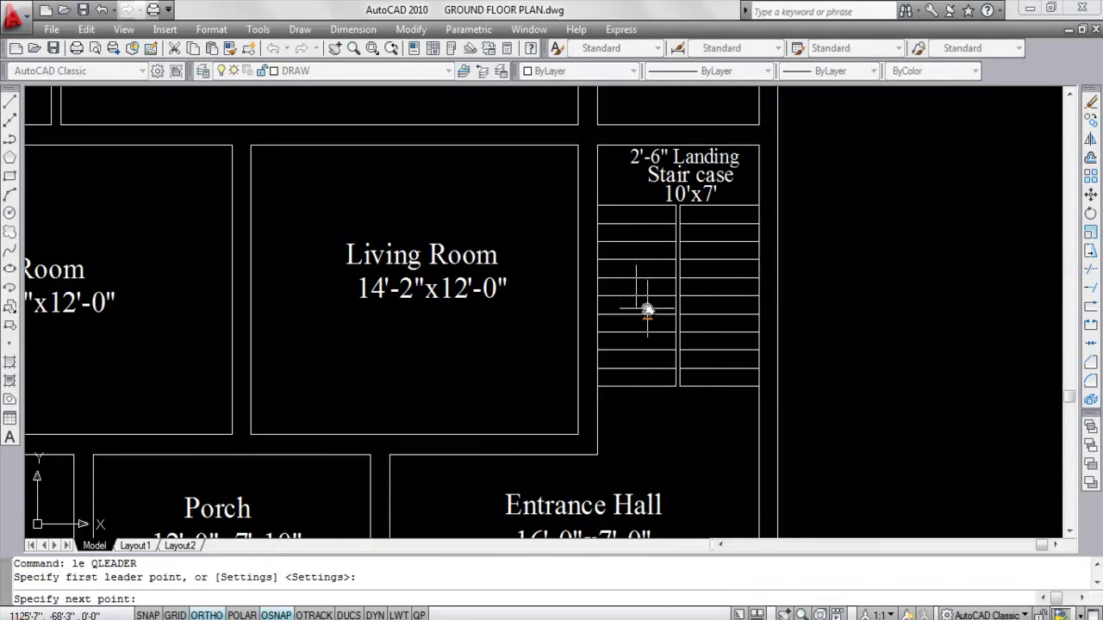
{"action": "scroll", "coordinate": [642, 306], "scroll_direction": "up", "scroll_amount": 3}
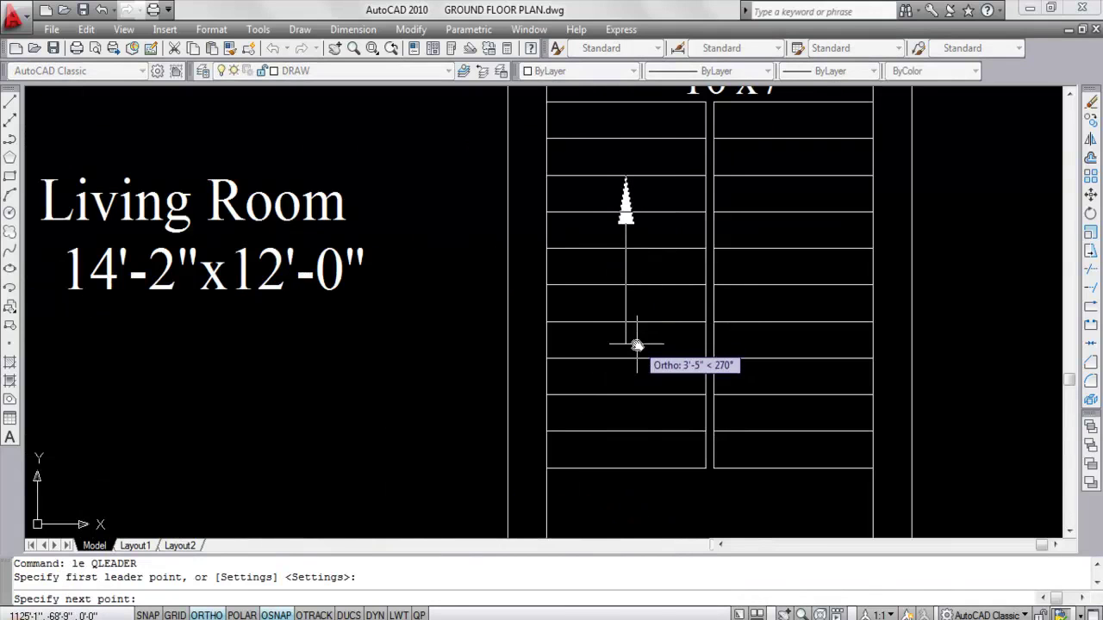
{"action": "left_click", "coordinate": [636, 345]}
{"action": "key", "text": "Escape"}
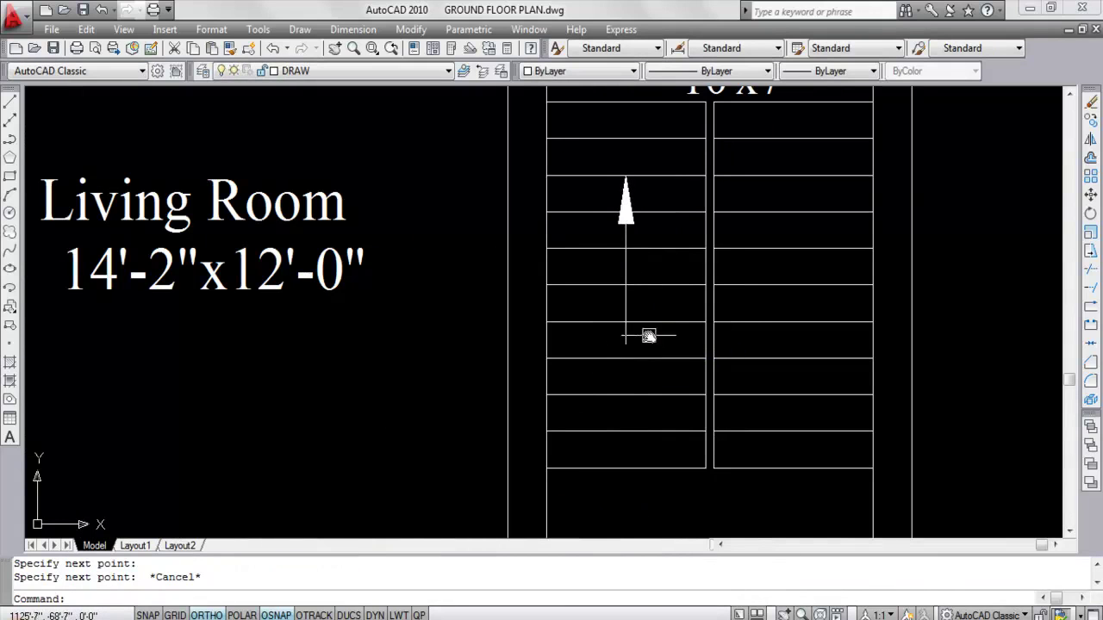
Try to rotate the left flight's up arrow about a point near the gap between the flights, and undo the rotation
{"action": "left_click", "coordinate": [624, 191]}
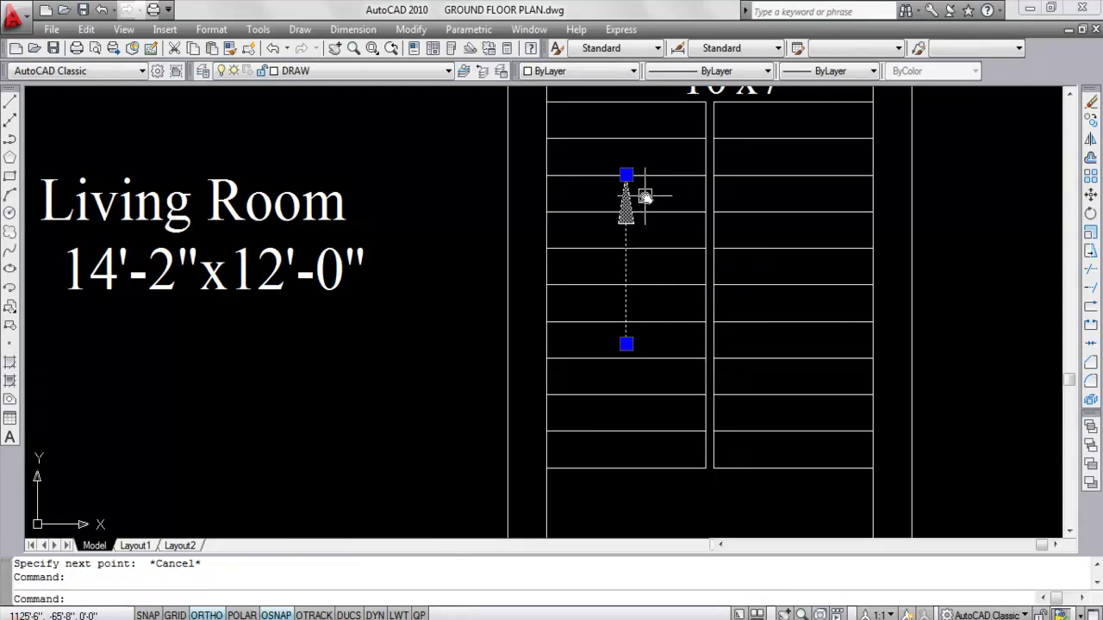
{"action": "type", "text": "ro"}
{"action": "key", "text": "Return"}
{"action": "left_click", "coordinate": [678, 248]}
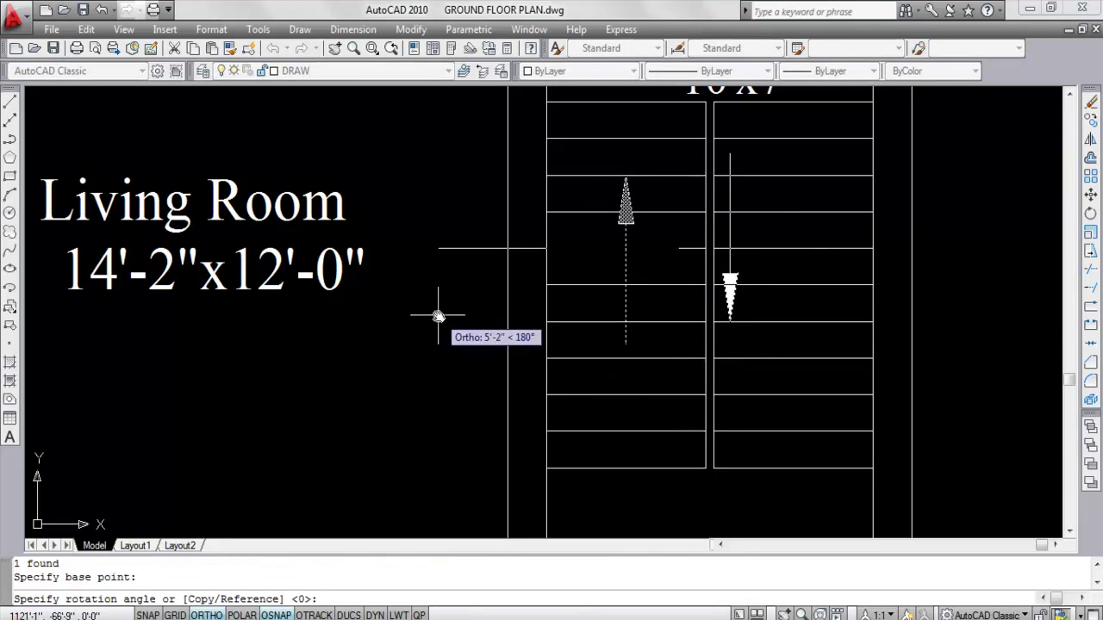
{"action": "key", "text": "Return"}
{"action": "type", "text": "u"}
{"action": "key", "text": "Return"}
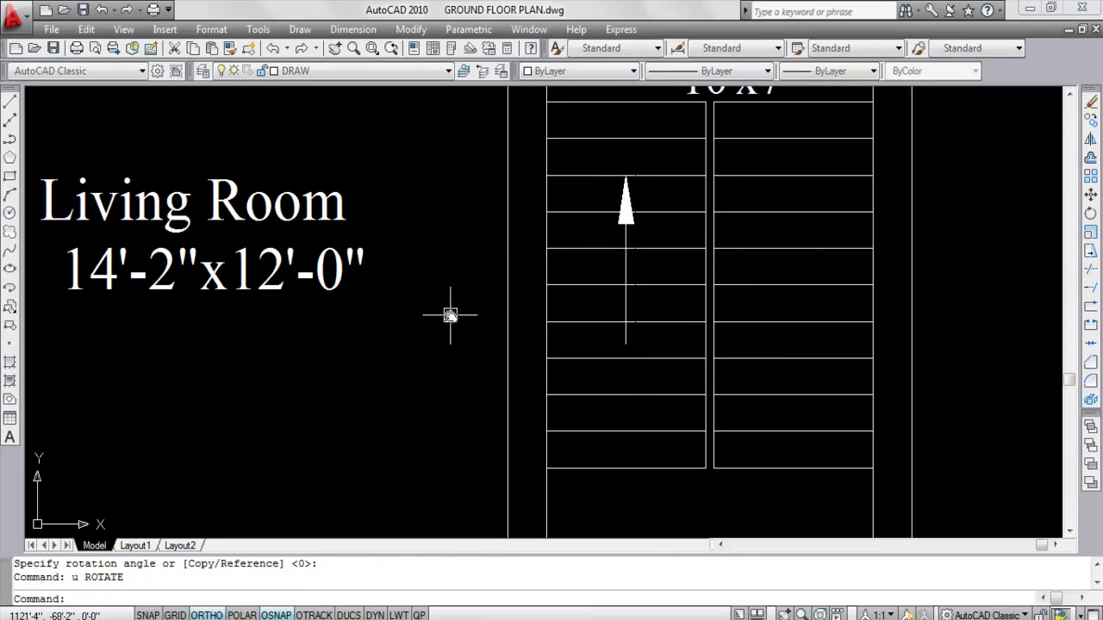
{"action": "left_click", "coordinate": [626, 264]}
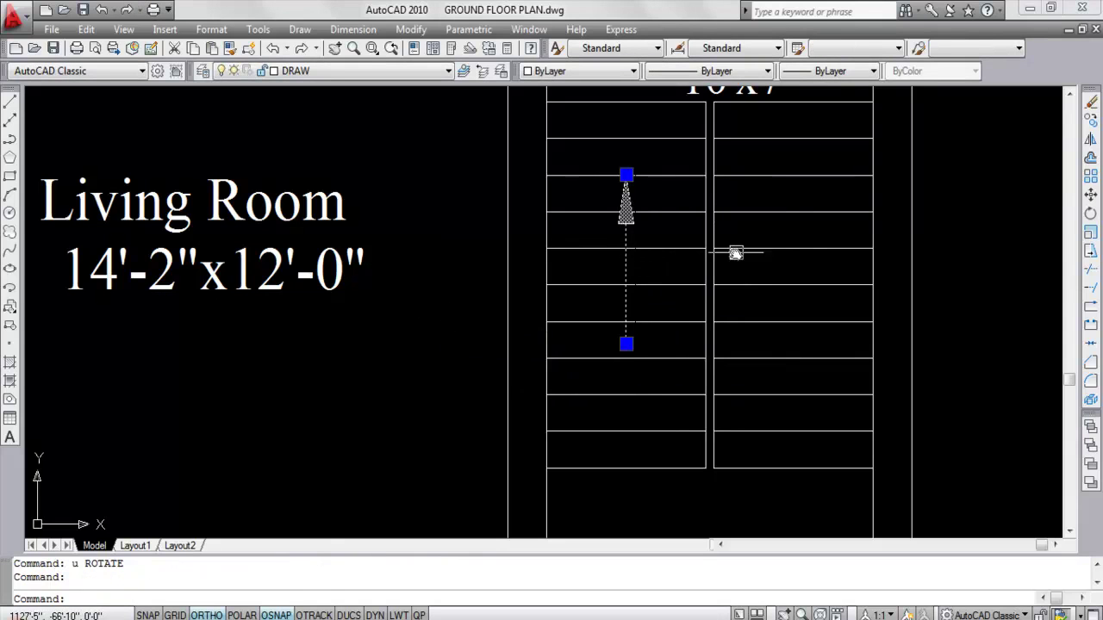
{"action": "key", "text": "Escape"}
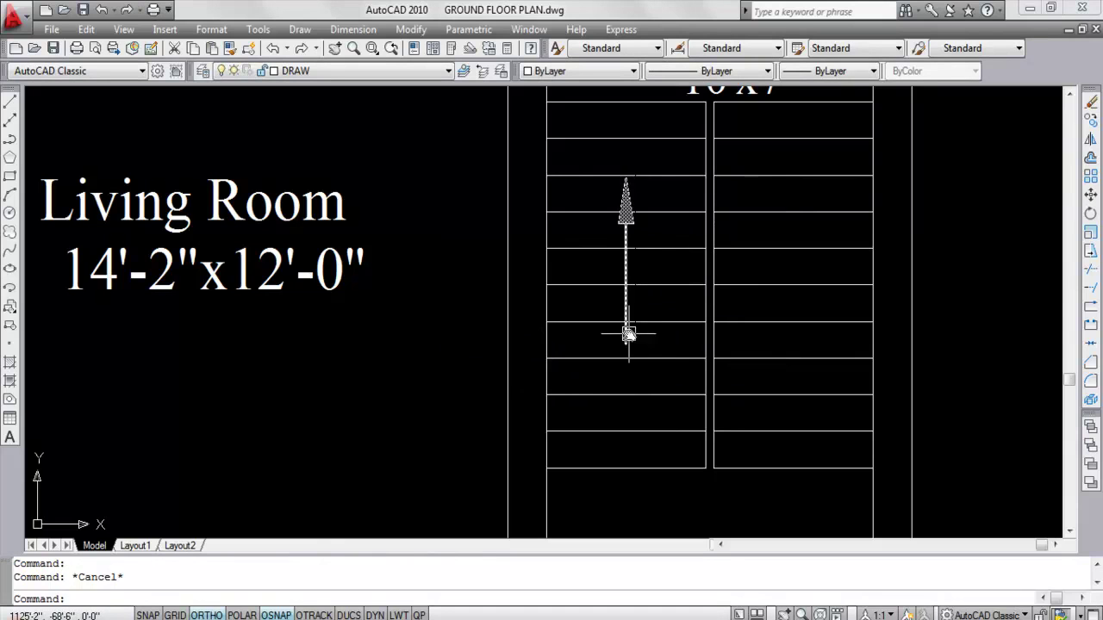
Place a leader arrow without text pointing down the middle of the right flight, and stretch its tail to the second tread line
{"action": "type", "text": "l"}
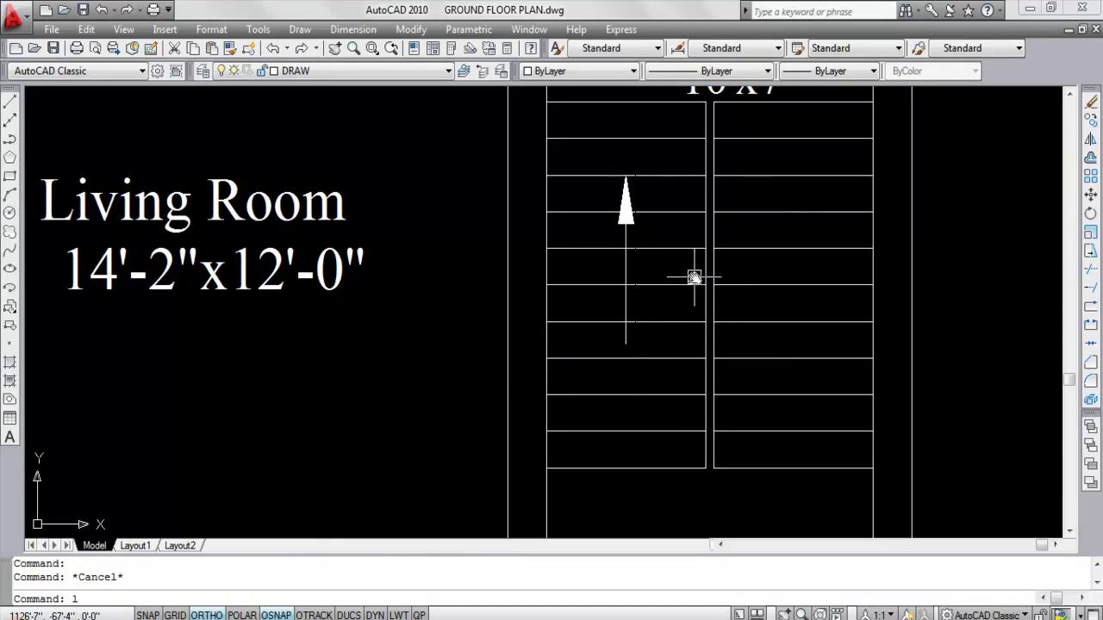
{"action": "type", "text": "e"}
{"action": "key", "text": "Return"}
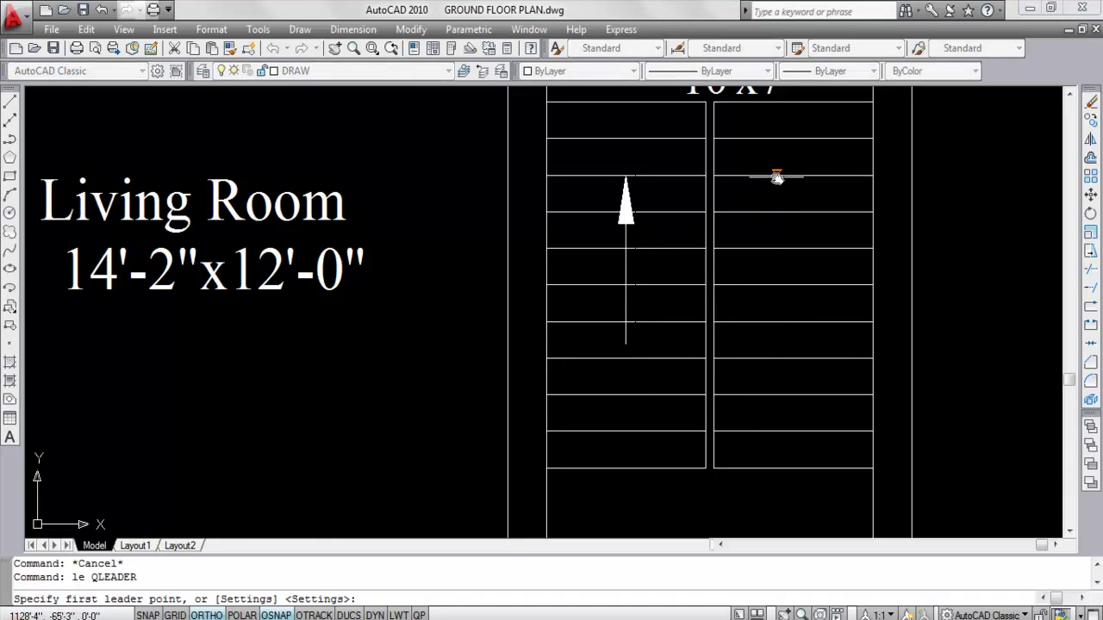
{"action": "left_click", "coordinate": [792, 343]}
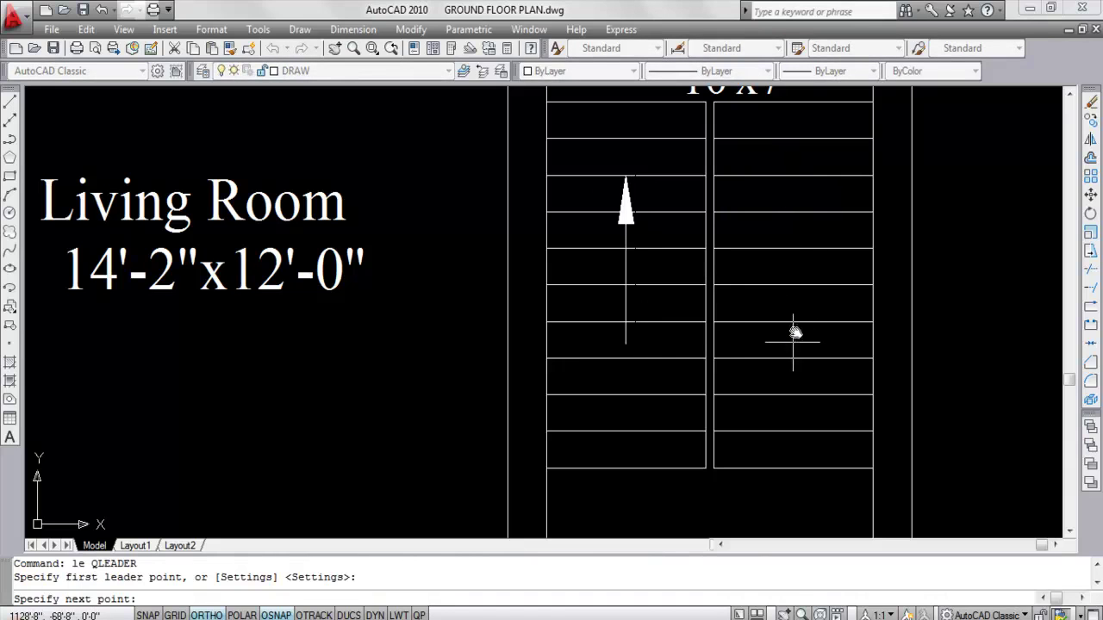
{"action": "left_click", "coordinate": [793, 162]}
{"action": "key", "text": "Escape"}
{"action": "left_click", "coordinate": [797, 170]}
{"action": "left_click", "coordinate": [793, 162]}
{"action": "key", "text": "Escape"}
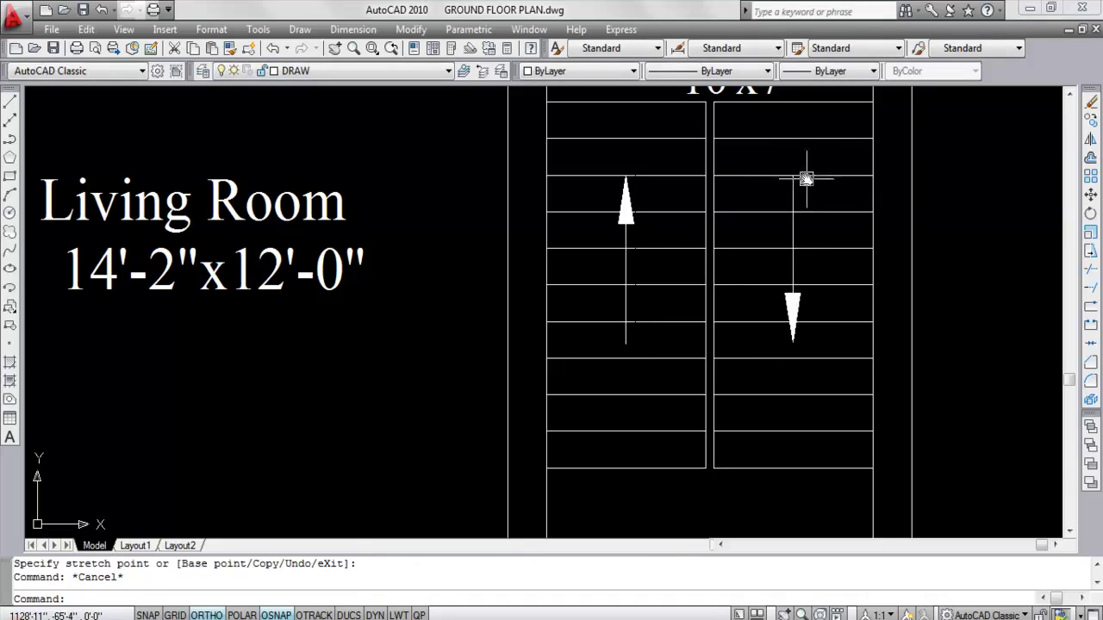
Examine the redrawn plan with its staircase and compare it with the original ground floor plan, especially around the porch
{"action": "scroll", "coordinate": [804, 181], "scroll_direction": "down", "scroll_amount": 2}
{"action": "scroll", "coordinate": [685, 291], "scroll_direction": "down", "scroll_amount": 2}
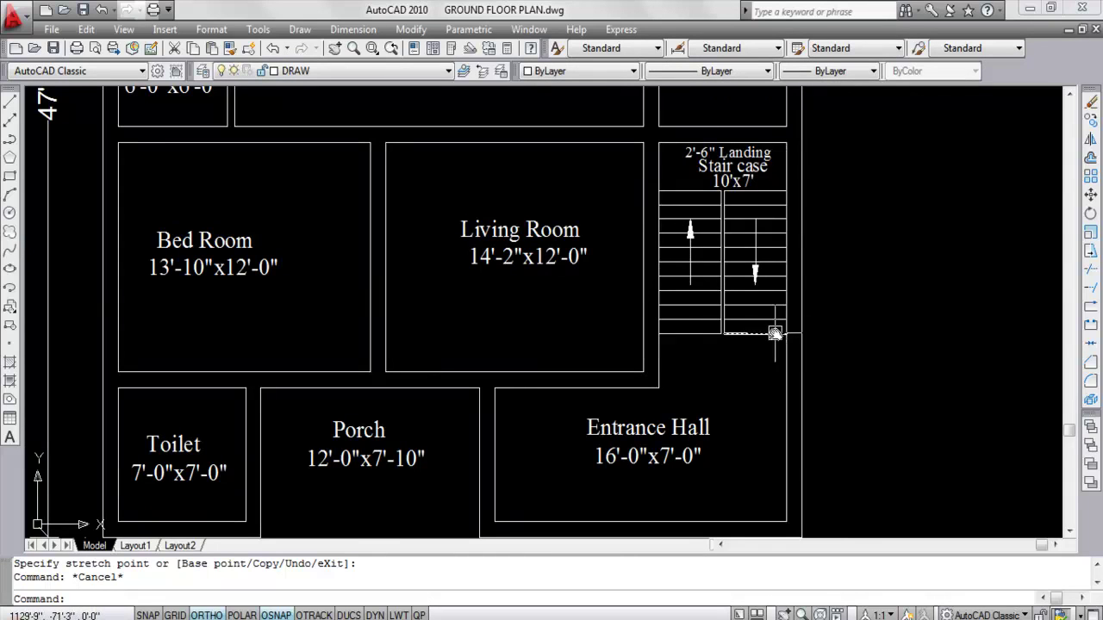
{"action": "scroll", "coordinate": [825, 200], "scroll_direction": "down", "scroll_amount": 2}
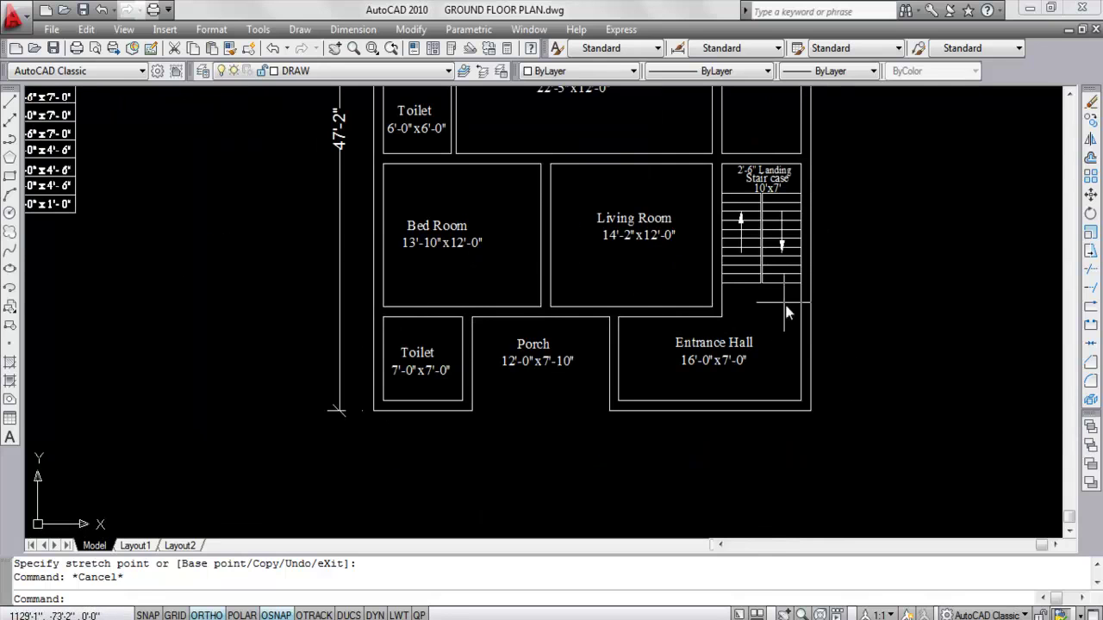
{"action": "scroll", "coordinate": [694, 340], "scroll_direction": "down", "scroll_amount": 2}
{"action": "mouse_move", "coordinate": [579, 199]}
{"action": "middle_mouse_down"}
{"action": "mouse_move", "coordinate": [591, 316]}
{"action": "mouse_move", "coordinate": [591, 301]}
{"action": "middle_mouse_up"}
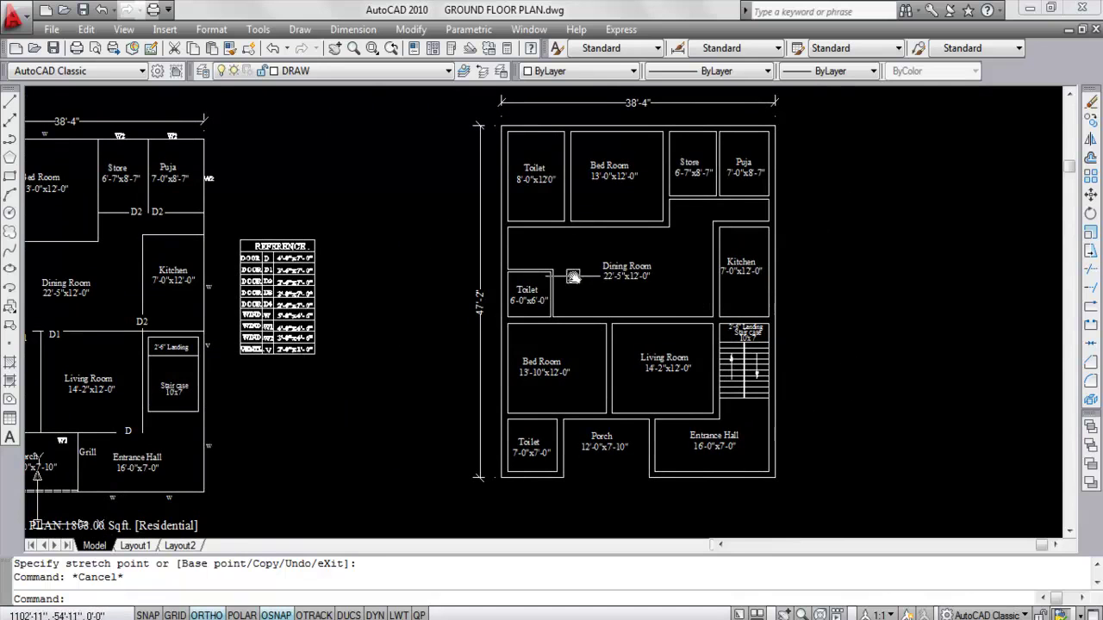
{"action": "mouse_move", "coordinate": [536, 285]}
{"action": "middle_mouse_down"}
{"action": "mouse_move", "coordinate": [690, 290]}
{"action": "mouse_move", "coordinate": [665, 273]}
{"action": "middle_mouse_up"}
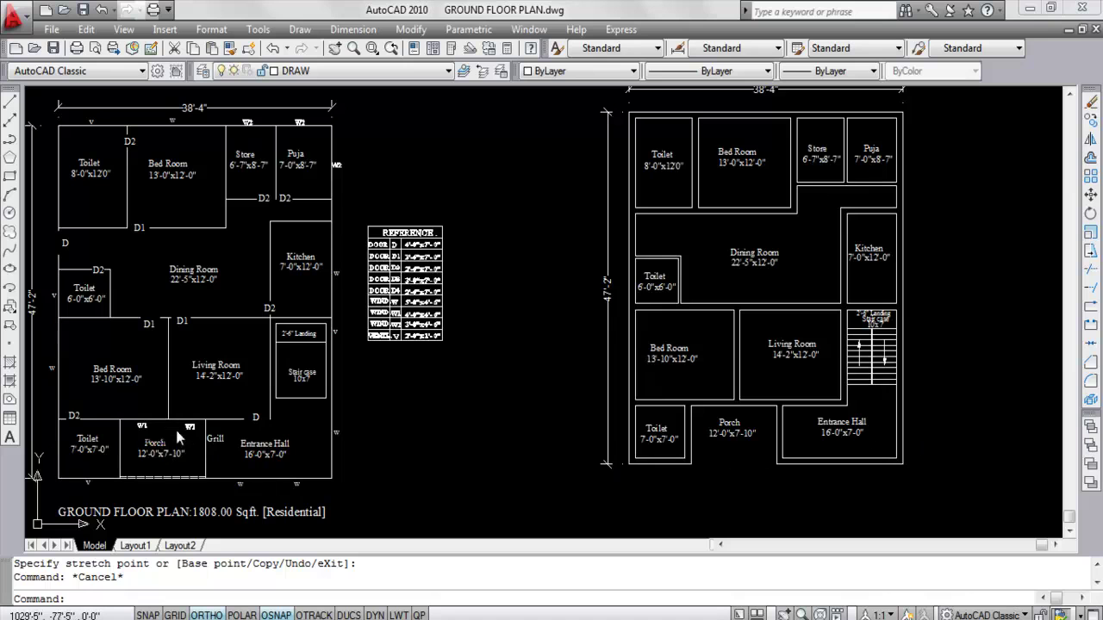
{"action": "scroll", "coordinate": [749, 492], "scroll_direction": "up", "scroll_amount": 3}
{"action": "scroll", "coordinate": [759, 480], "scroll_direction": "down", "scroll_amount": 1}
{"action": "scroll", "coordinate": [751, 456], "scroll_direction": "down", "scroll_amount": 3}
Draw a horizontal line across the open front of the redrawn plan's porch, joining the outer wall corners on both sides
{"action": "type", "text": "l"}
{"action": "key", "text": "Return"}
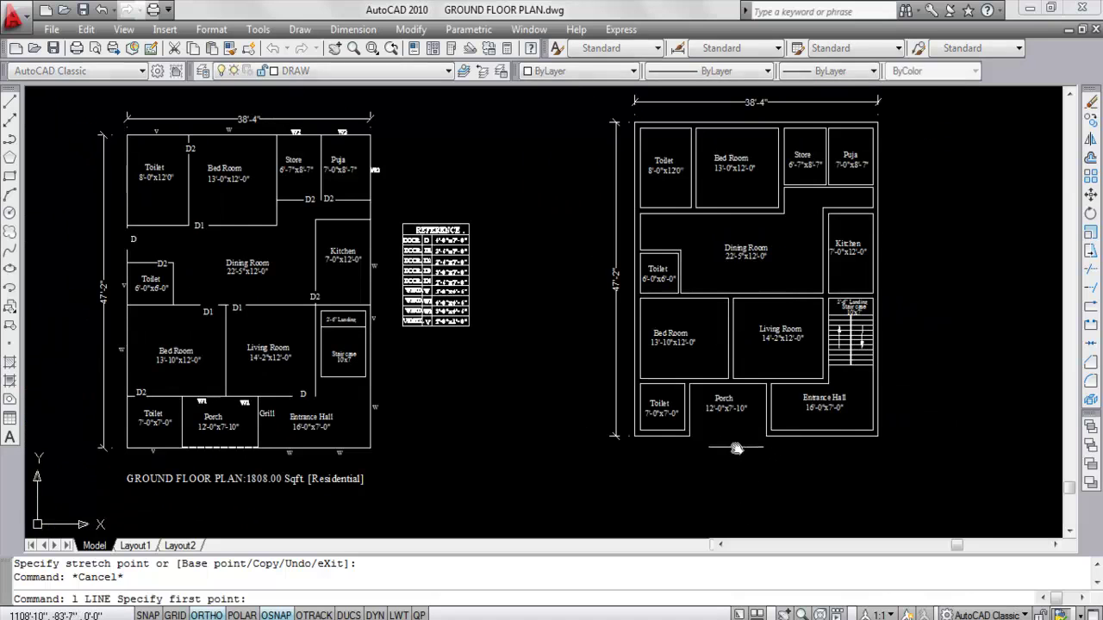
{"action": "left_click", "coordinate": [706, 438]}
{"action": "scroll", "coordinate": [765, 438], "scroll_direction": "up", "scroll_amount": 3}
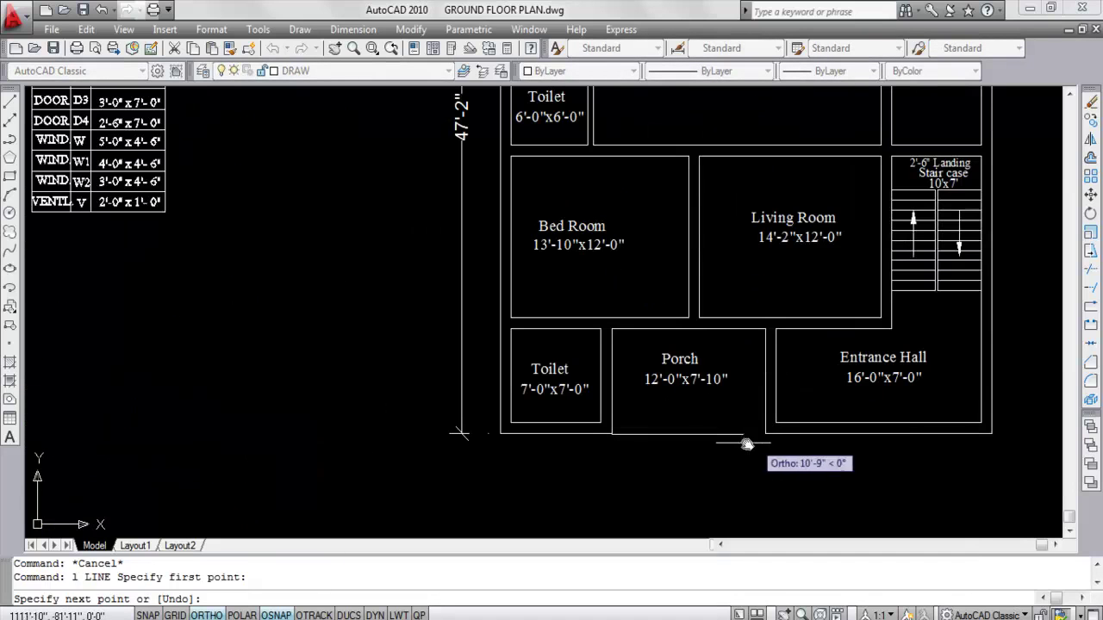
{"action": "left_click", "coordinate": [765, 434]}
{"action": "key", "text": "Escape"}
Offset the porch front line 2" inward, toward the porch interior
{"action": "type", "text": "o"}
{"action": "key", "text": "Return"}
{"action": "type", "text": "2"}
{"action": "key", "text": "Return"}
{"action": "left_click", "coordinate": [722, 433]}
{"action": "left_click", "coordinate": [724, 413]}
{"action": "scroll", "coordinate": [704, 427], "scroll_direction": "up", "scroll_amount": 3}
{"action": "key", "text": "Escape"}
Give both porch front lines a dashed linetype and save the drawing
{"action": "left_click_drag", "start_coordinate": [694, 445], "coordinate": [625, 362]}
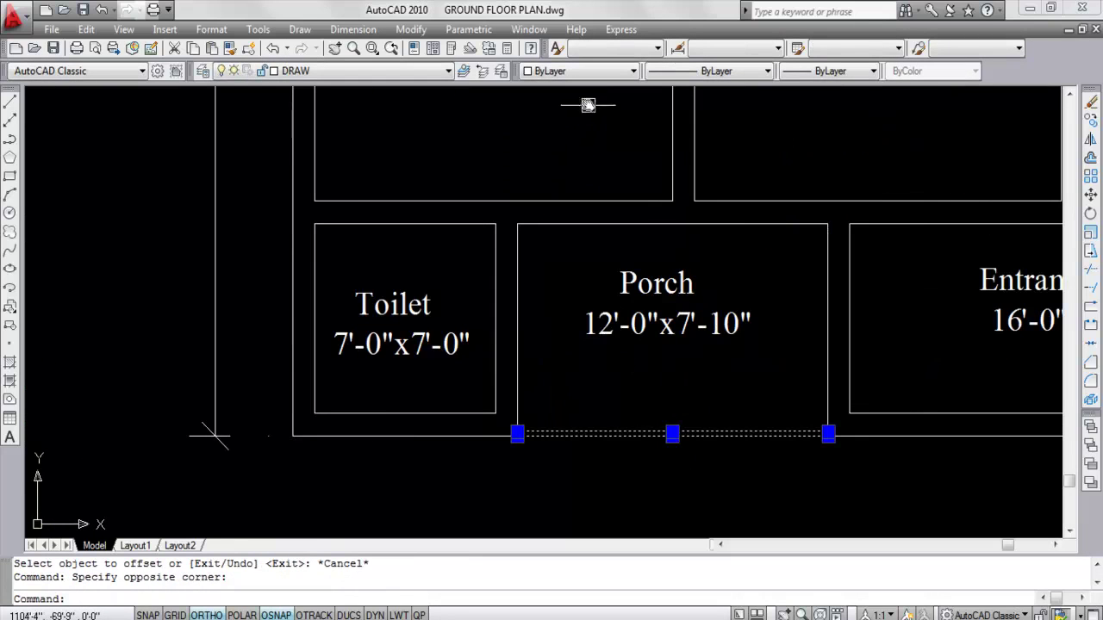
{"action": "left_click", "coordinate": [685, 70]}
{"action": "left_click", "coordinate": [714, 114]}
{"action": "scroll", "coordinate": [616, 300], "scroll_direction": "down", "scroll_amount": 3}
{"action": "key", "text": "Escape"}
{"action": "key", "text": "ctrl+s"}
Move the whole redrawn plan with its overall dimensions horizontally to the right, farther away from the original plan and reference table
{"action": "scroll", "coordinate": [622, 422], "scroll_direction": "down", "scroll_amount": 2}
{"action": "middle_click_drag", "start_coordinate": [559, 284], "coordinate": [498, 348]}
{"action": "scroll", "coordinate": [594, 319], "scroll_direction": "down", "scroll_amount": 2}
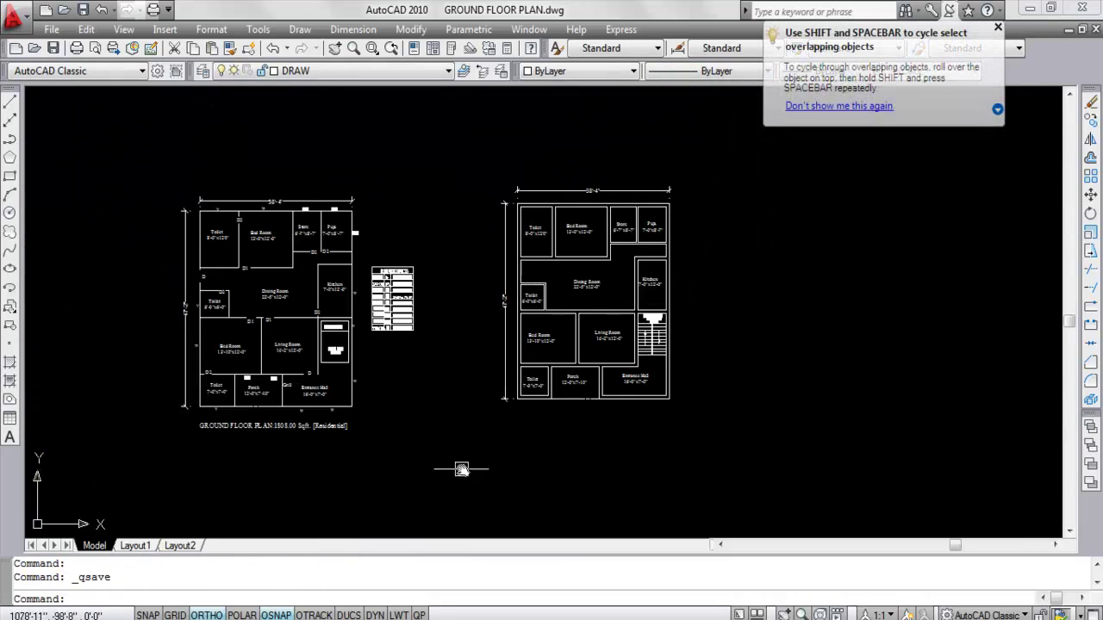
{"action": "left_click", "coordinate": [737, 461]}
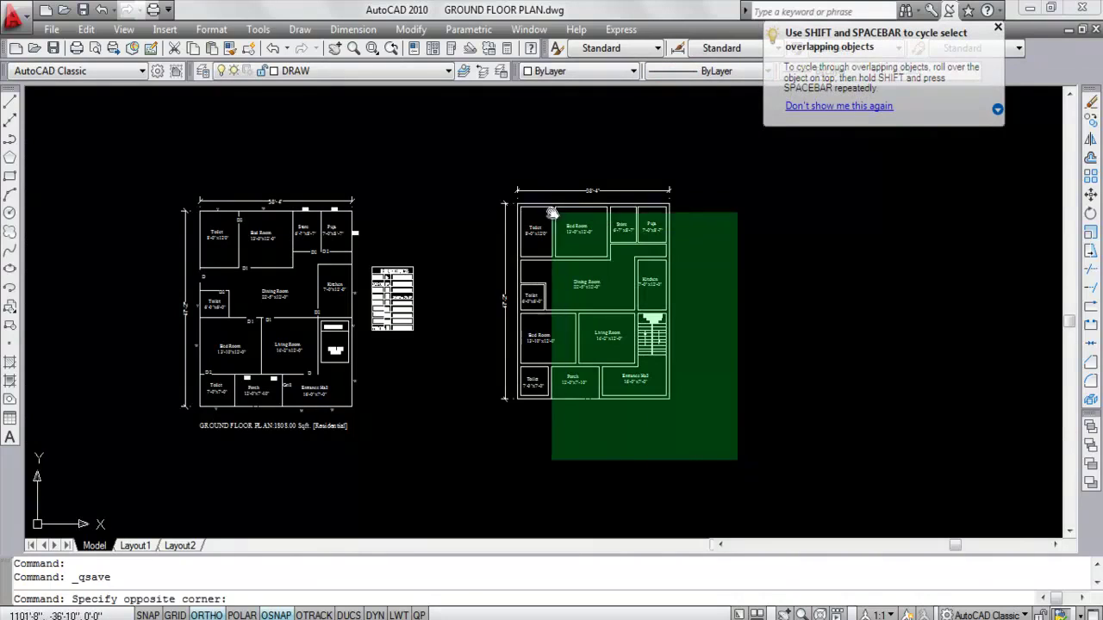
{"action": "left_click", "coordinate": [483, 136]}
{"action": "type", "text": "m"}
{"action": "key", "text": "Return"}
{"action": "left_click", "coordinate": [582, 239]}
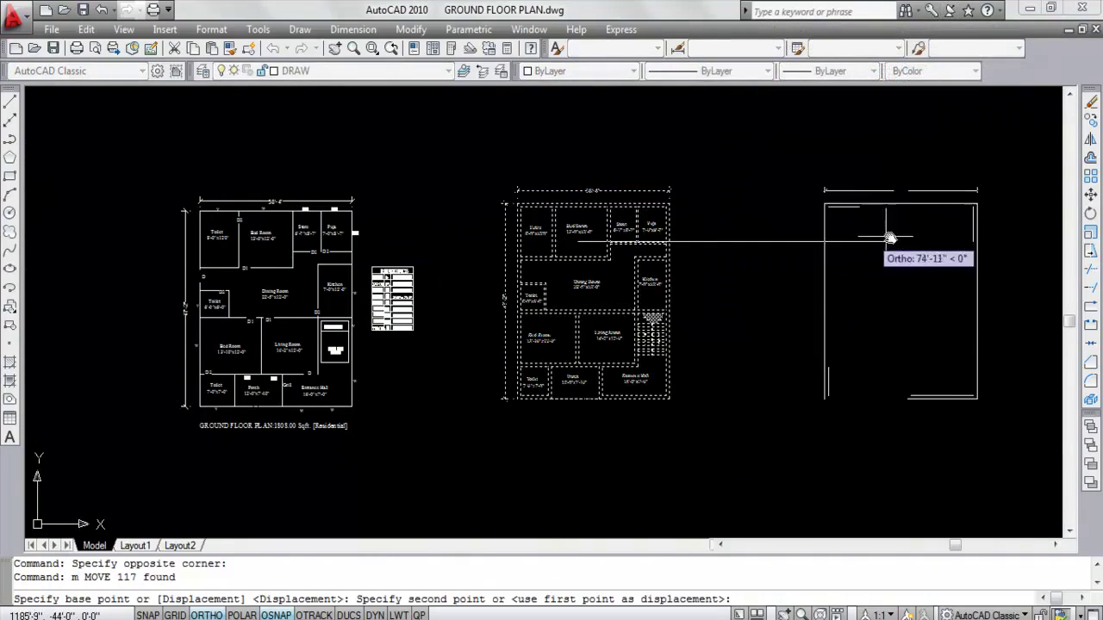
{"action": "left_click", "coordinate": [860, 238]}
{"action": "scroll", "coordinate": [1002, 325], "scroll_direction": "up", "scroll_amount": 3}
{"action": "middle_click_drag", "start_coordinate": [1002, 325], "coordinate": [813, 351]}
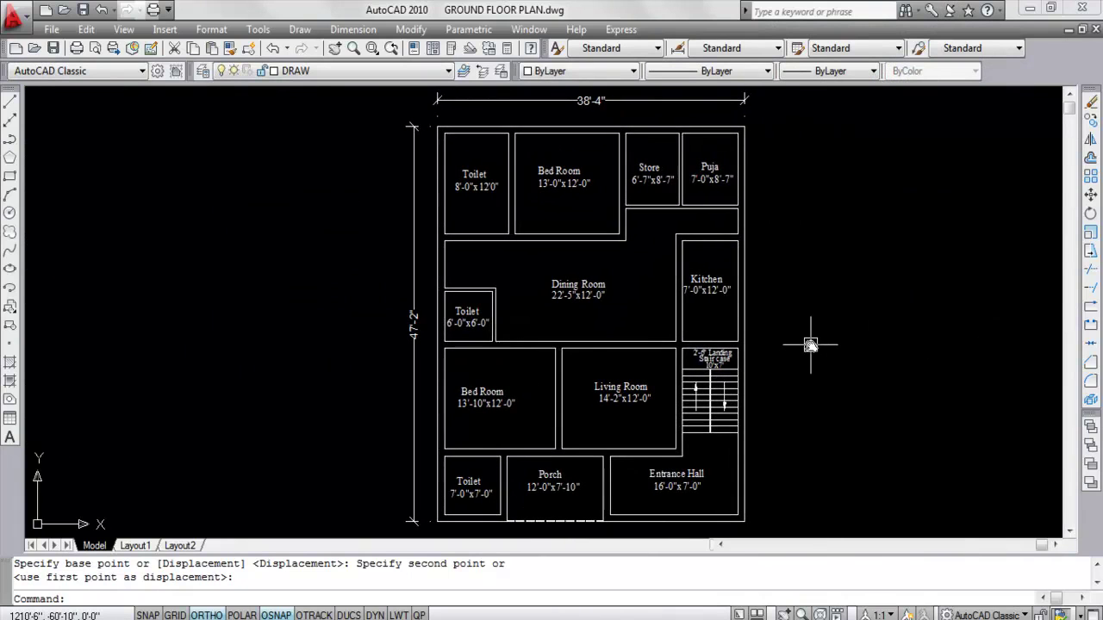
{"action": "scroll", "coordinate": [831, 353], "scroll_direction": "down", "scroll_amount": 1}
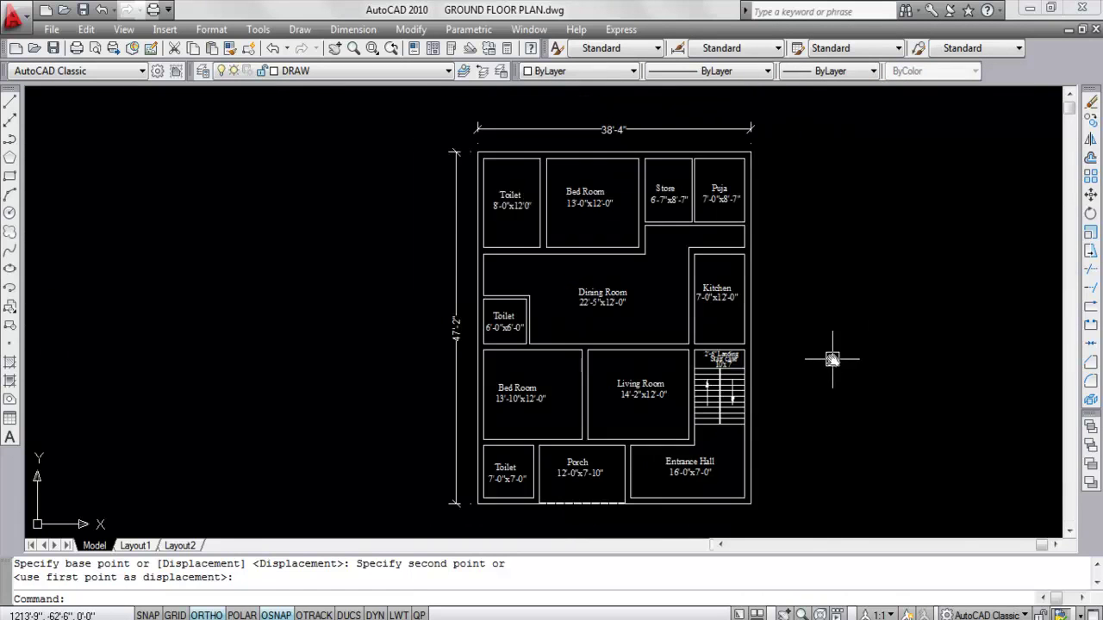
{"action": "middle_click_drag", "start_coordinate": [887, 405], "coordinate": [840, 401]}
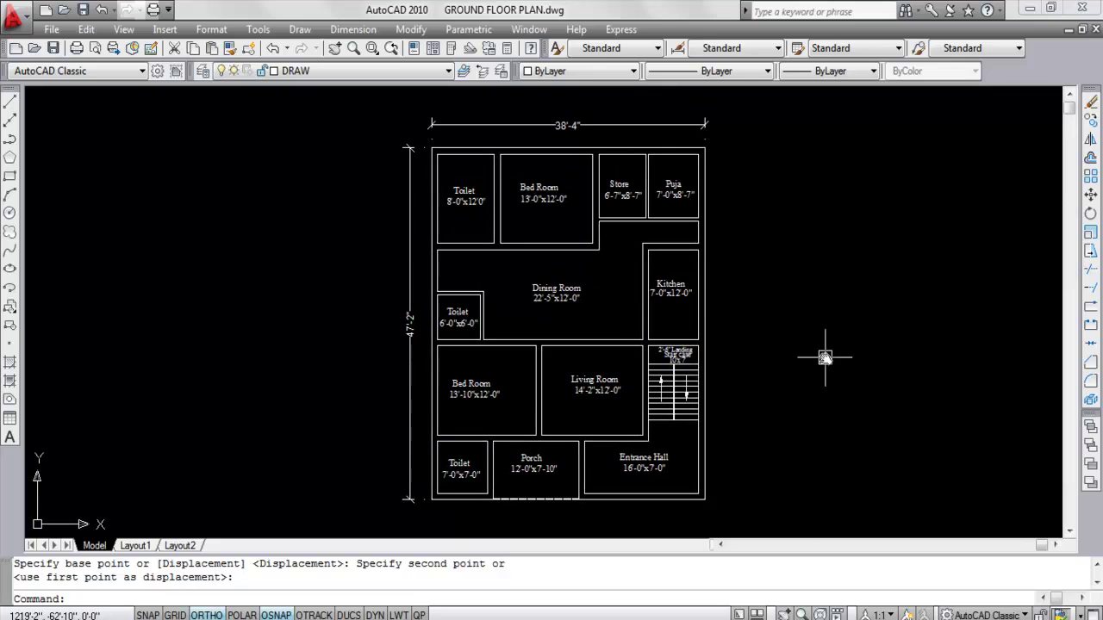